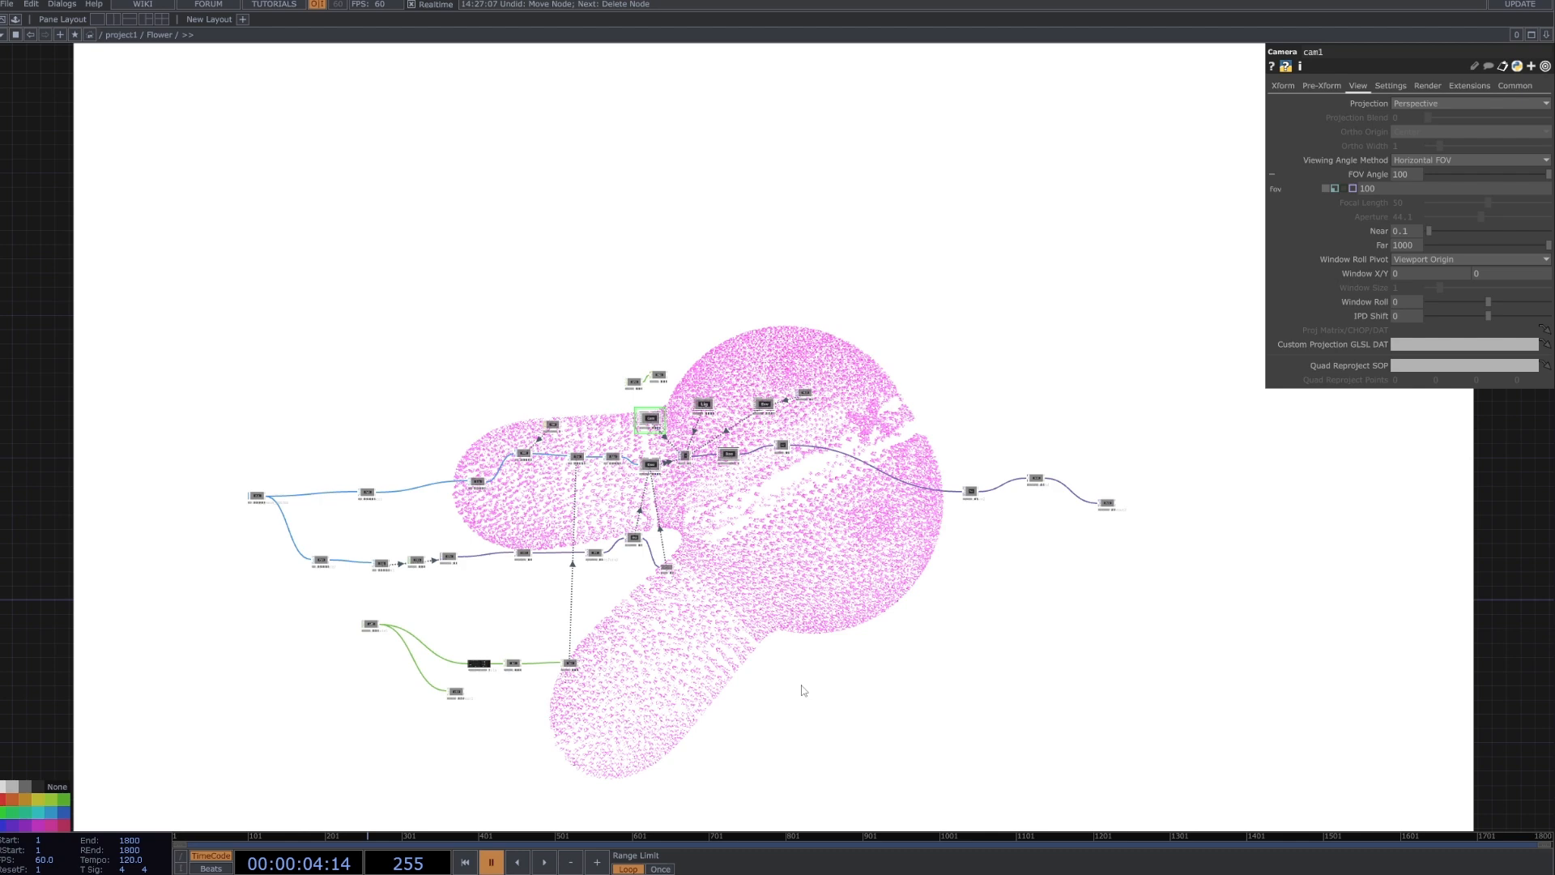
Turn off the viewer of the container node placed between the audio file input and the Select node.
{"action": "scroll", "coordinate": [454, 677], "scroll_direction": "up", "scroll_amount": 5}
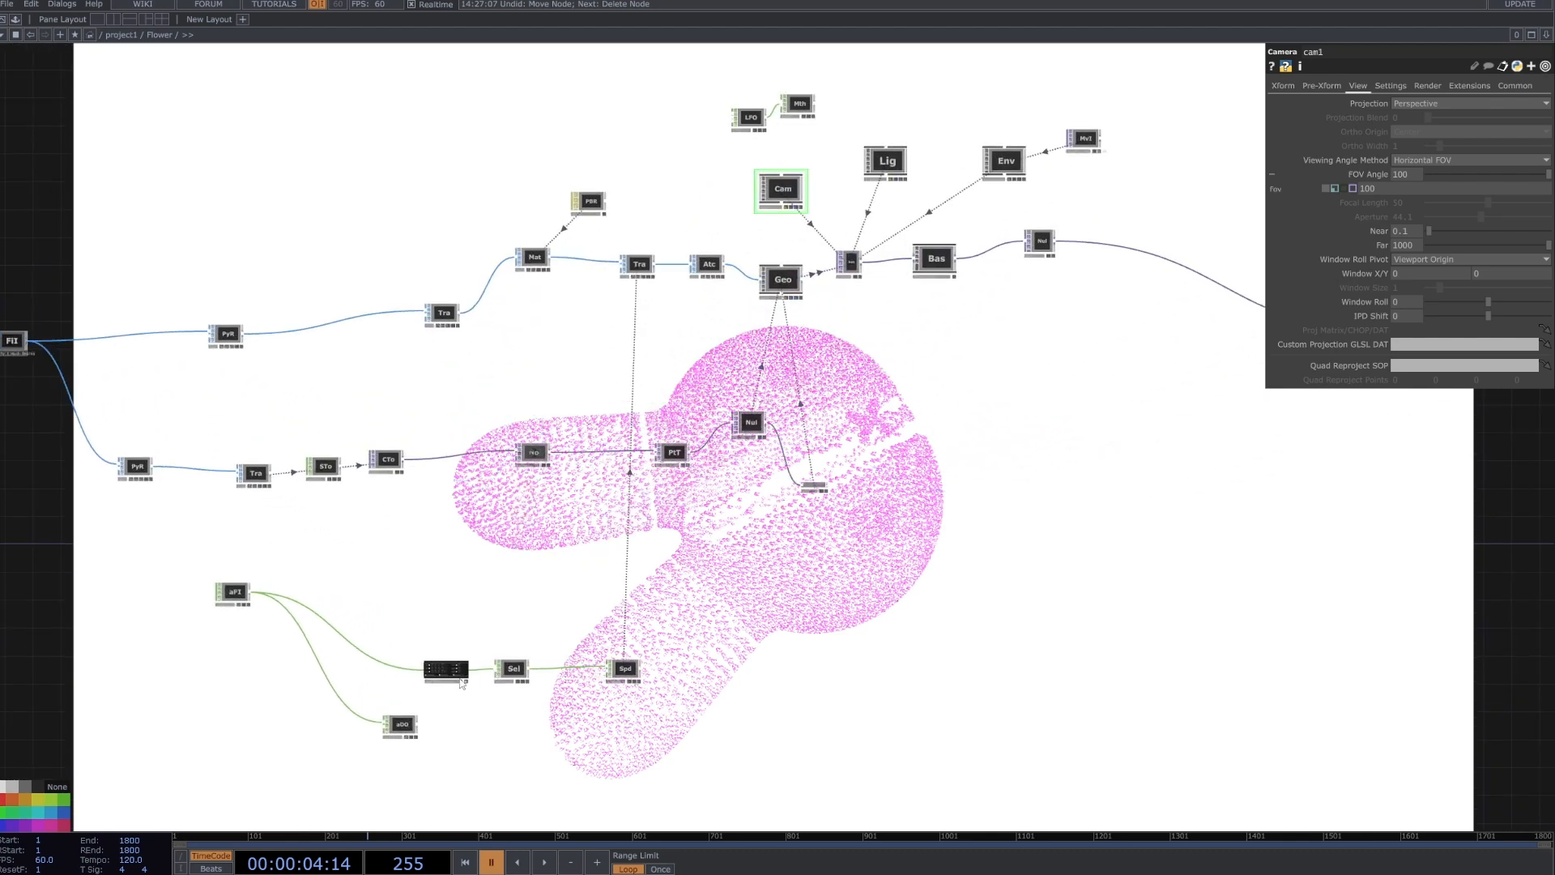
{"action": "scroll", "coordinate": [462, 683], "scroll_direction": "up", "scroll_amount": 2}
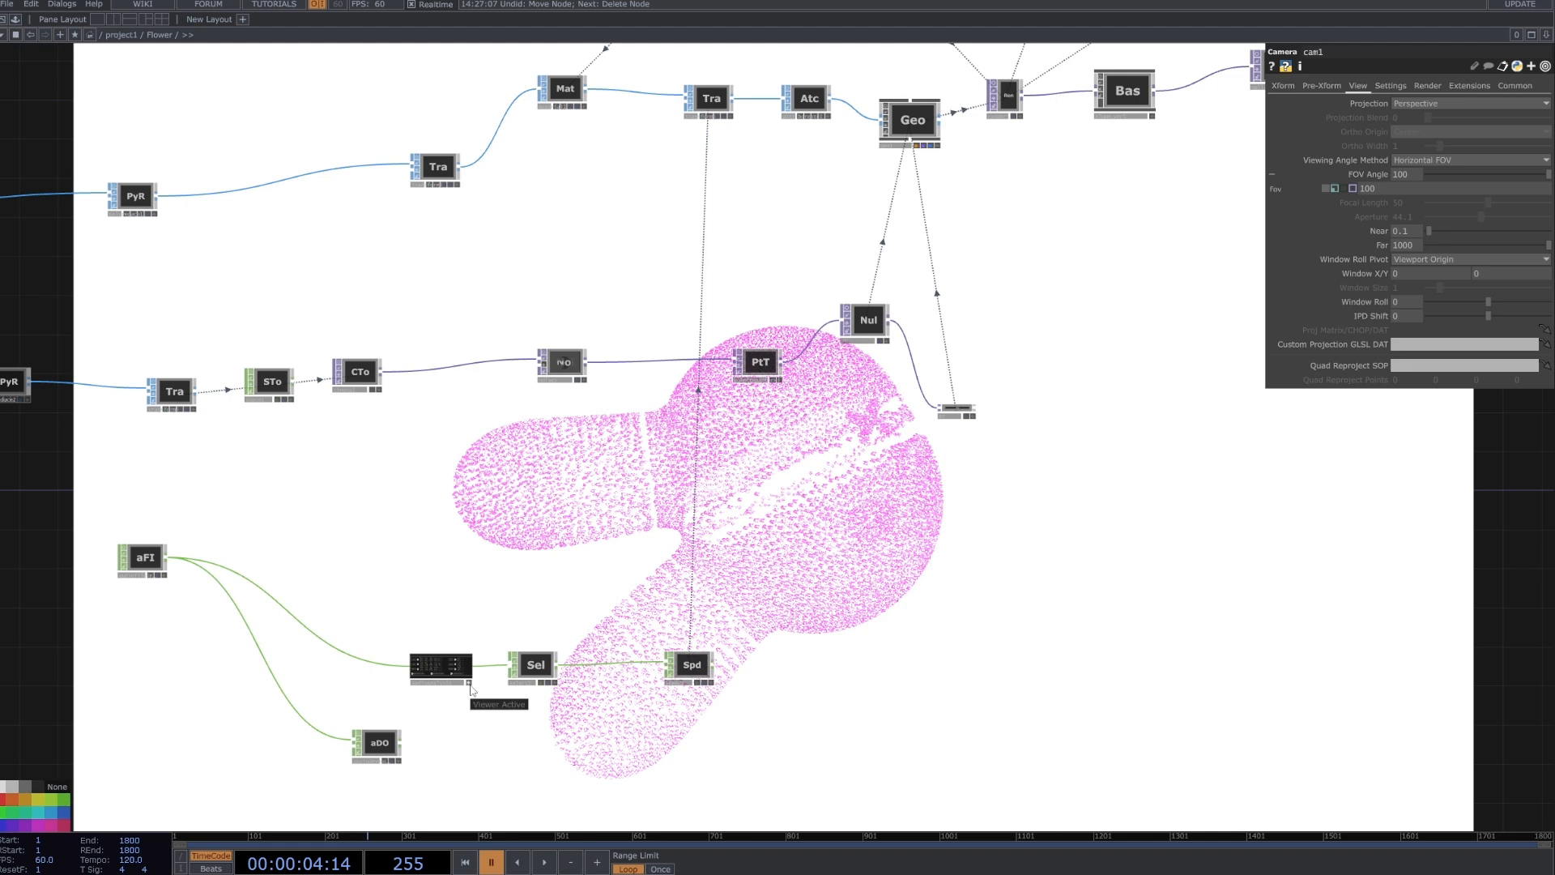
{"action": "left_click", "coordinate": [470, 683]}
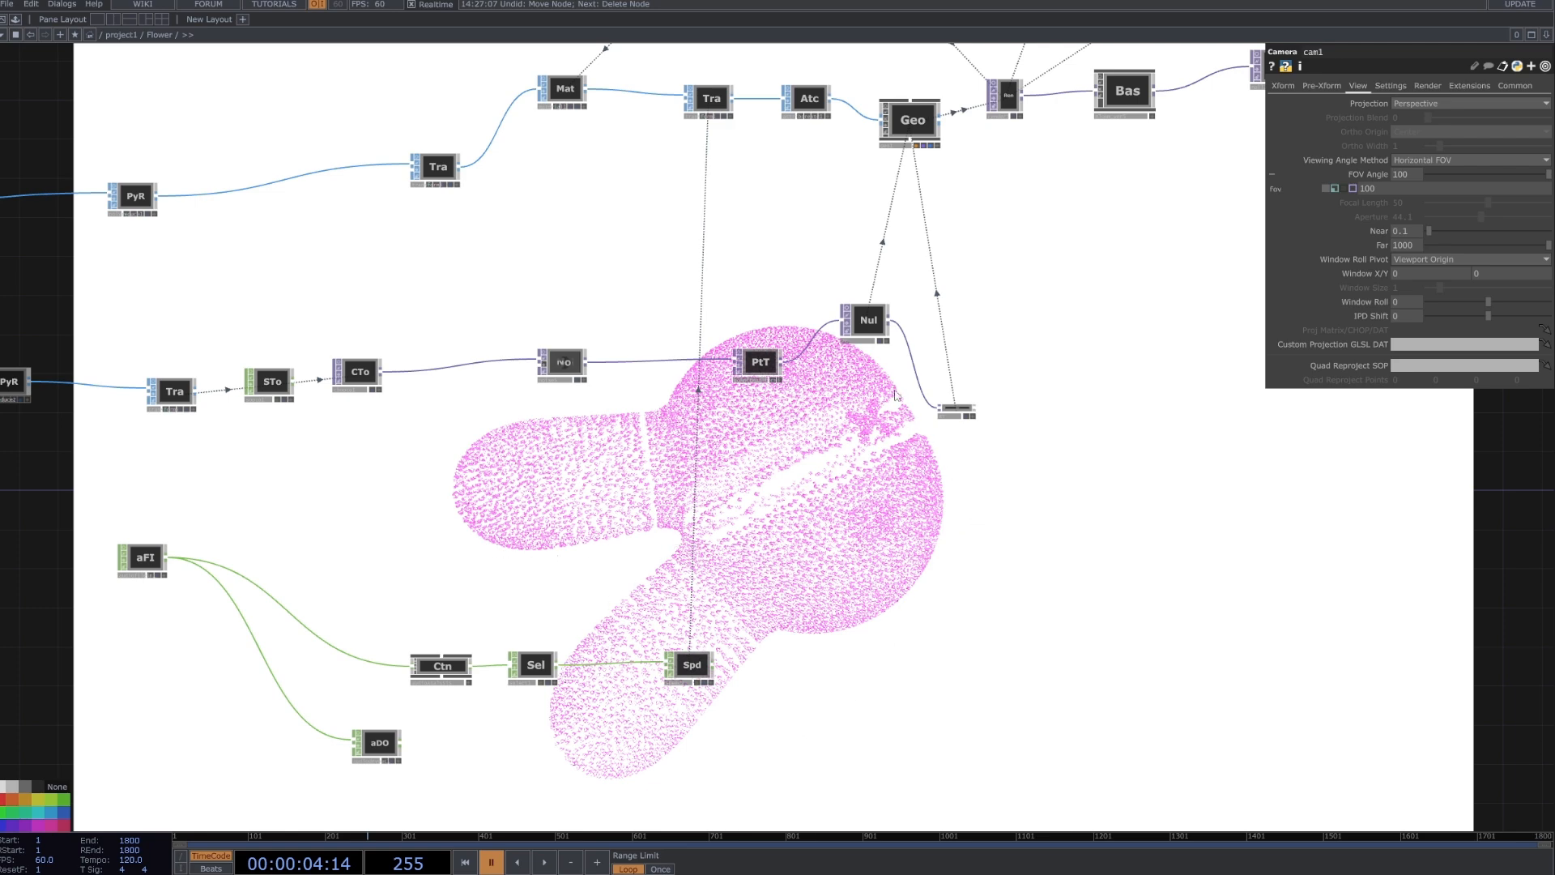
Lower the camera's FOV angle sharply and raise it again to 98.9 to compare the rendered instances.
{"action": "left_click_drag", "start_coordinate": [1008, 368], "coordinate": [975, 379]}
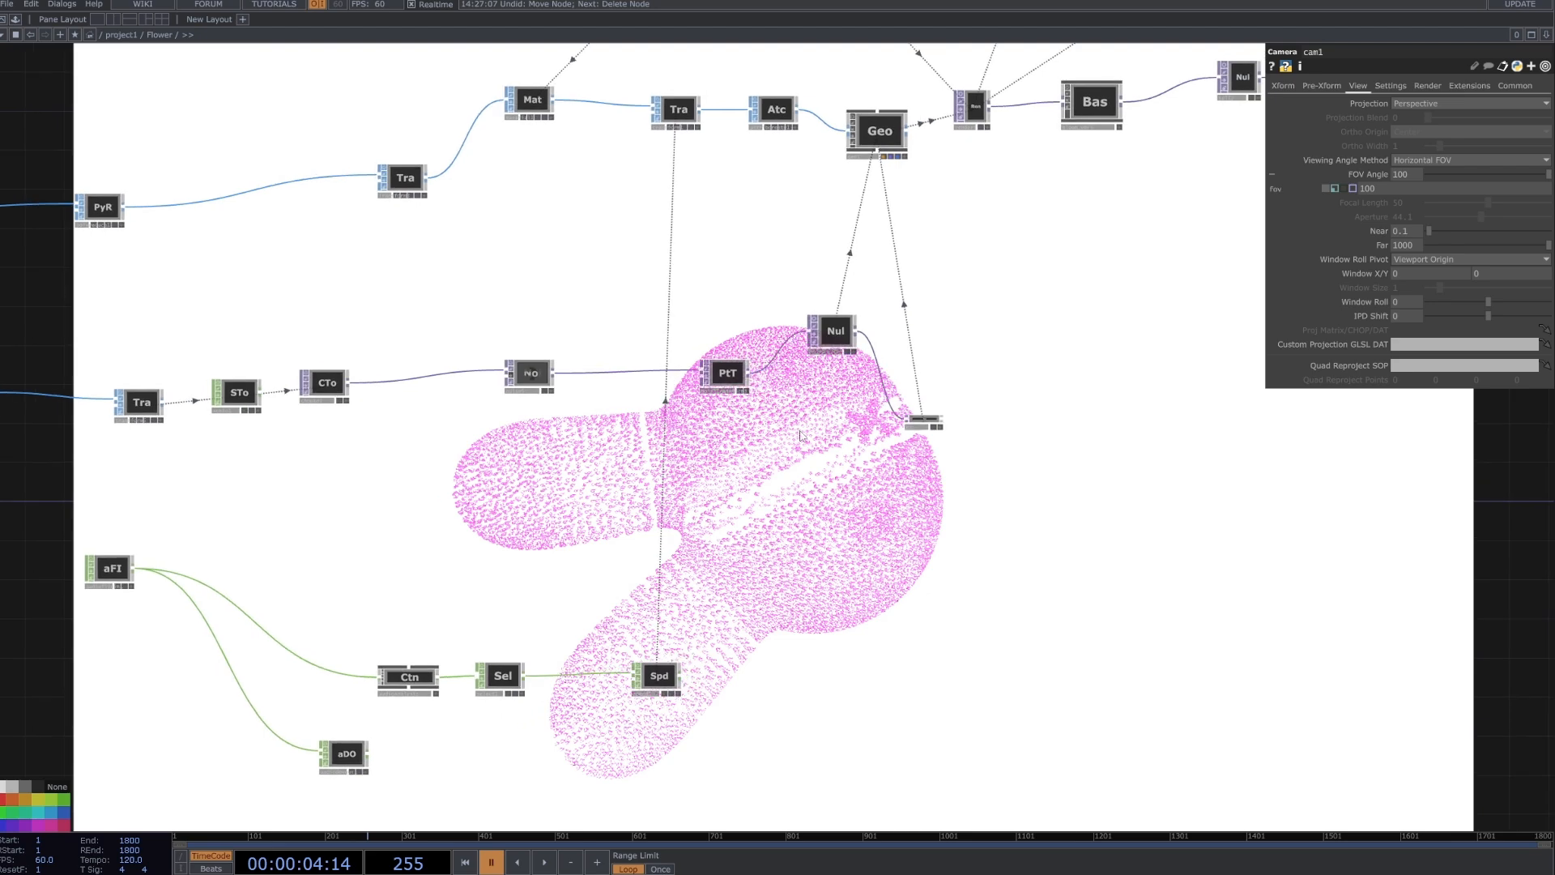
{"action": "key", "text": "h"}
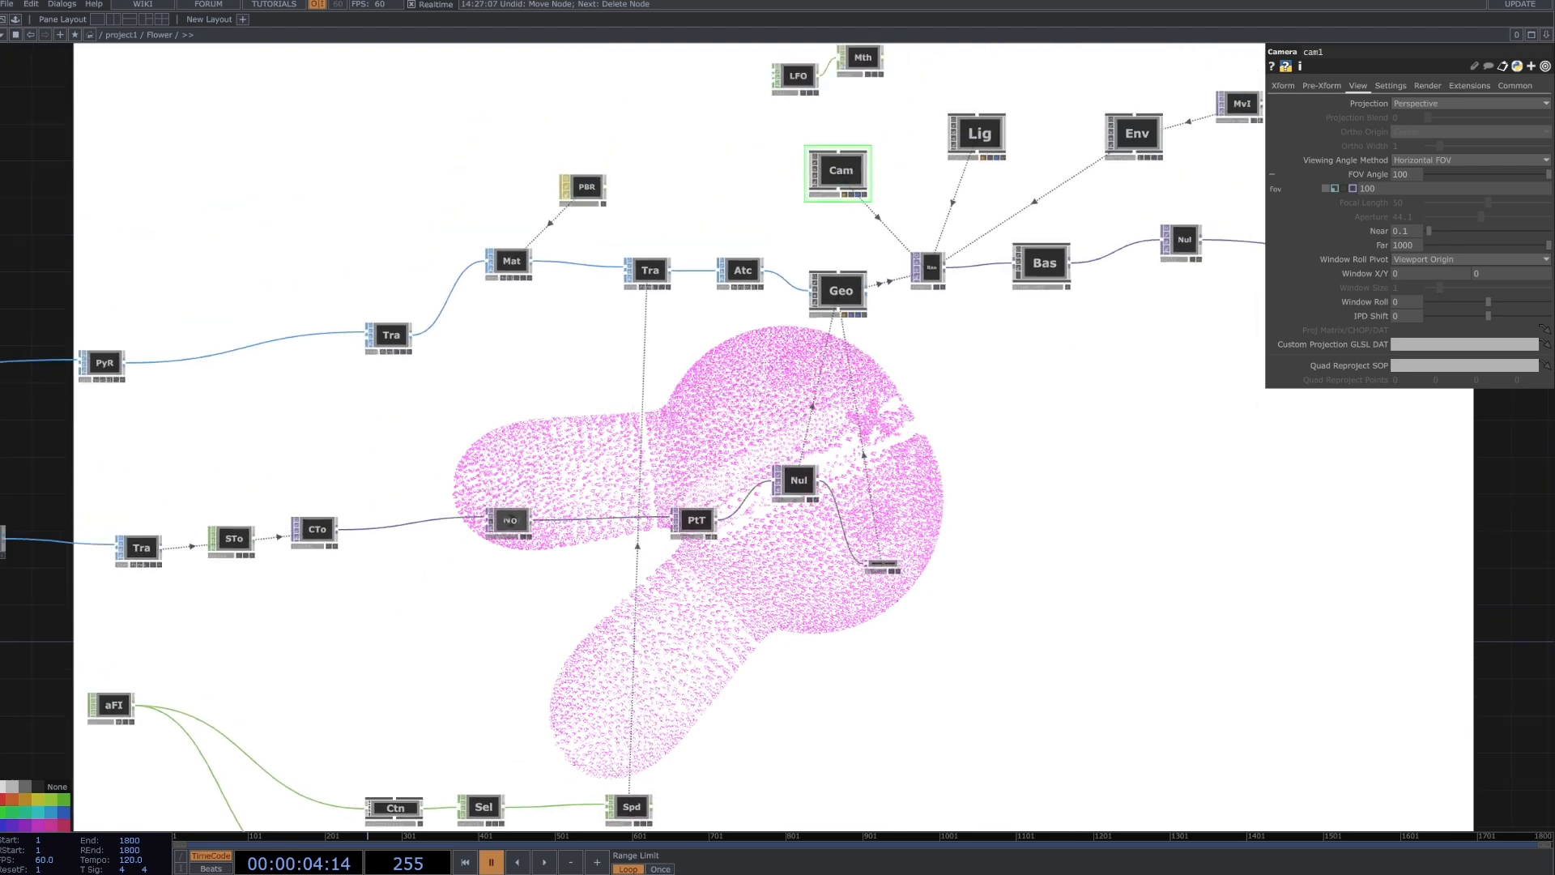
{"action": "left_click_drag", "start_coordinate": [913, 276], "coordinate": [896, 347]}
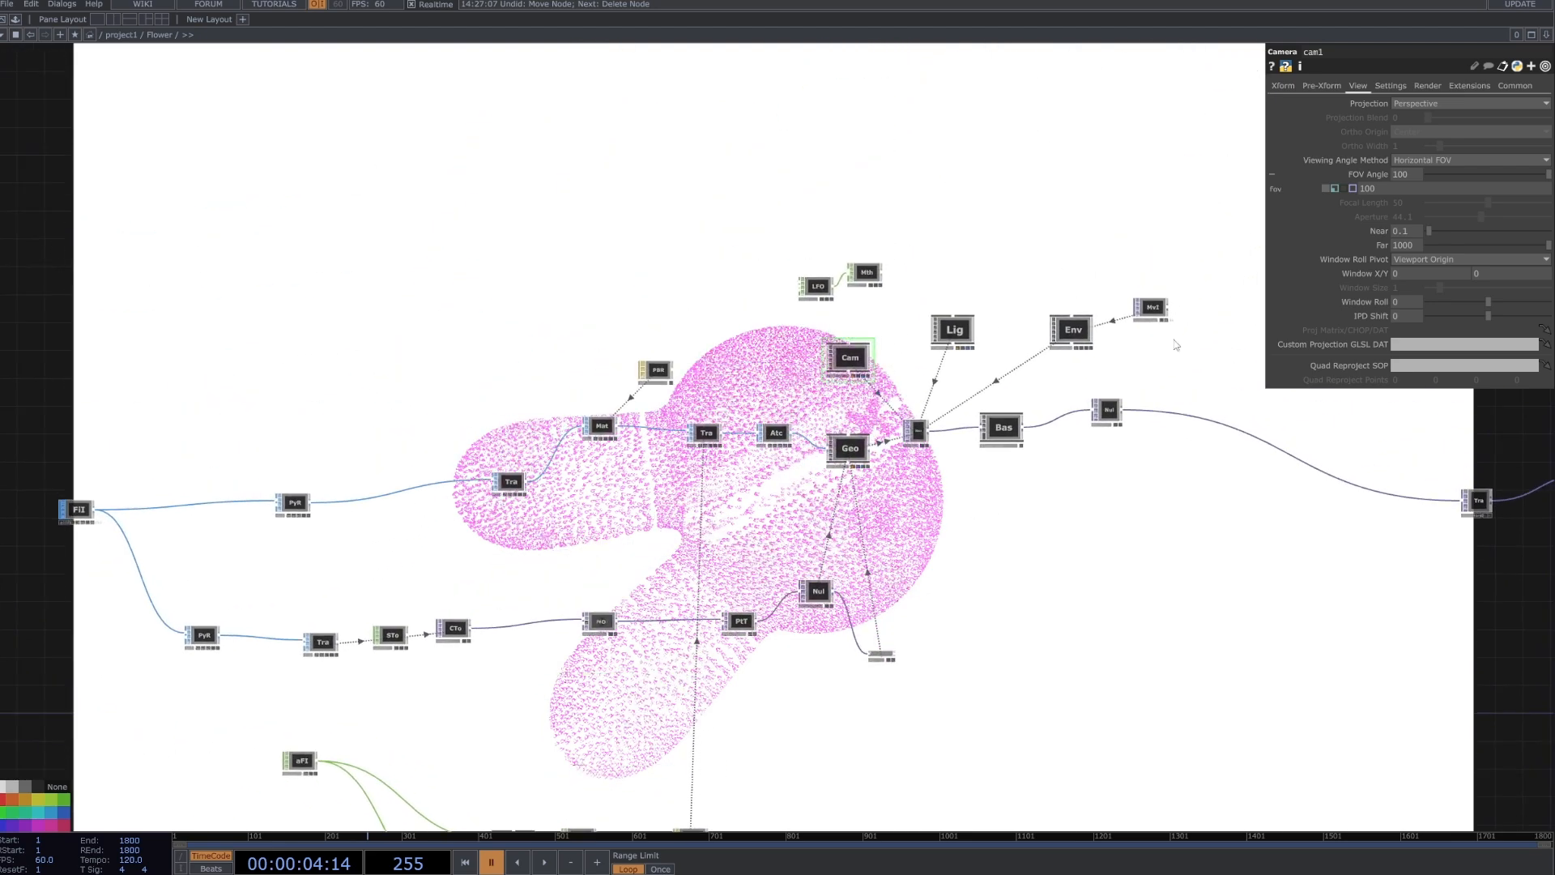
{"action": "left_click_drag", "start_coordinate": [1548, 190], "coordinate": [1437, 179]}
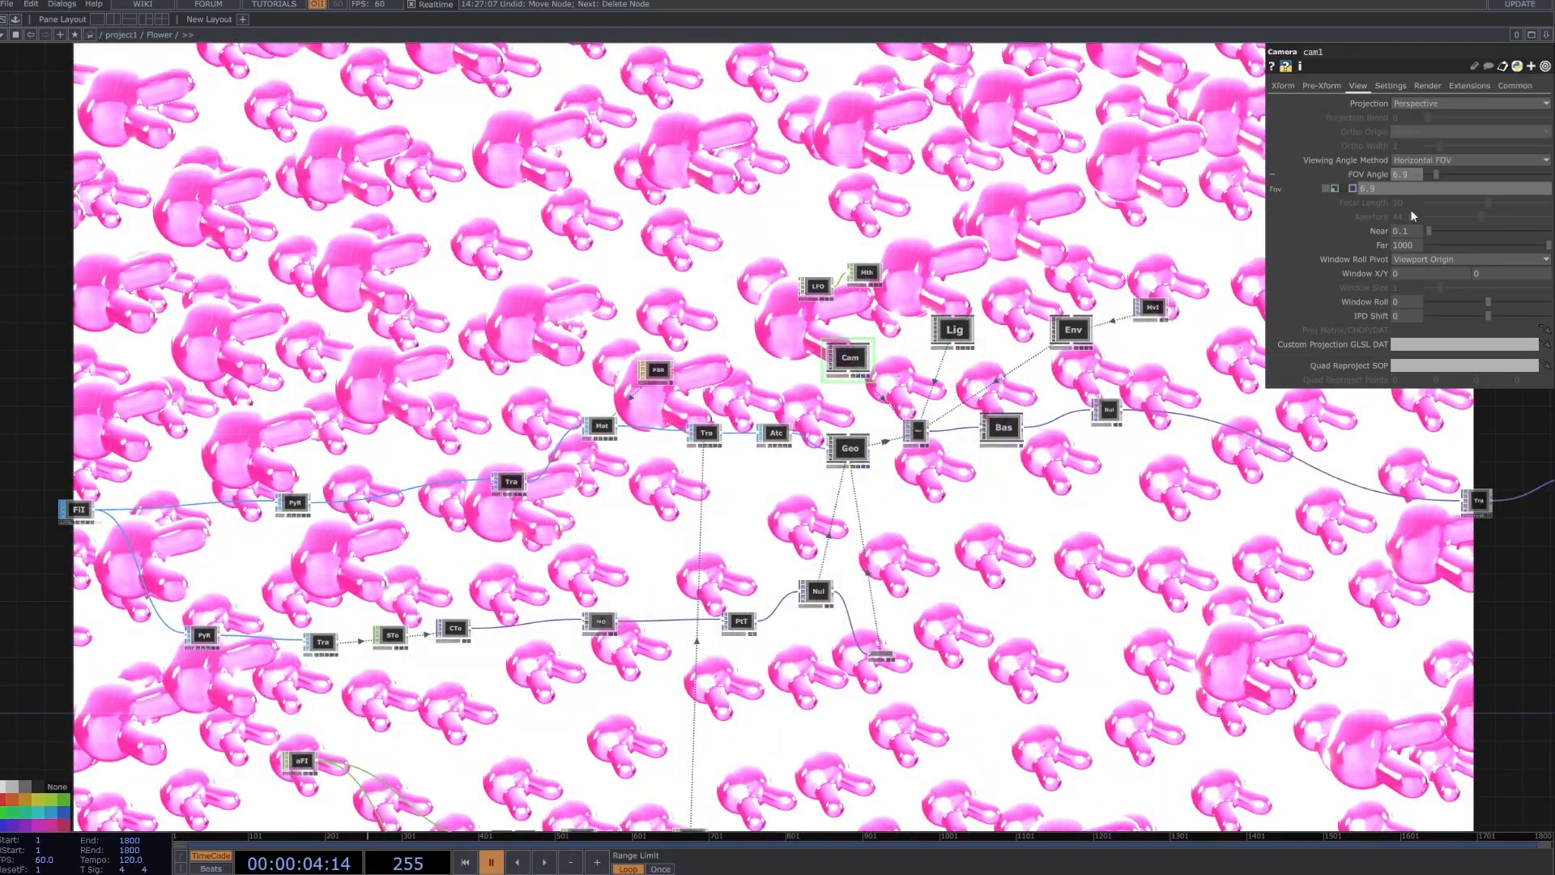
{"action": "left_click", "coordinate": [1487, 173]}
{"action": "left_click", "coordinate": [1548, 173]}
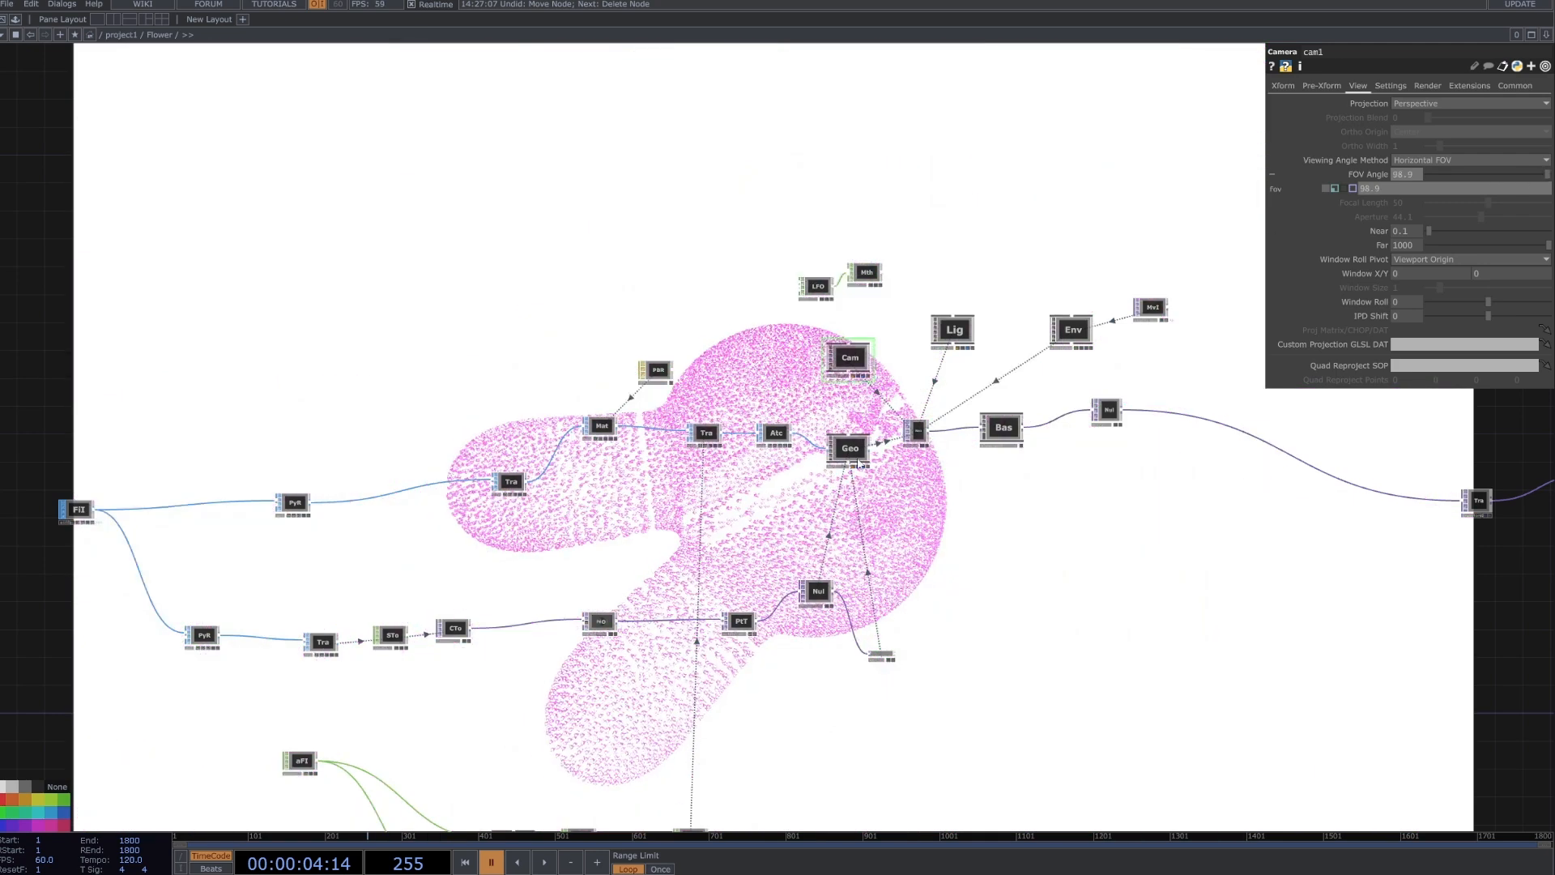
Turn off the background display of the Null node feeding the movie file output.
{"action": "left_click_drag", "start_coordinate": [1105, 698], "coordinate": [803, 603]}
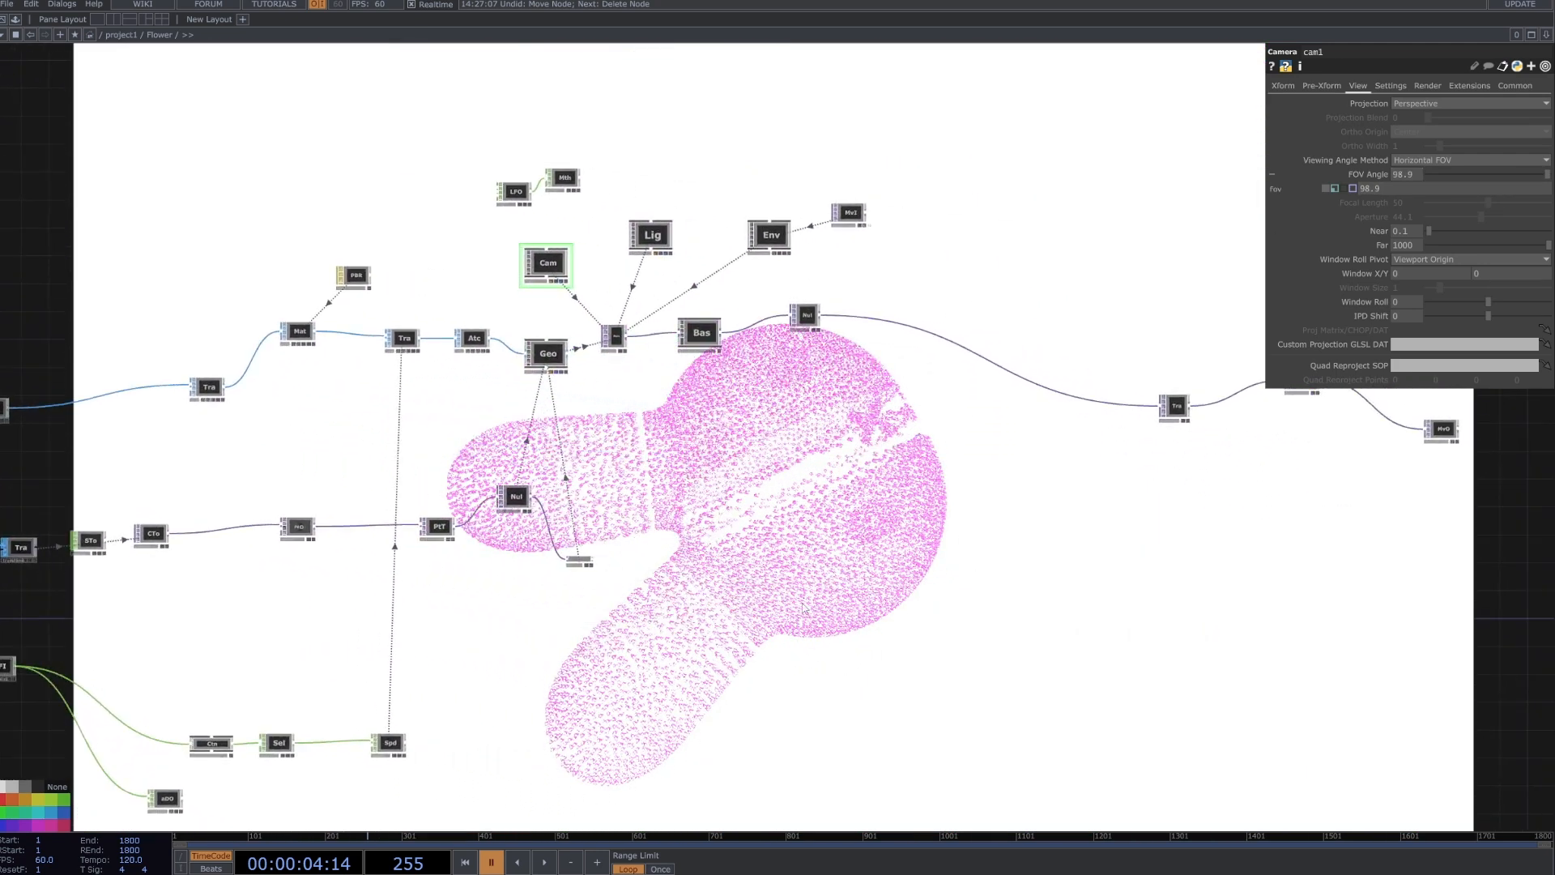
{"action": "scroll", "coordinate": [799, 599], "scroll_direction": "down", "scroll_amount": 4}
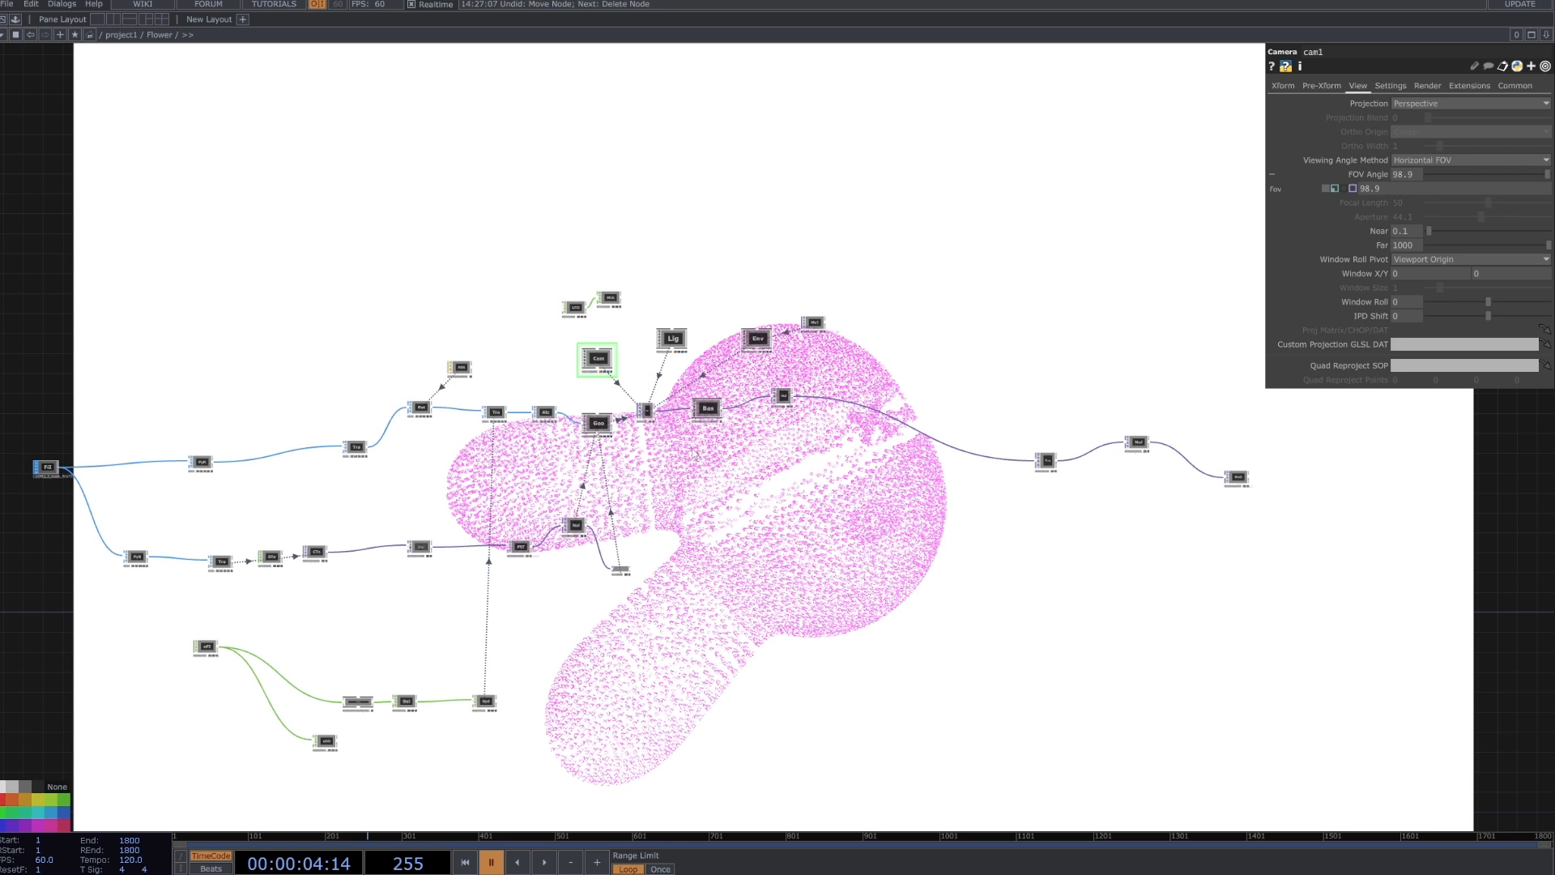
{"action": "scroll", "coordinate": [659, 418], "scroll_direction": "up", "scroll_amount": 2}
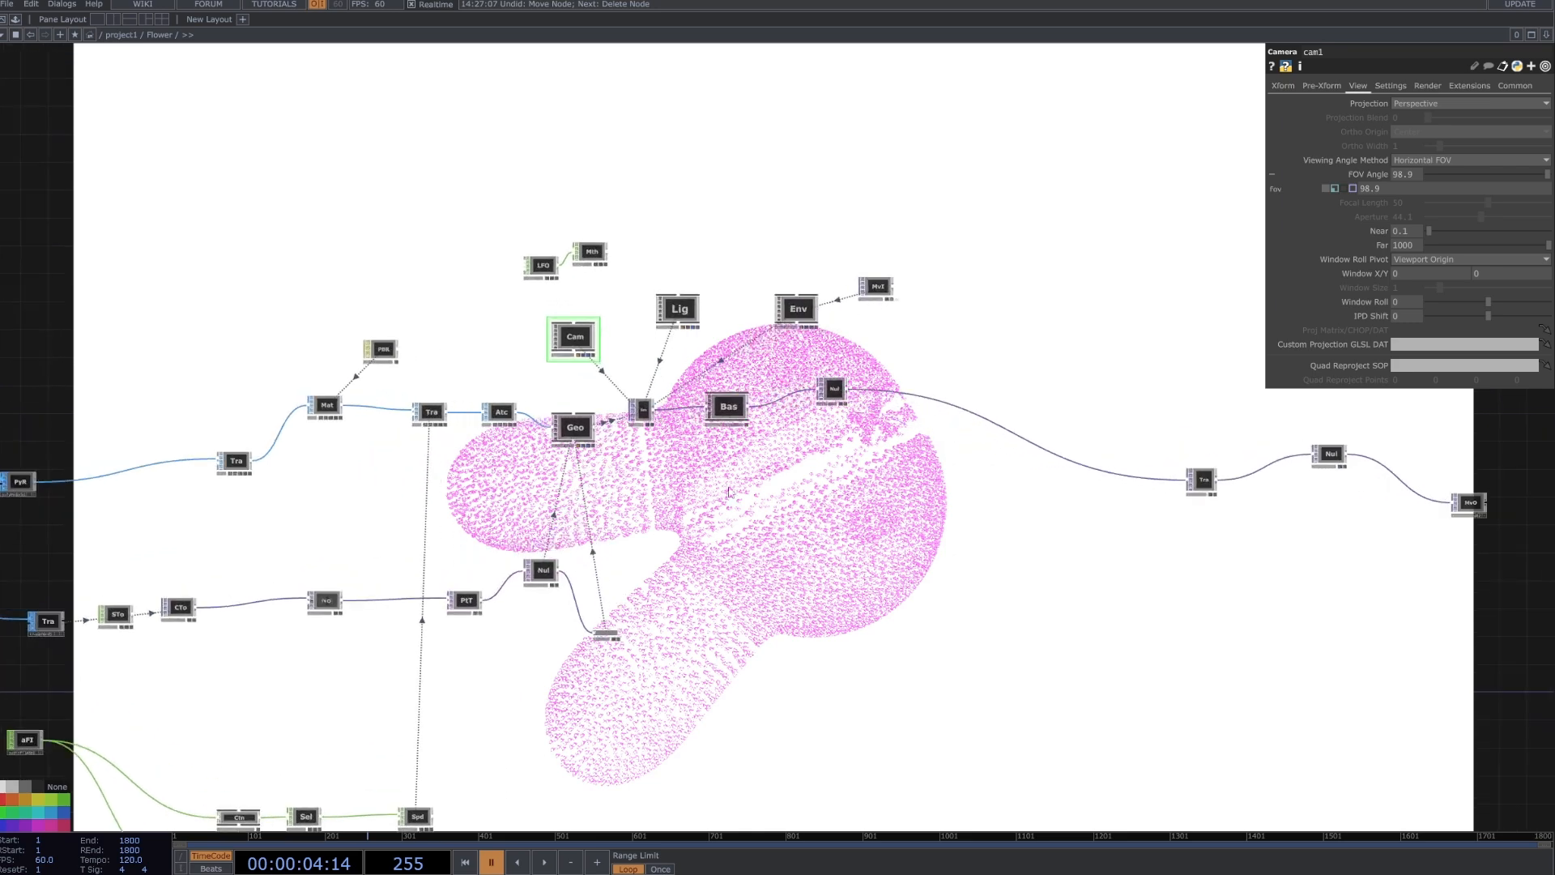
{"action": "left_click_drag", "start_coordinate": [711, 526], "coordinate": [1068, 521]}
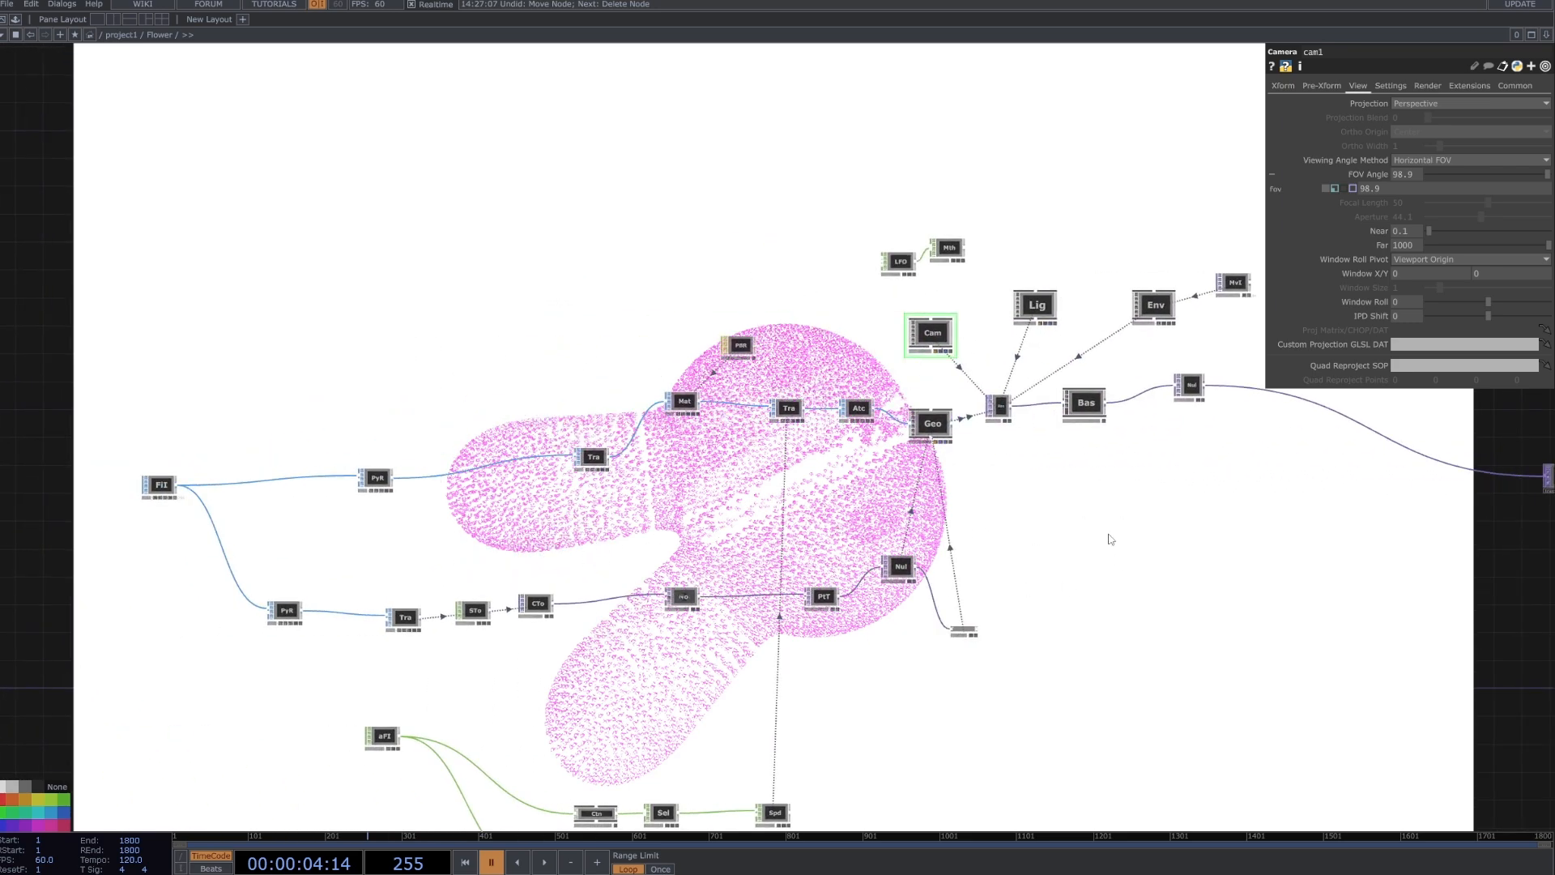
{"action": "scroll", "coordinate": [1111, 539], "scroll_direction": "down", "scroll_amount": 3}
{"action": "left_click_drag", "start_coordinate": [1214, 563], "coordinate": [982, 567]}
{"action": "scroll", "coordinate": [1435, 543], "scroll_direction": "up", "scroll_amount": 6}
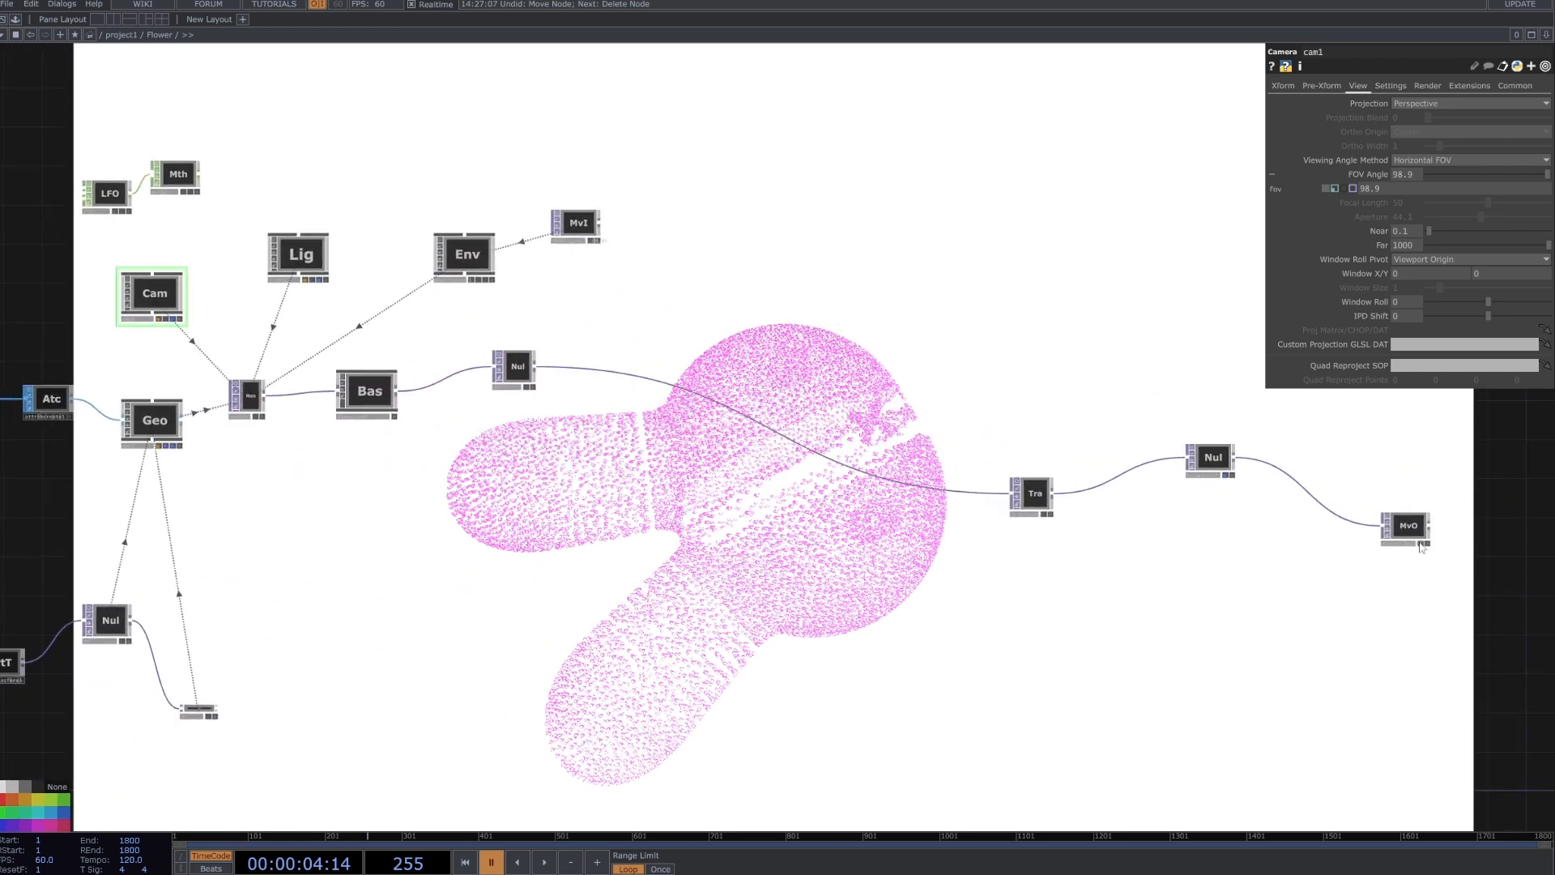
{"action": "left_click", "coordinate": [1227, 477]}
{"action": "left_click", "coordinate": [1226, 476]}
Turn on the viewer of the File In node with the bunny mesh and rotate its preview to face the bunny's front.
{"action": "left_click_drag", "start_coordinate": [604, 561], "coordinate": [795, 551]}
{"action": "scroll", "coordinate": [648, 554], "scroll_direction": "down", "scroll_amount": 3}
{"action": "left_click_drag", "start_coordinate": [486, 559], "coordinate": [1158, 509]}
{"action": "scroll", "coordinate": [453, 506], "scroll_direction": "up", "scroll_amount": 4}
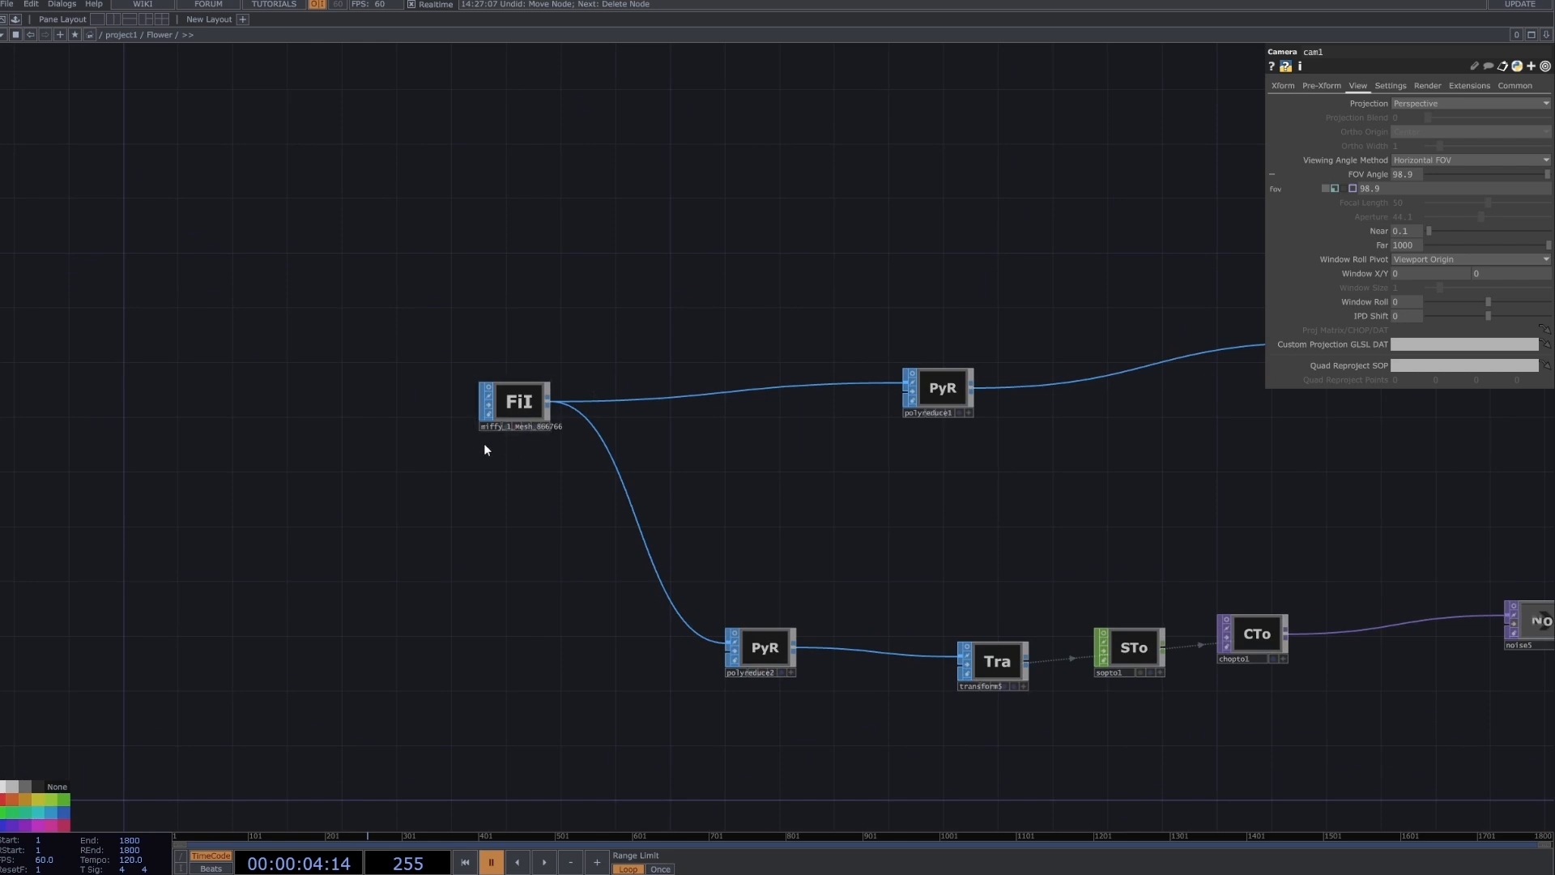
{"action": "left_click", "coordinate": [510, 418]}
{"action": "scroll", "coordinate": [510, 418], "scroll_direction": "up", "scroll_amount": 3}
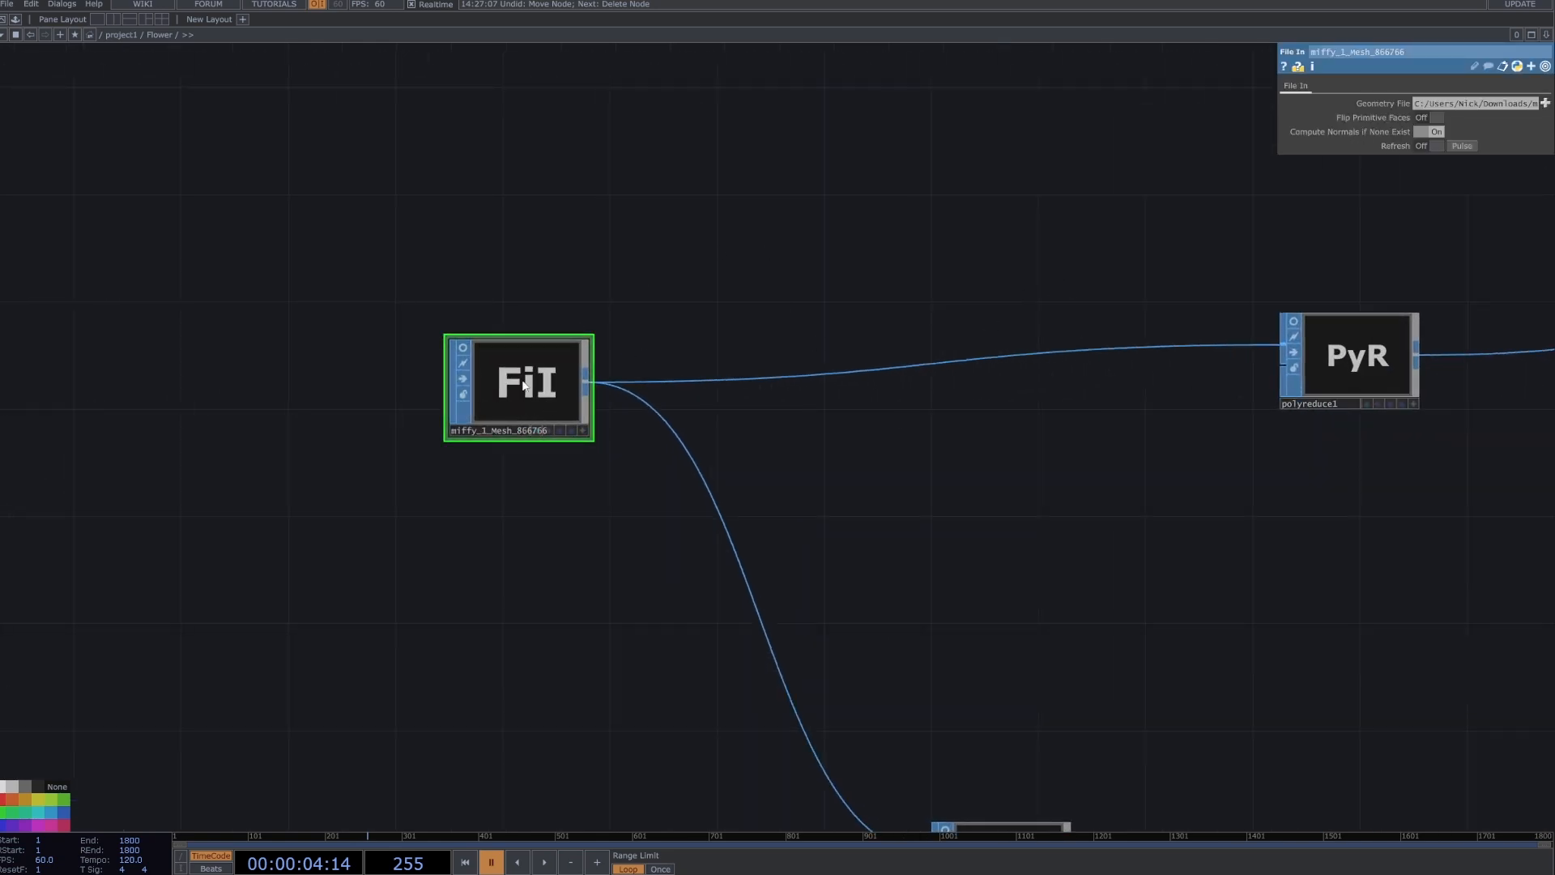
{"action": "left_click", "coordinate": [464, 349]}
{"action": "scroll", "coordinate": [526, 375], "scroll_direction": "up", "scroll_amount": 4}
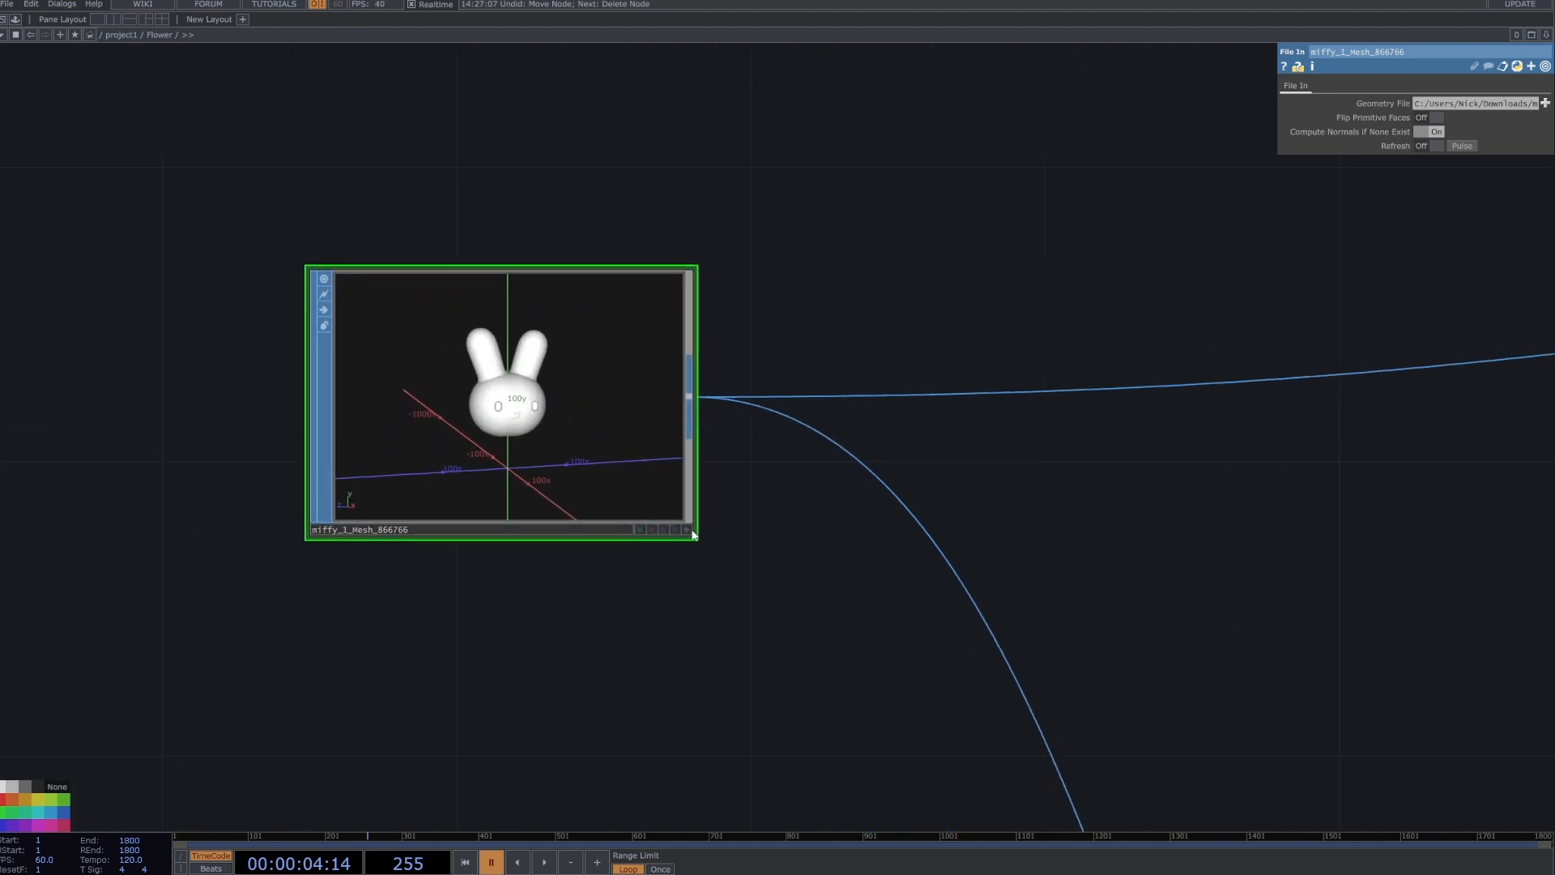
{"action": "left_click_drag", "start_coordinate": [500, 412], "coordinate": [457, 412]}
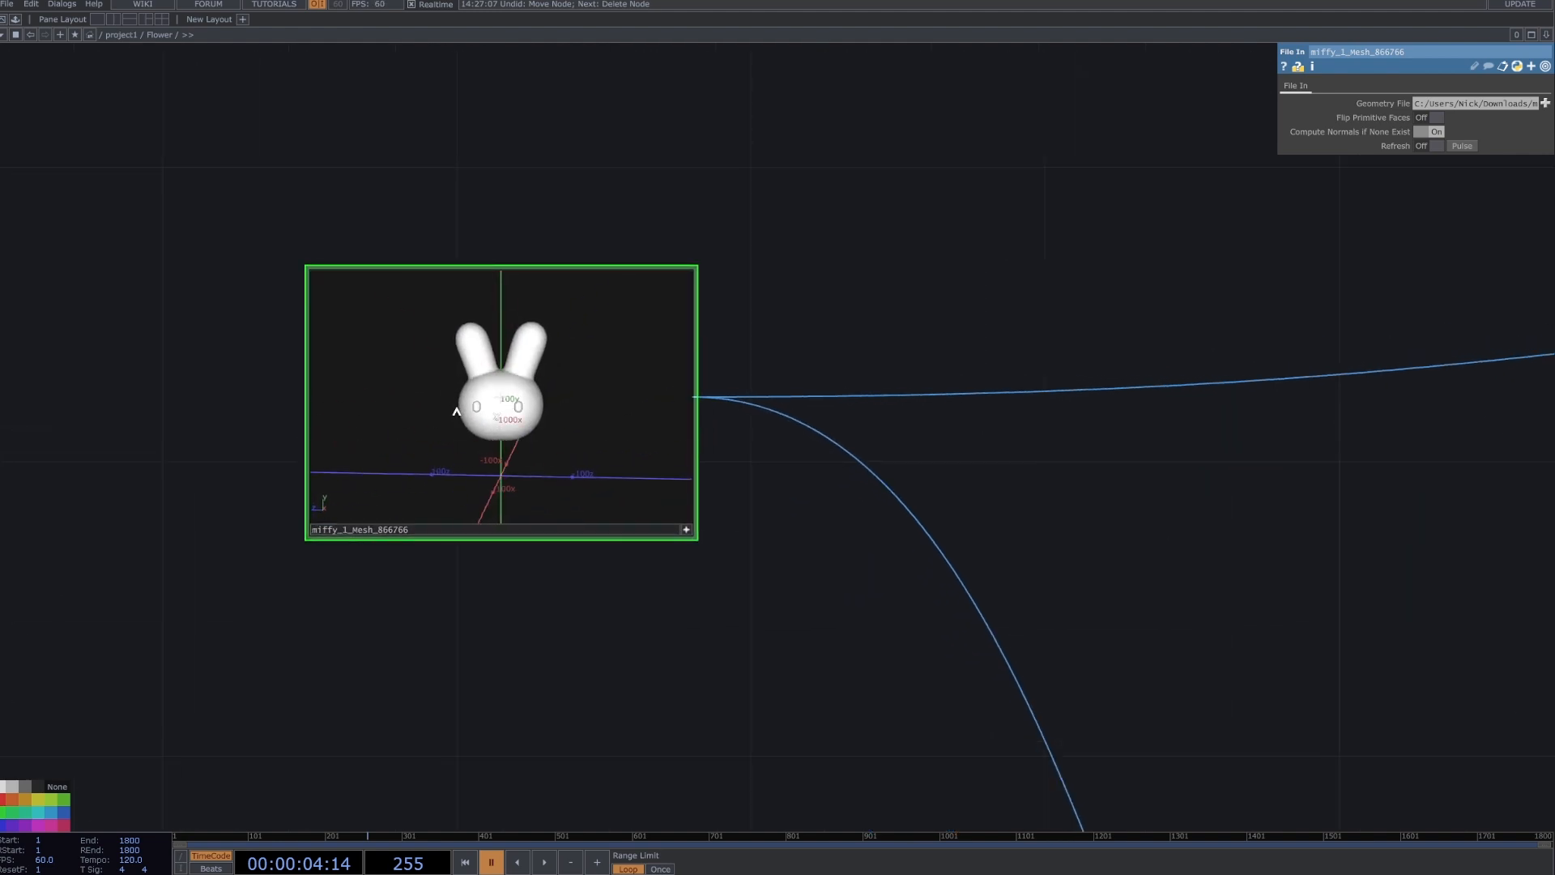
{"action": "left_click", "coordinate": [686, 527]}
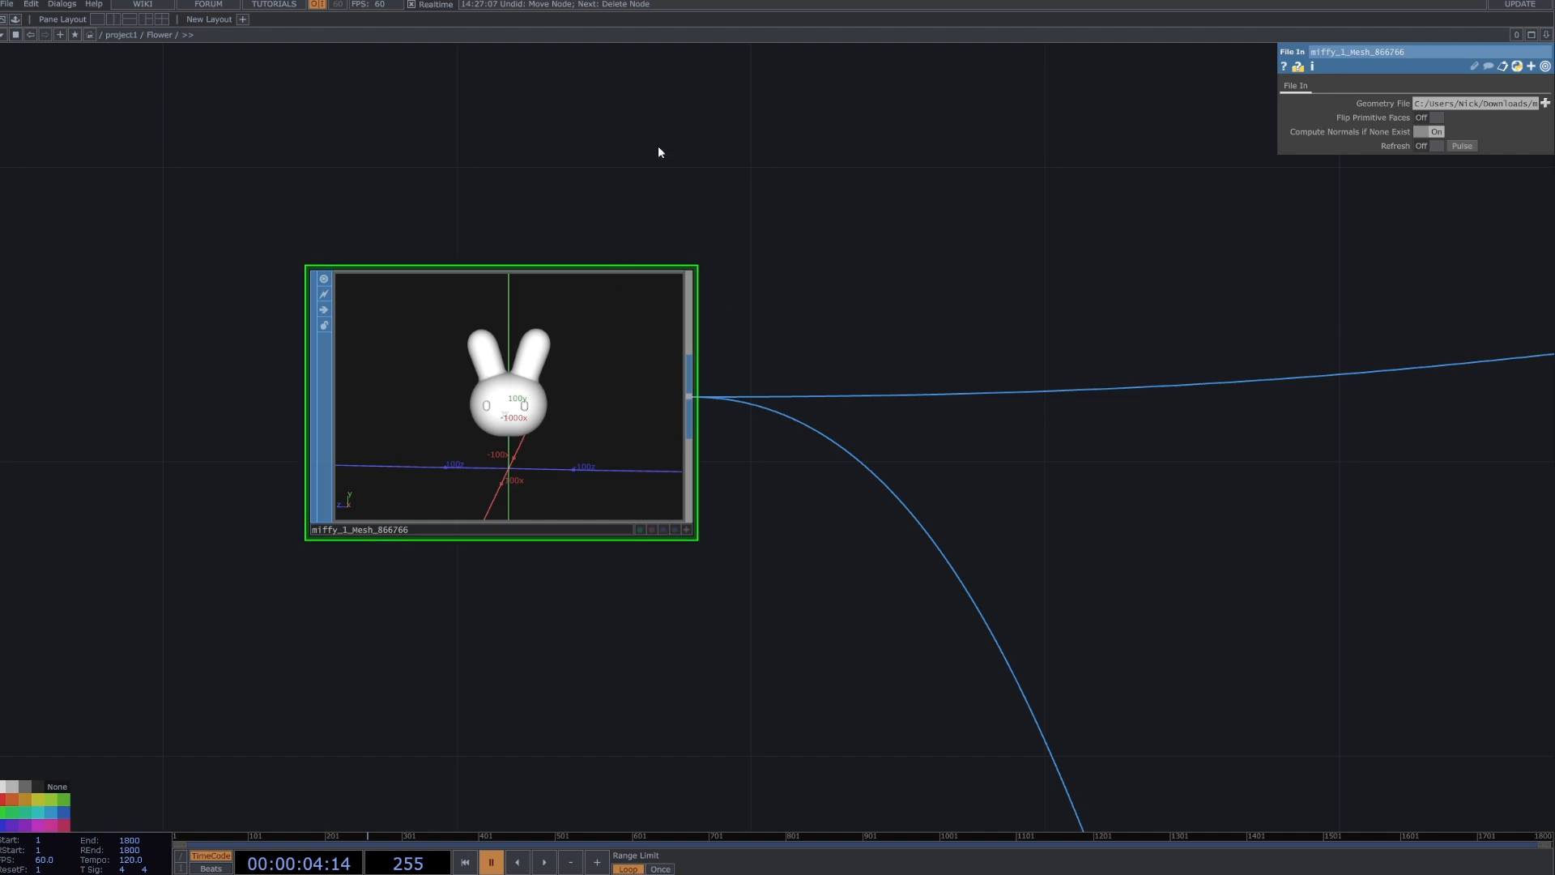
{"action": "key", "text": "Tab"}
{"action": "key", "text": "Tab"}
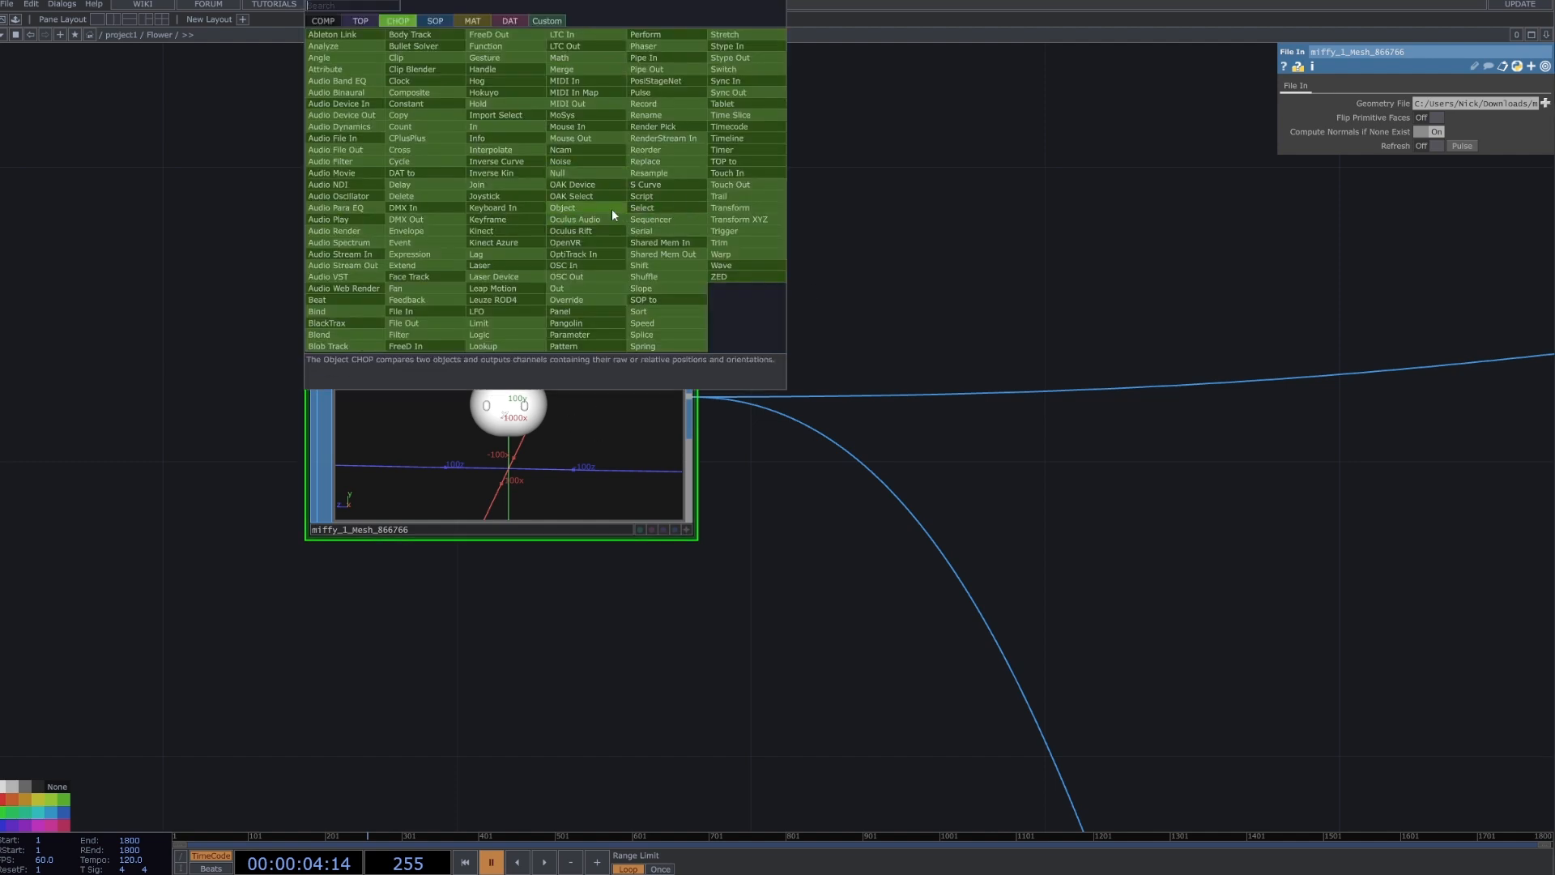
{"action": "type", "text": "f"}
{"action": "left_click", "coordinate": [970, 240]}
Select the polyreduce1 node and turn on its viewer to inspect the reduced bunny mesh.
{"action": "scroll", "coordinate": [889, 295], "scroll_direction": "down", "scroll_amount": 5}
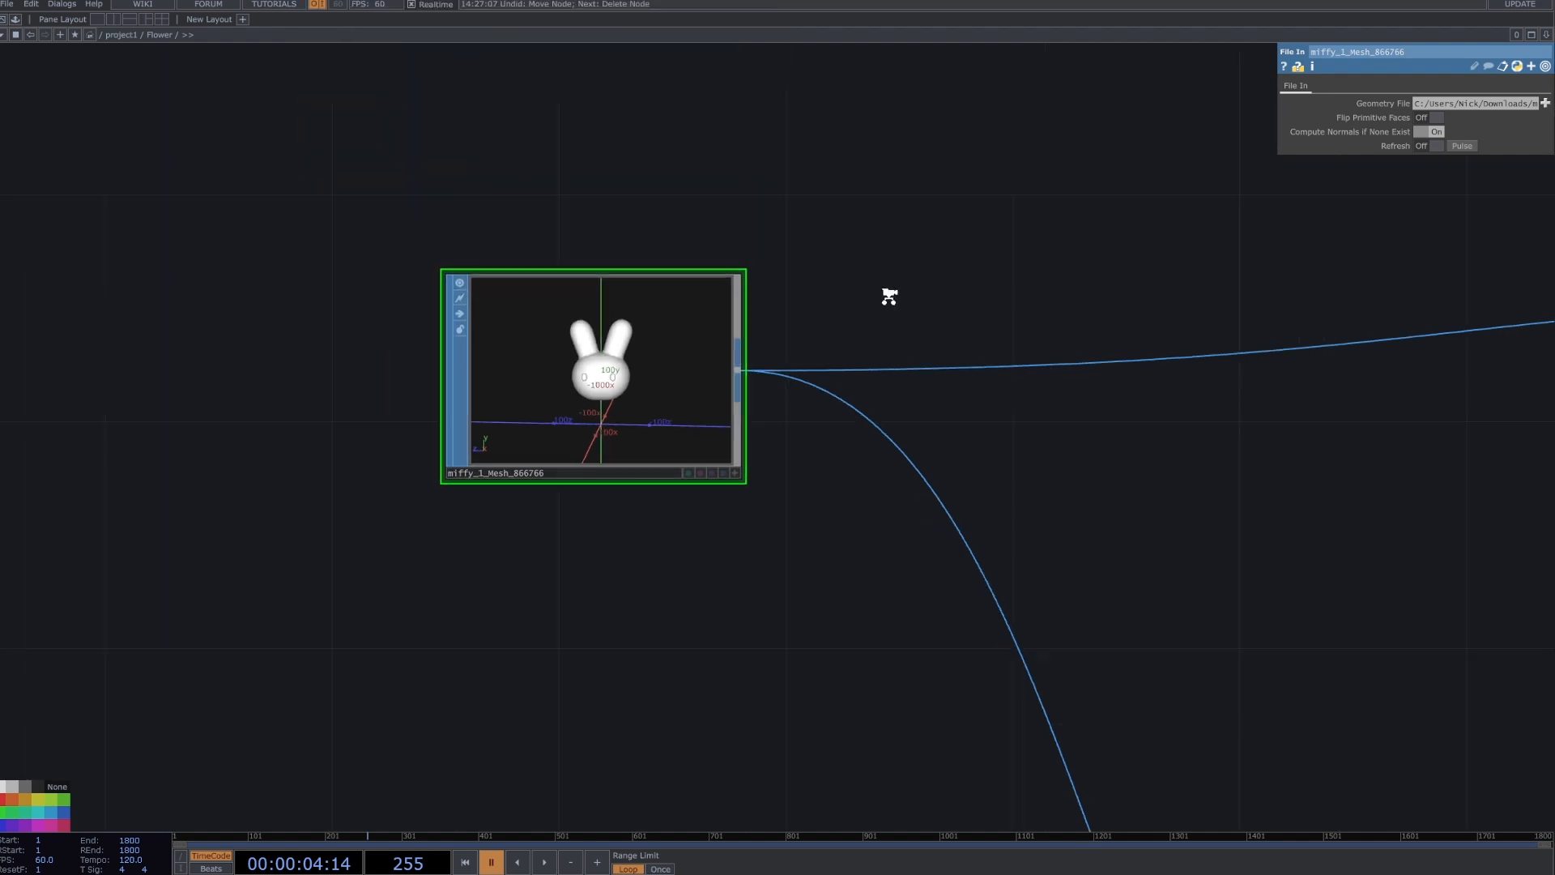
{"action": "left_click_drag", "start_coordinate": [888, 295], "coordinate": [389, 381]}
{"action": "scroll", "coordinate": [512, 402], "scroll_direction": "down", "scroll_amount": 2}
{"action": "scroll", "coordinate": [648, 376], "scroll_direction": "up", "scroll_amount": 3}
{"action": "left_click_drag", "start_coordinate": [753, 357], "coordinate": [546, 427]}
{"action": "left_click_drag", "start_coordinate": [276, 336], "coordinate": [506, 346]}
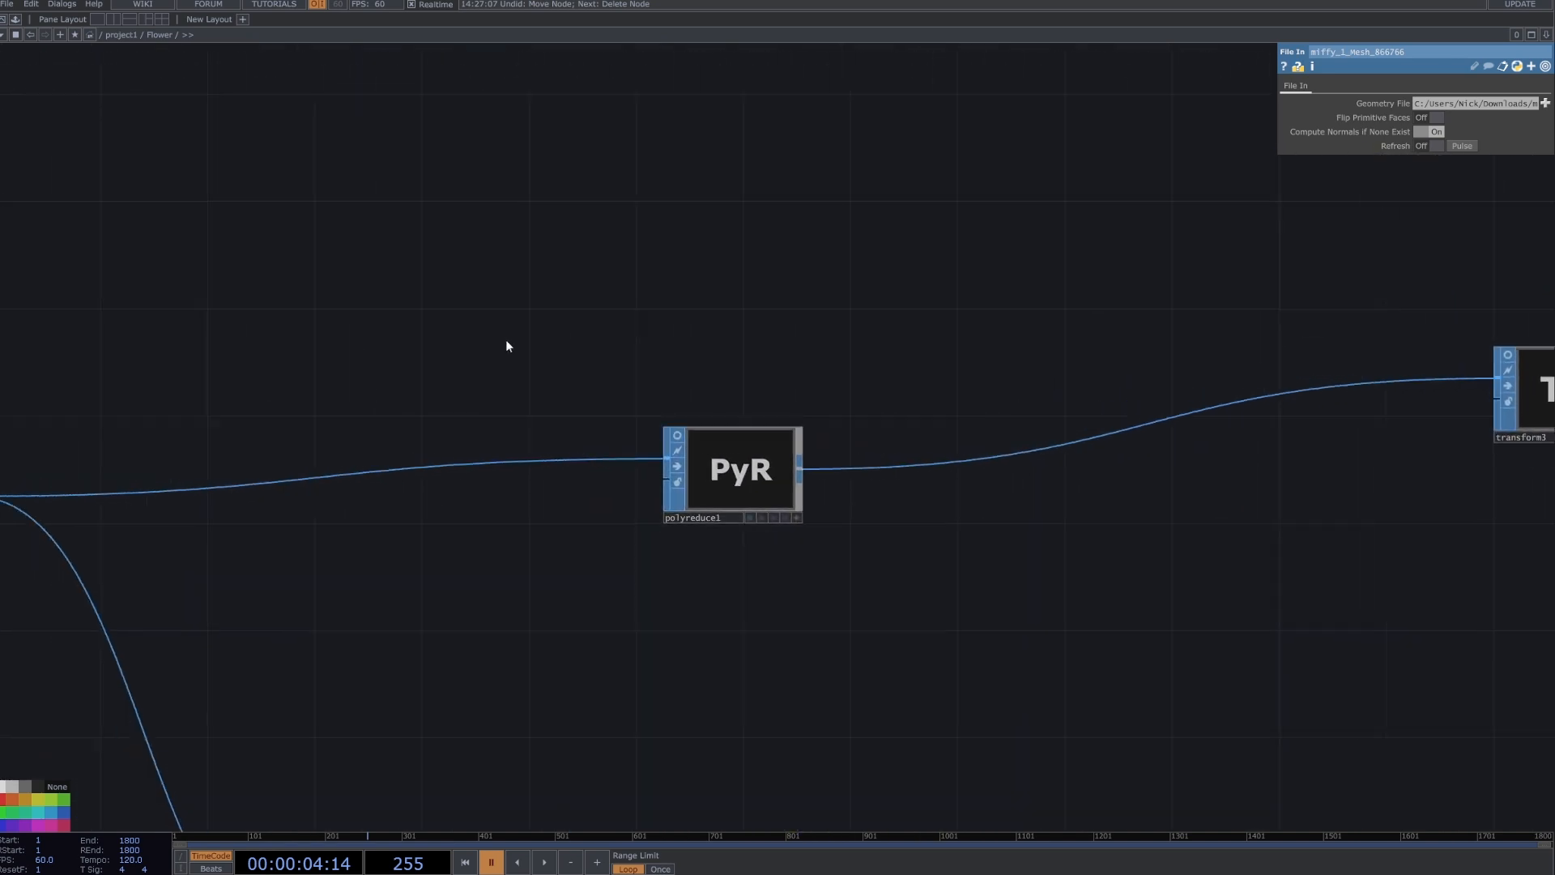
{"action": "left_click", "coordinate": [741, 478]}
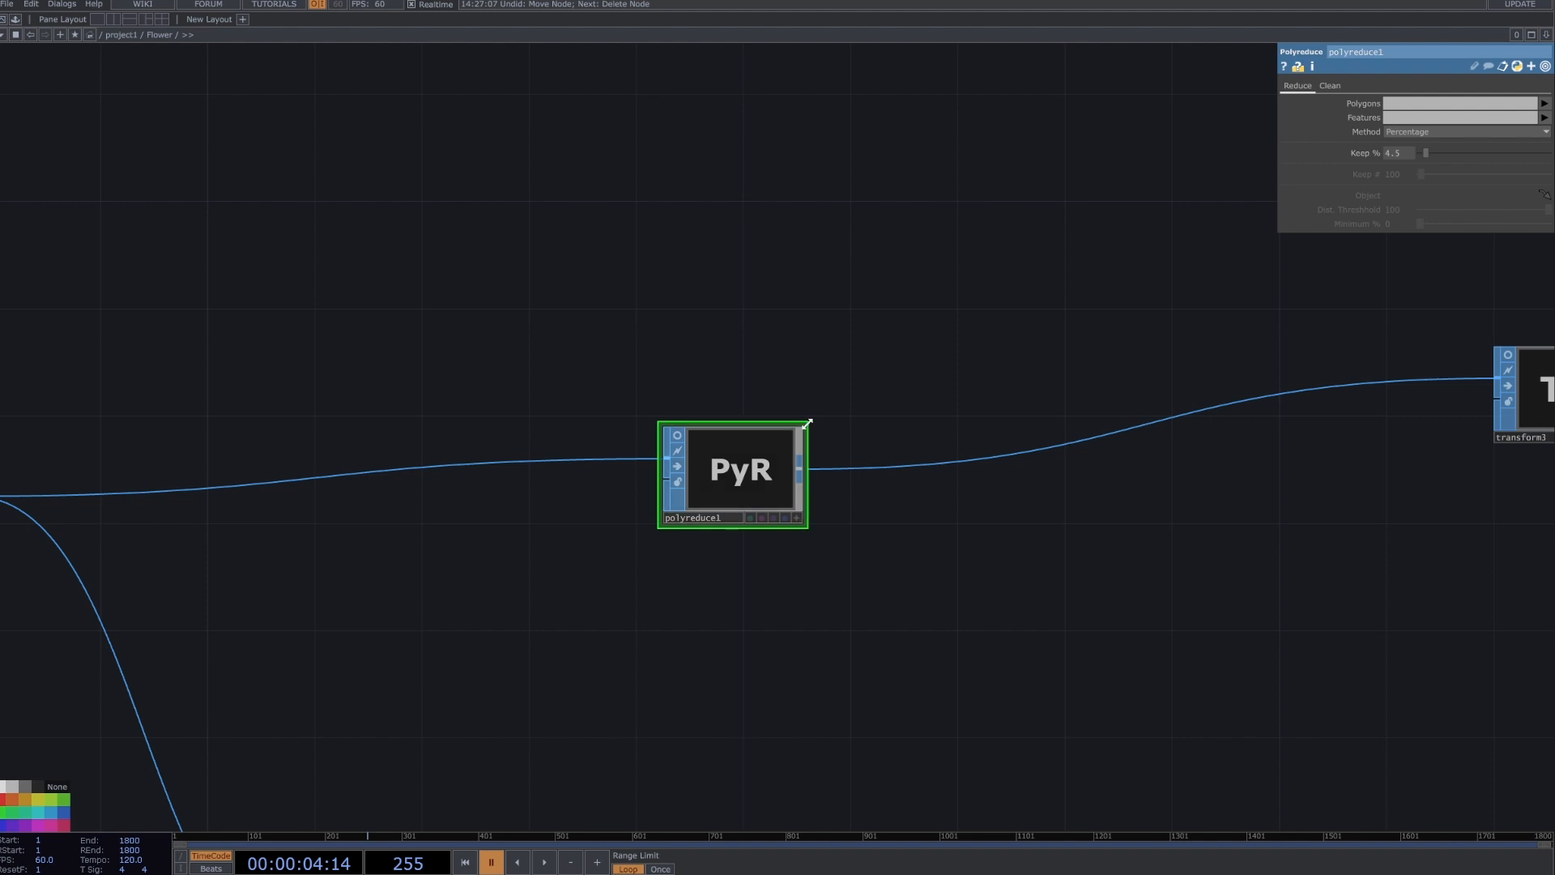
{"action": "scroll", "coordinate": [892, 424], "scroll_direction": "down", "scroll_amount": 1}
{"action": "scroll", "coordinate": [893, 424], "scroll_direction": "down", "scroll_amount": 3}
{"action": "scroll", "coordinate": [778, 430], "scroll_direction": "up", "scroll_amount": 4}
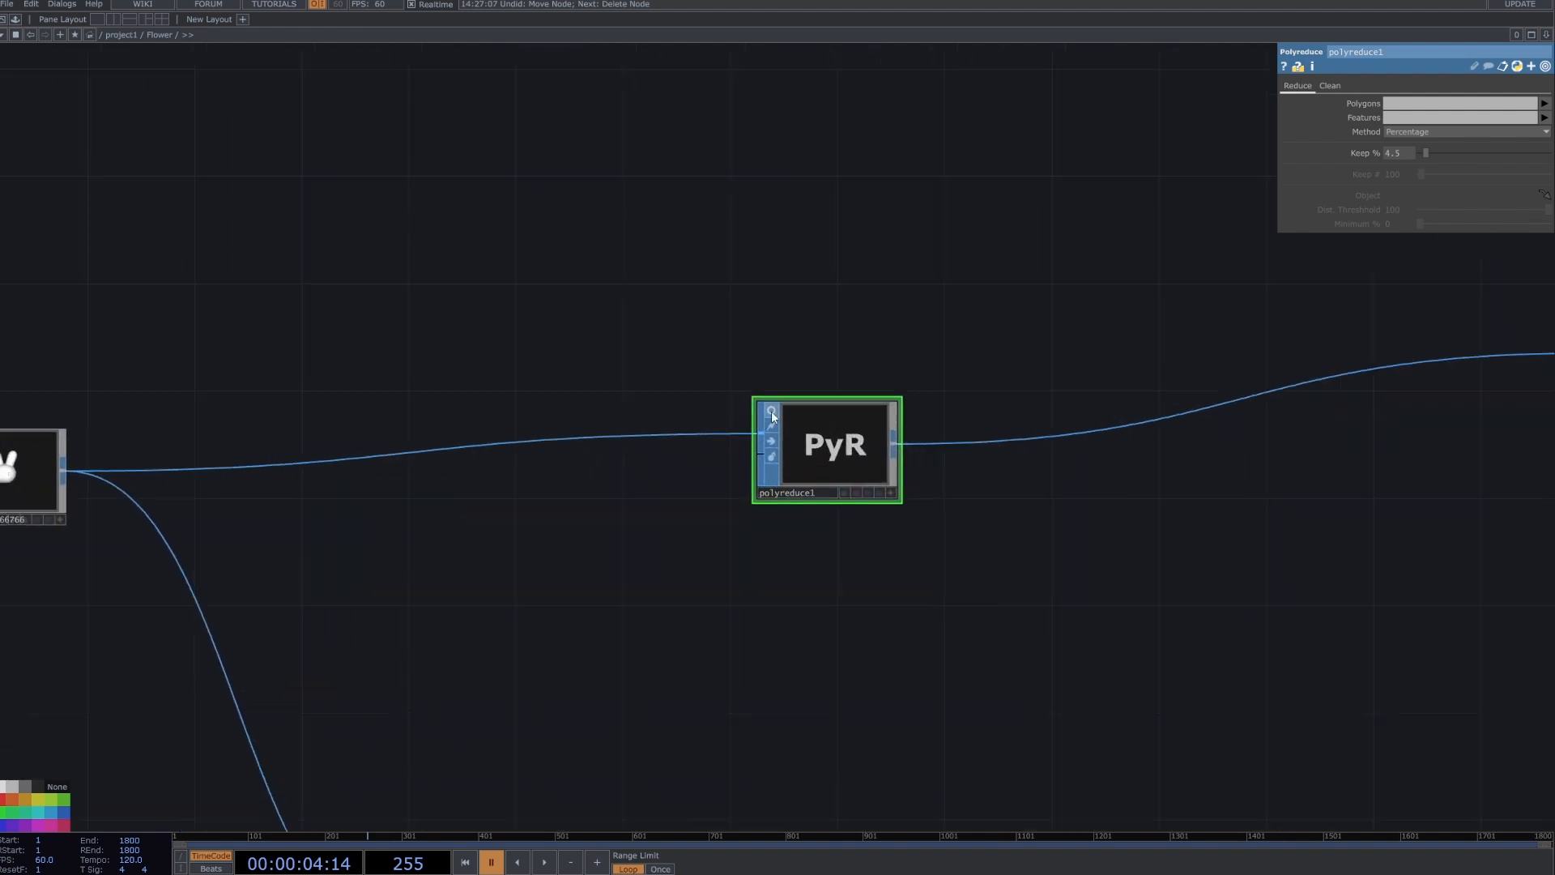
{"action": "left_click", "coordinate": [772, 409]}
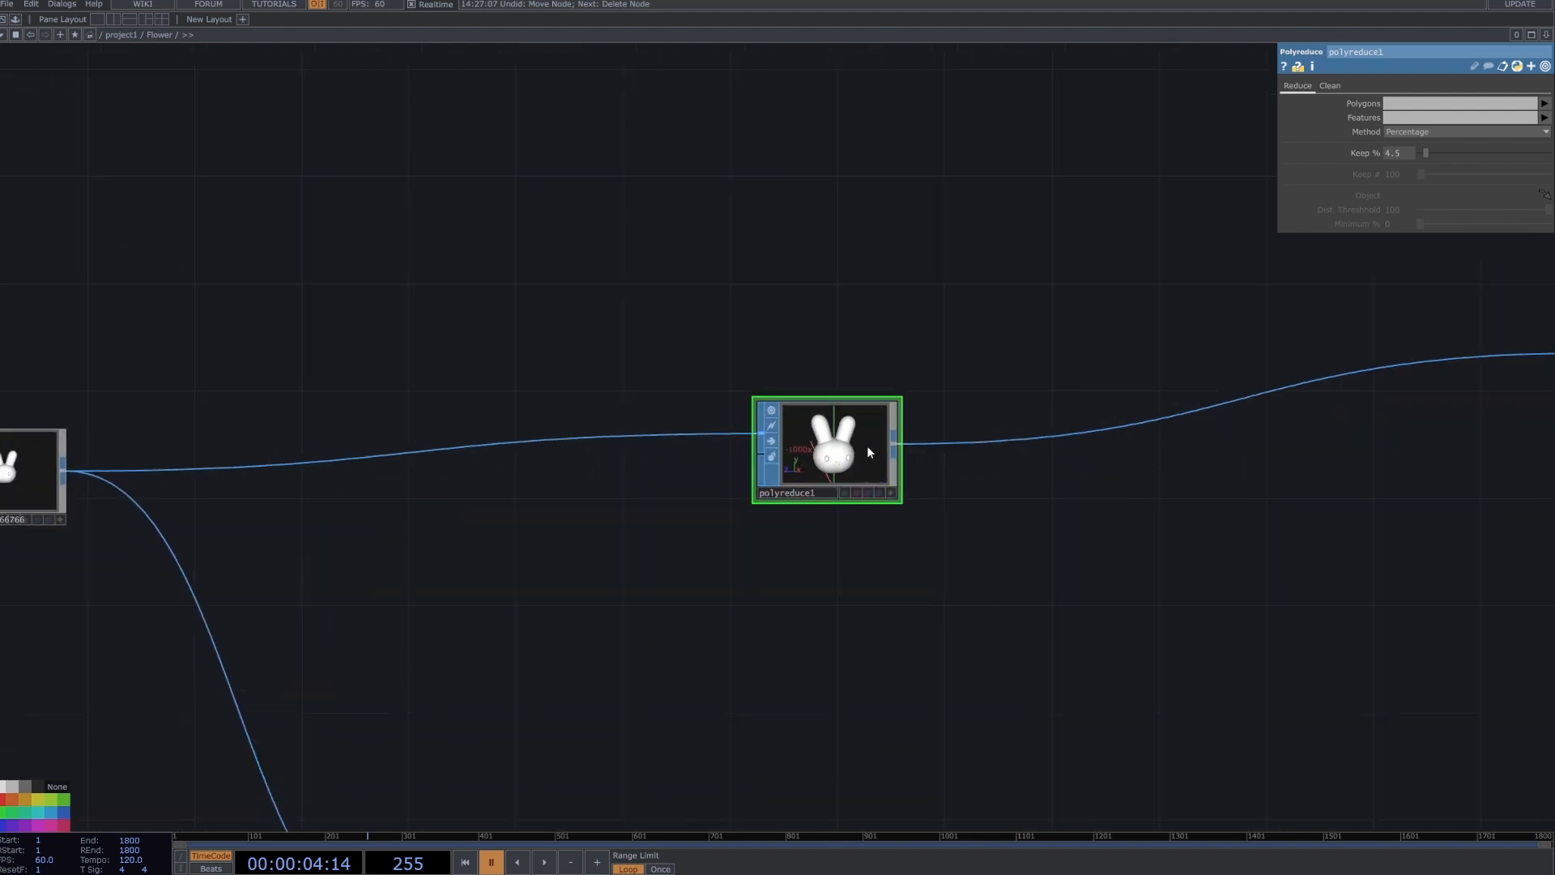
{"action": "scroll", "coordinate": [867, 445], "scroll_direction": "up", "scroll_amount": 2}
{"action": "scroll", "coordinate": [772, 459], "scroll_direction": "up", "scroll_amount": 3}
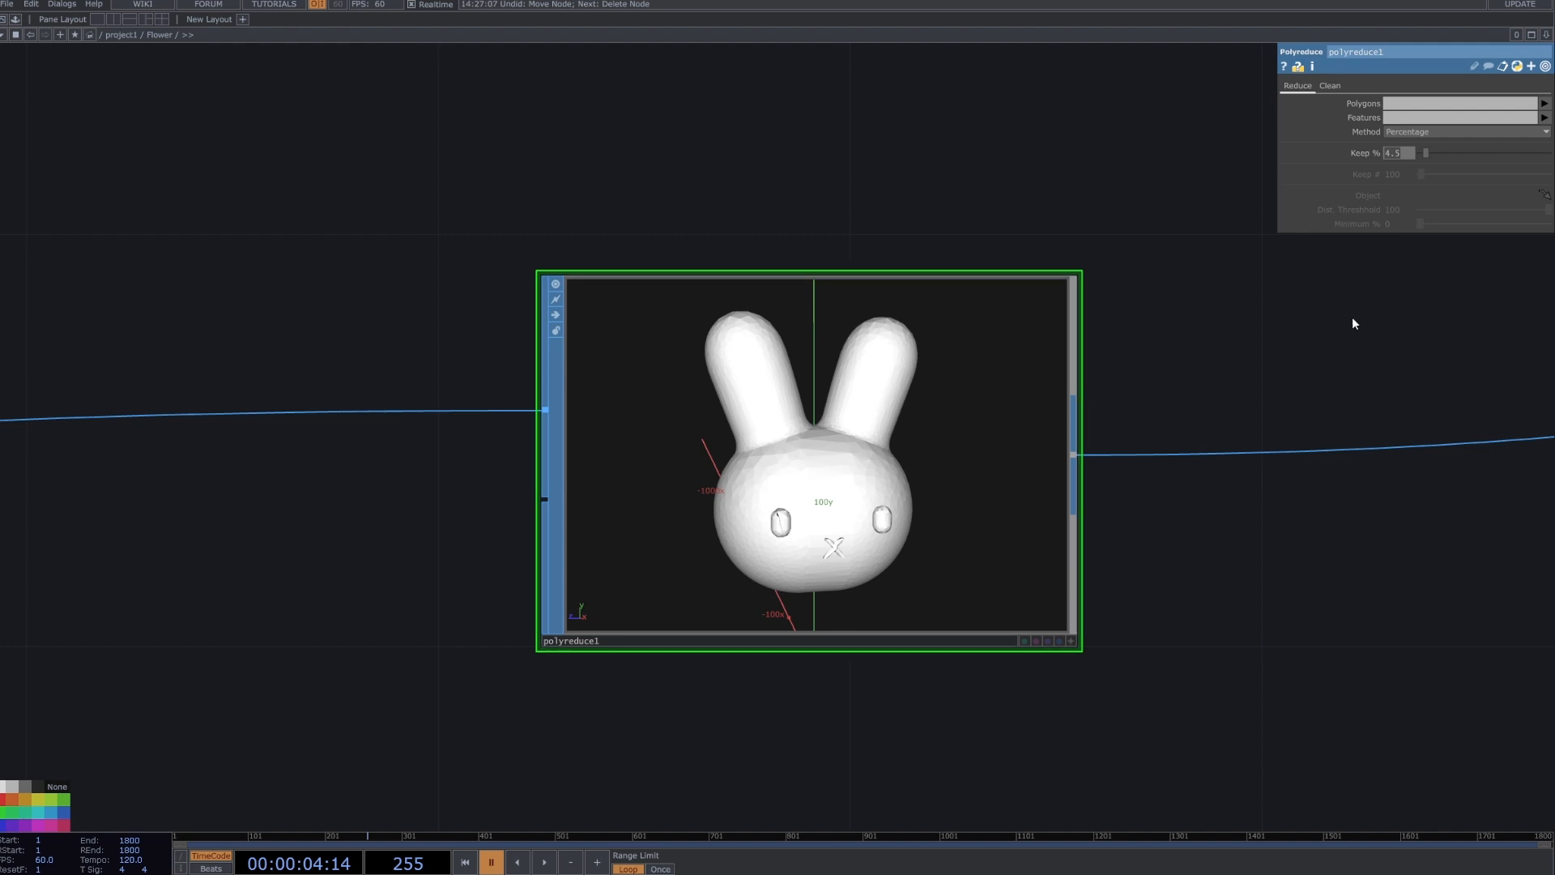
{"action": "scroll", "coordinate": [1363, 312], "scroll_direction": "down", "scroll_amount": 2}
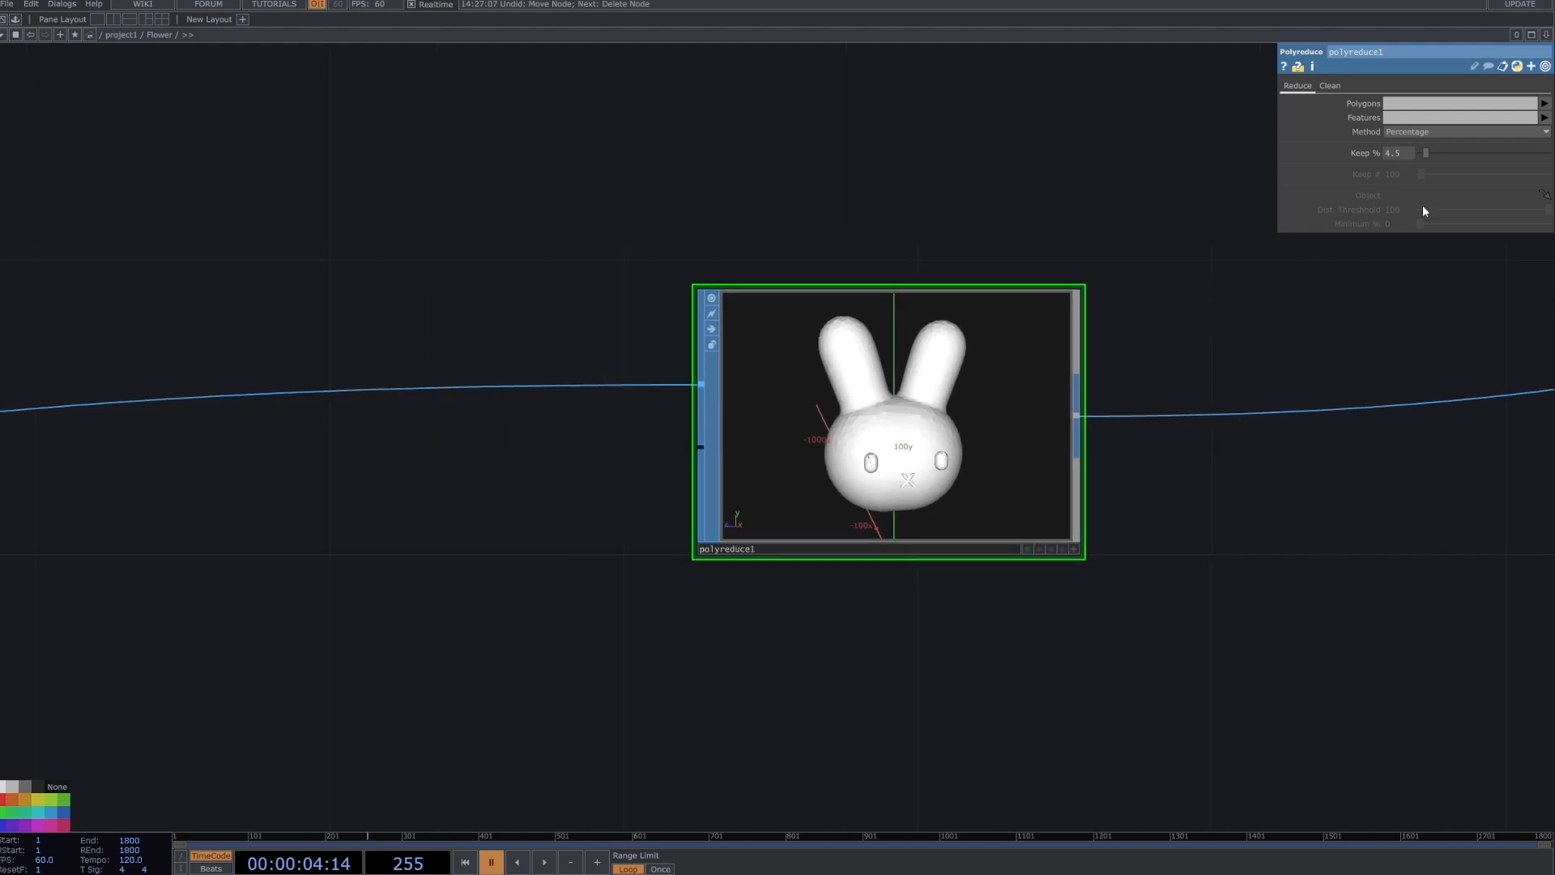
Select the transform3 node after polyreduce1 to review its translate, rotate and scale parameters.
{"action": "left_click_drag", "start_coordinate": [1134, 321], "coordinate": [638, 334]}
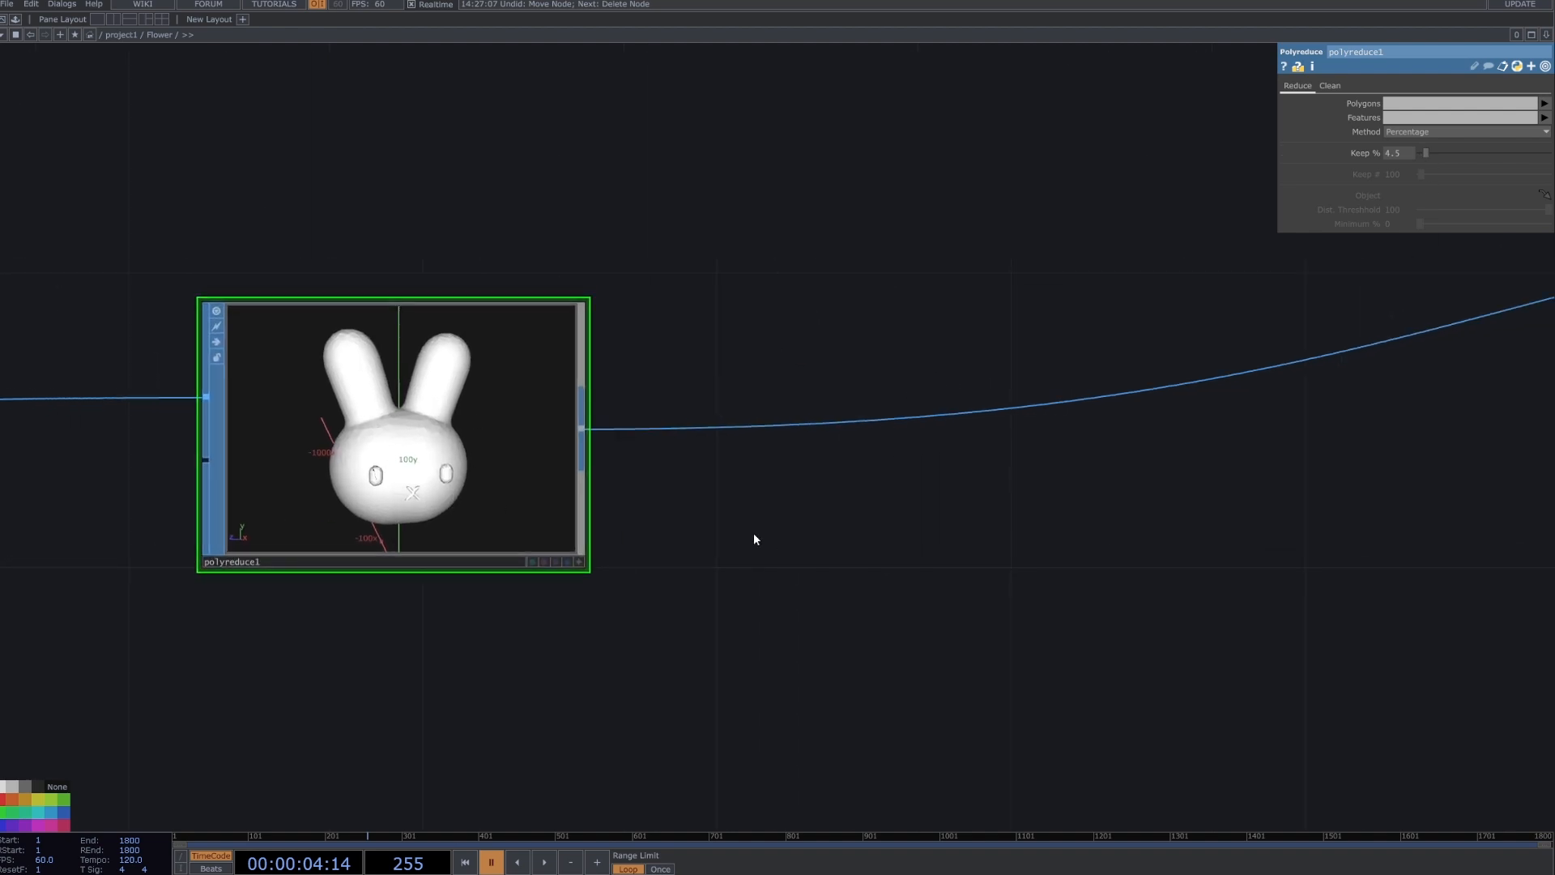
{"action": "left_click_drag", "start_coordinate": [662, 603], "coordinate": [523, 620]}
{"action": "scroll", "coordinate": [671, 625], "scroll_direction": "down", "scroll_amount": 3}
{"action": "left_click_drag", "start_coordinate": [863, 581], "coordinate": [493, 594]}
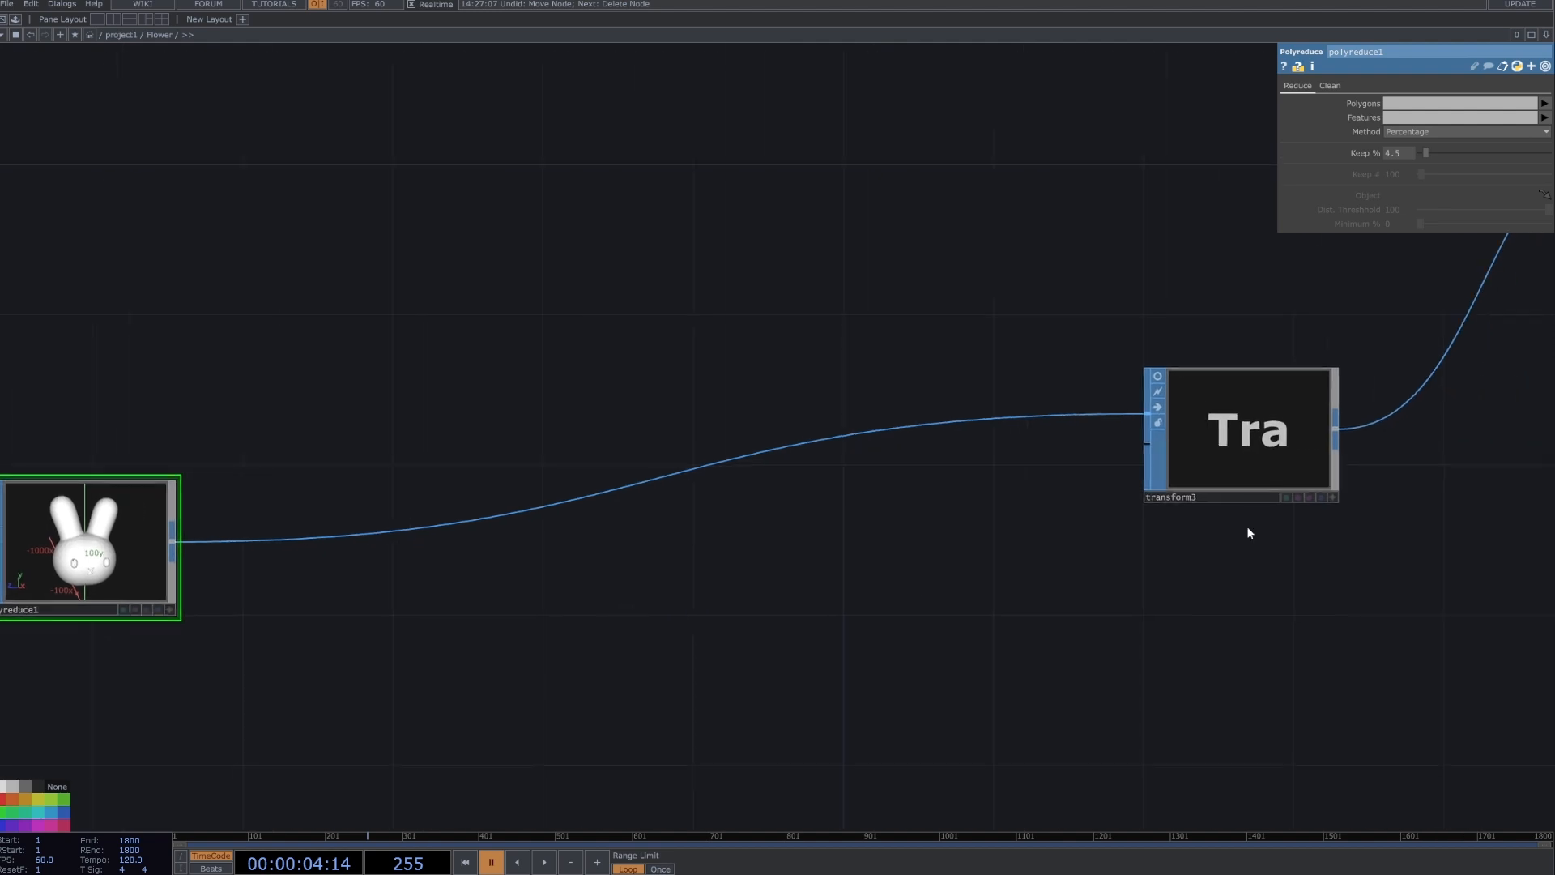
{"action": "left_click_drag", "start_coordinate": [1246, 526], "coordinate": [1101, 533]}
{"action": "left_click", "coordinate": [1108, 476]}
{"action": "left_click_drag", "start_coordinate": [1096, 597], "coordinate": [976, 599]}
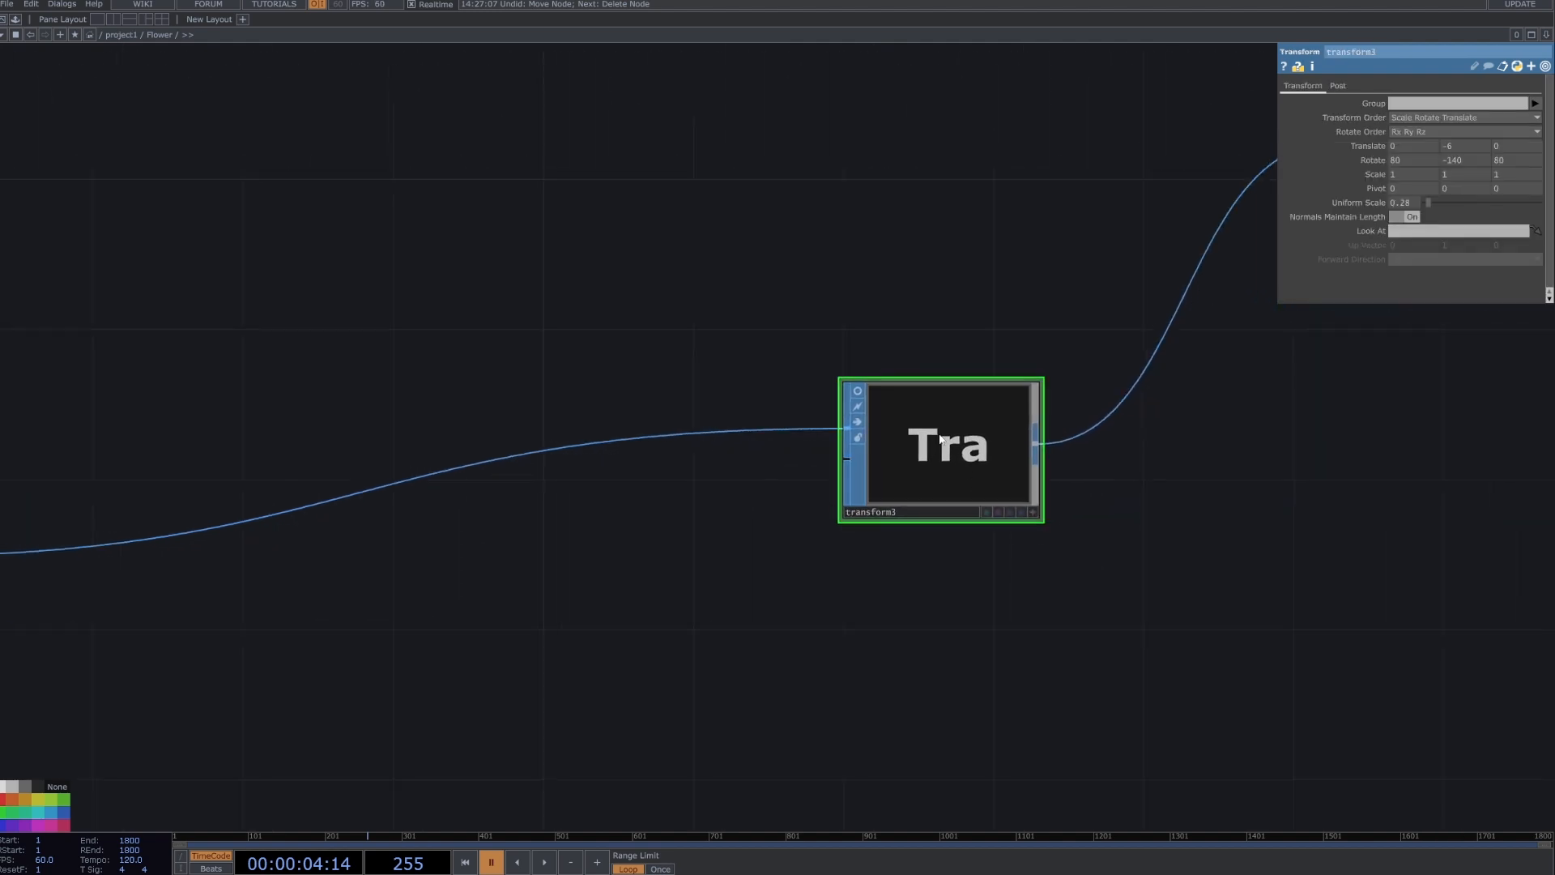
{"action": "scroll", "coordinate": [850, 470], "scroll_direction": "down", "scroll_amount": 2}
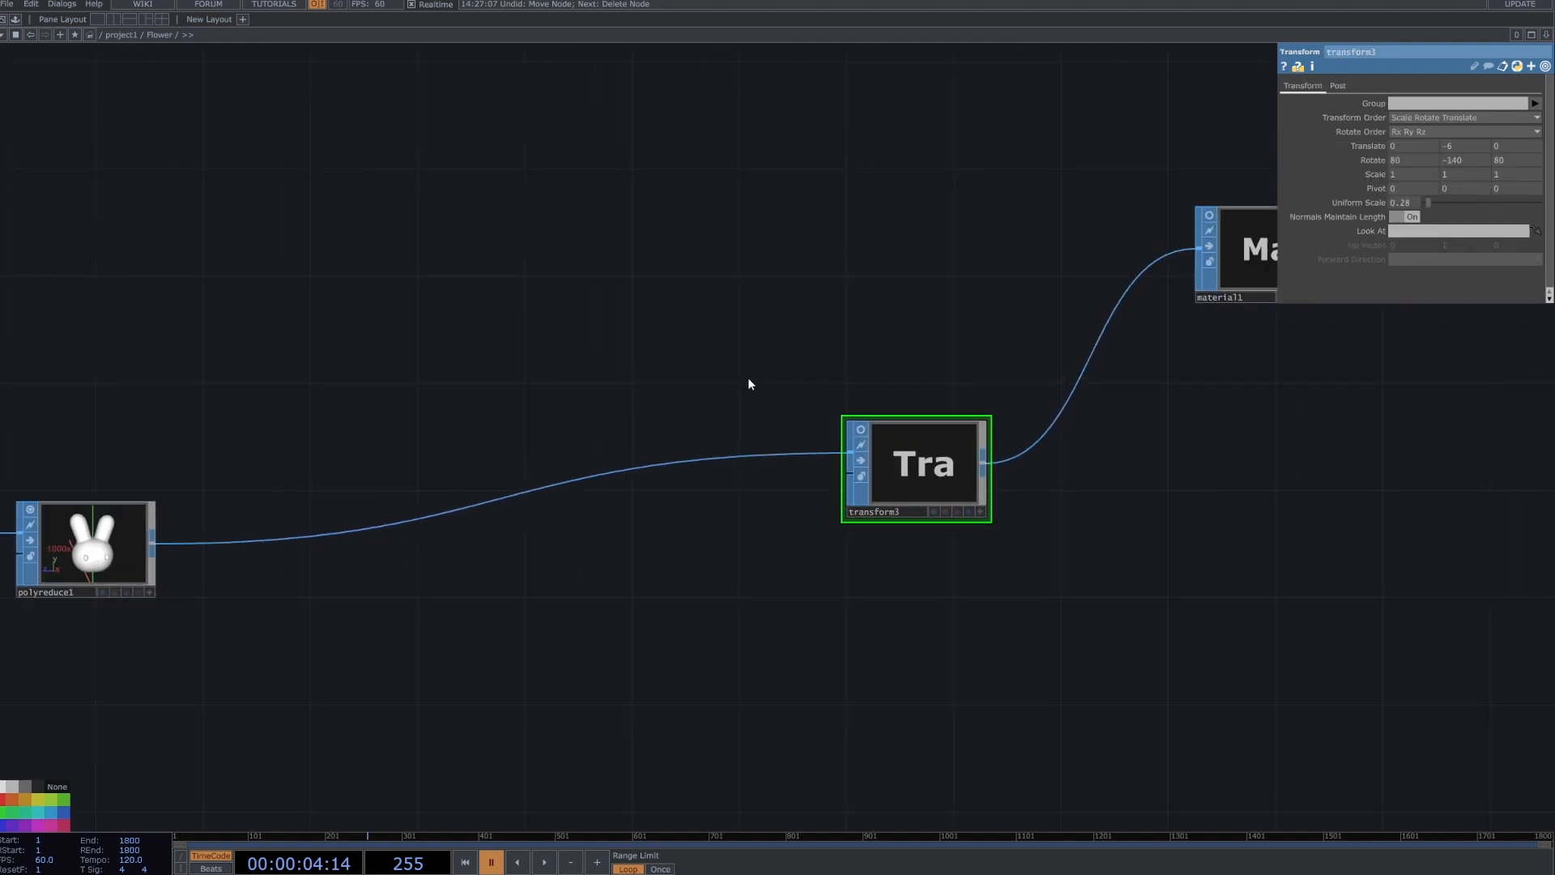
Examine the original bunny mesh's orientation in the File In node's viewer.
{"action": "left_click_drag", "start_coordinate": [572, 375], "coordinate": [955, 385]}
{"action": "scroll", "coordinate": [954, 385], "scroll_direction": "down", "scroll_amount": 4}
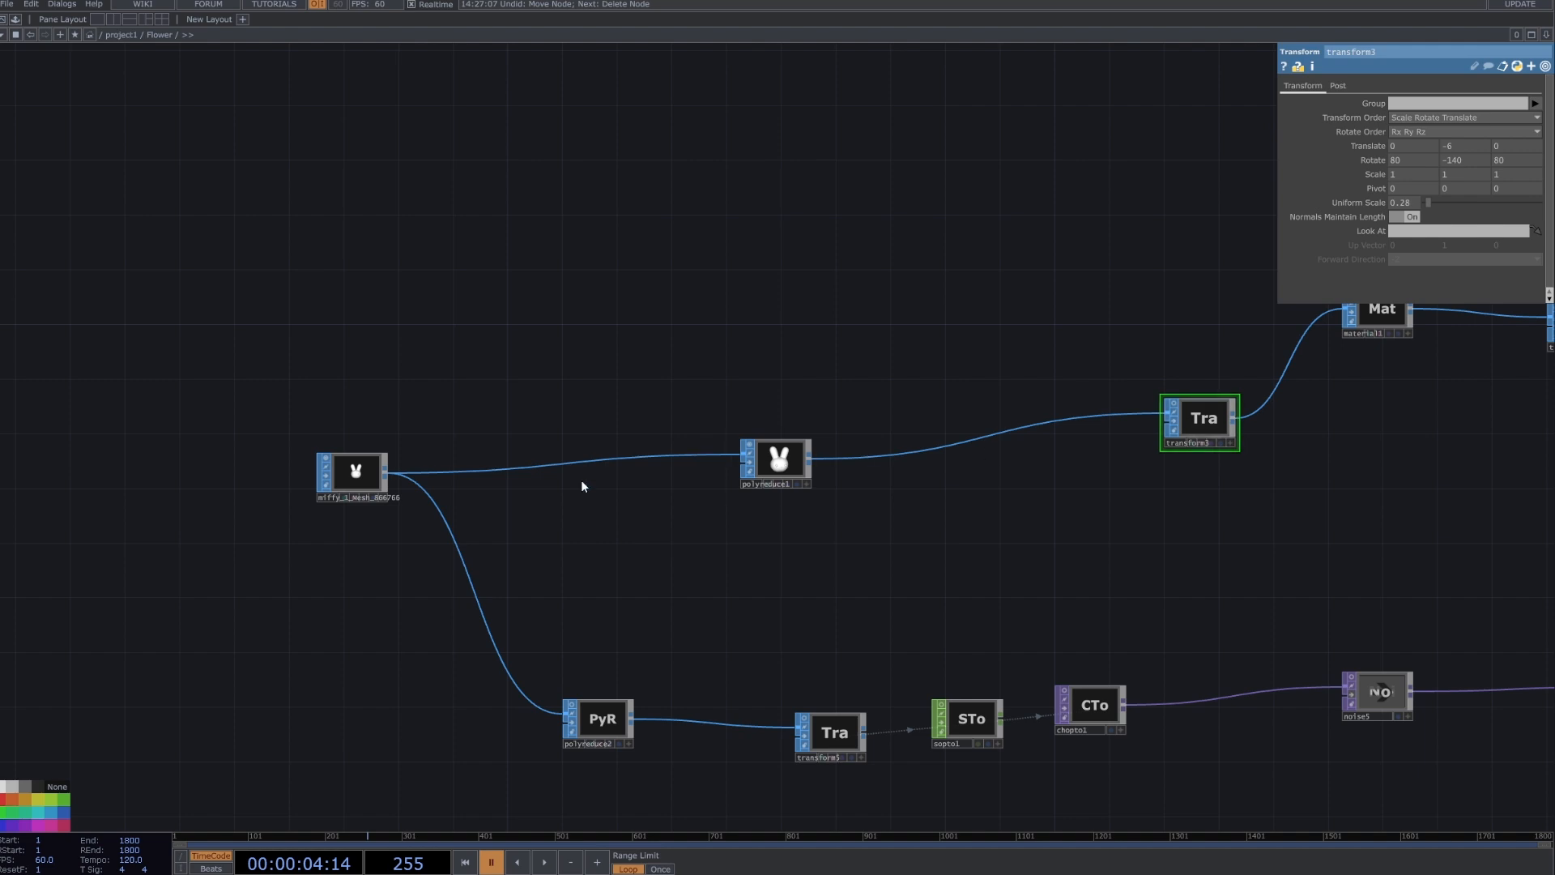
{"action": "scroll", "coordinate": [340, 482], "scroll_direction": "up", "scroll_amount": 10}
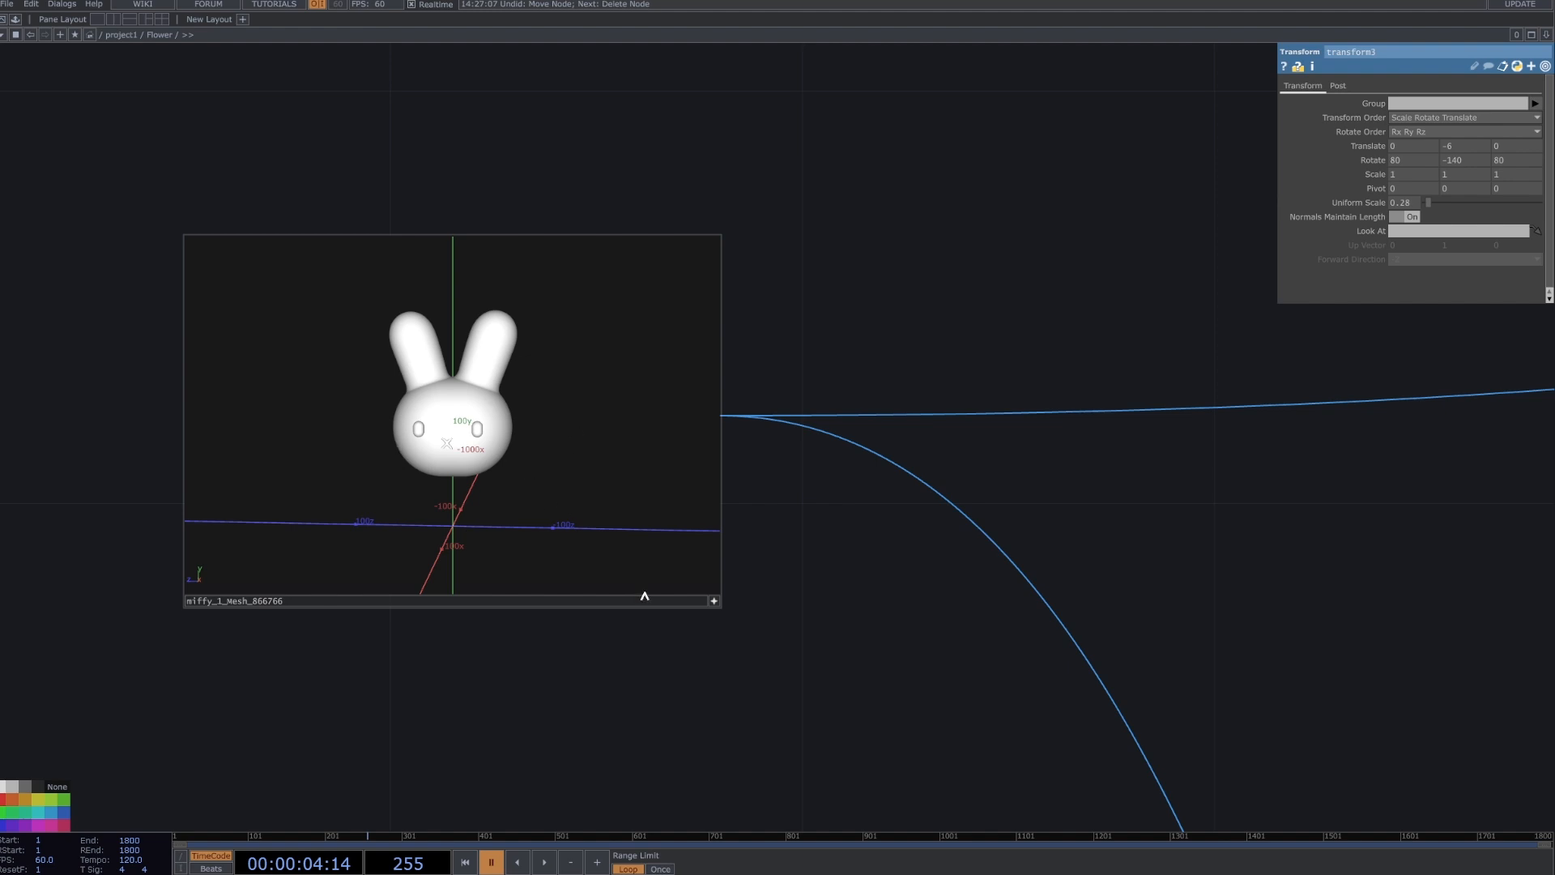
{"action": "left_click", "coordinate": [712, 601]}
Preview the transformed mesh in transform3's viewer and turn that viewer off again.
{"action": "left_click_drag", "start_coordinate": [1136, 594], "coordinate": [0, 519]}
{"action": "scroll", "coordinate": [750, 562], "scroll_direction": "down", "scroll_amount": 5}
{"action": "scroll", "coordinate": [1372, 532], "scroll_direction": "down", "scroll_amount": 3}
{"action": "left_click_drag", "start_coordinate": [1019, 595], "coordinate": [454, 637]}
{"action": "left_click_drag", "start_coordinate": [1013, 567], "coordinate": [236, 684]}
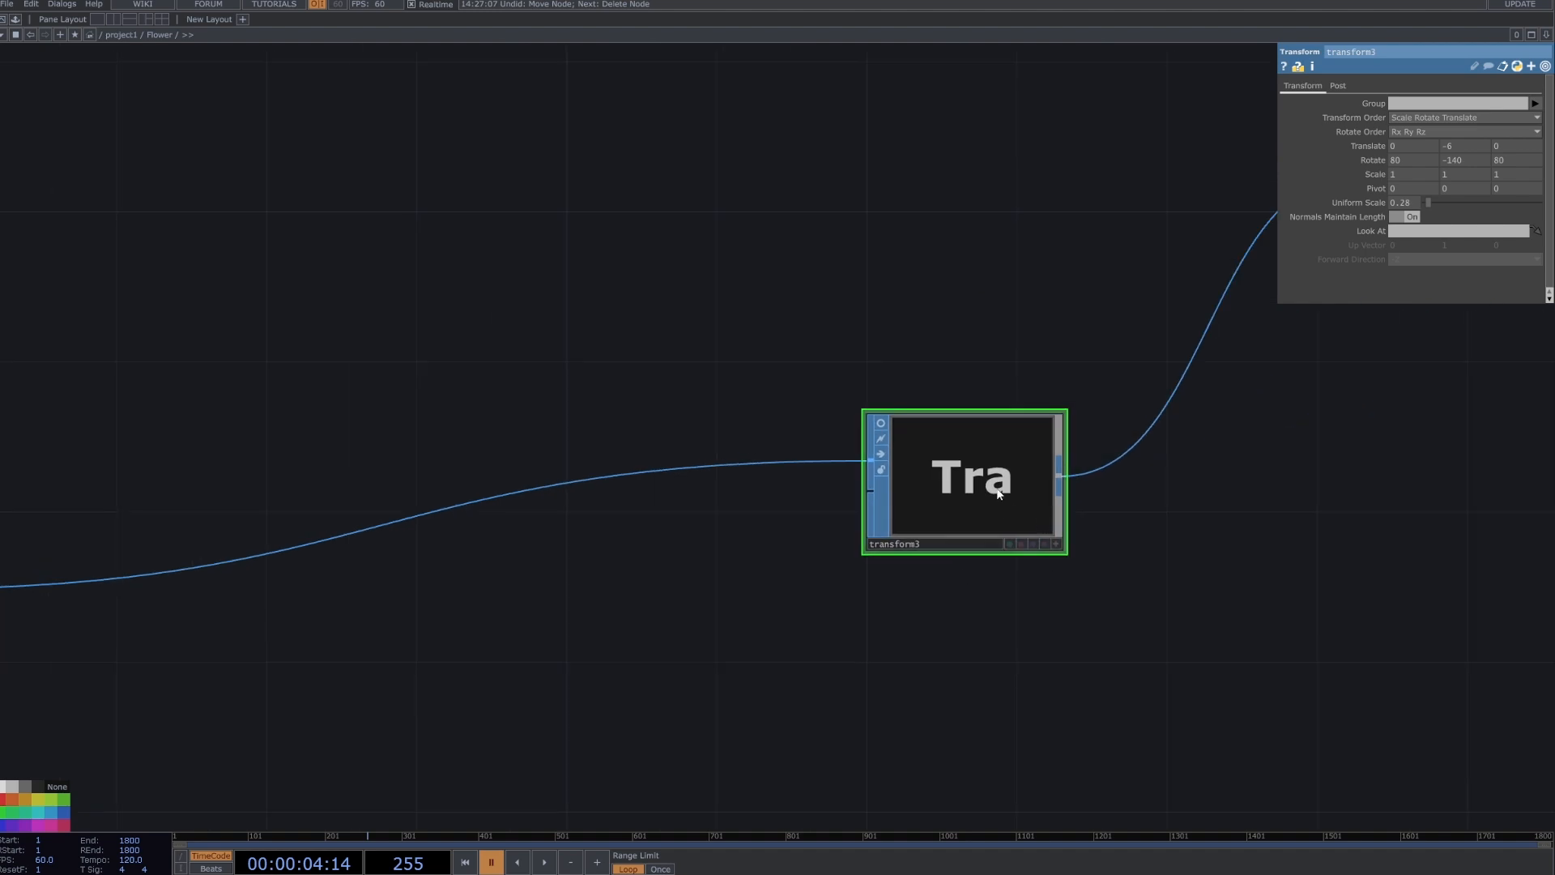
{"action": "scroll", "coordinate": [899, 474], "scroll_direction": "down", "scroll_amount": 3}
{"action": "left_click", "coordinate": [891, 440]}
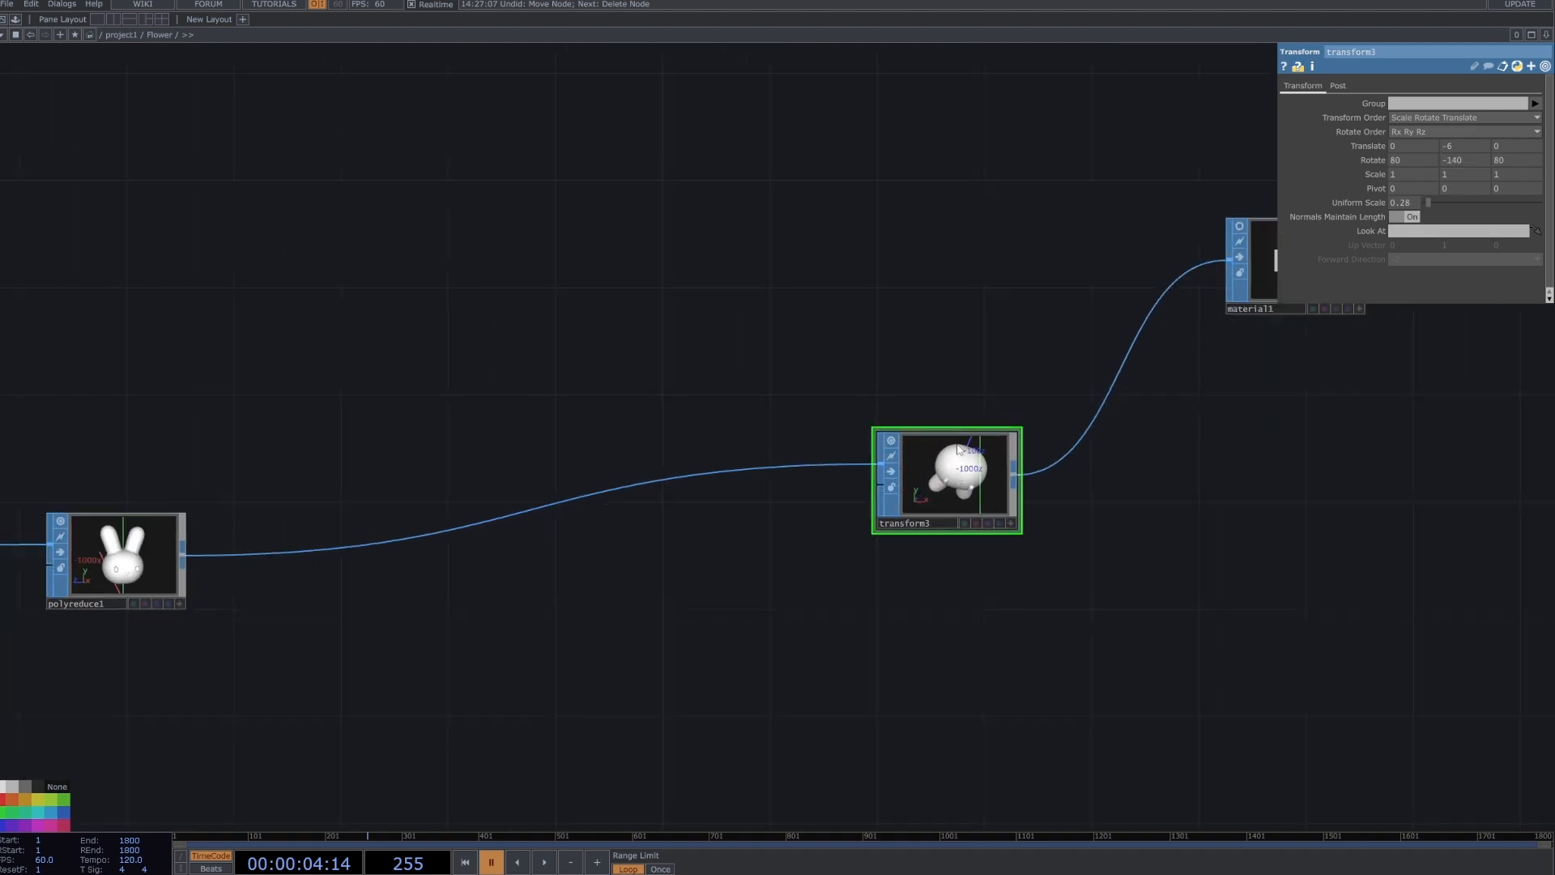
{"action": "left_click", "coordinate": [891, 441]}
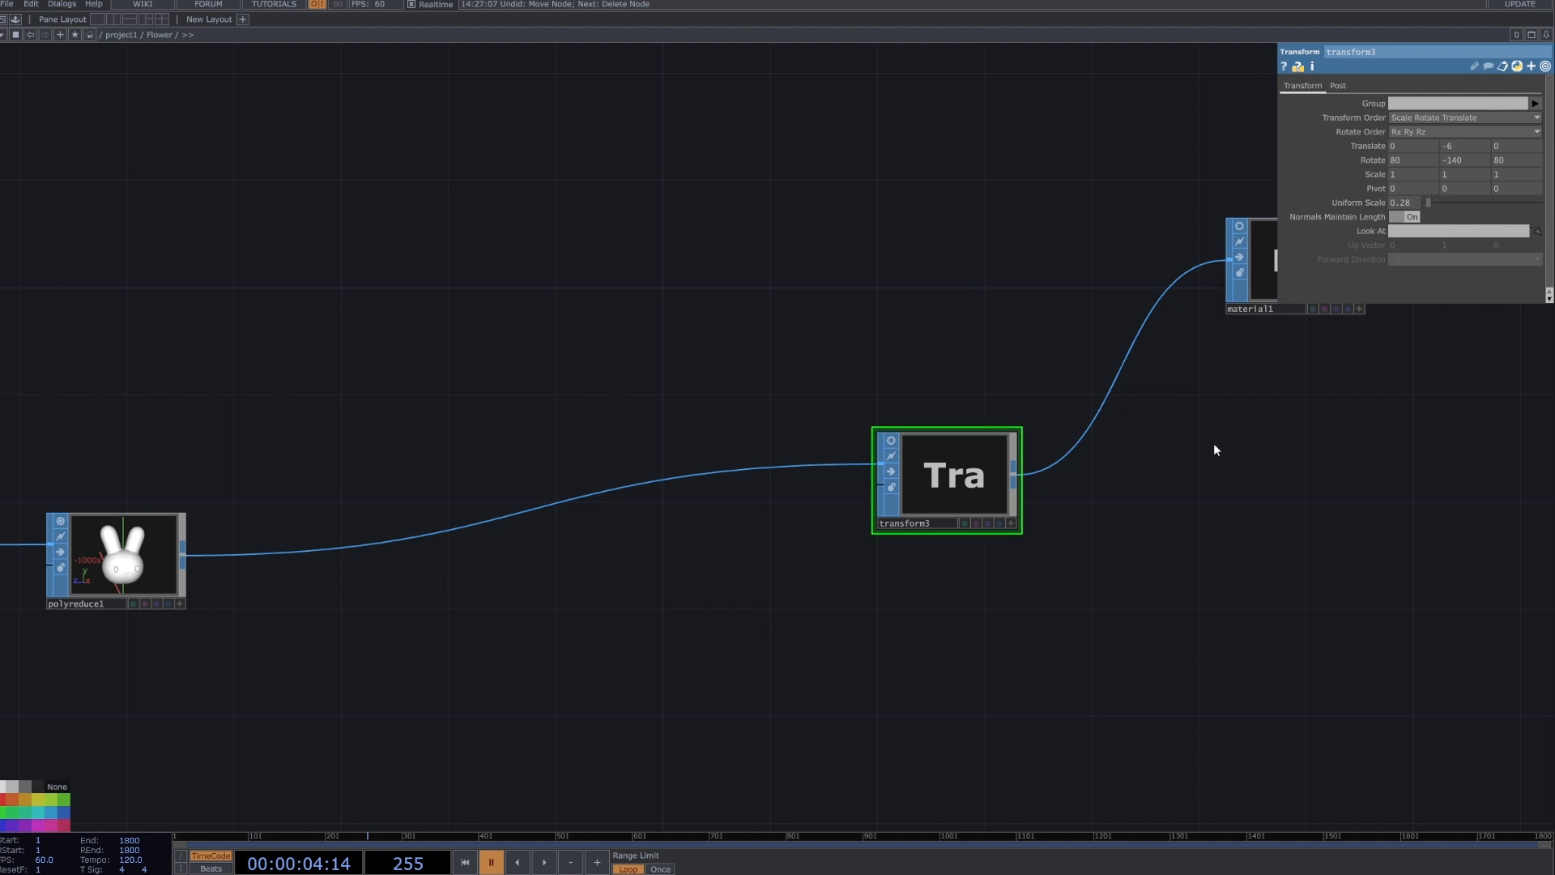
Try inserting a Material SOP between transform3 and material1, and undo the insertion.
{"action": "left_click_drag", "start_coordinate": [1191, 505], "coordinate": [976, 552]}
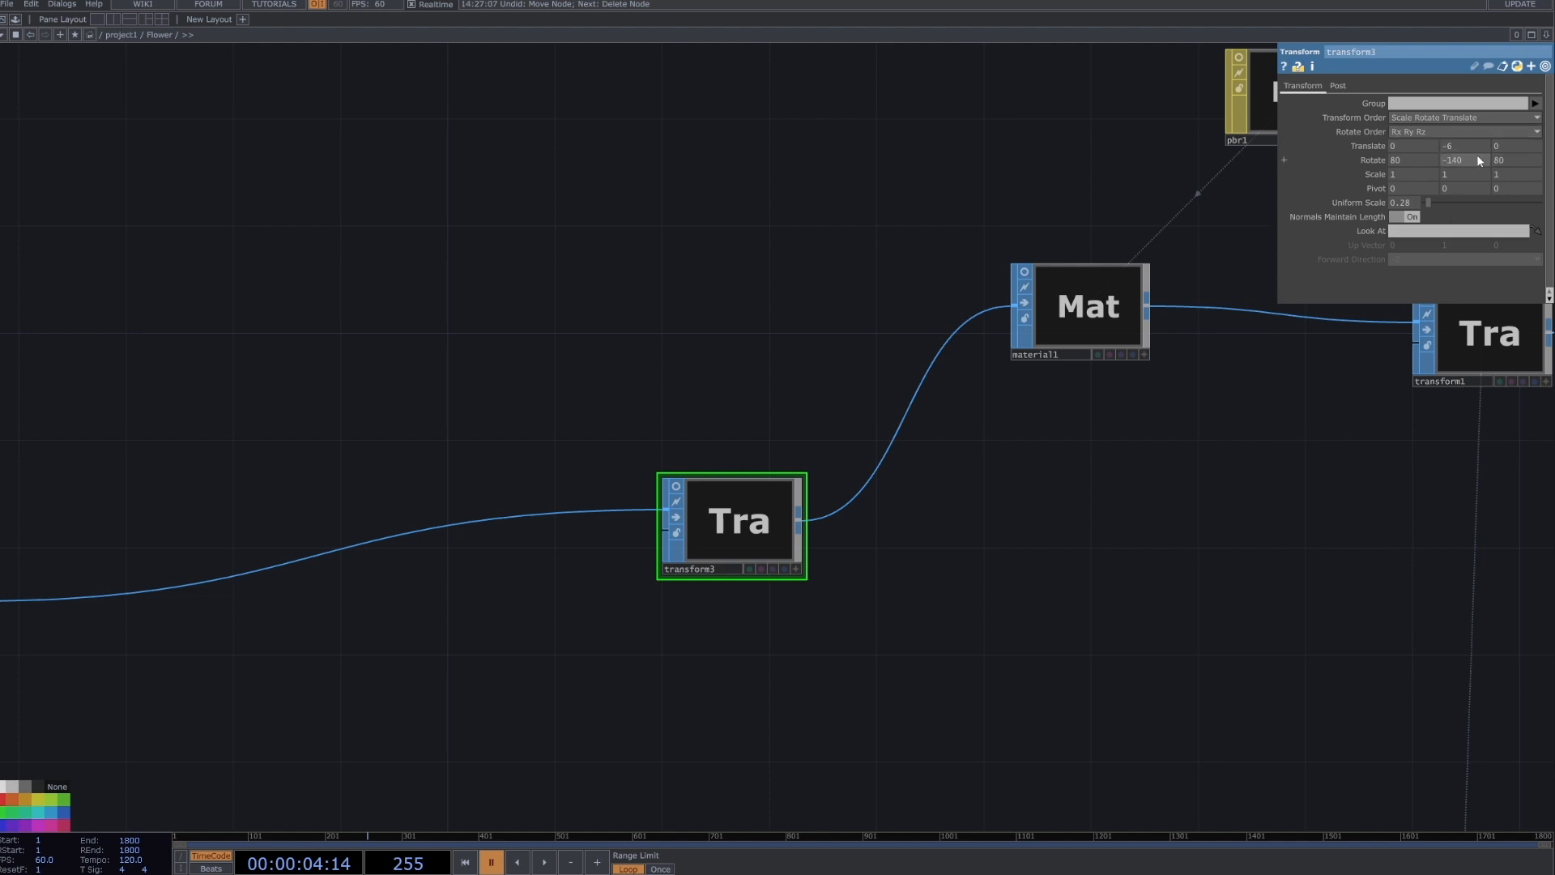
{"action": "left_click_drag", "start_coordinate": [1236, 468], "coordinate": [1026, 551]}
{"action": "scroll", "coordinate": [1180, 474], "scroll_direction": "down", "scroll_amount": 3}
{"action": "scroll", "coordinate": [1026, 506], "scroll_direction": "down", "scroll_amount": 1}
{"action": "scroll", "coordinate": [1026, 509], "scroll_direction": "up", "scroll_amount": 3}
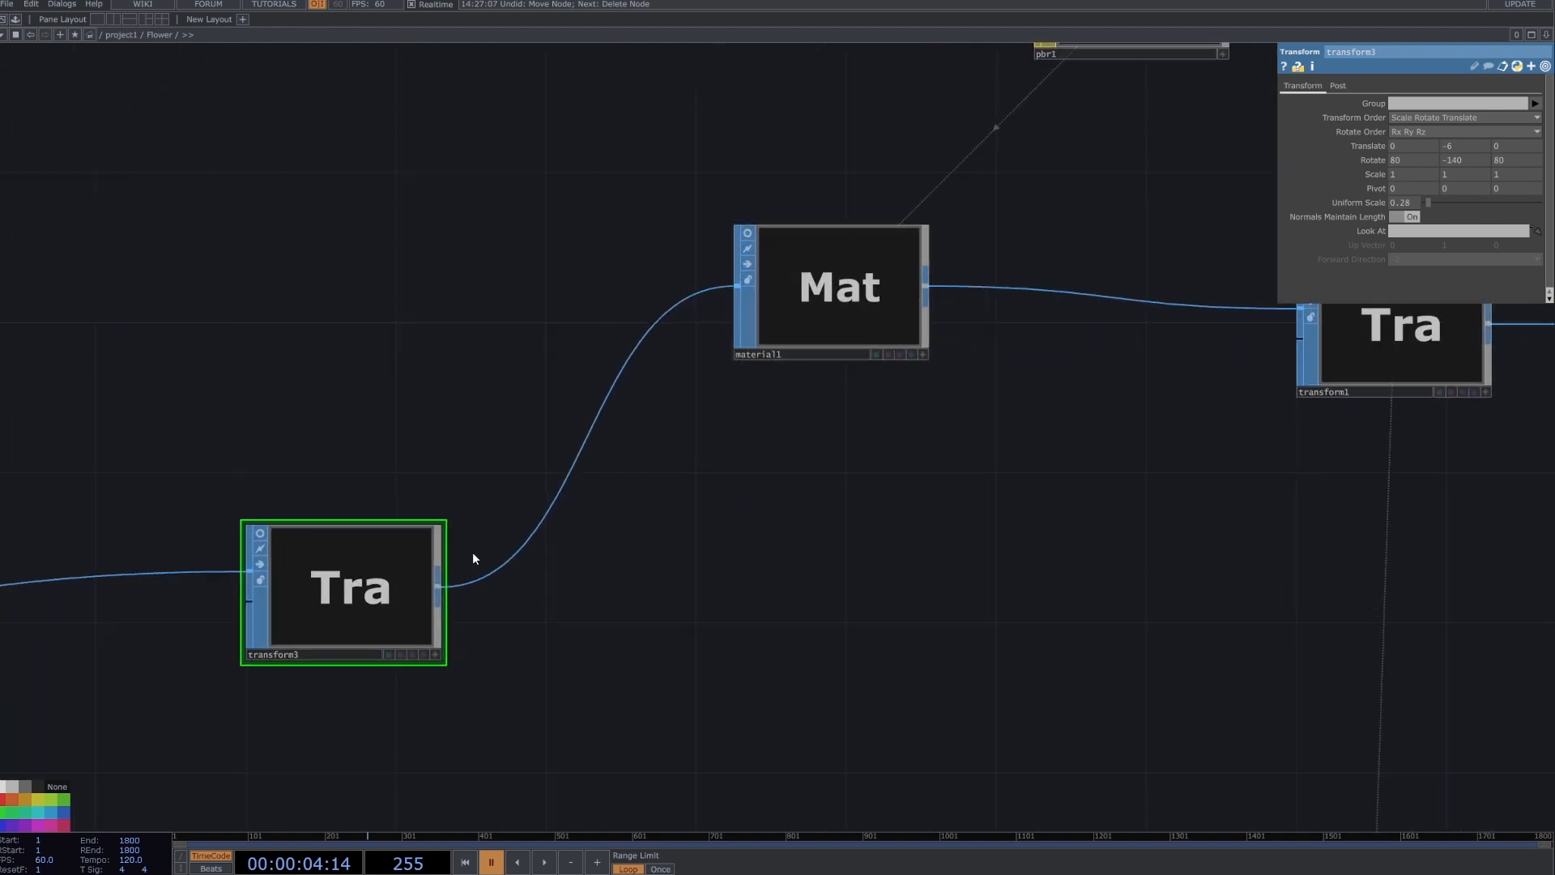
{"action": "right_click", "coordinate": [443, 587]}
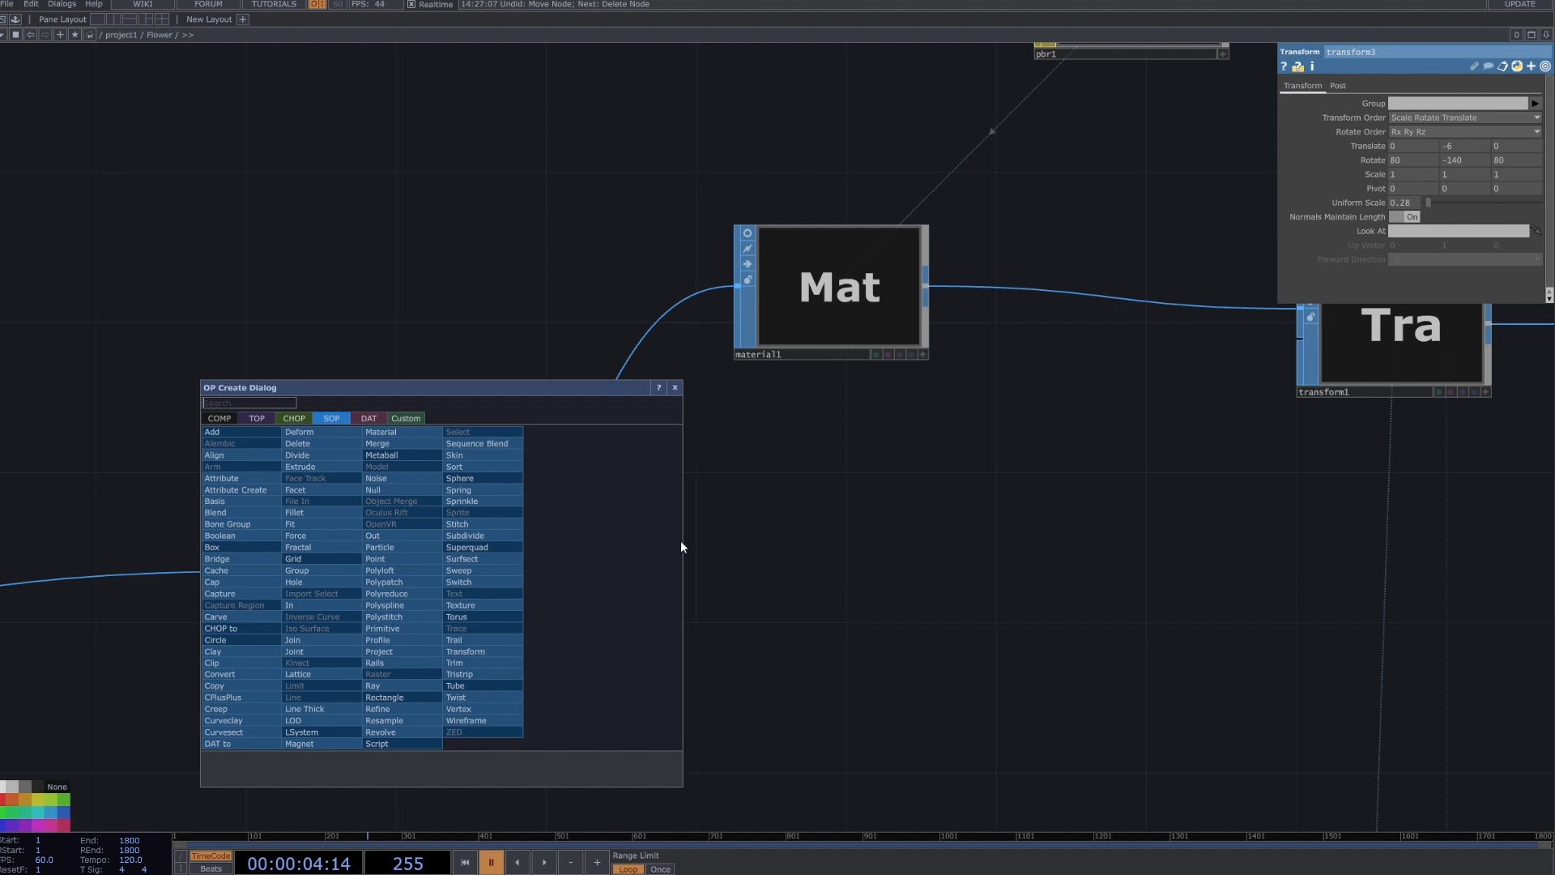
{"action": "left_click", "coordinate": [381, 432]}
{"action": "left_click", "coordinate": [861, 640]}
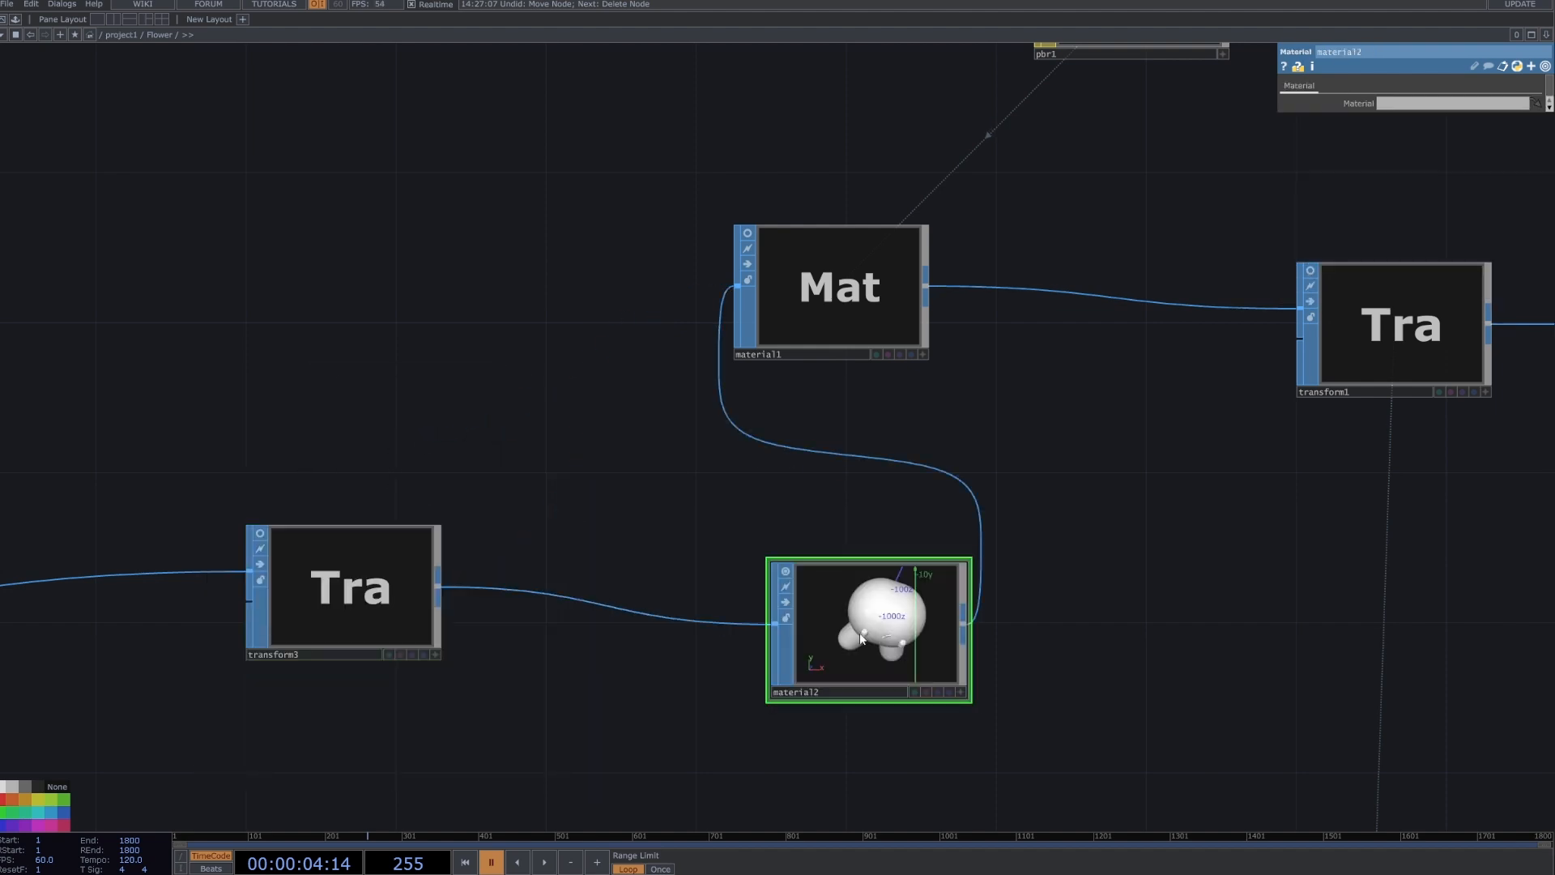
{"action": "key", "text": "ctrl+z"}
Select the material1 node after transform3 to review which material it assigns.
{"action": "left_click_drag", "start_coordinate": [856, 528], "coordinate": [727, 611]}
{"action": "left_click_drag", "start_coordinate": [698, 384], "coordinate": [701, 433]}
{"action": "scroll", "coordinate": [819, 482], "scroll_direction": "down", "scroll_amount": 5}
{"action": "scroll", "coordinate": [954, 390], "scroll_direction": "up", "scroll_amount": 1}
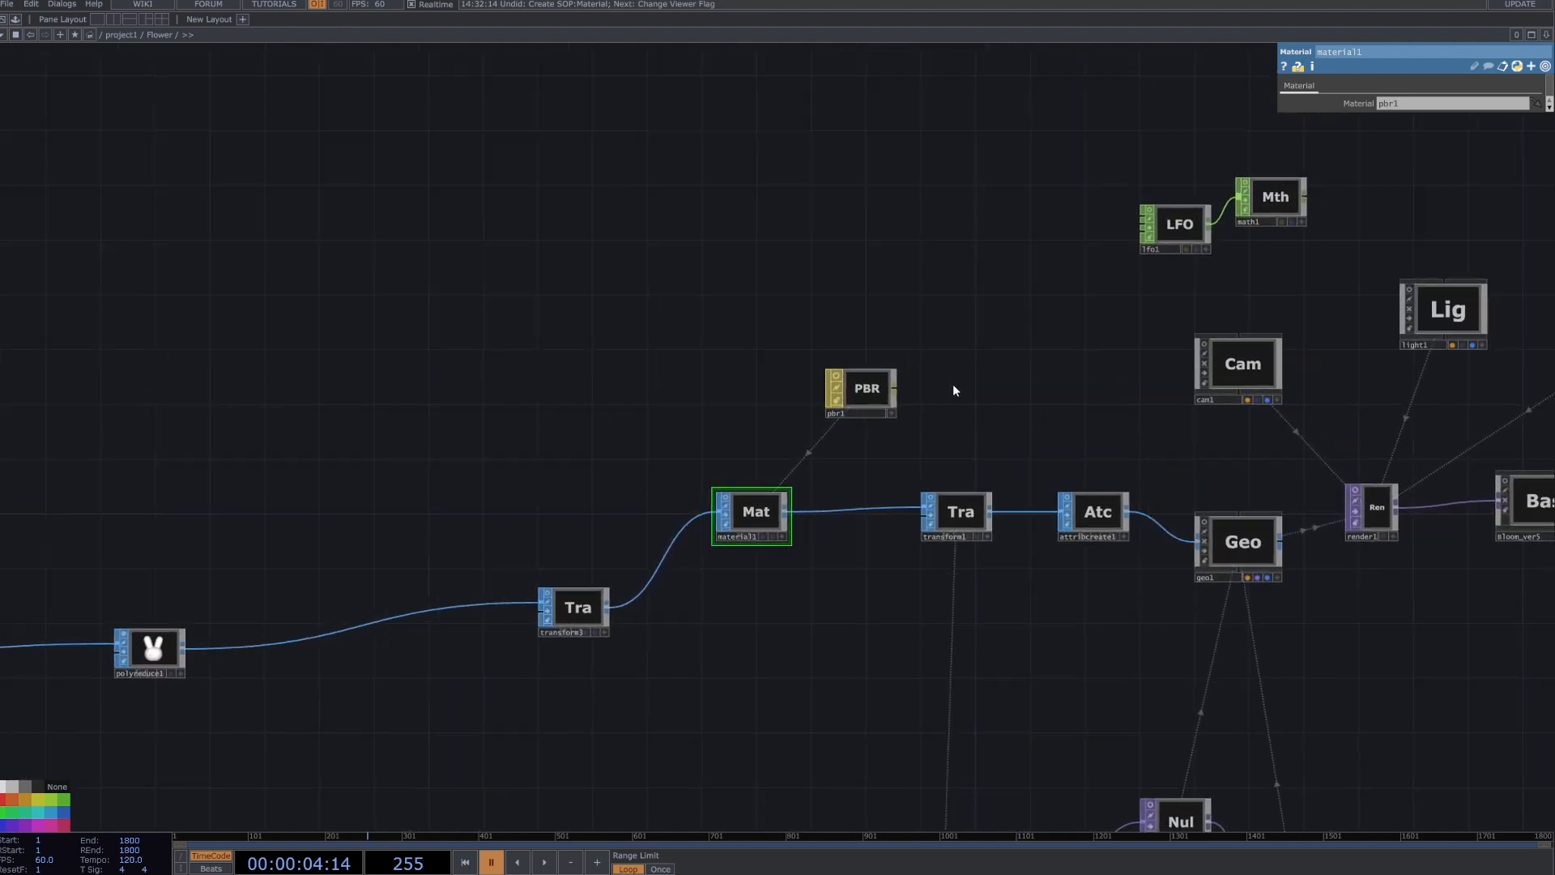
Browse the MAT operator family among the creatable operators without adding a node.
{"action": "key", "text": "Tab"}
{"action": "left_click", "coordinate": [883, 223]}
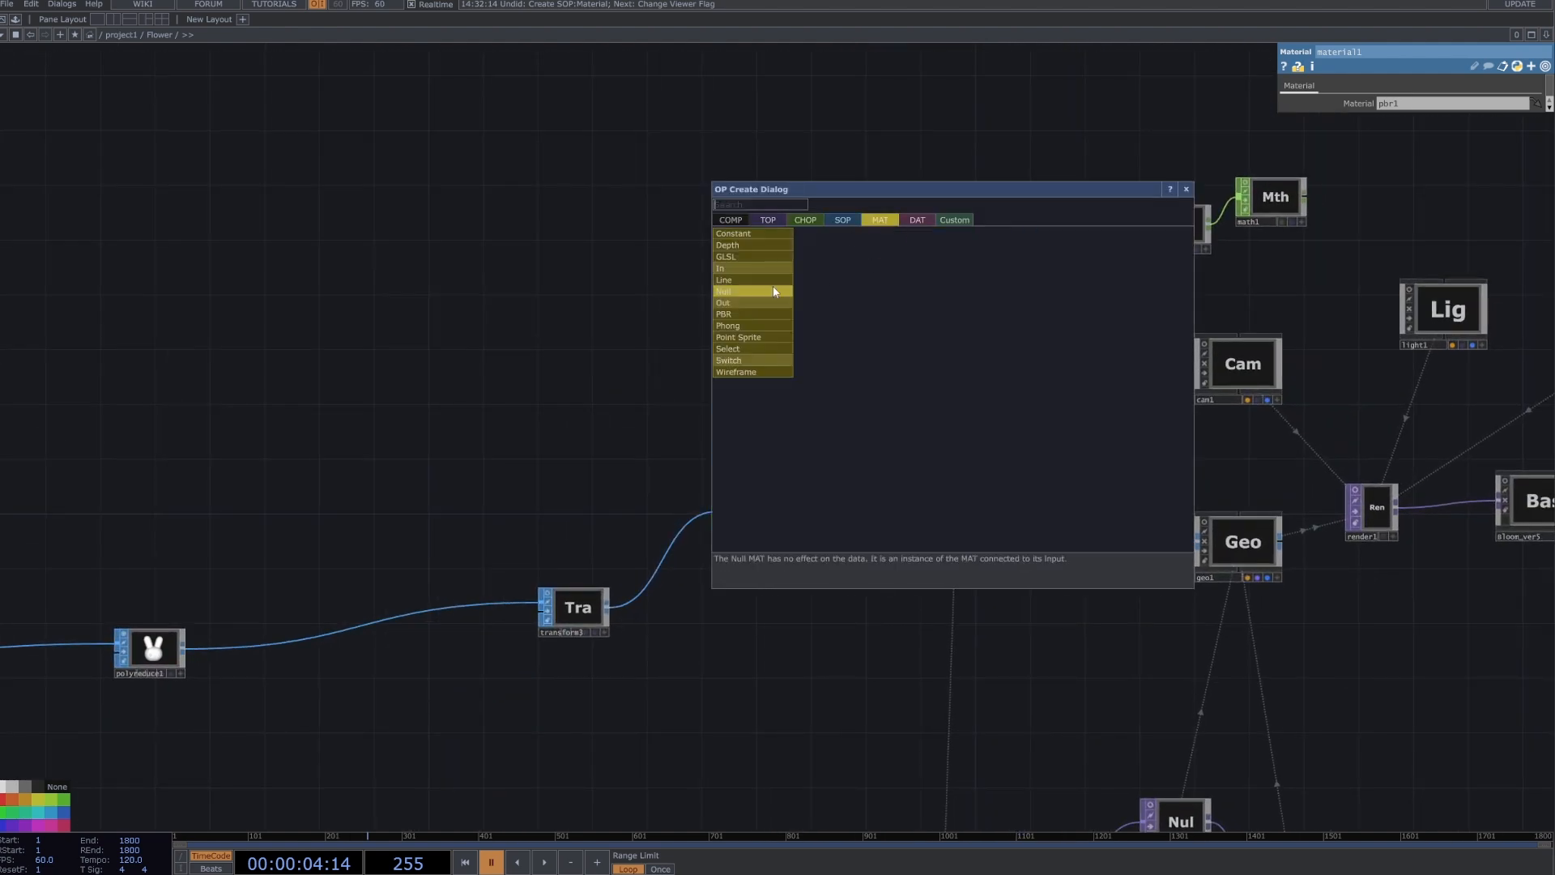
{"action": "left_click", "coordinate": [608, 321]}
{"action": "key", "text": "Tab"}
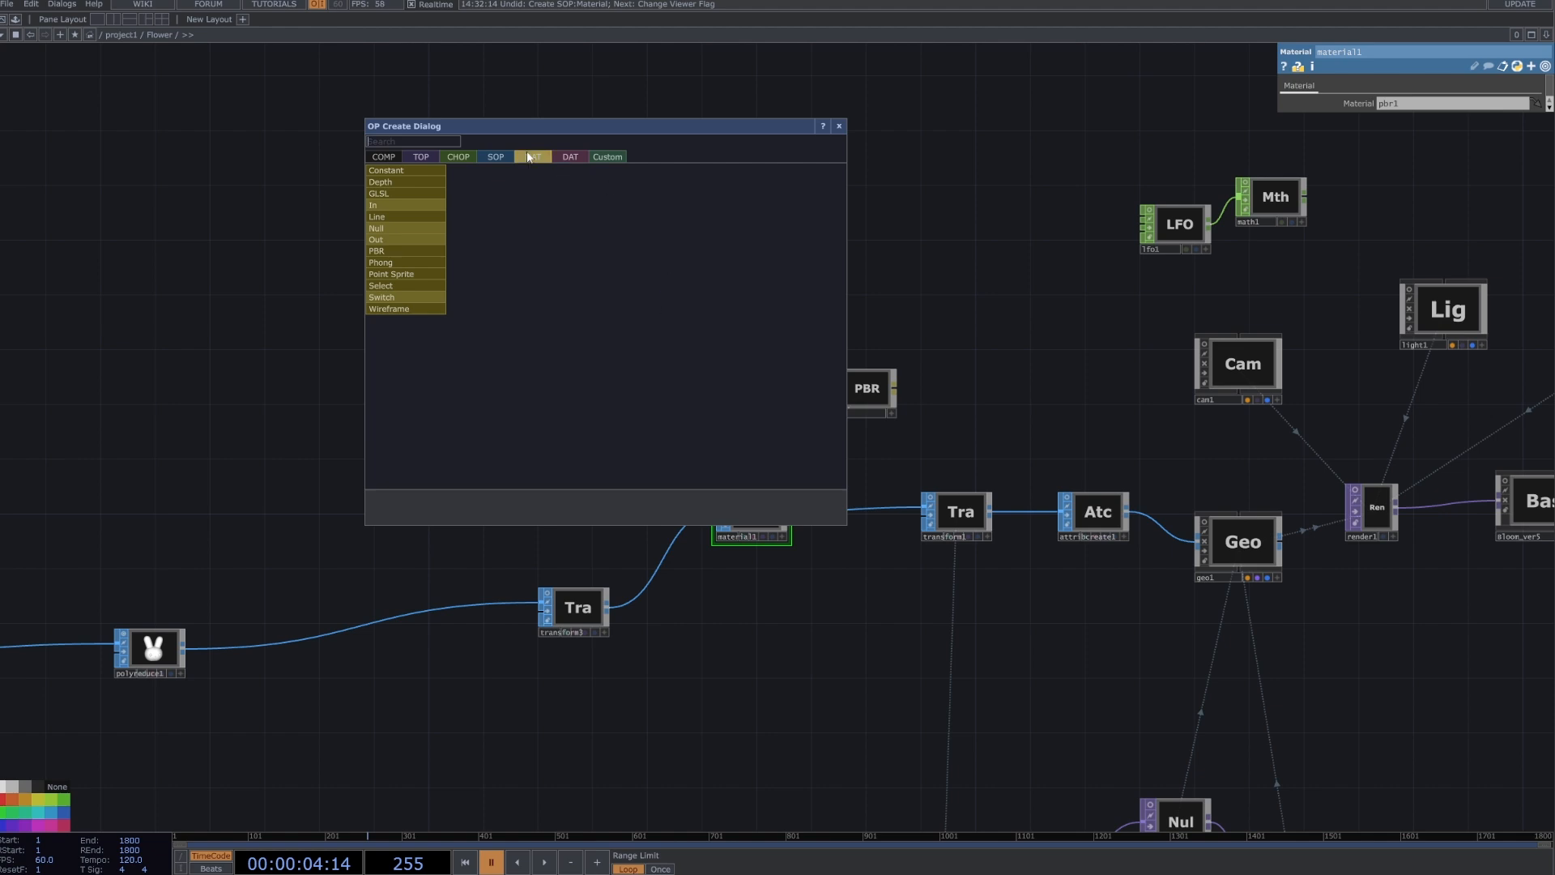
{"action": "left_click", "coordinate": [935, 379]}
Preview the pbr1 material in its viewer and set its roughness to 0.095 and ambient occlusion to 0.607.
{"action": "scroll", "coordinate": [932, 376], "scroll_direction": "up", "scroll_amount": 5}
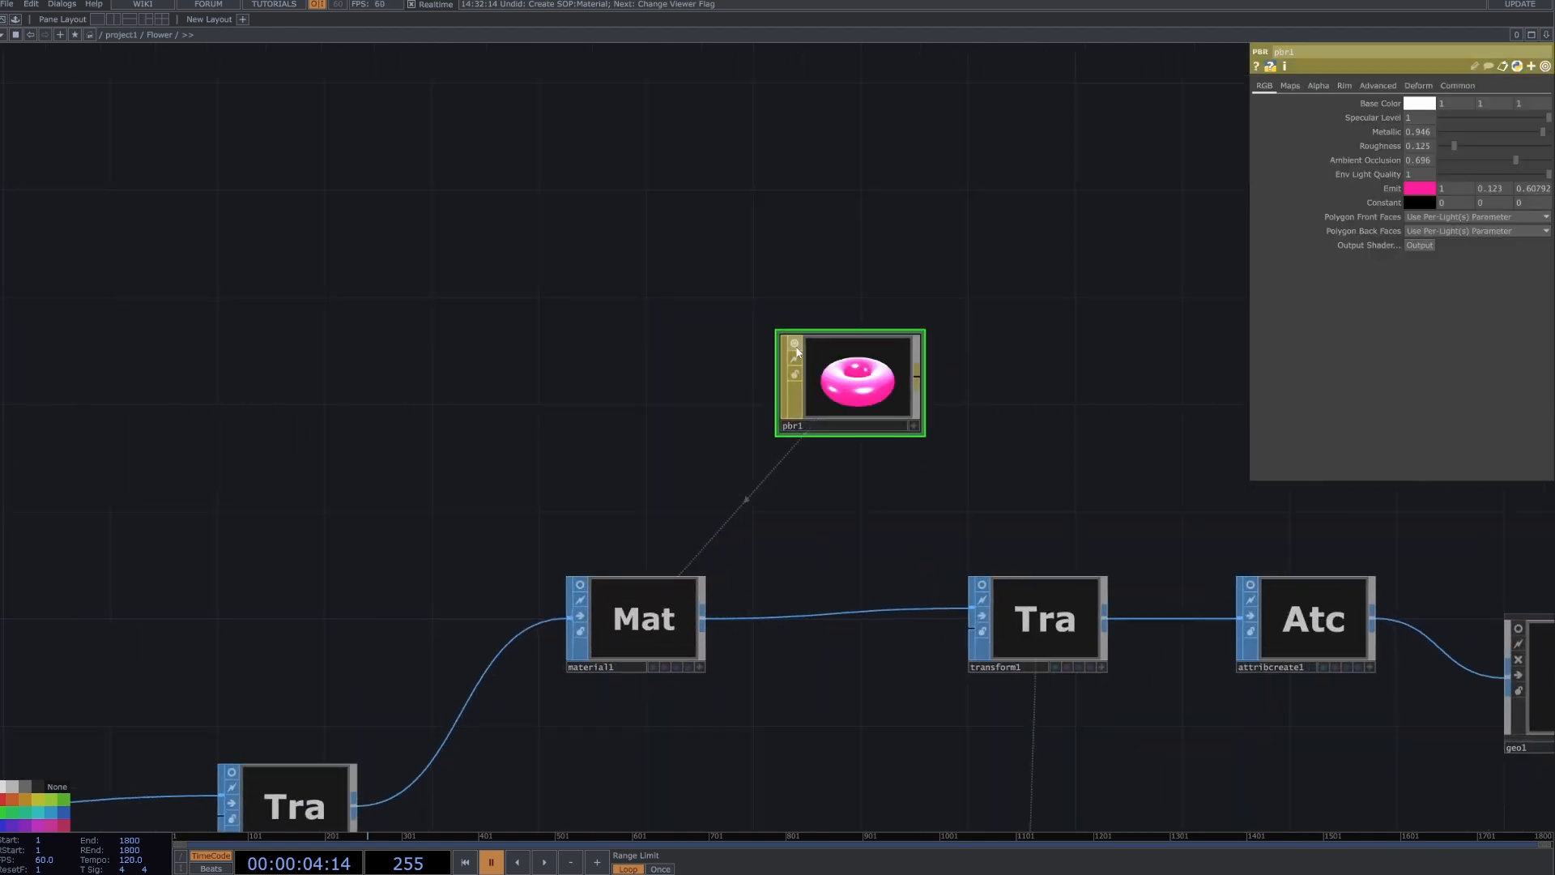
{"action": "scroll", "coordinate": [859, 380], "scroll_direction": "up", "scroll_amount": 3}
{"action": "left_click_drag", "start_coordinate": [1468, 147], "coordinate": [1506, 162]}
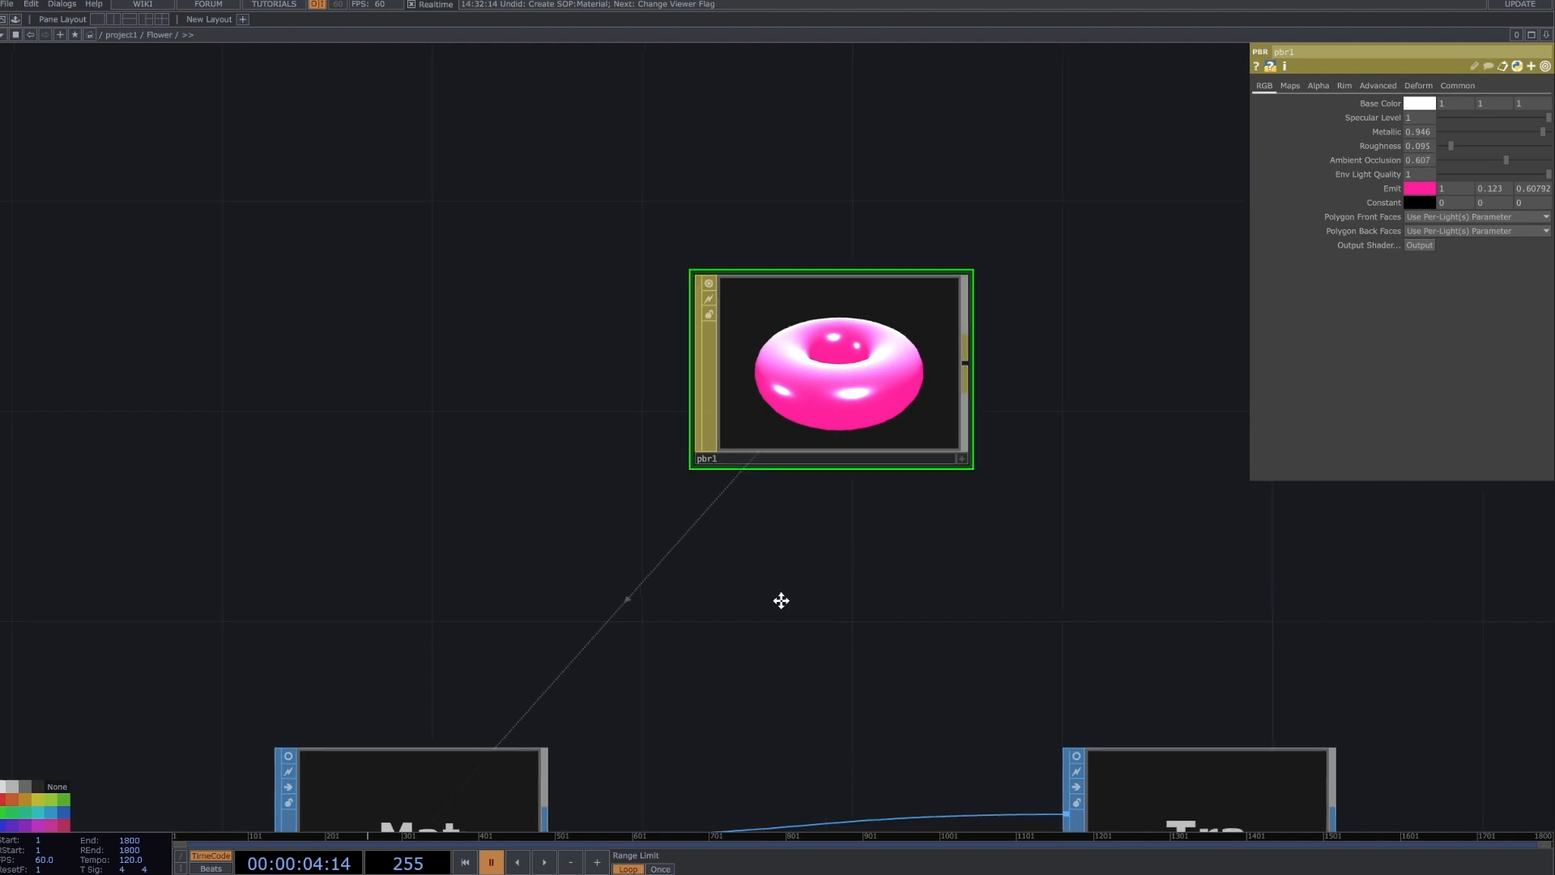
Turn on material1's viewer to preview the pbr1 material on the bunny mesh.
{"action": "scroll", "coordinate": [770, 567], "scroll_direction": "down", "scroll_amount": 2}
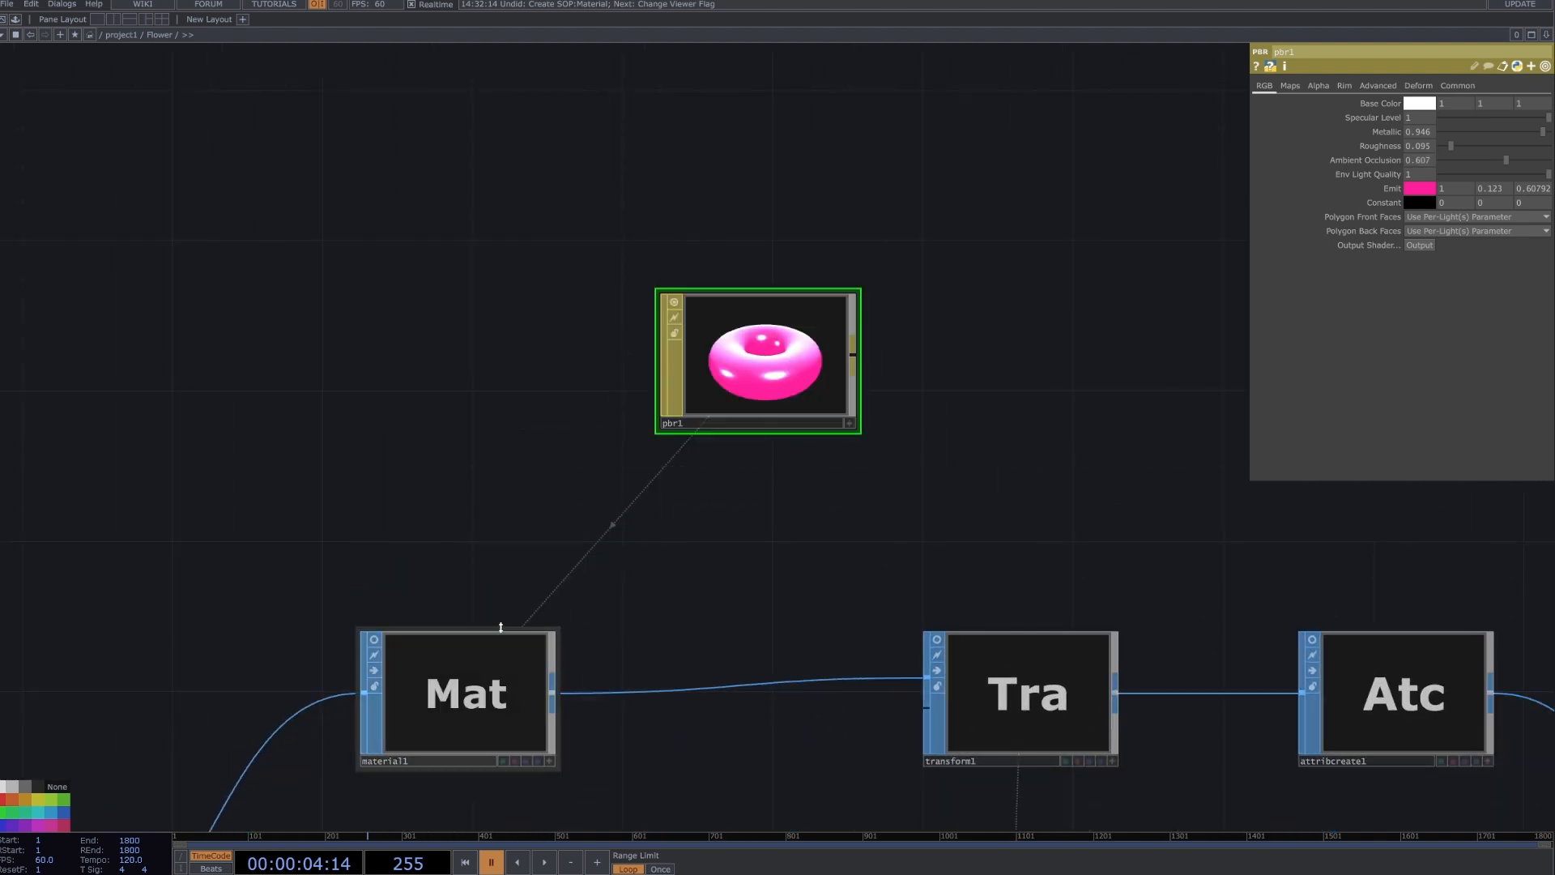
{"action": "left_click", "coordinate": [375, 641]}
{"action": "left_click", "coordinate": [375, 642]}
Try assigning the pbr1 material directly to the geo1 component, and select pbr1 again.
{"action": "left_click_drag", "start_coordinate": [794, 455], "coordinate": [1218, 628]}
{"action": "scroll", "coordinate": [684, 465], "scroll_direction": "down", "scroll_amount": 3}
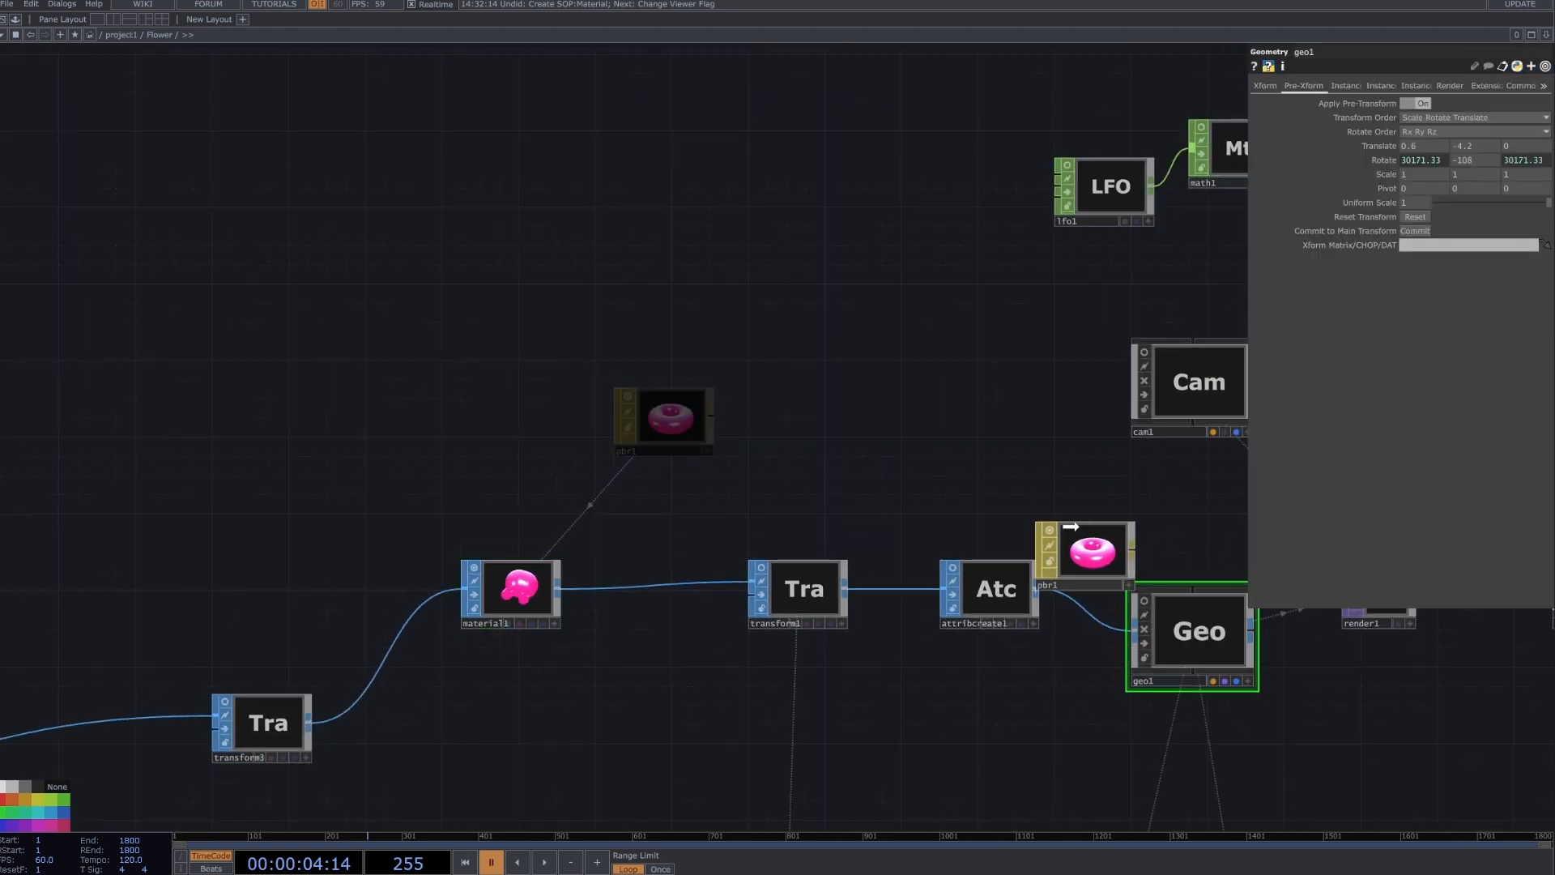
{"action": "left_click_drag", "start_coordinate": [608, 582], "coordinate": [579, 516]}
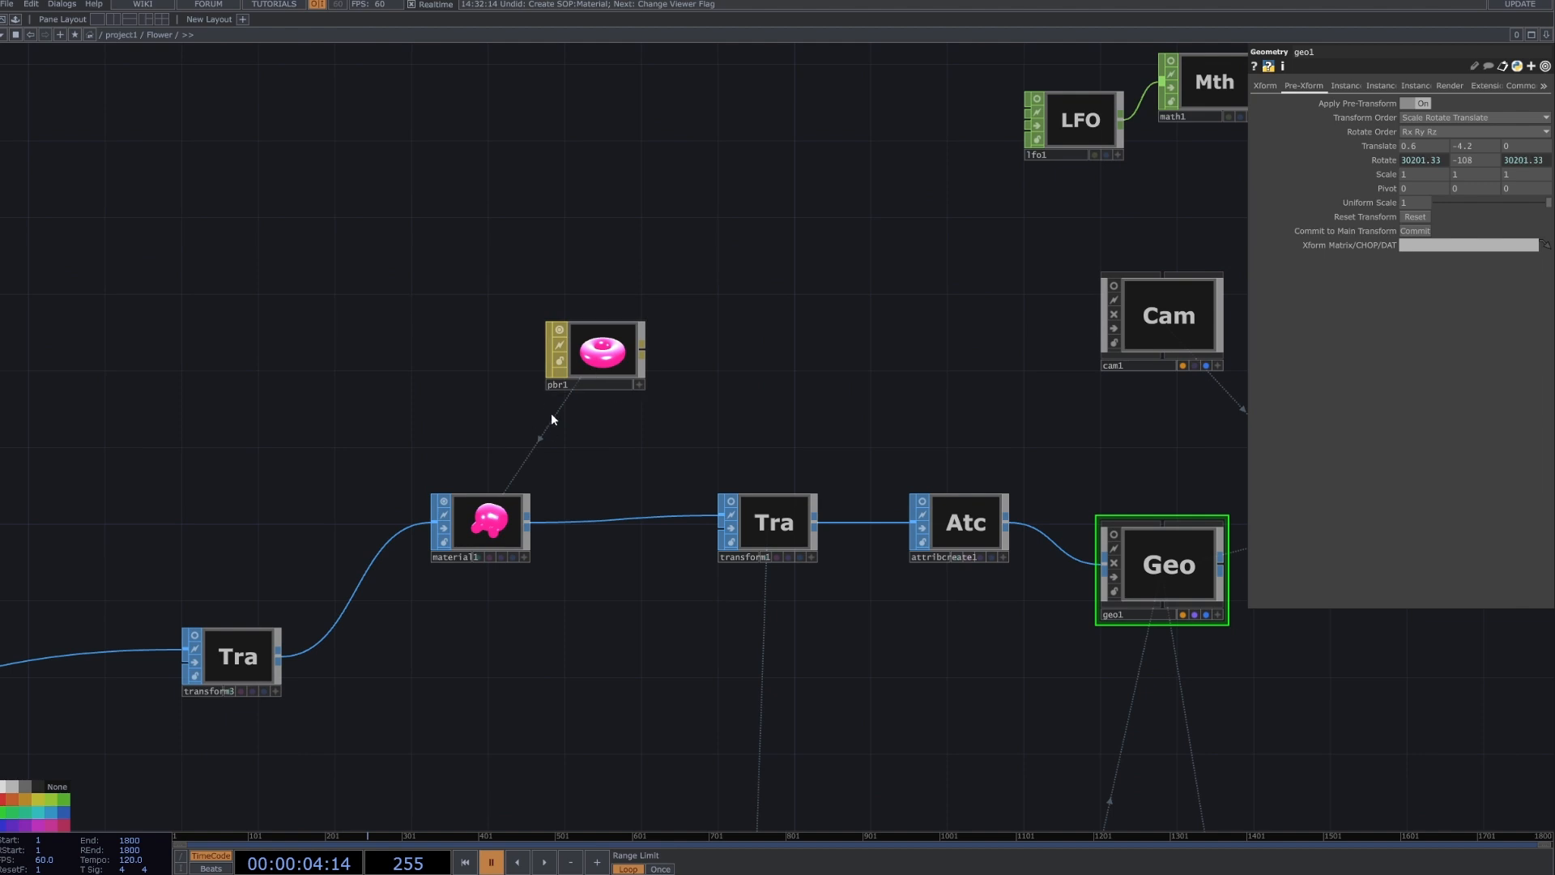
{"action": "right_click", "coordinate": [622, 520]}
{"action": "left_click", "coordinate": [599, 354]}
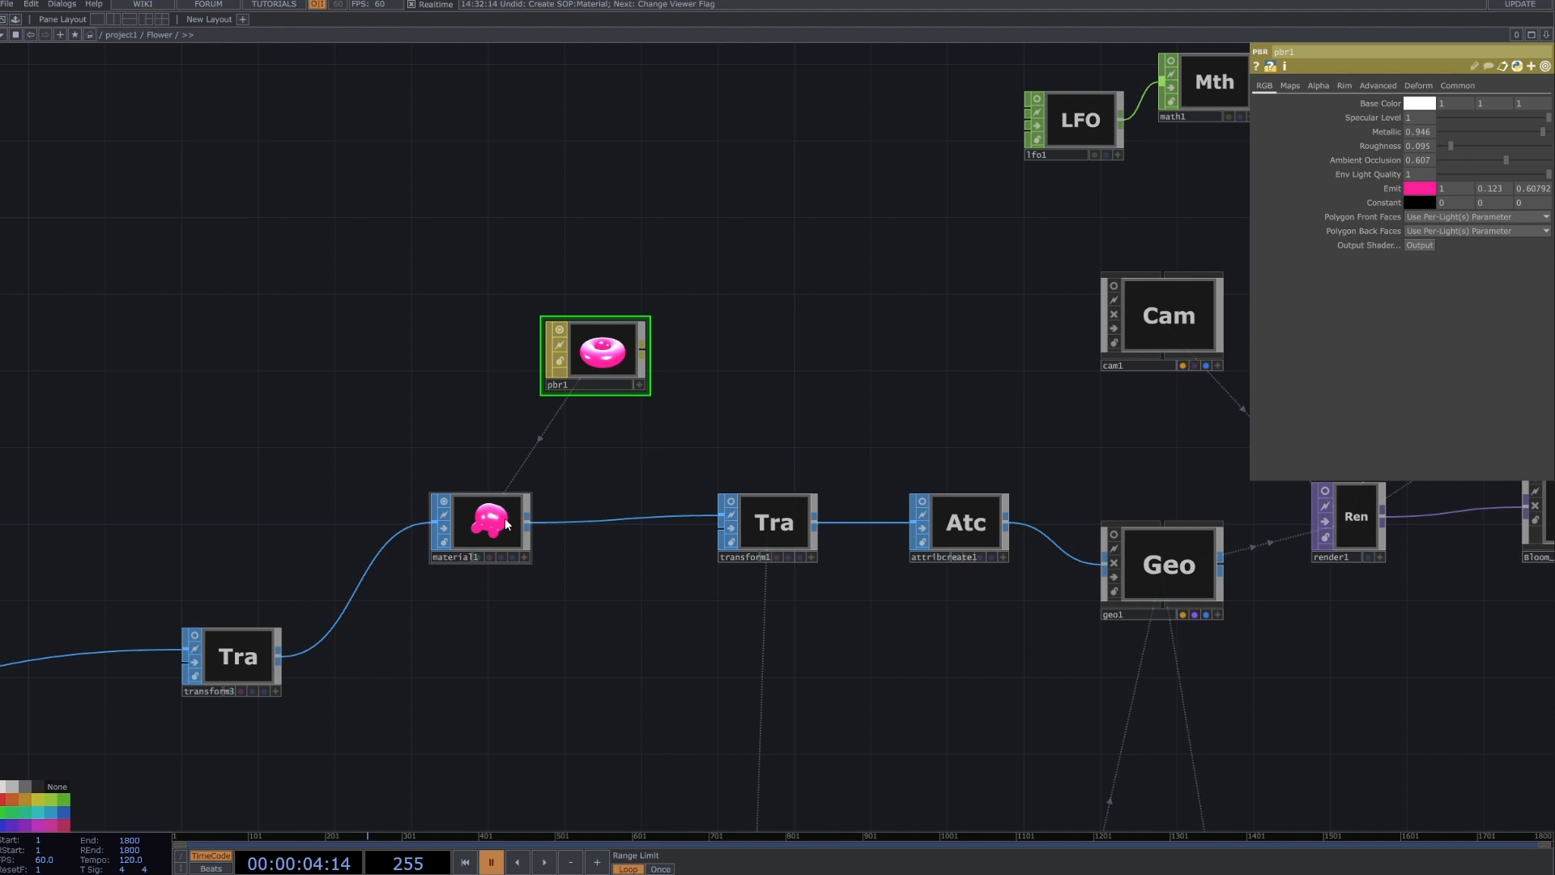
Select transform1 and review the speed1 expressions that drive its Rotate values.
{"action": "left_click", "coordinate": [773, 535]}
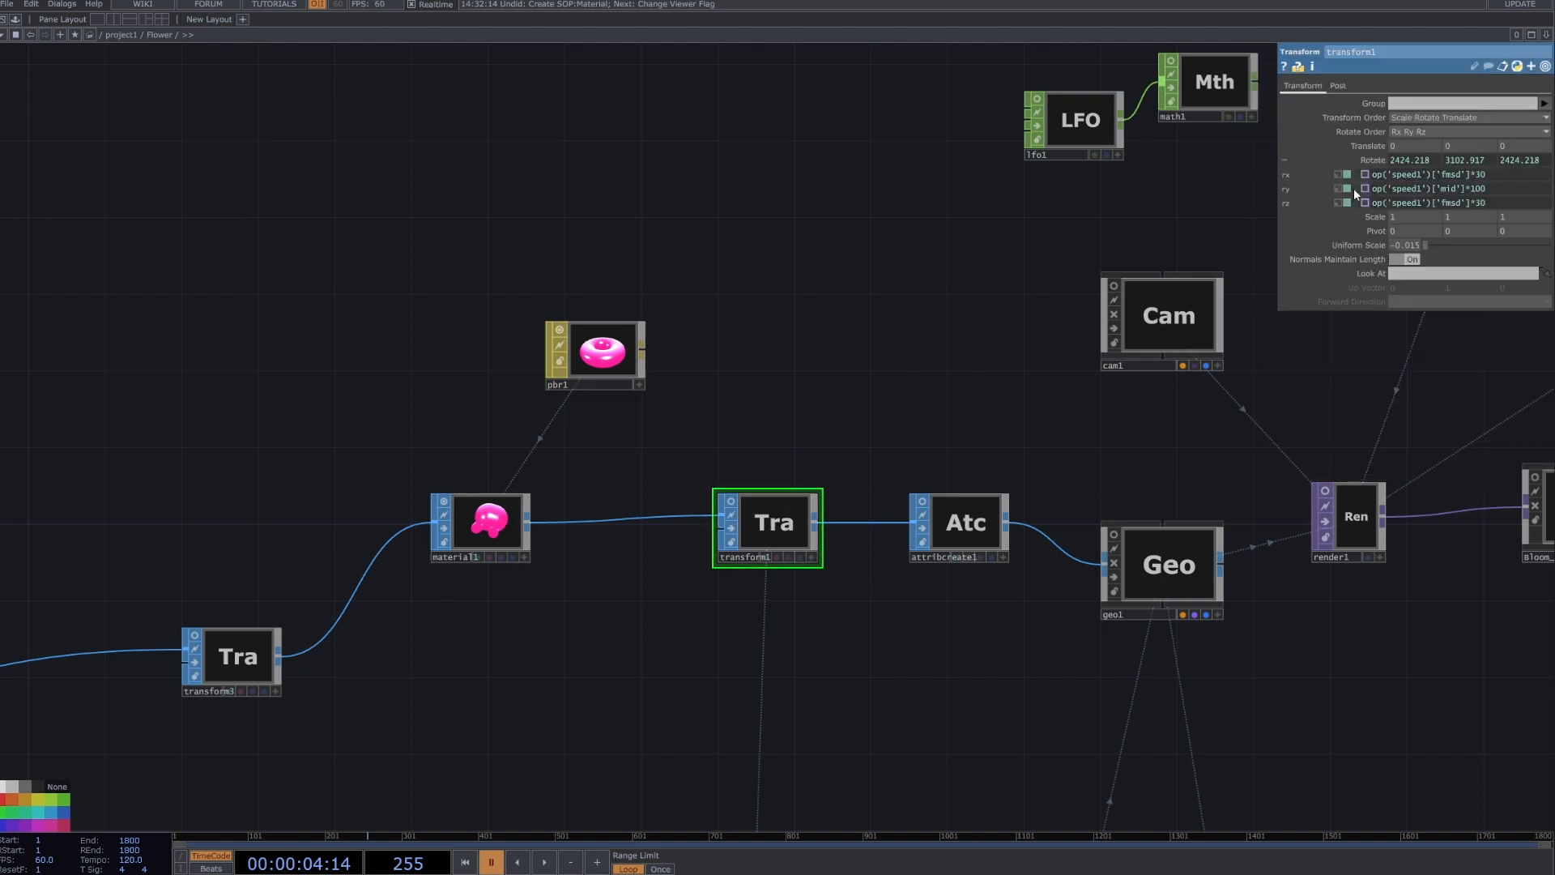
{"action": "left_click", "coordinate": [1366, 163]}
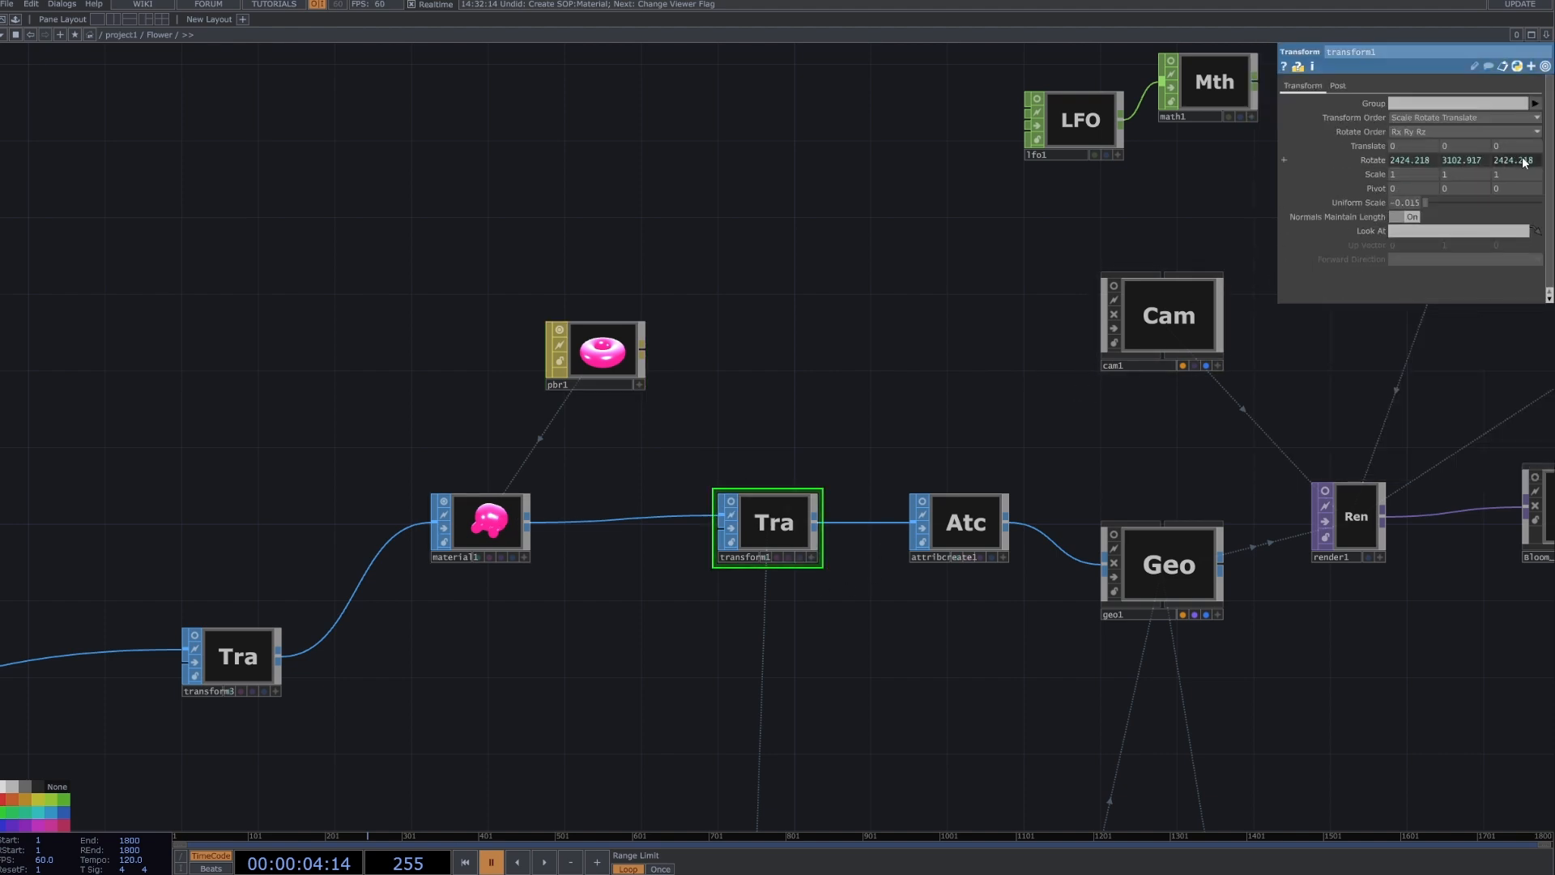
{"action": "left_click", "coordinate": [1373, 161]}
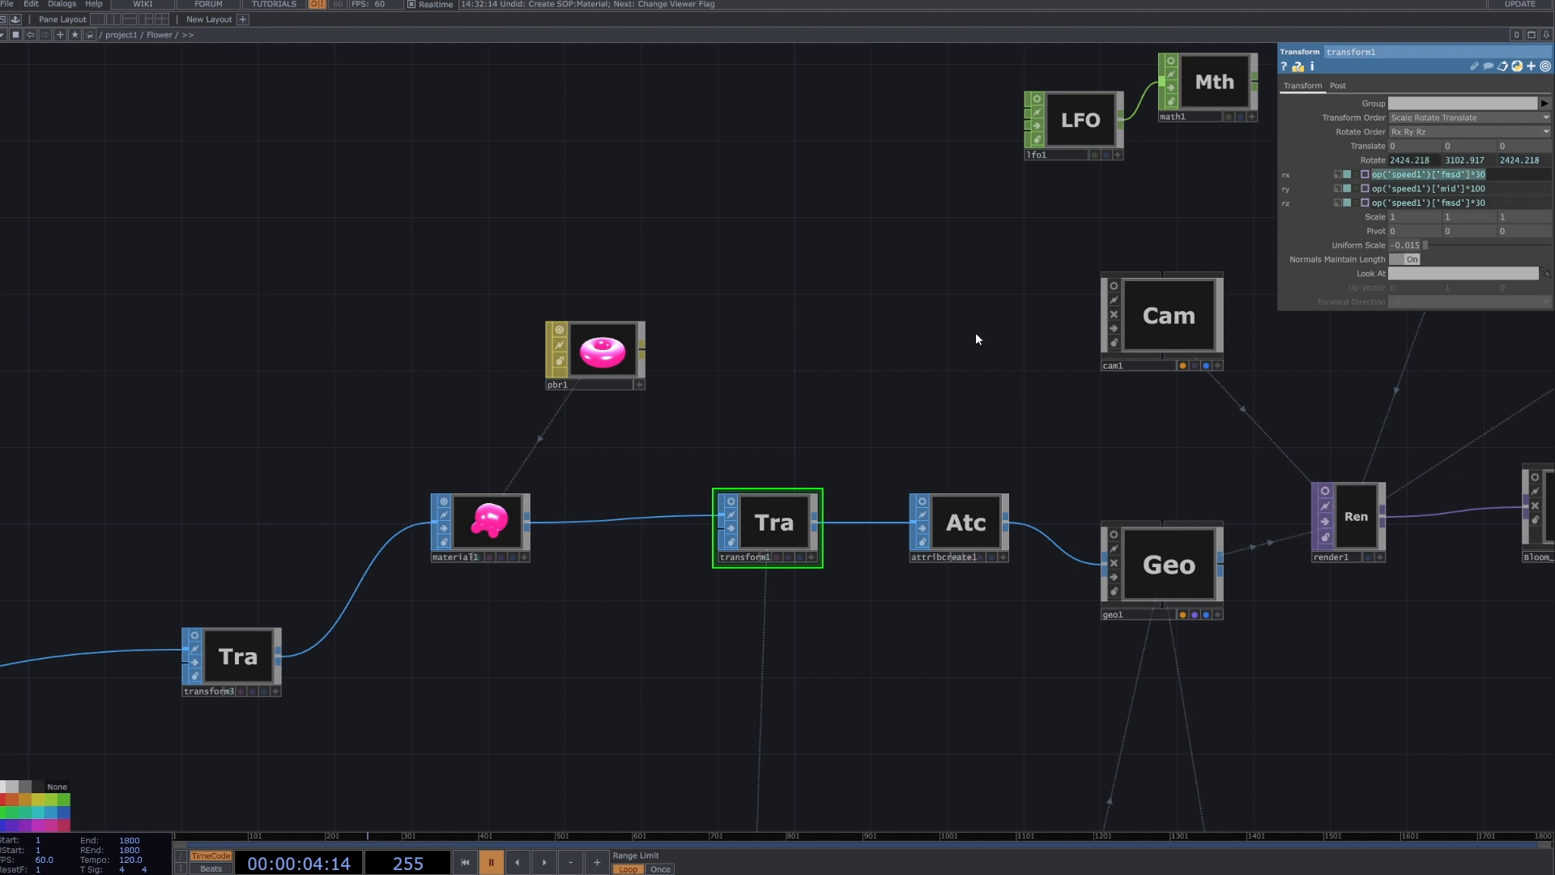
{"action": "left_click", "coordinate": [977, 382]}
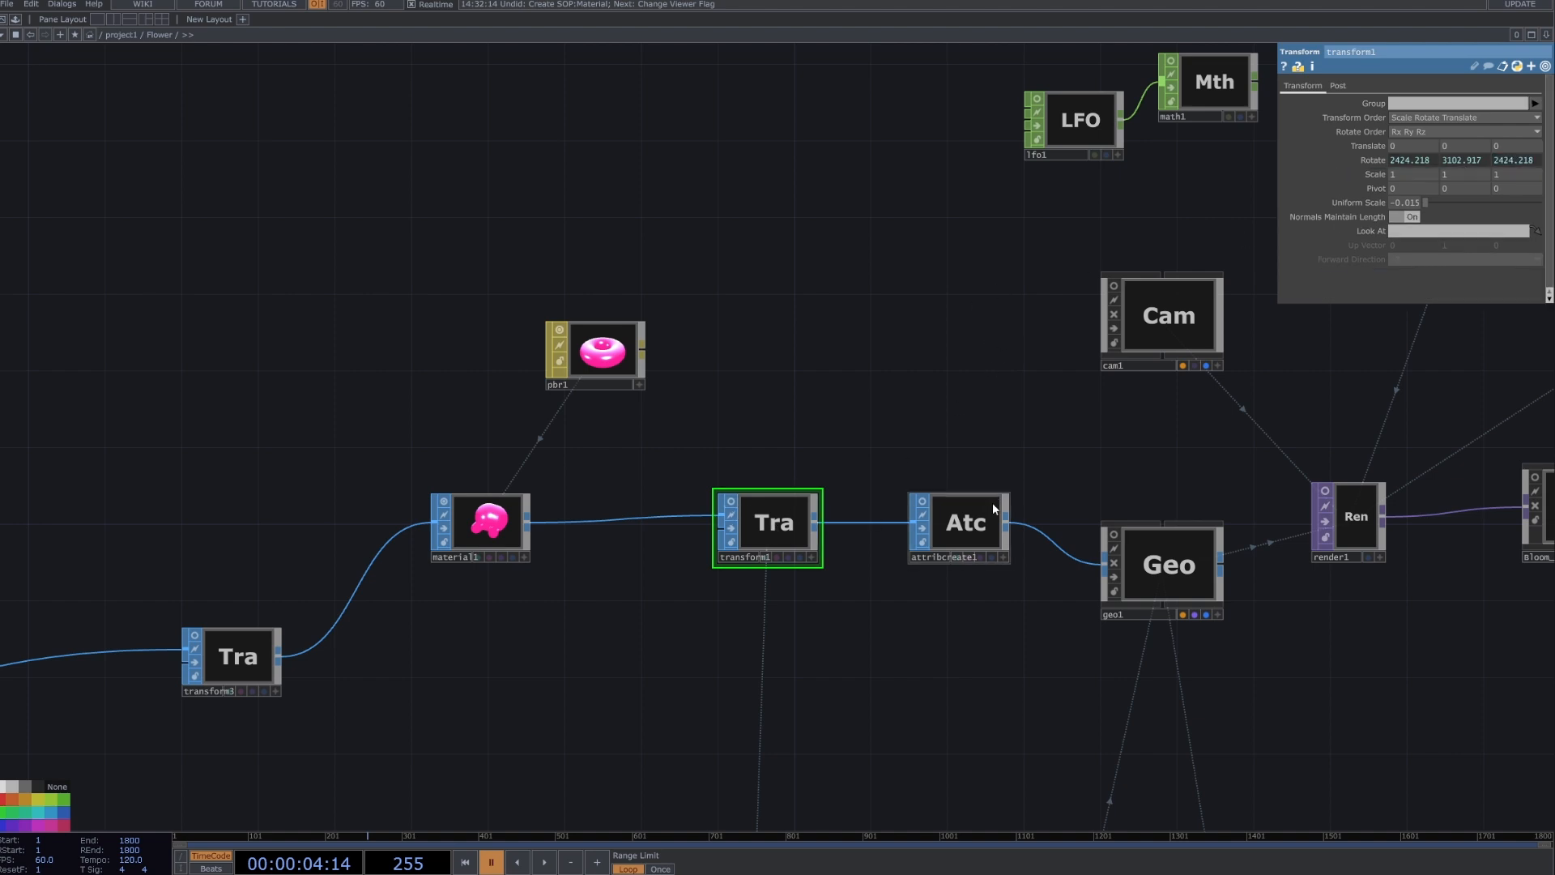
Select attribcreate1 after transform1 and review its Compute Normals and Compute Tangents settings.
{"action": "left_click_drag", "start_coordinate": [938, 522], "coordinate": [926, 511]}
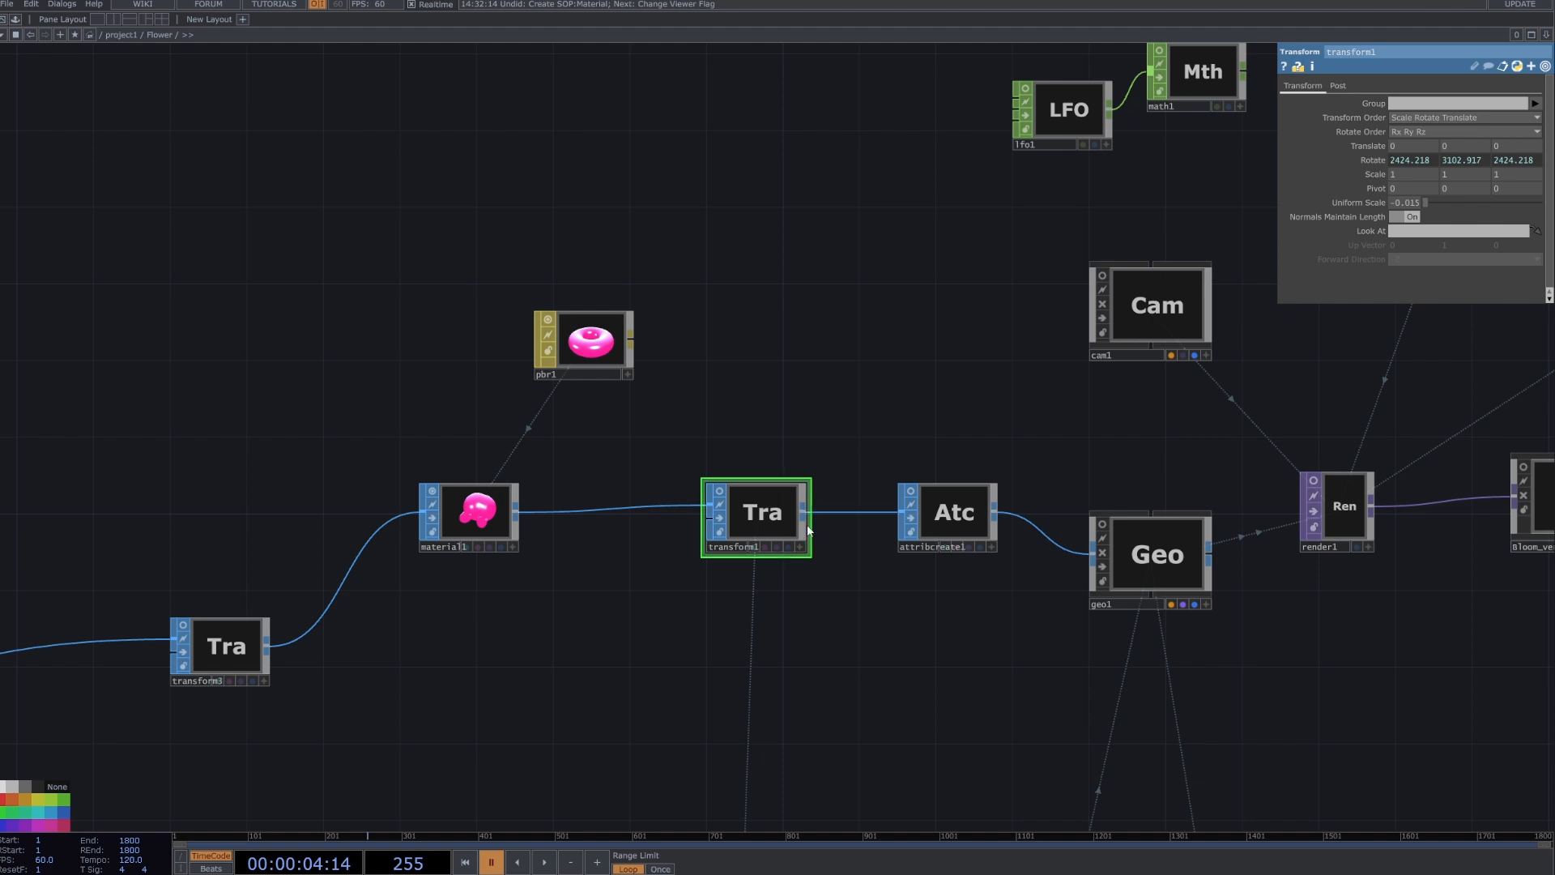
{"action": "left_click_drag", "start_coordinate": [974, 397], "coordinate": [750, 343]}
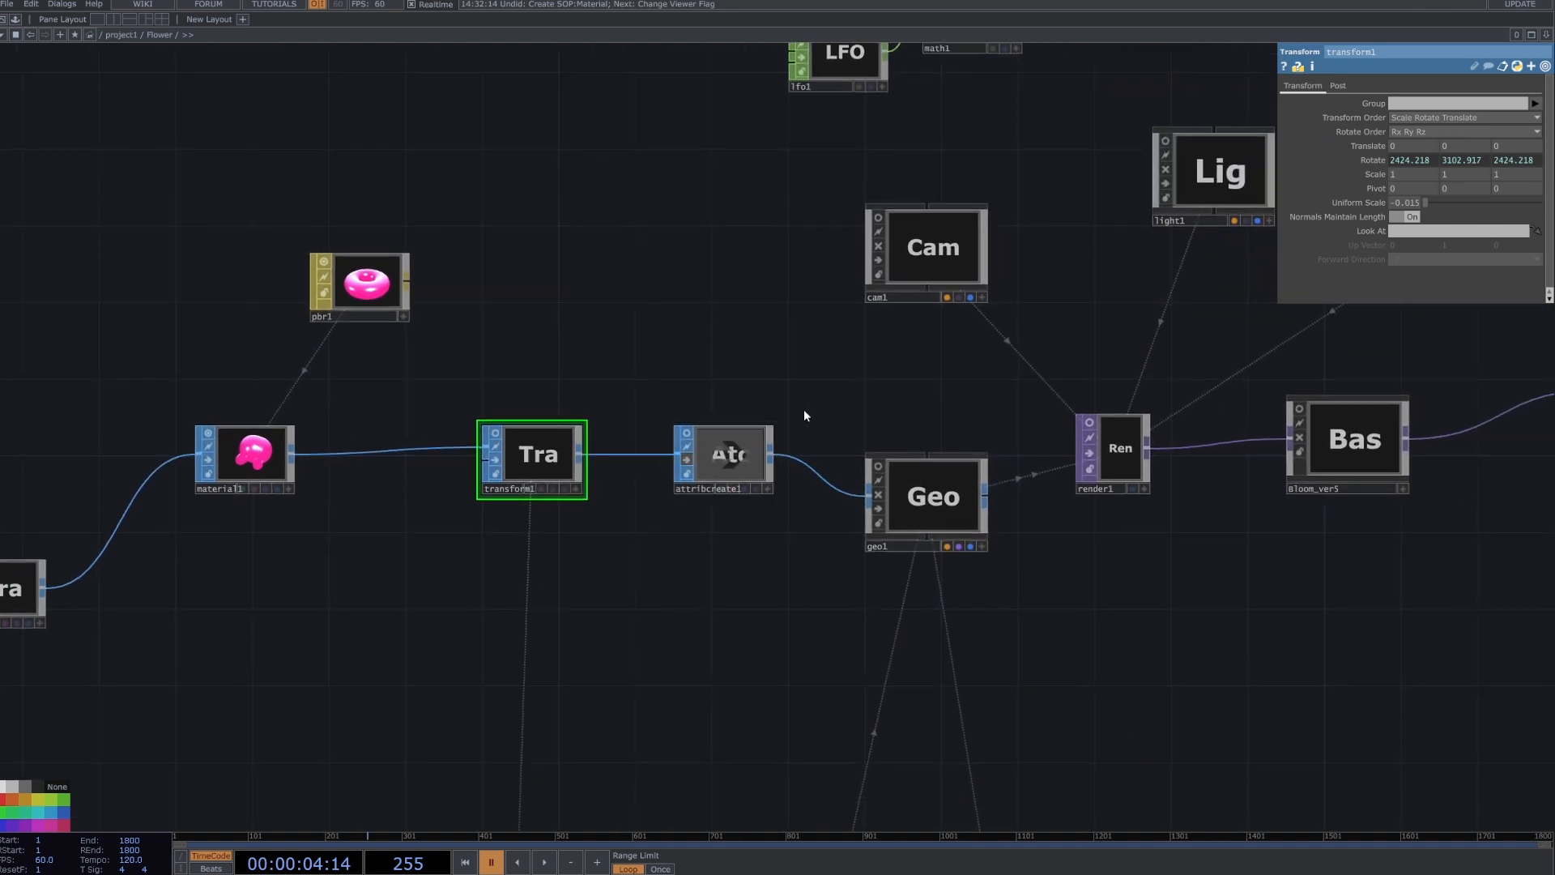
{"action": "left_click", "coordinate": [778, 446]}
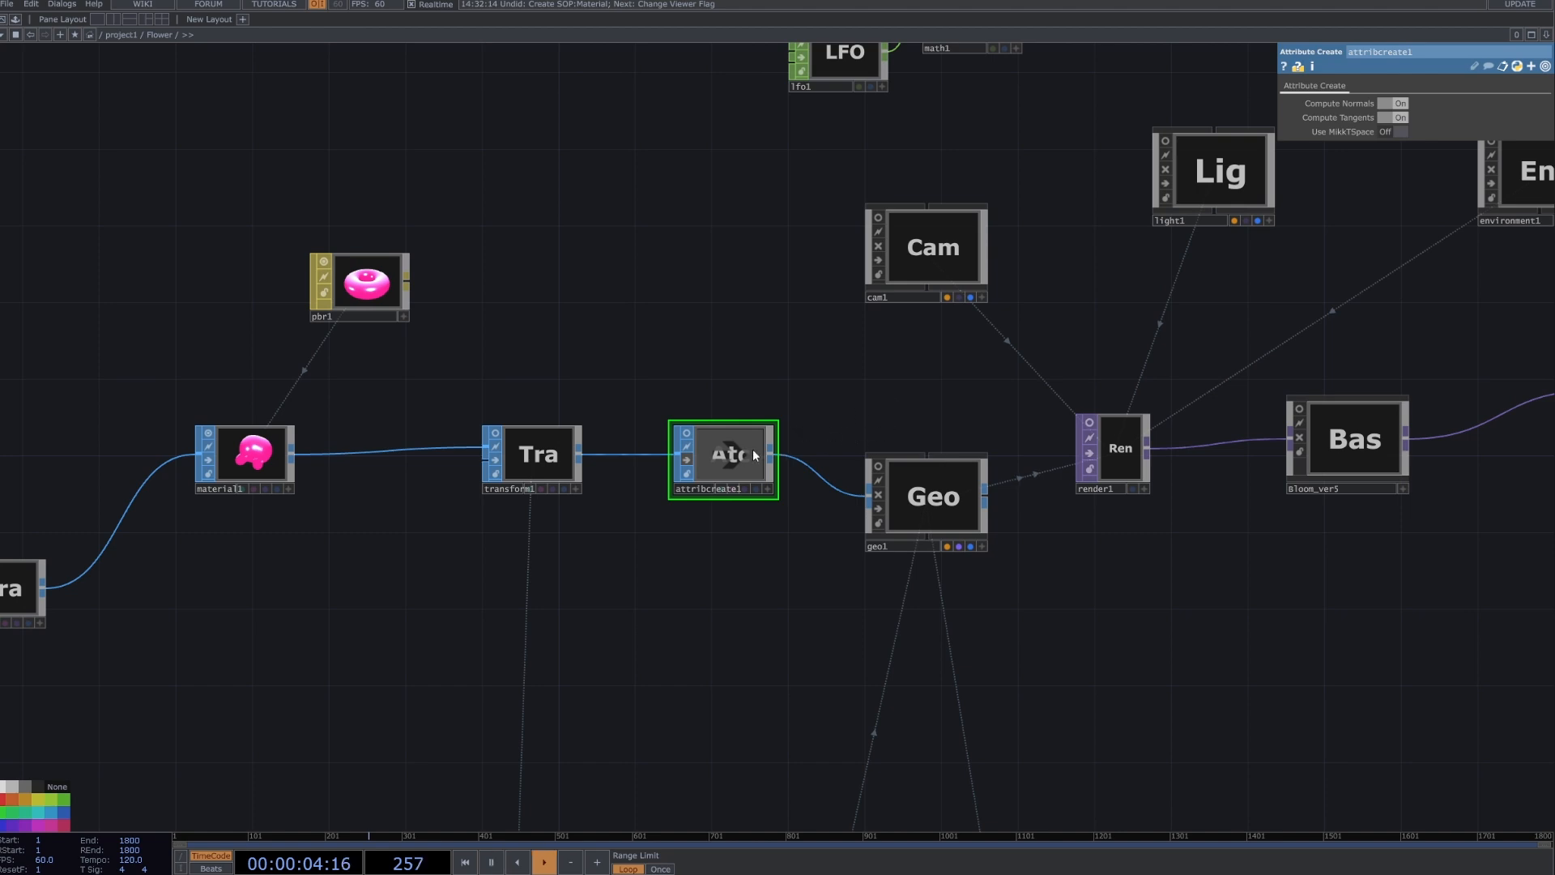
{"action": "left_click", "coordinate": [1119, 448]}
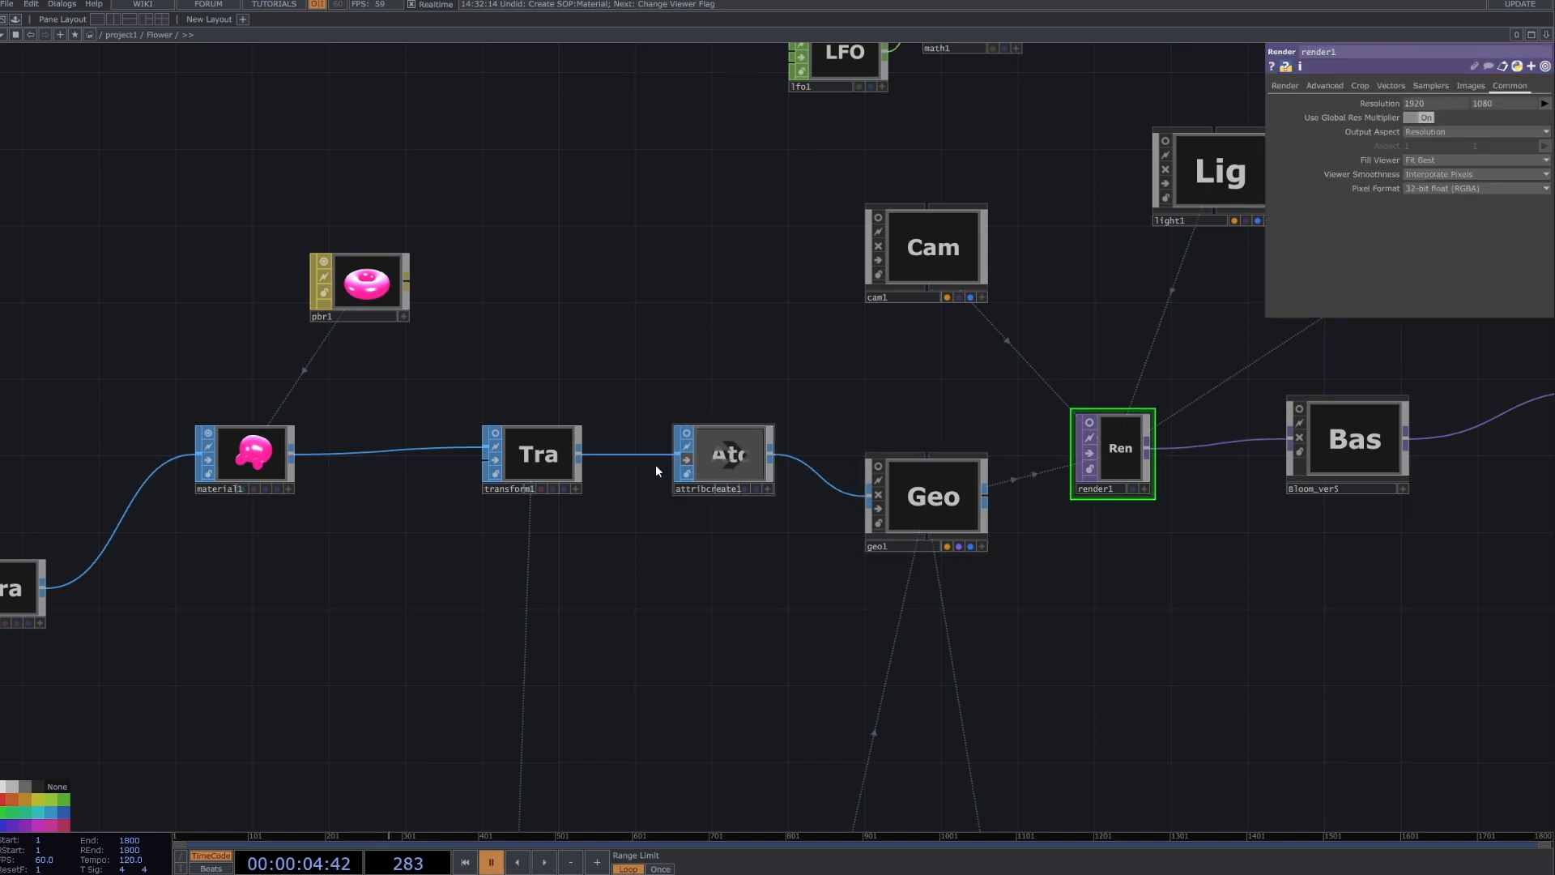
{"action": "left_click", "coordinate": [701, 462]}
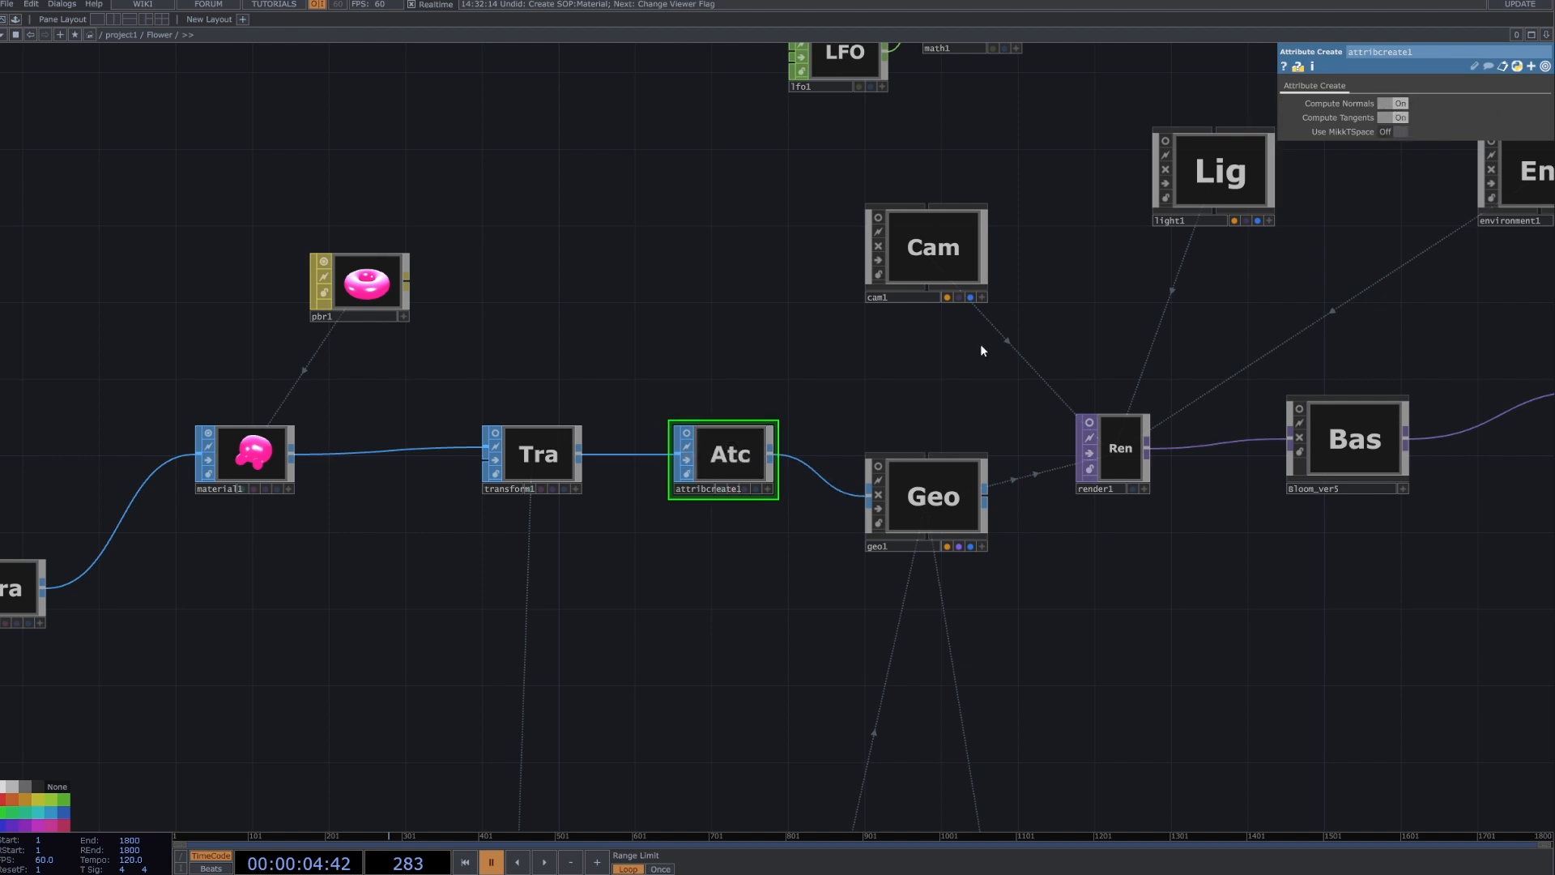
Search the COMP operators for the Geometry component, starting from attribcreate1's output.
{"action": "scroll", "coordinate": [932, 366], "scroll_direction": "right", "scroll_amount": 1}
{"action": "scroll", "coordinate": [902, 383], "scroll_direction": "down", "scroll_amount": 1}
{"action": "left_click_drag", "start_coordinate": [748, 502], "coordinate": [737, 484]}
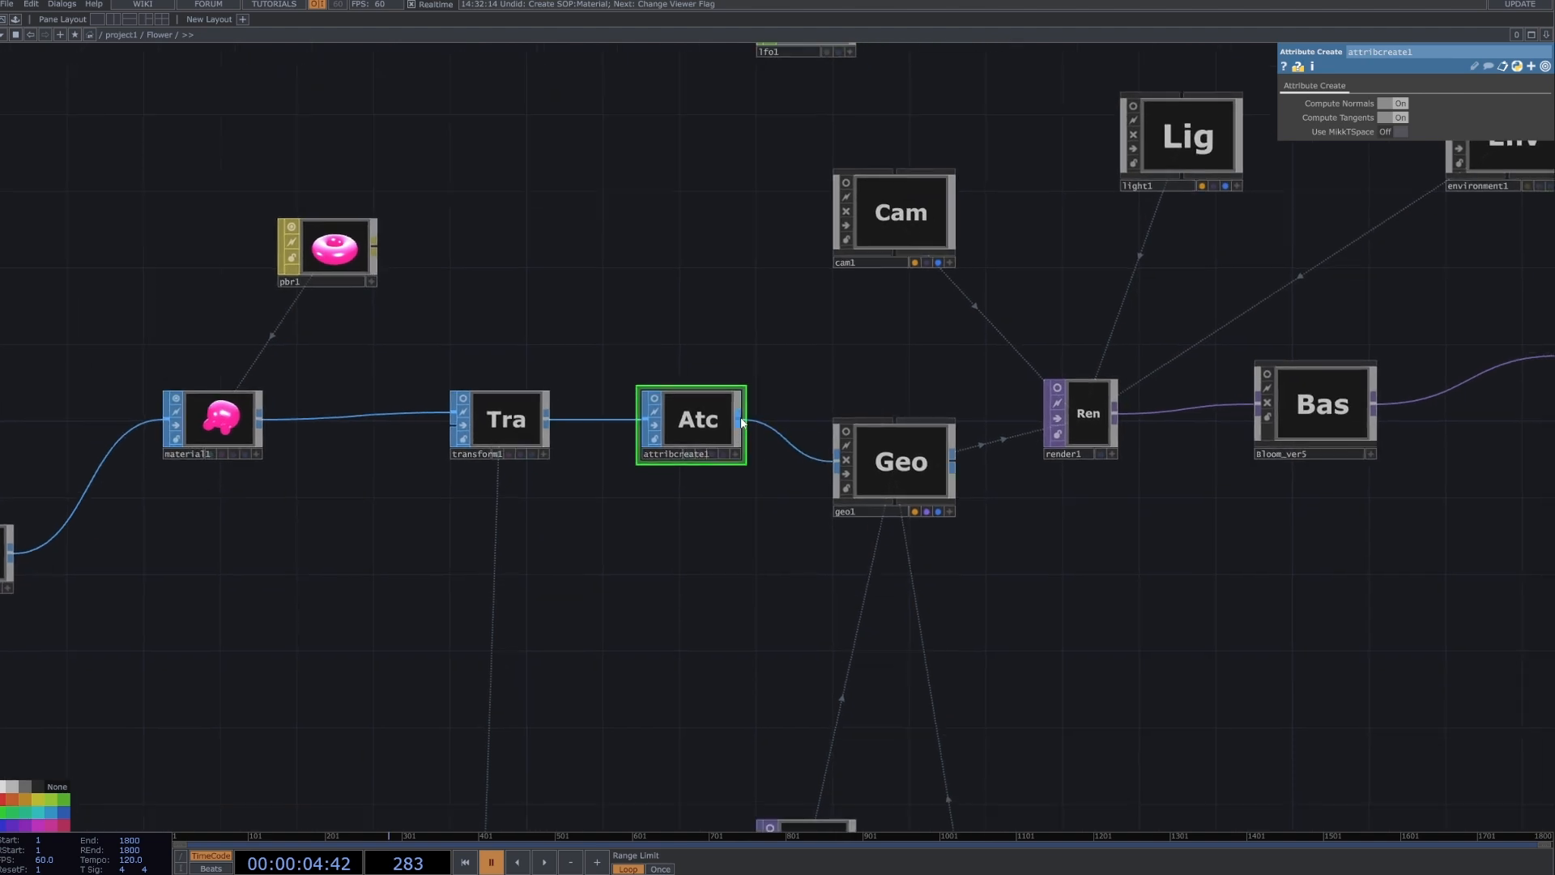
{"action": "right_click", "coordinate": [740, 418]}
{"action": "left_click", "coordinate": [522, 253]}
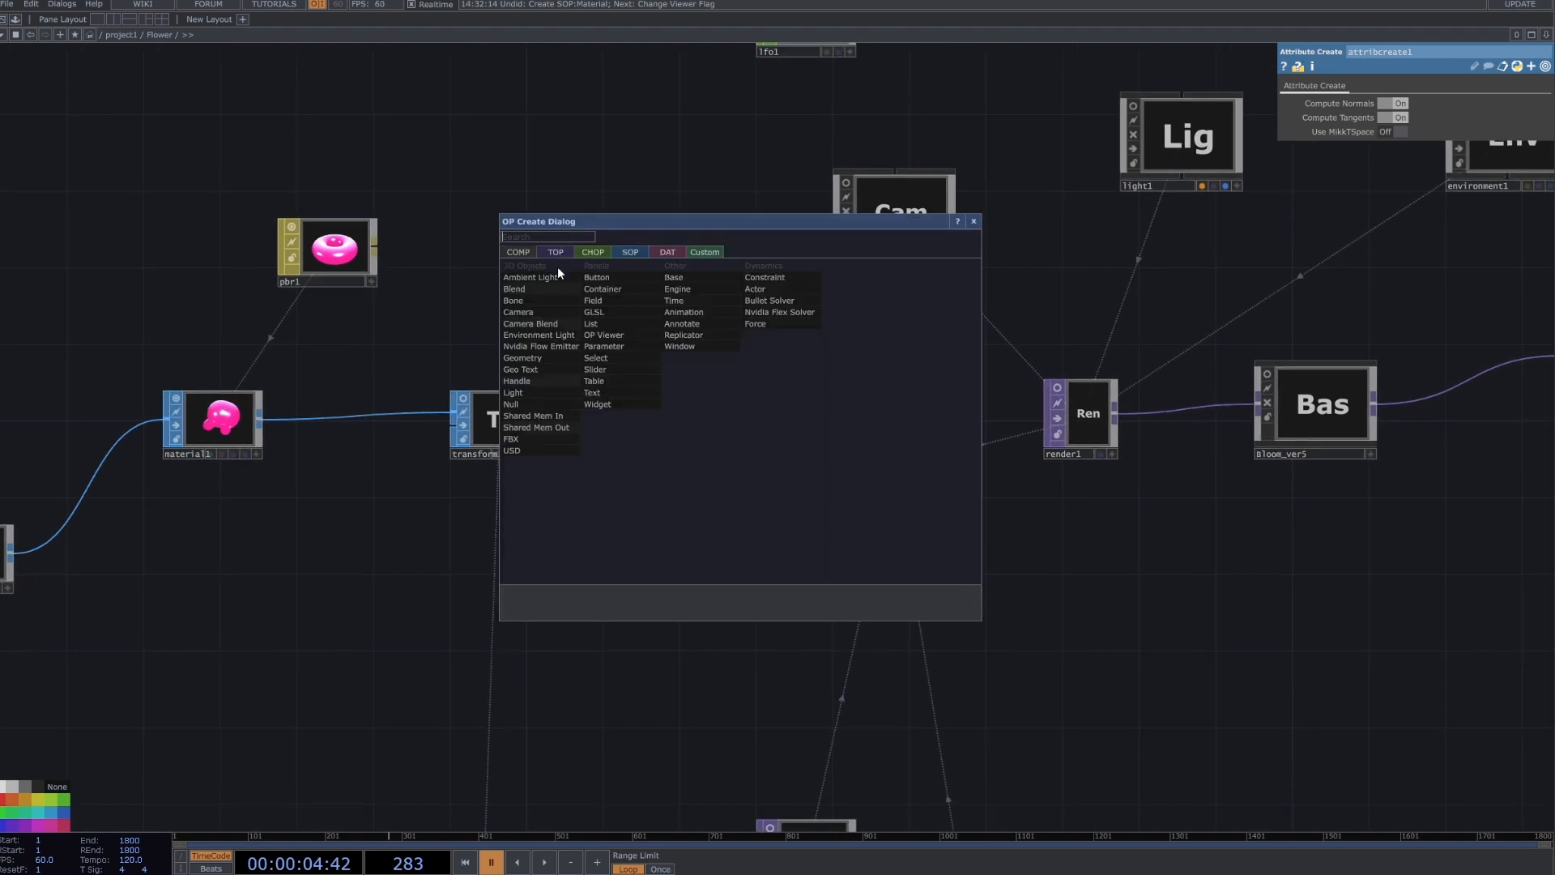
{"action": "type", "text": "ge"}
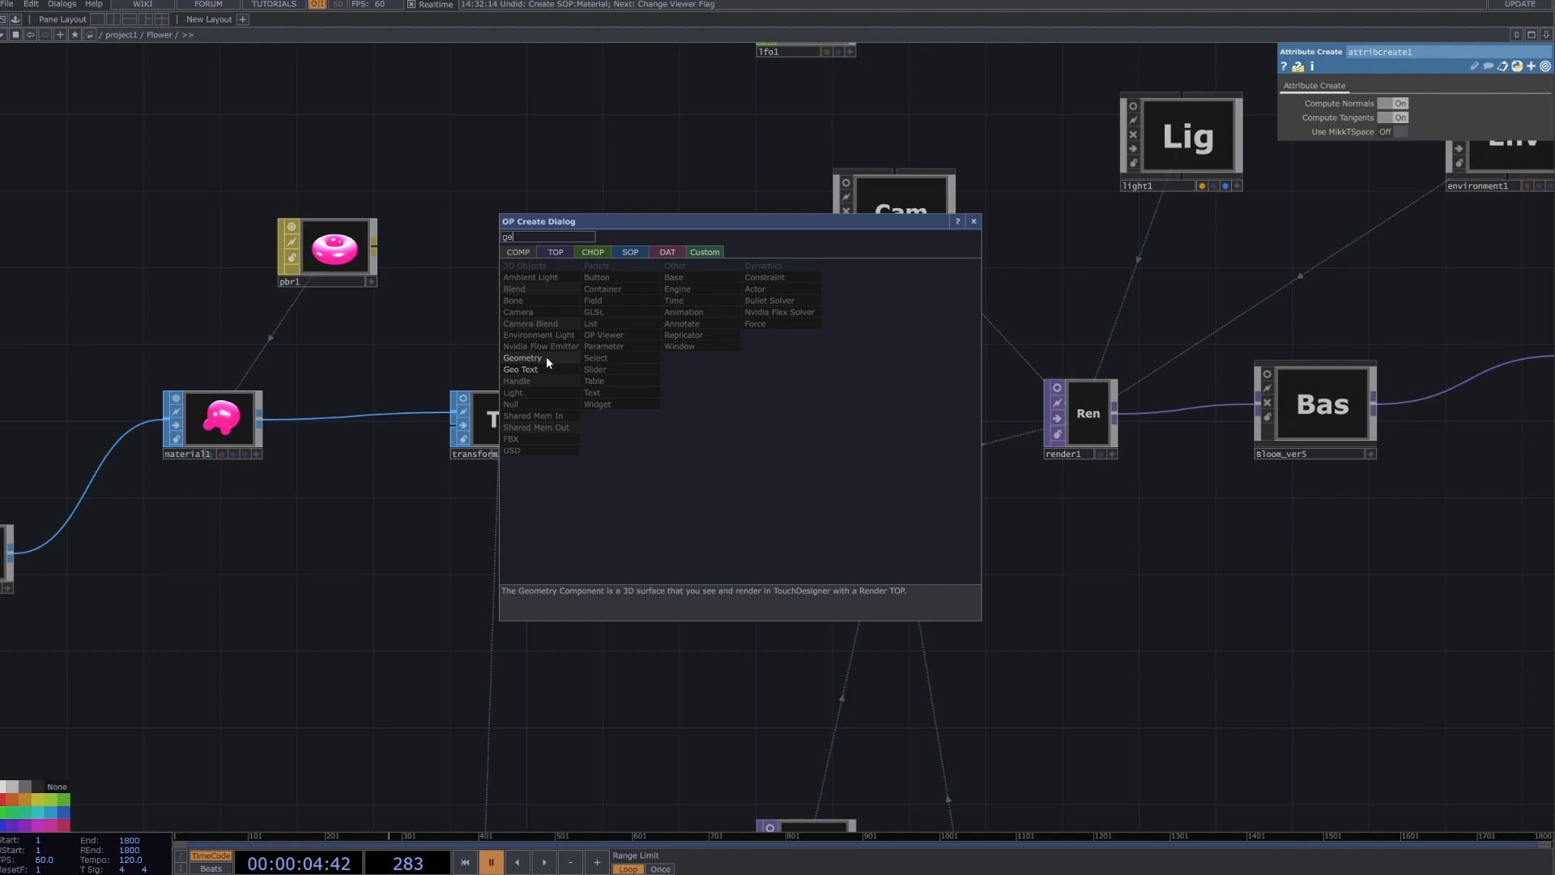
{"action": "key", "text": "Return"}
Turn off Apply Pre-Transform and Instancing on the geo1 component.
{"action": "left_click", "coordinate": [880, 460]}
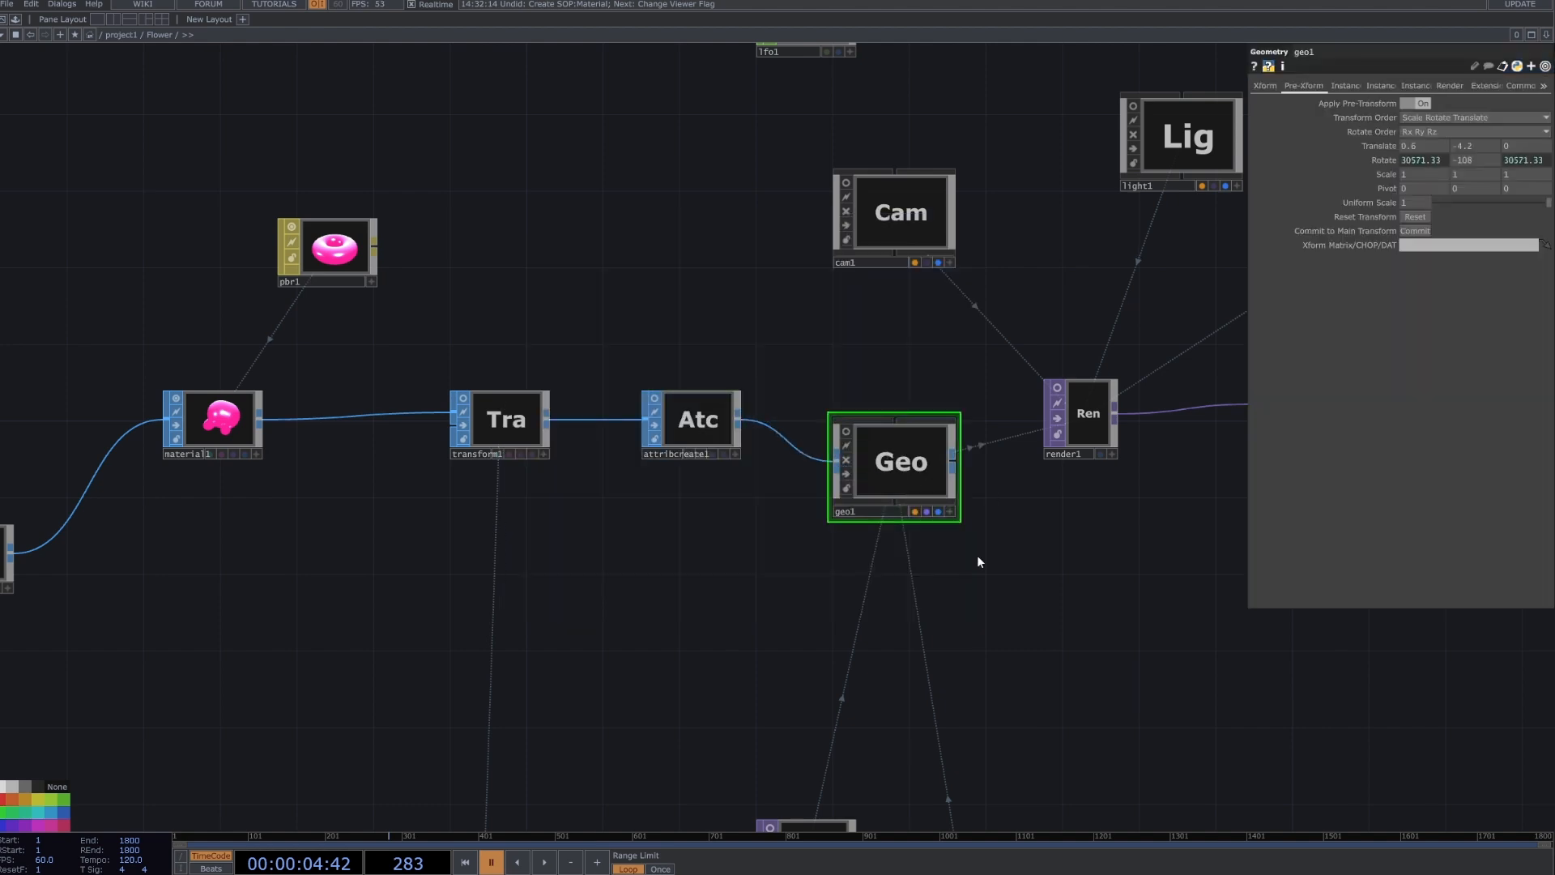
{"action": "left_click", "coordinate": [1409, 104]}
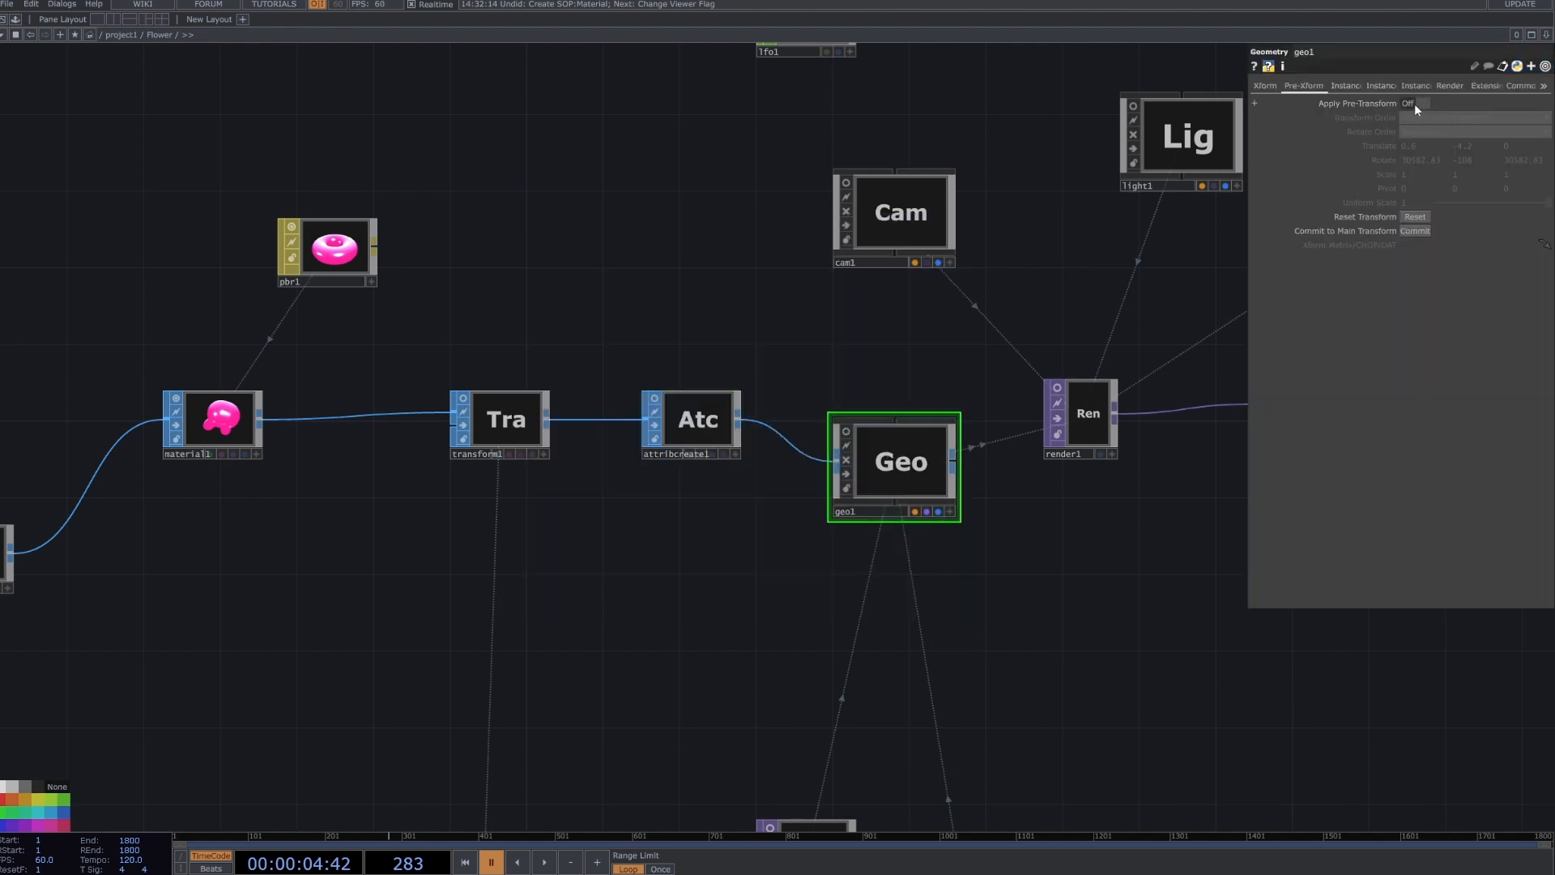
{"action": "left_click", "coordinate": [1415, 106]}
{"action": "left_click", "coordinate": [1379, 86]}
{"action": "left_click", "coordinate": [1342, 87]}
{"action": "left_click", "coordinate": [1416, 105]}
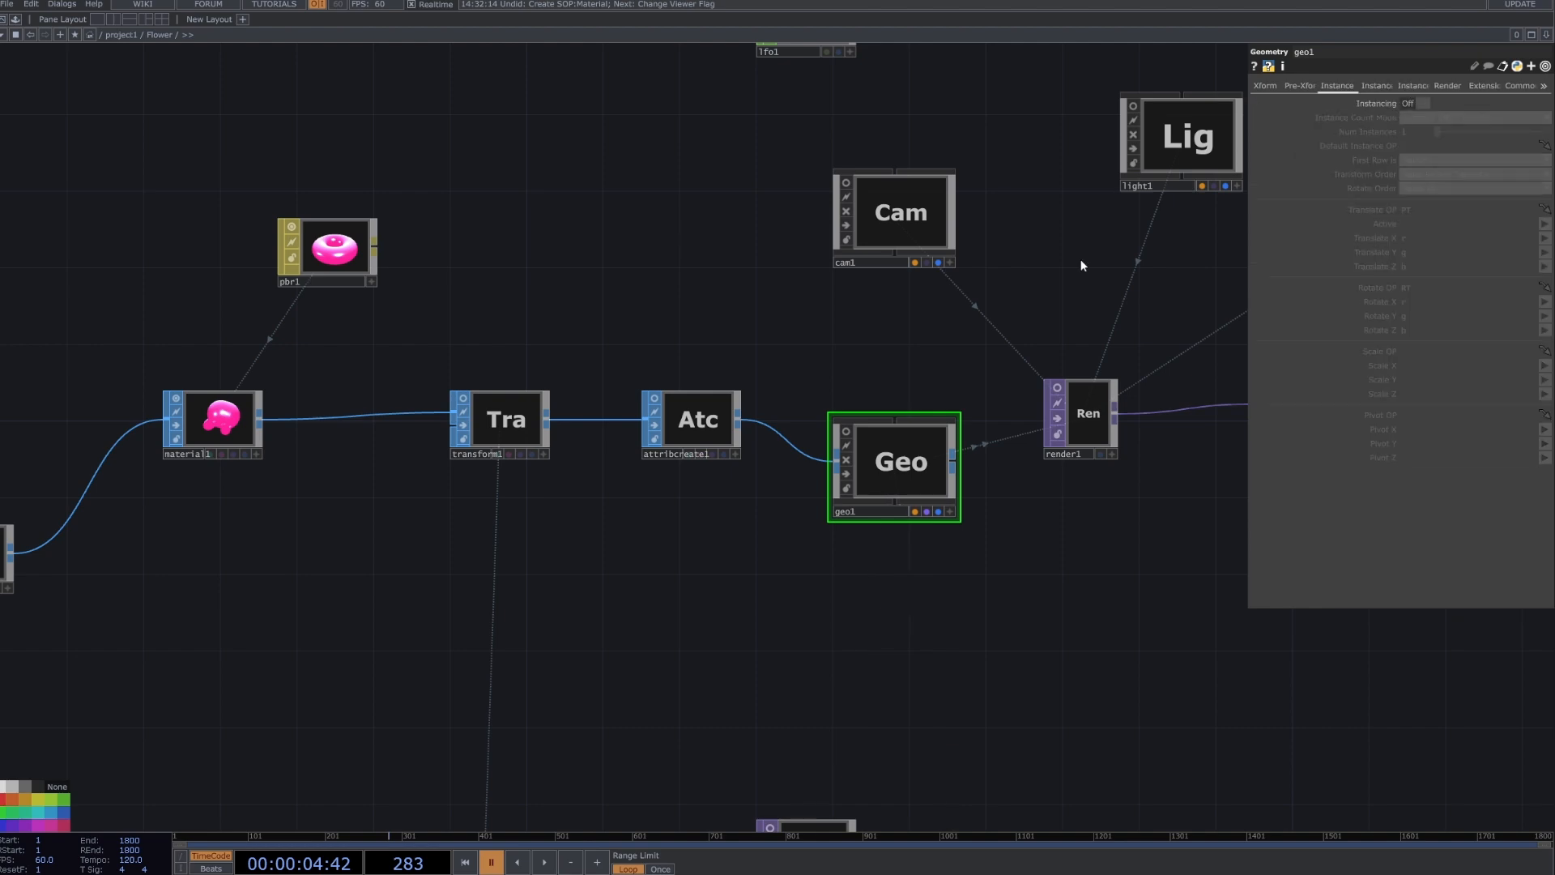
Display render1's output behind the network and inspect the mesh in geo1's viewer.
{"action": "left_click", "coordinate": [1103, 451]}
{"action": "left_click_drag", "start_coordinate": [1023, 562], "coordinate": [976, 583]}
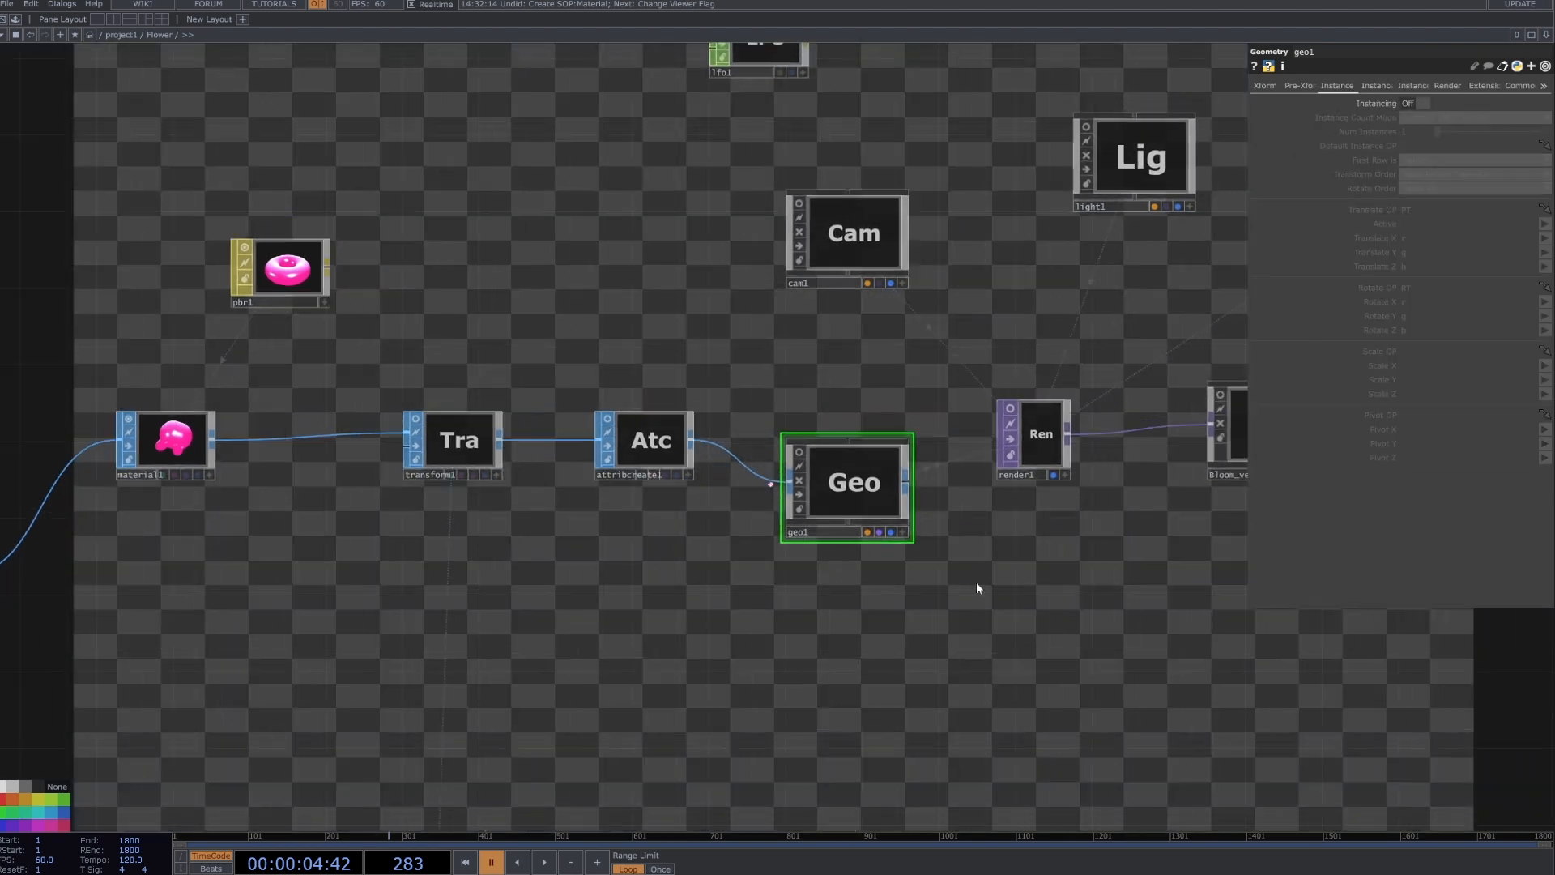
{"action": "scroll", "coordinate": [977, 588], "scroll_direction": "down", "scroll_amount": 3}
{"action": "scroll", "coordinate": [819, 533], "scroll_direction": "up", "scroll_amount": 3}
{"action": "scroll", "coordinate": [860, 574], "scroll_direction": "up", "scroll_amount": 2}
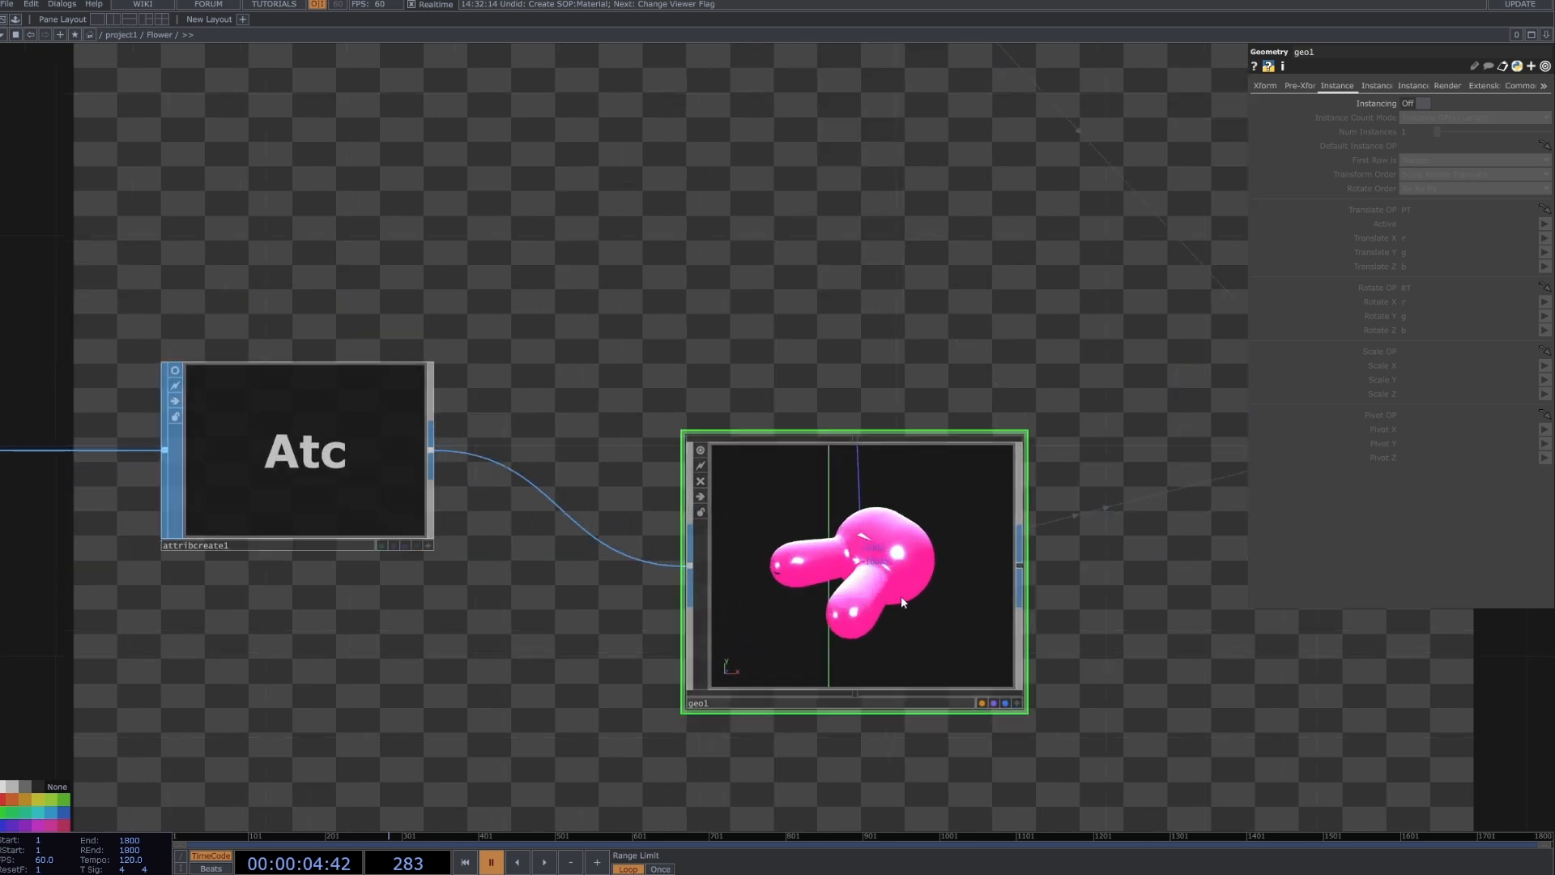
{"action": "scroll", "coordinate": [1048, 682], "scroll_direction": "down", "scroll_amount": 3}
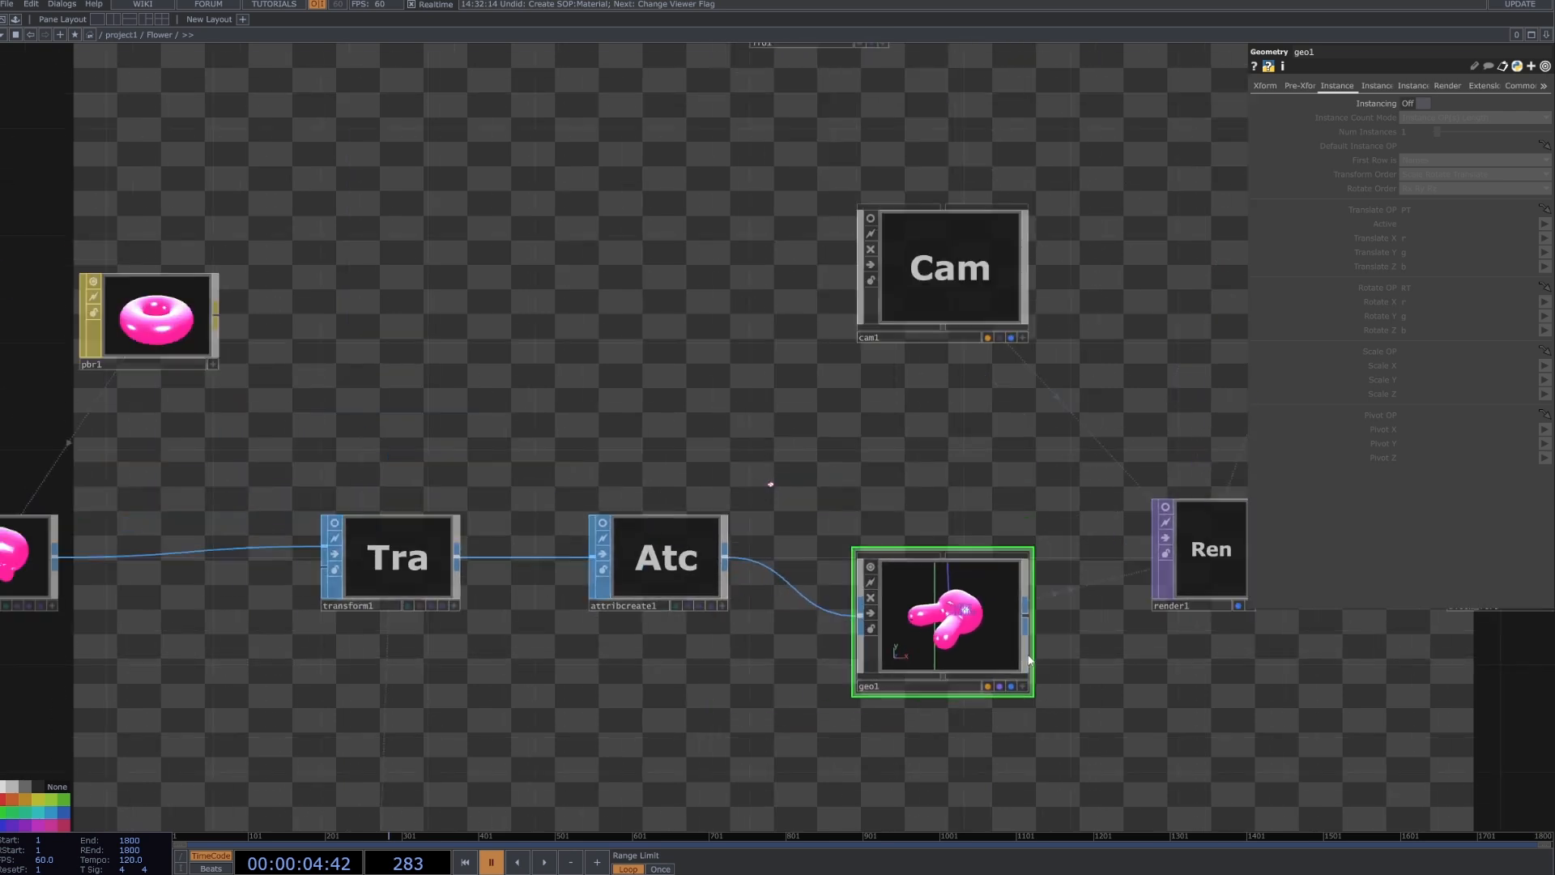
{"action": "scroll", "coordinate": [936, 401], "scroll_direction": "down", "scroll_amount": 3}
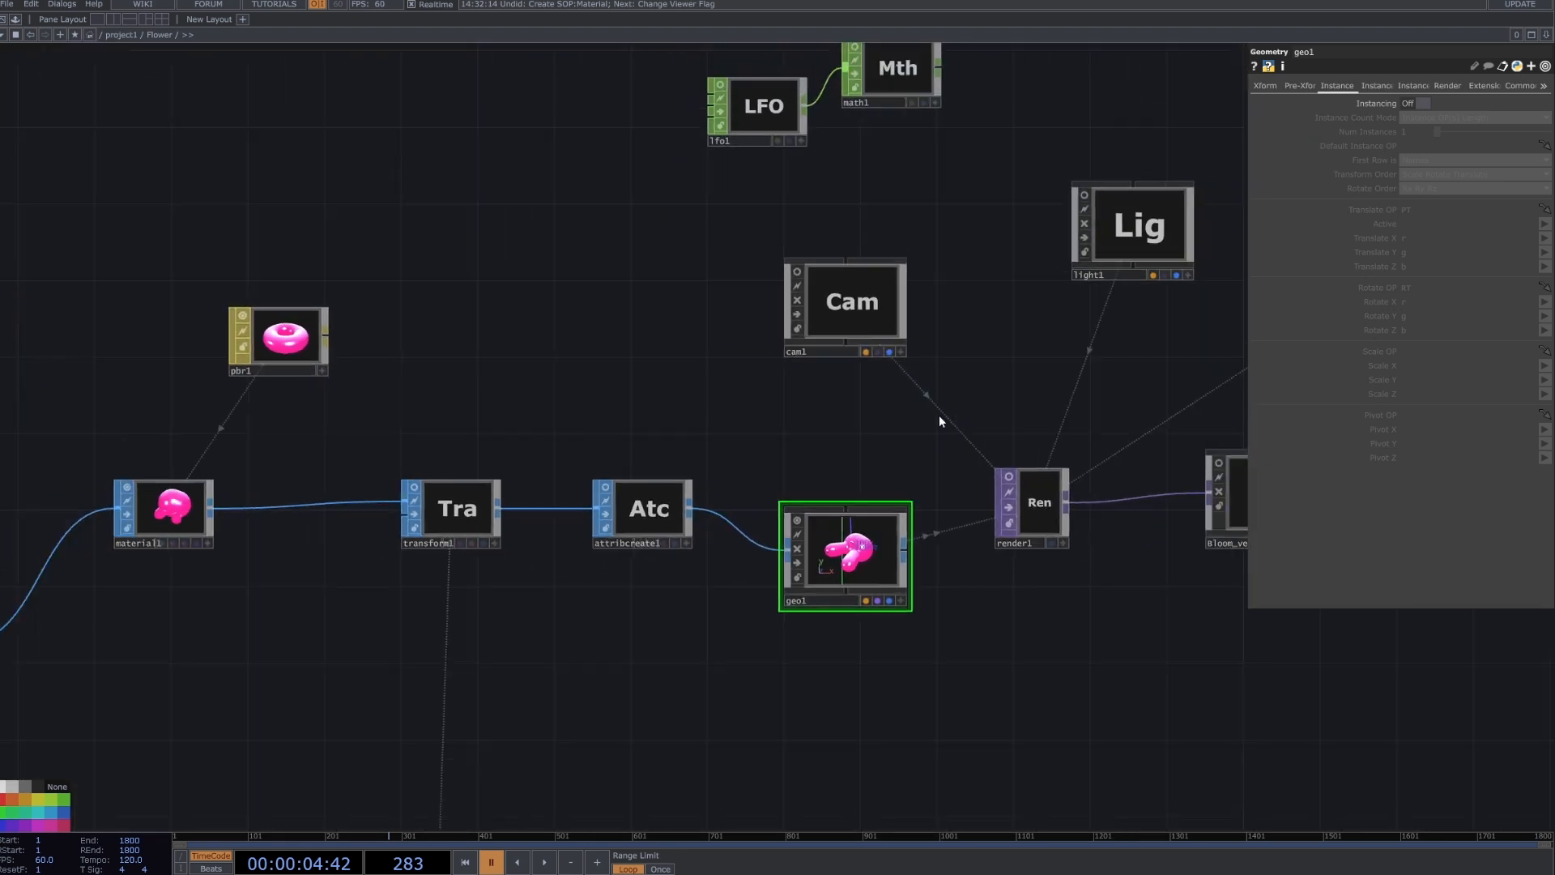
Move the cam1 node slightly closer to render1 and review its projection and FOV parameters.
{"action": "left_click_drag", "start_coordinate": [875, 329], "coordinate": [892, 367]}
{"action": "key", "text": "Tab"}
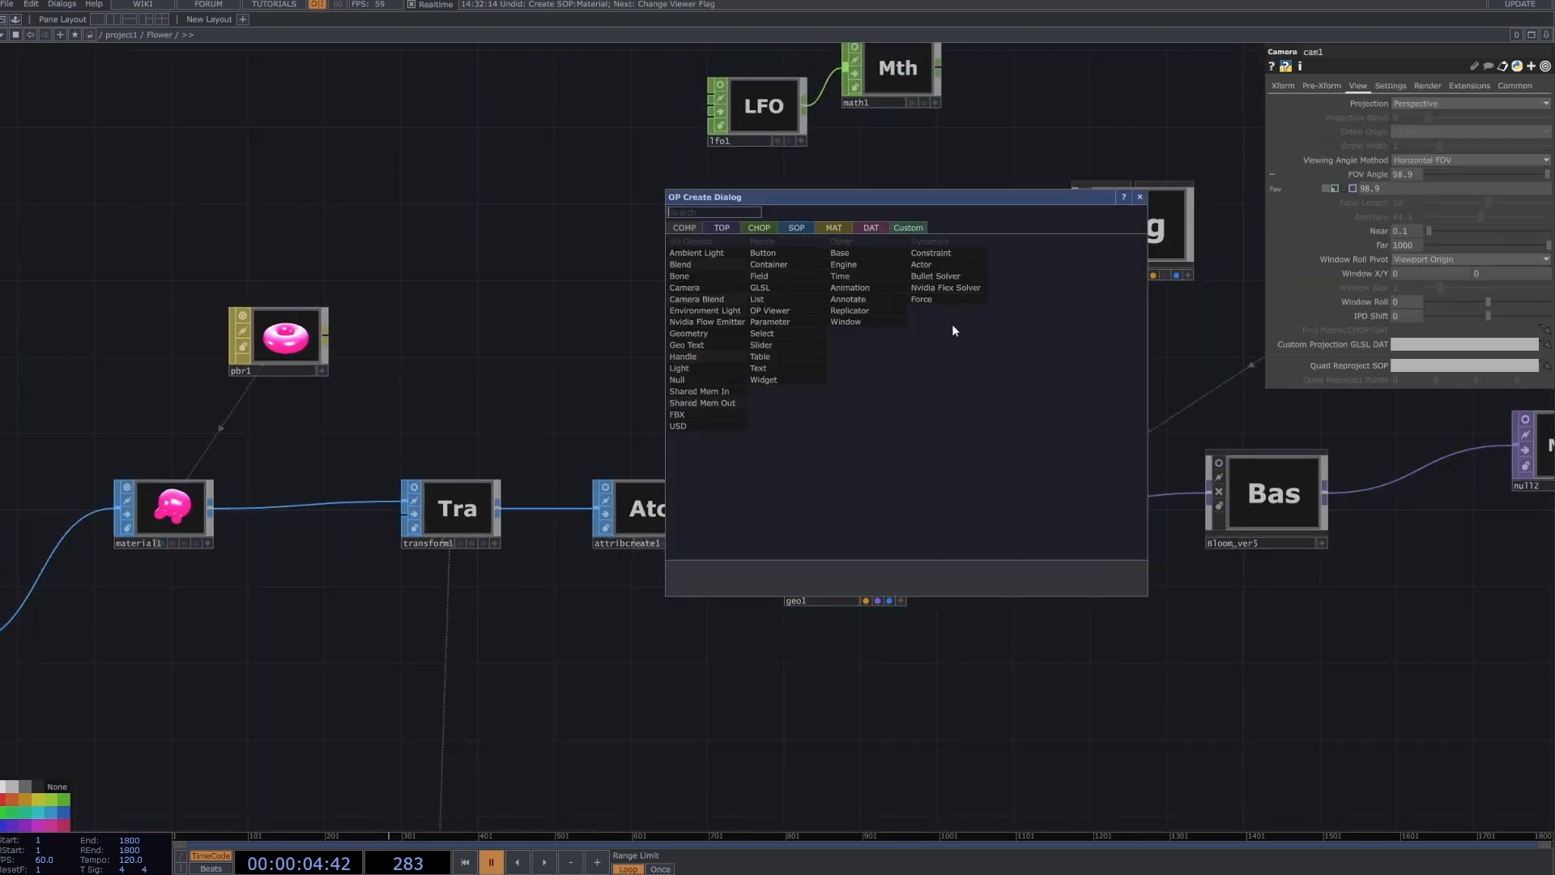
{"action": "key", "text": "Escape"}
Select light1 and review its light color, dimmer and light type parameters.
{"action": "left_click", "coordinate": [1138, 222]}
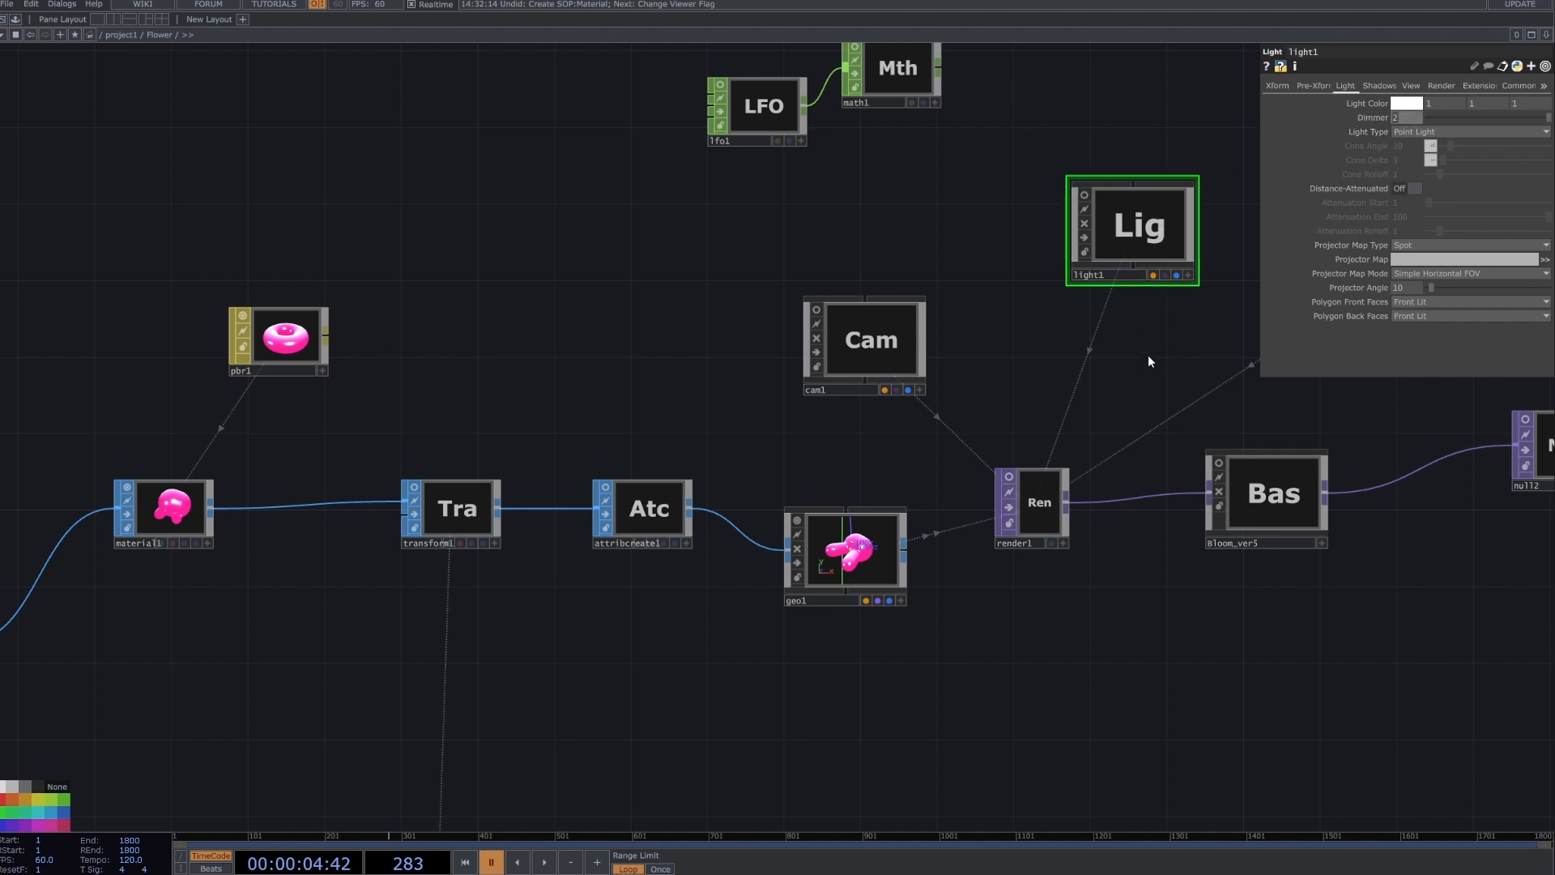
{"action": "left_click_drag", "start_coordinate": [1179, 376], "coordinate": [798, 425]}
{"action": "scroll", "coordinate": [798, 424], "scroll_direction": "down", "scroll_amount": 3}
{"action": "left_click_drag", "start_coordinate": [964, 409], "coordinate": [776, 449]}
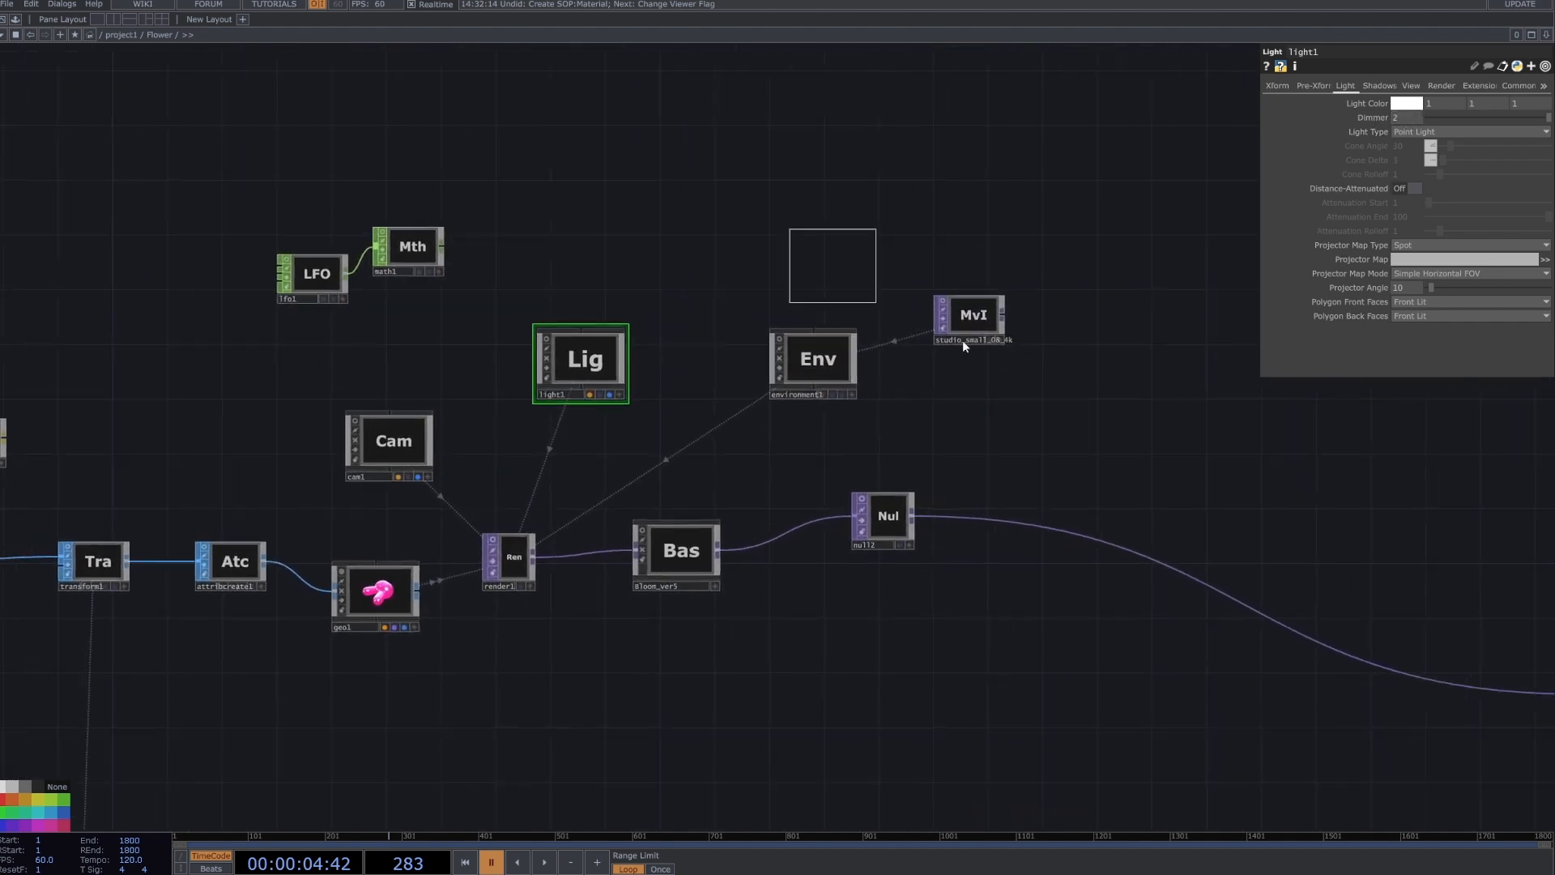
Select the studio_small_08_4k map node together with environment1 and display render1's output behind the network.
{"action": "left_click", "coordinate": [965, 327]}
{"action": "left_click", "coordinate": [800, 359]}
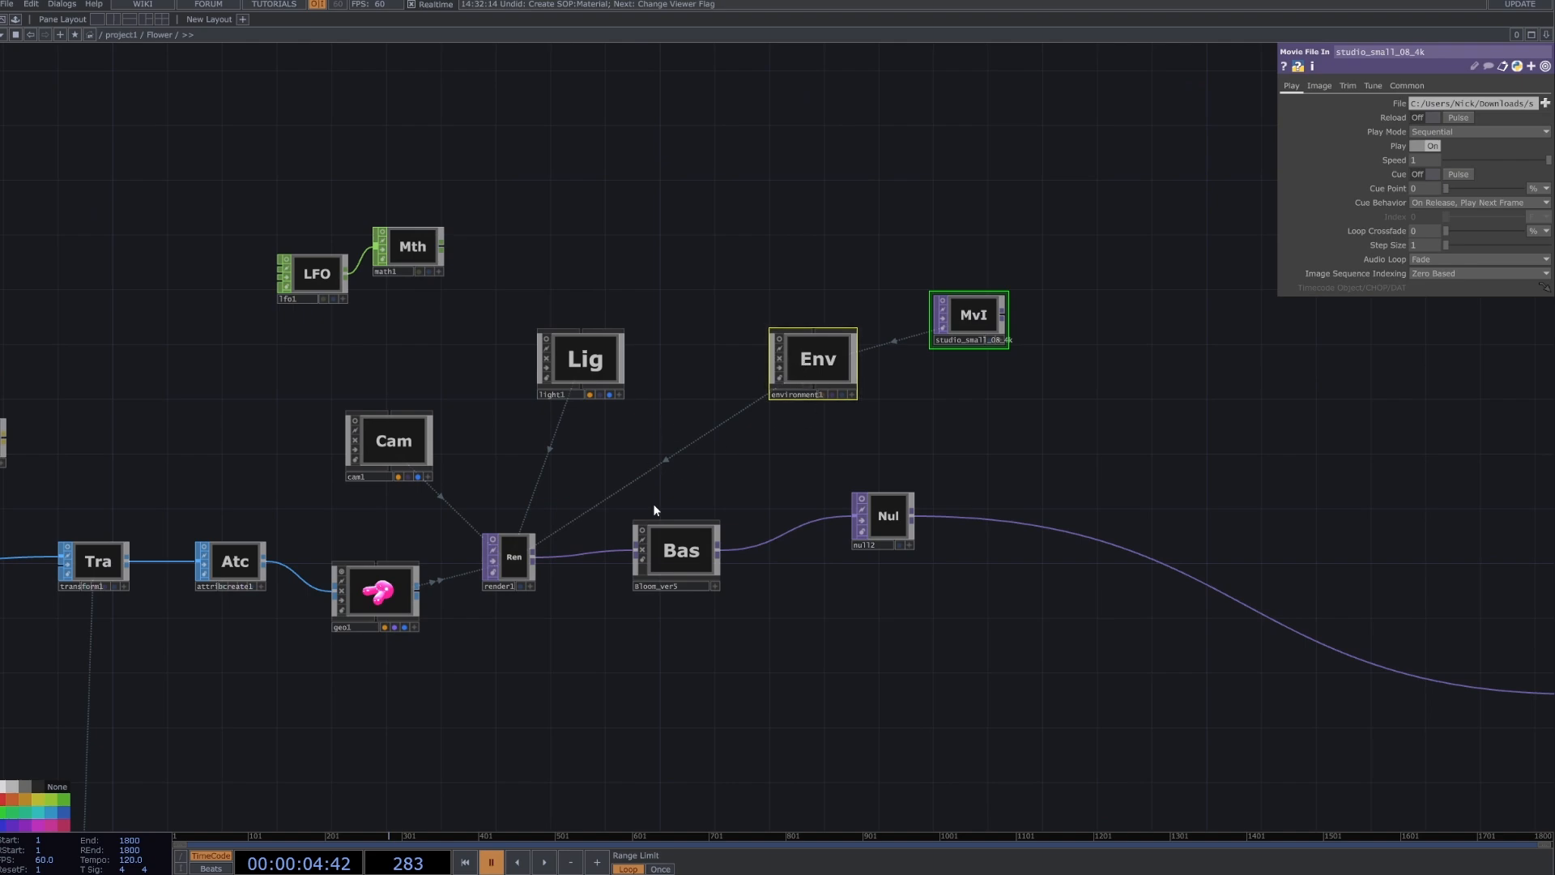
{"action": "scroll", "coordinate": [526, 587], "scroll_direction": "up", "scroll_amount": 3}
{"action": "left_click", "coordinate": [523, 598]}
{"action": "left_click_drag", "start_coordinate": [719, 469], "coordinate": [385, 487]}
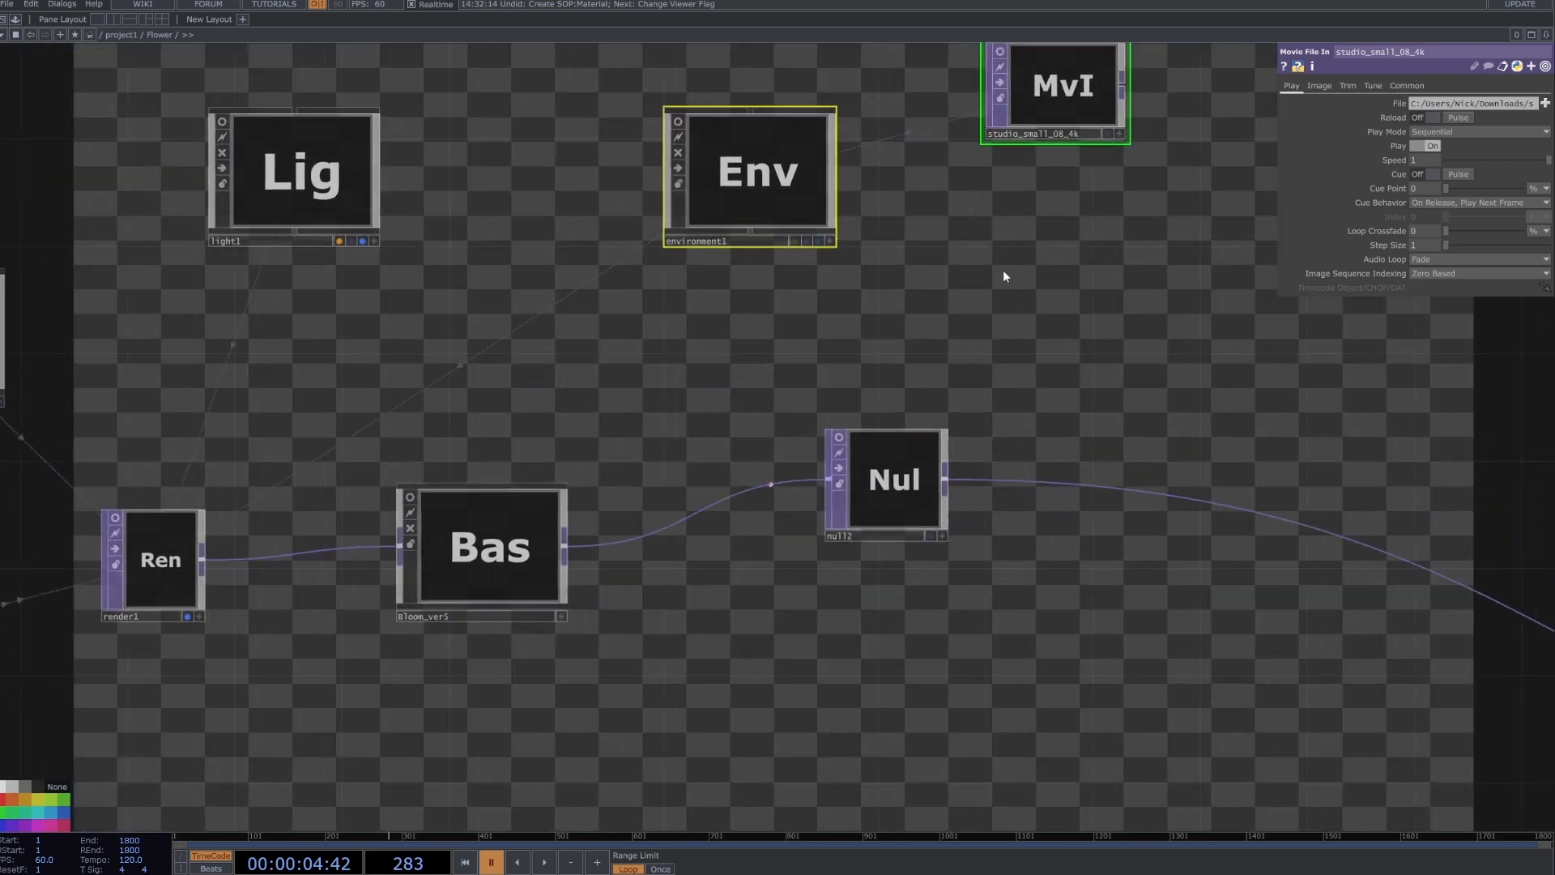
Delete environment1 and its studio_small_08_4k map node, and undo the deletion.
{"action": "scroll", "coordinate": [686, 396], "scroll_direction": "down", "scroll_amount": 2}
{"action": "key", "text": "Delete"}
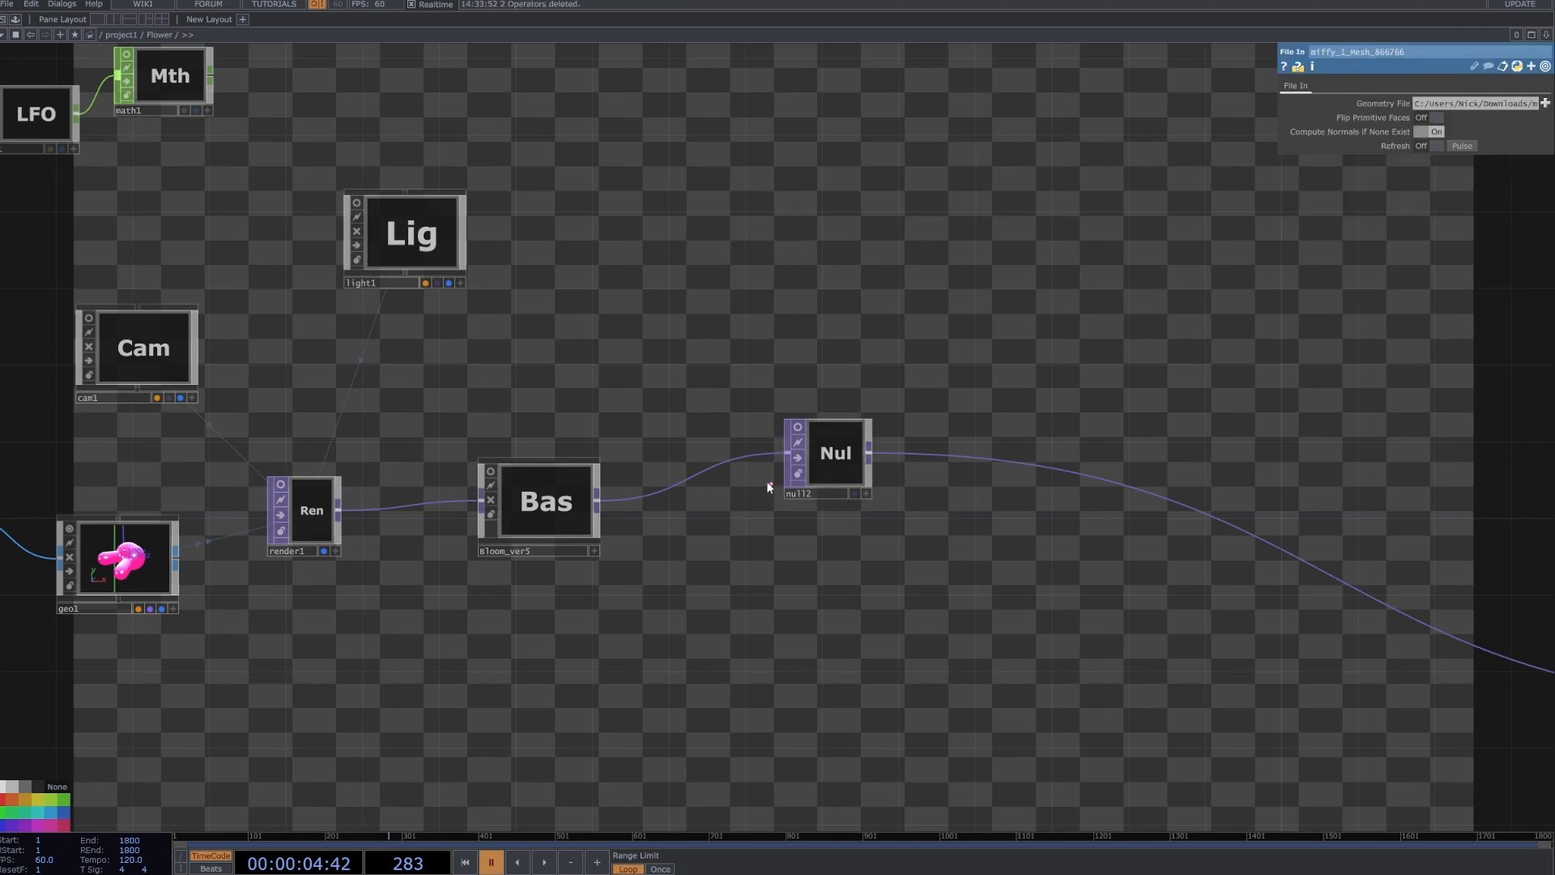
{"action": "key", "text": "ctrl+z"}
Turn on the preview of the studio_small_08_4k map and select environment1 to review its light parameters.
{"action": "left_click_drag", "start_coordinate": [721, 414], "coordinate": [892, 416]}
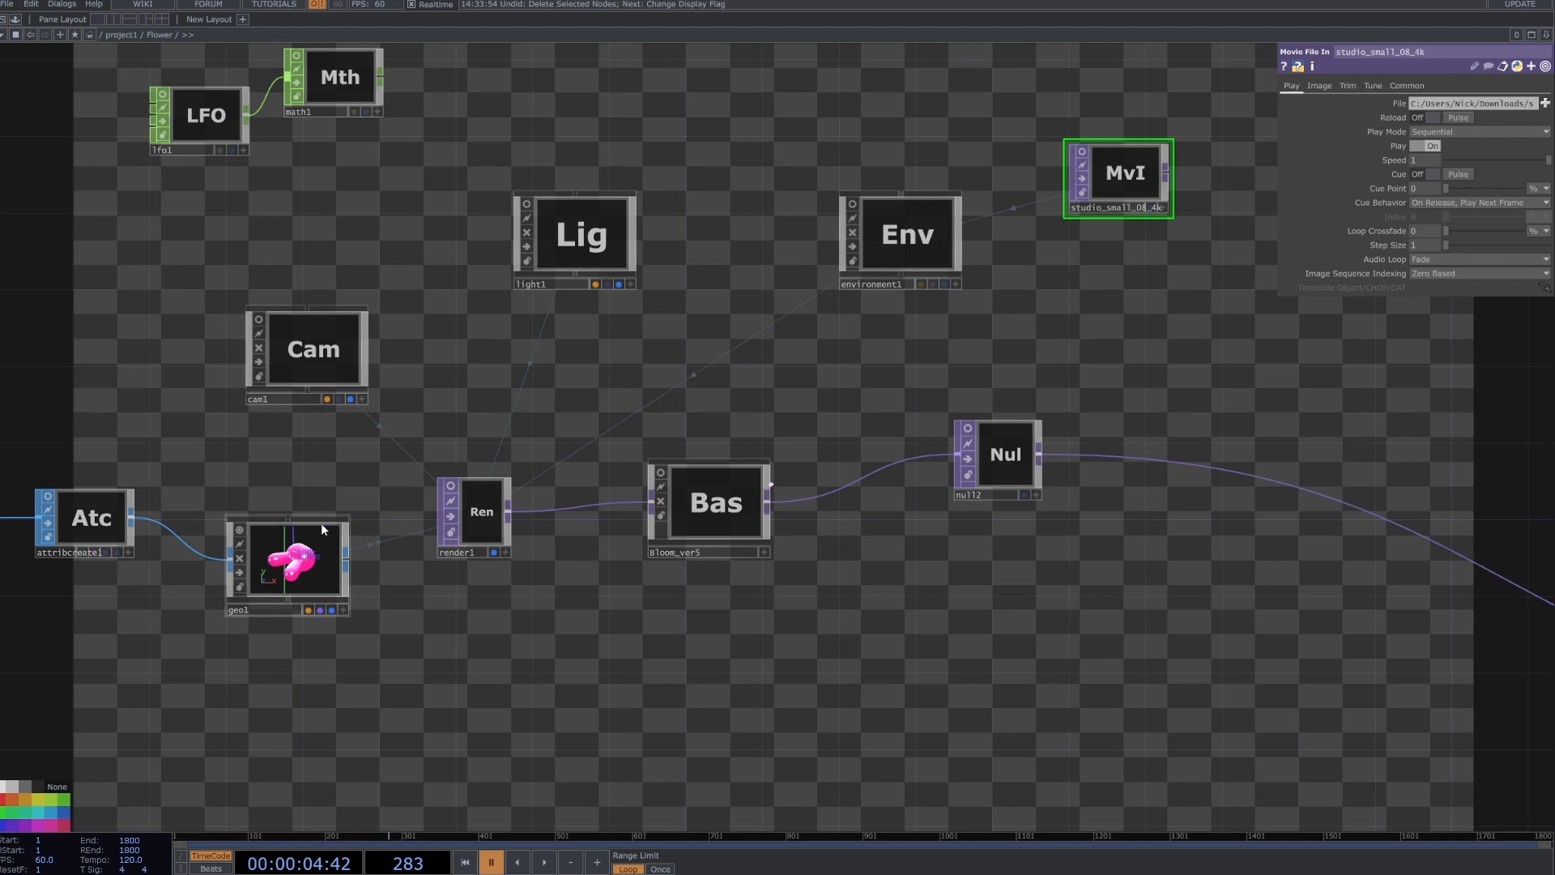
{"action": "left_click", "coordinate": [871, 210]}
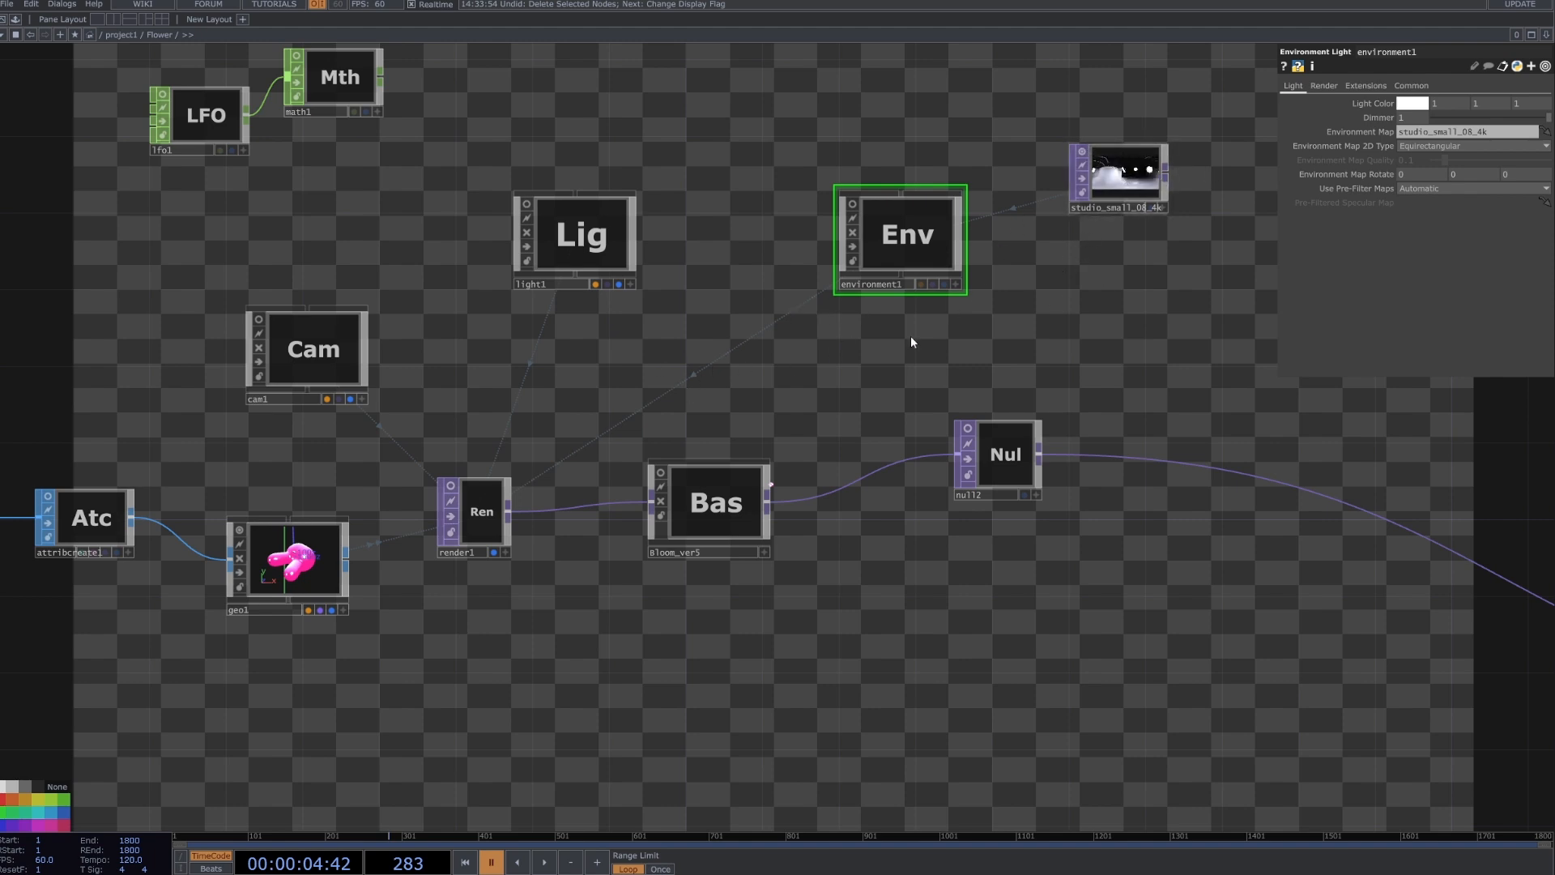
{"action": "scroll", "coordinate": [559, 377], "scroll_direction": "down", "scroll_amount": 3}
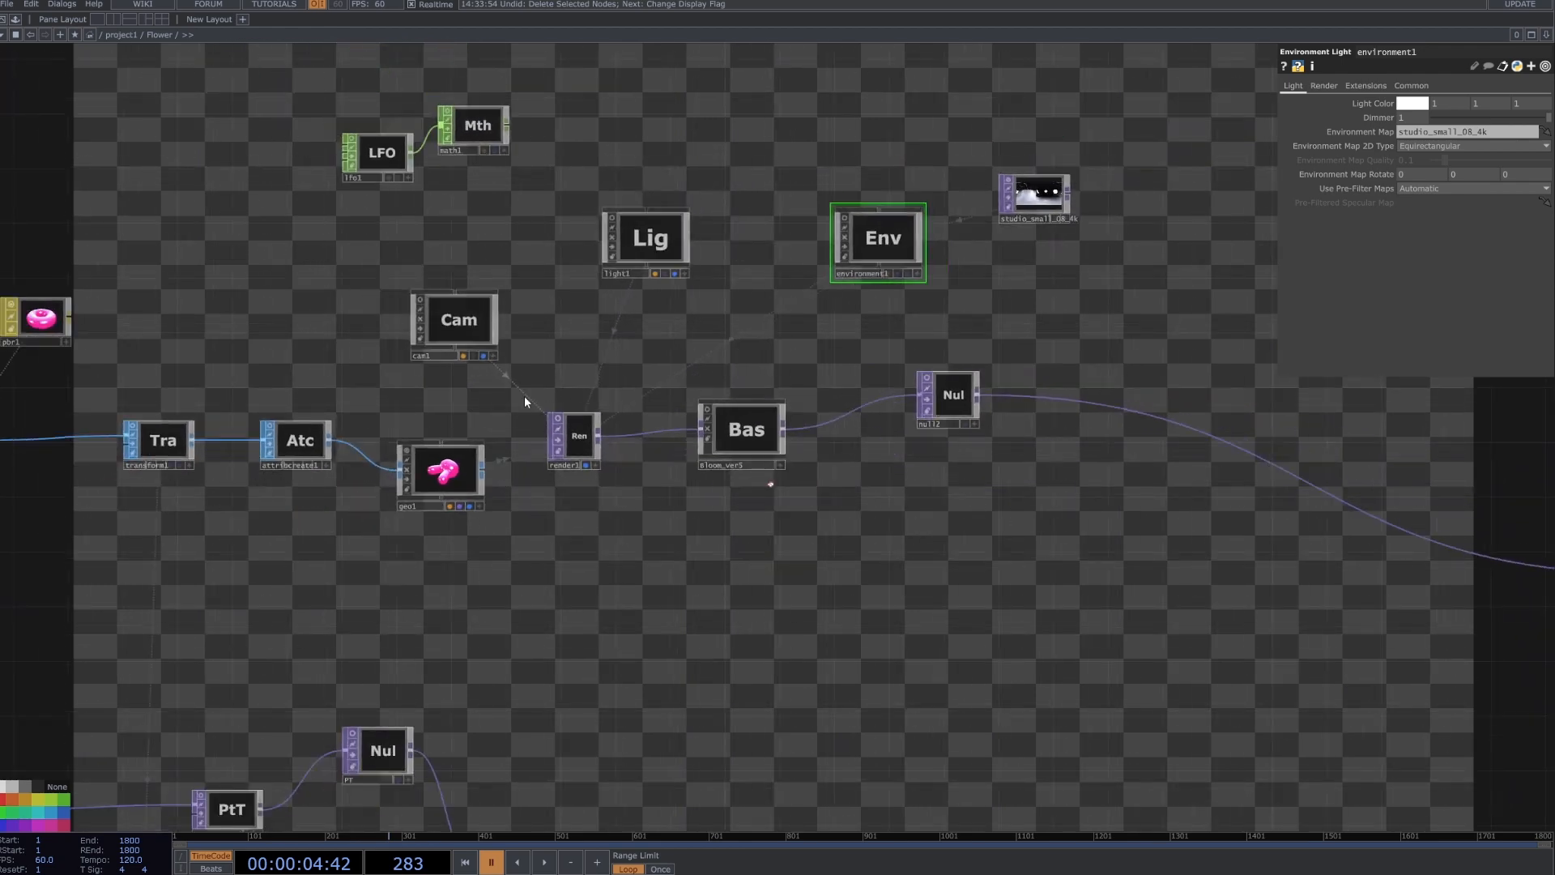
Select render1 and look up the Render TOP by searching the operator list for "re", without creating a node.
{"action": "scroll", "coordinate": [639, 411], "scroll_direction": "up", "scroll_amount": 3}
{"action": "left_click", "coordinate": [664, 400]}
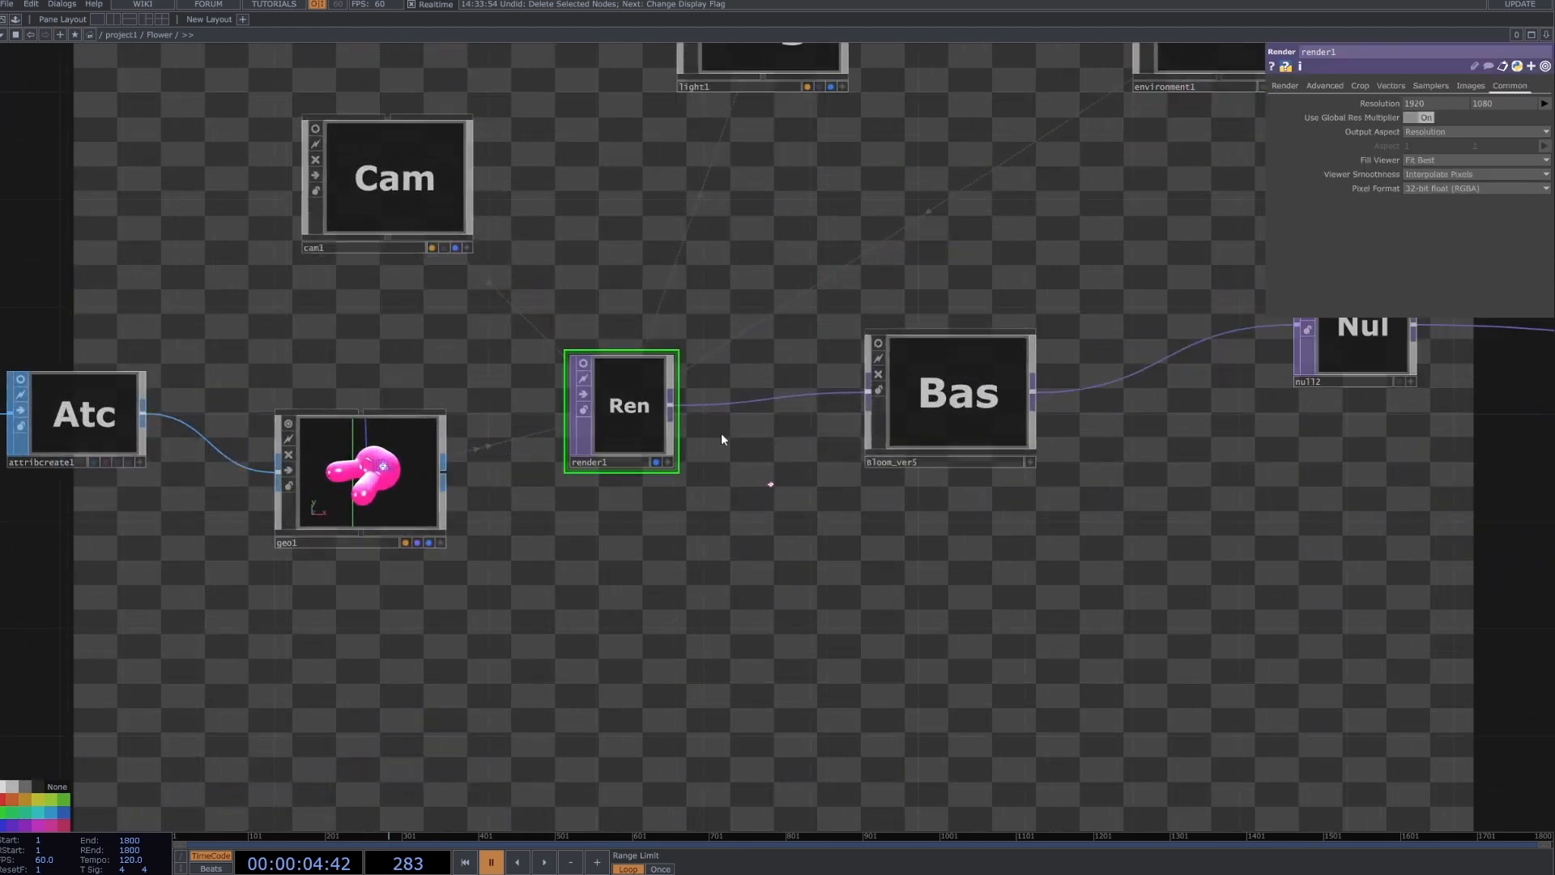
{"action": "key", "text": "Tab"}
{"action": "left_click", "coordinate": [534, 269]}
{"action": "type", "text": "re"}
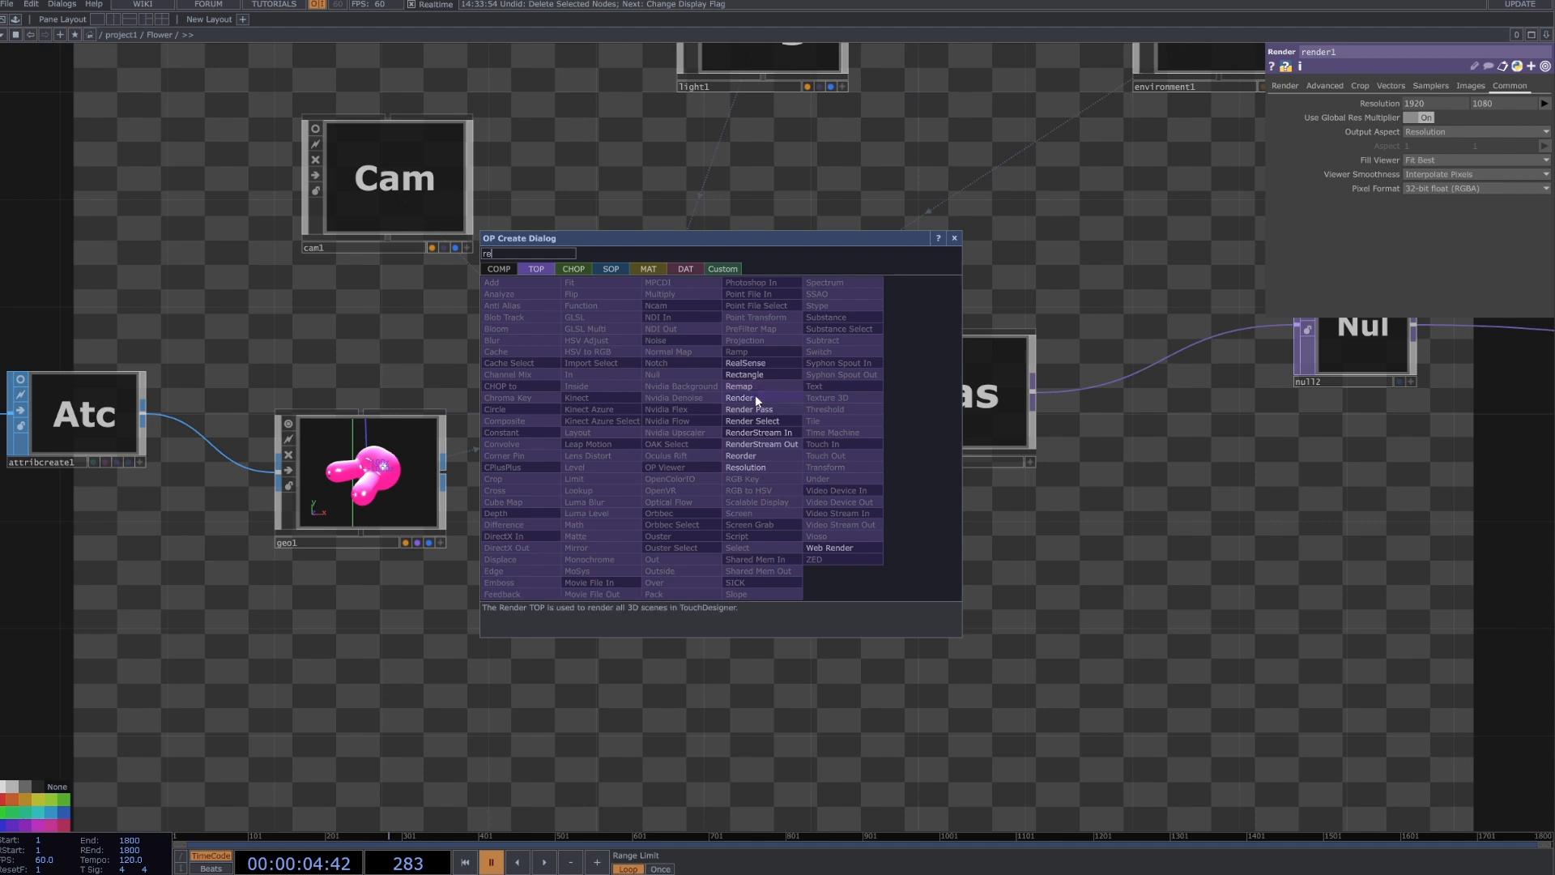
{"action": "key", "text": "Escape"}
Review render1's camera, geometry and lights parameters, and turn on cam1's preview to check its view parameters.
{"action": "left_click", "coordinate": [1290, 89]}
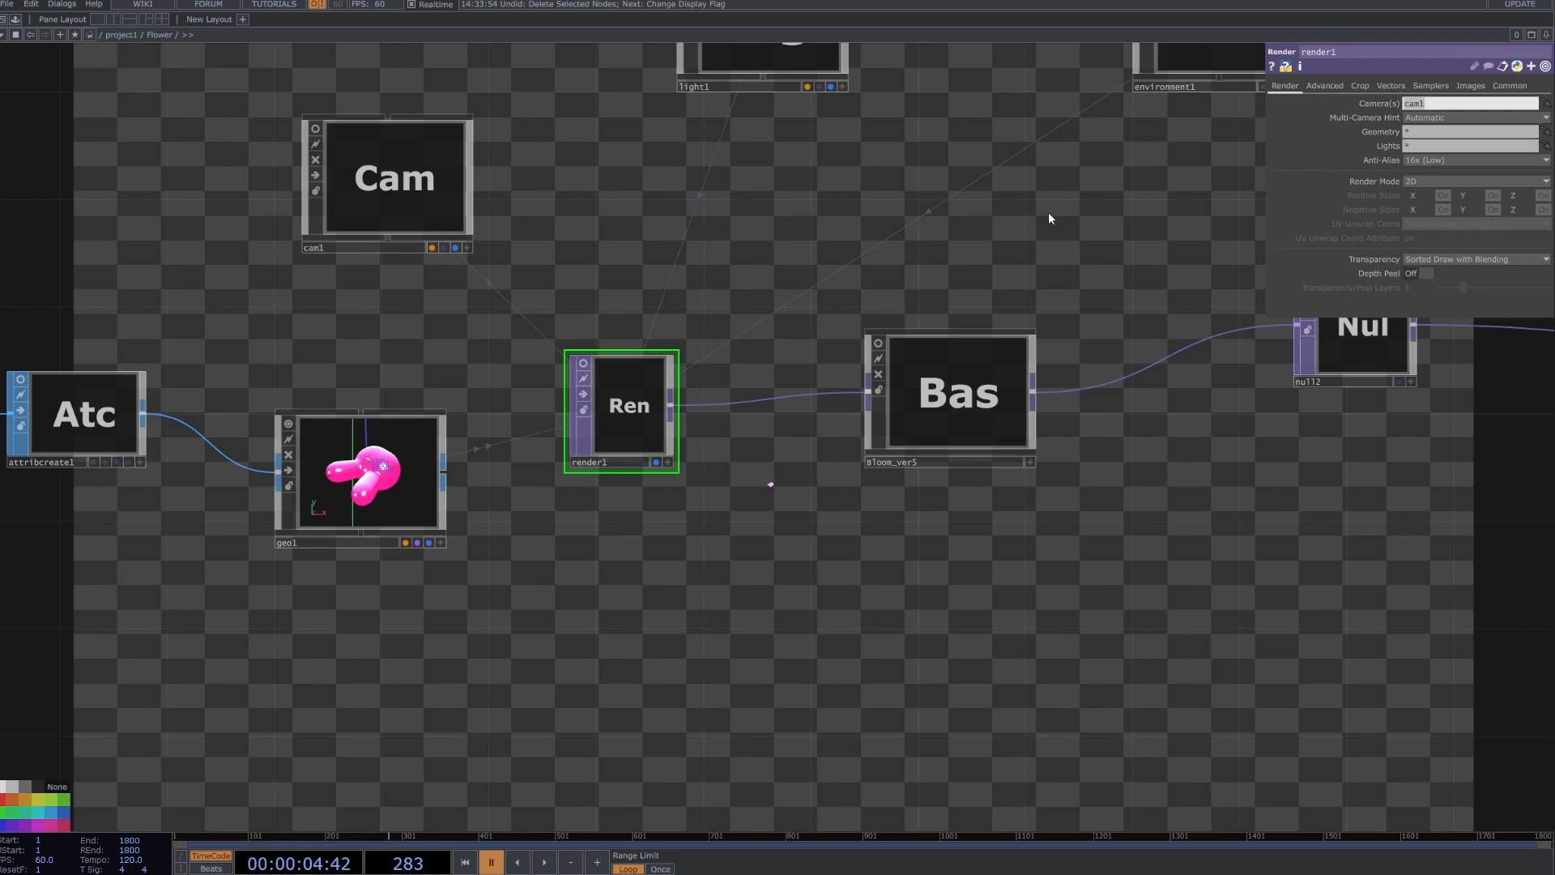
{"action": "left_click", "coordinate": [434, 162]}
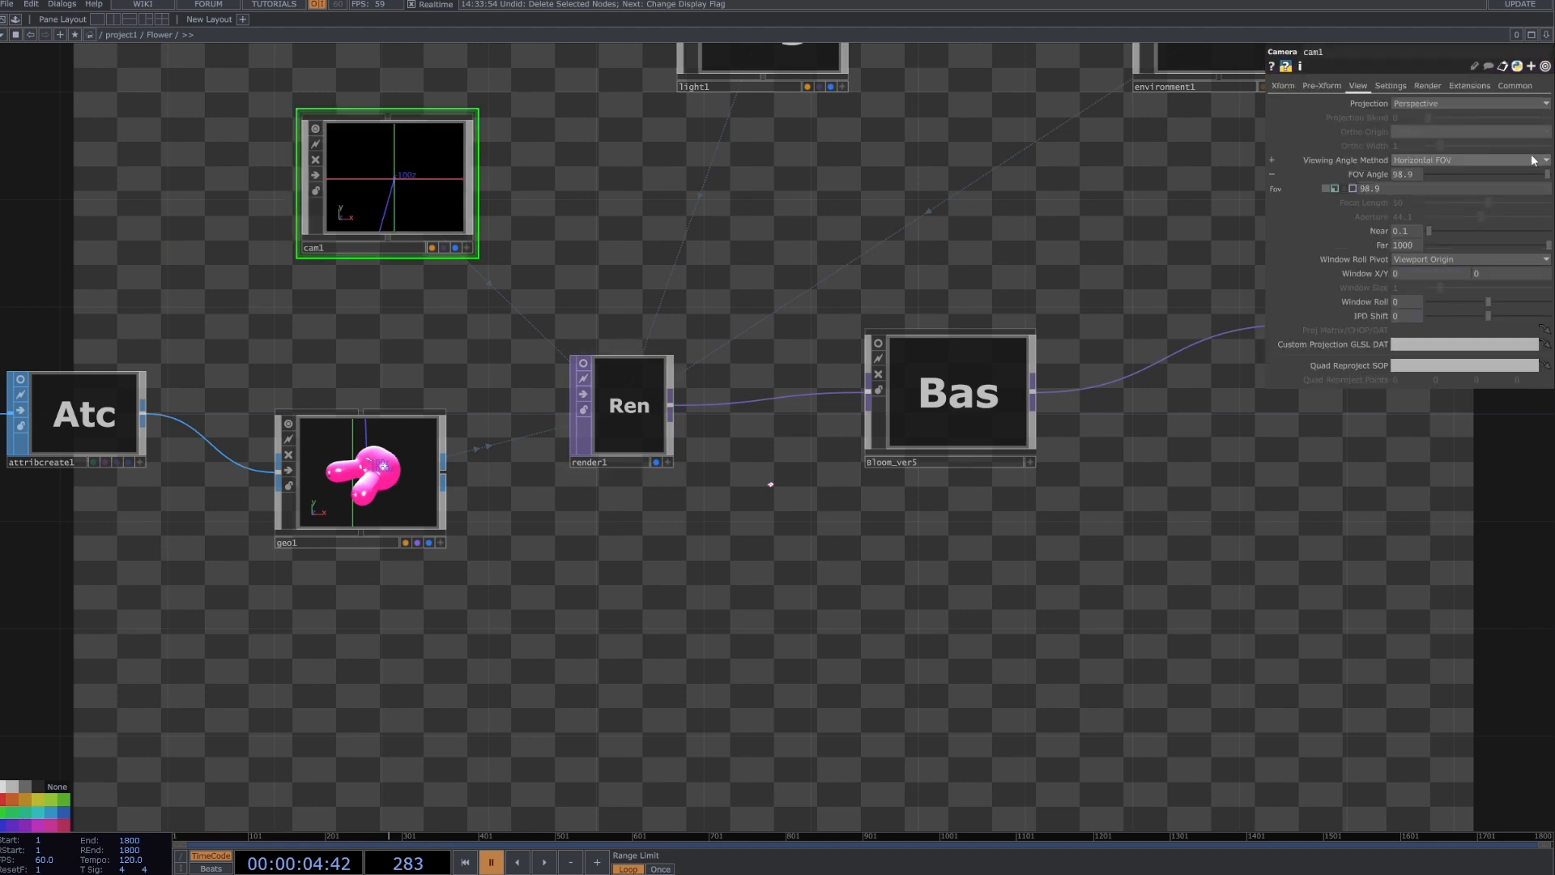
{"action": "left_click", "coordinate": [600, 393]}
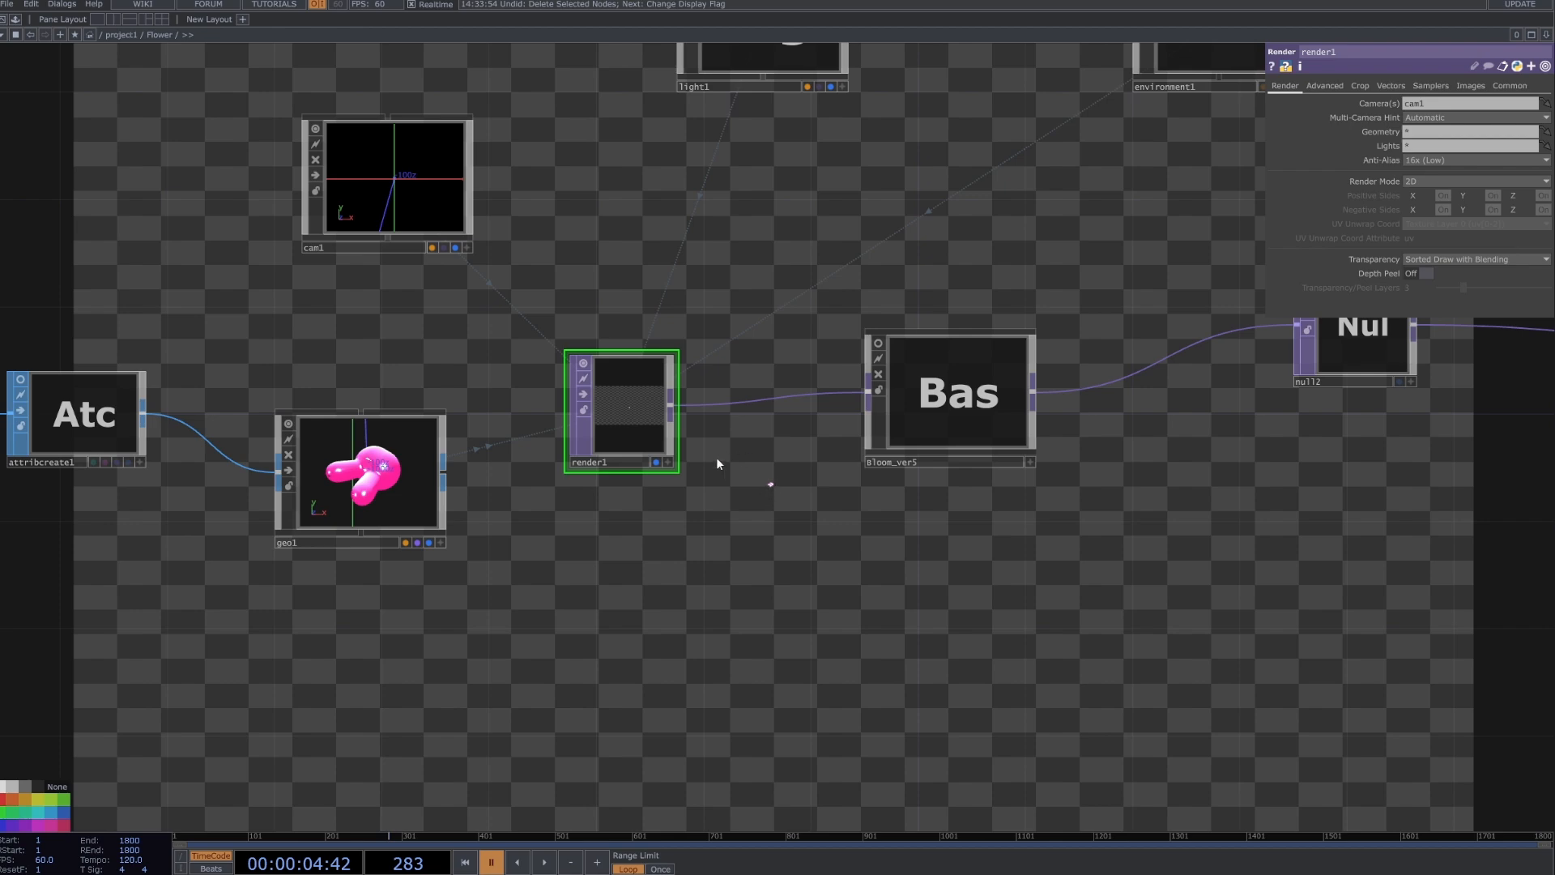
Turn off the display of render1's output behind the network.
{"action": "scroll", "coordinate": [701, 421], "scroll_direction": "down", "scroll_amount": 5}
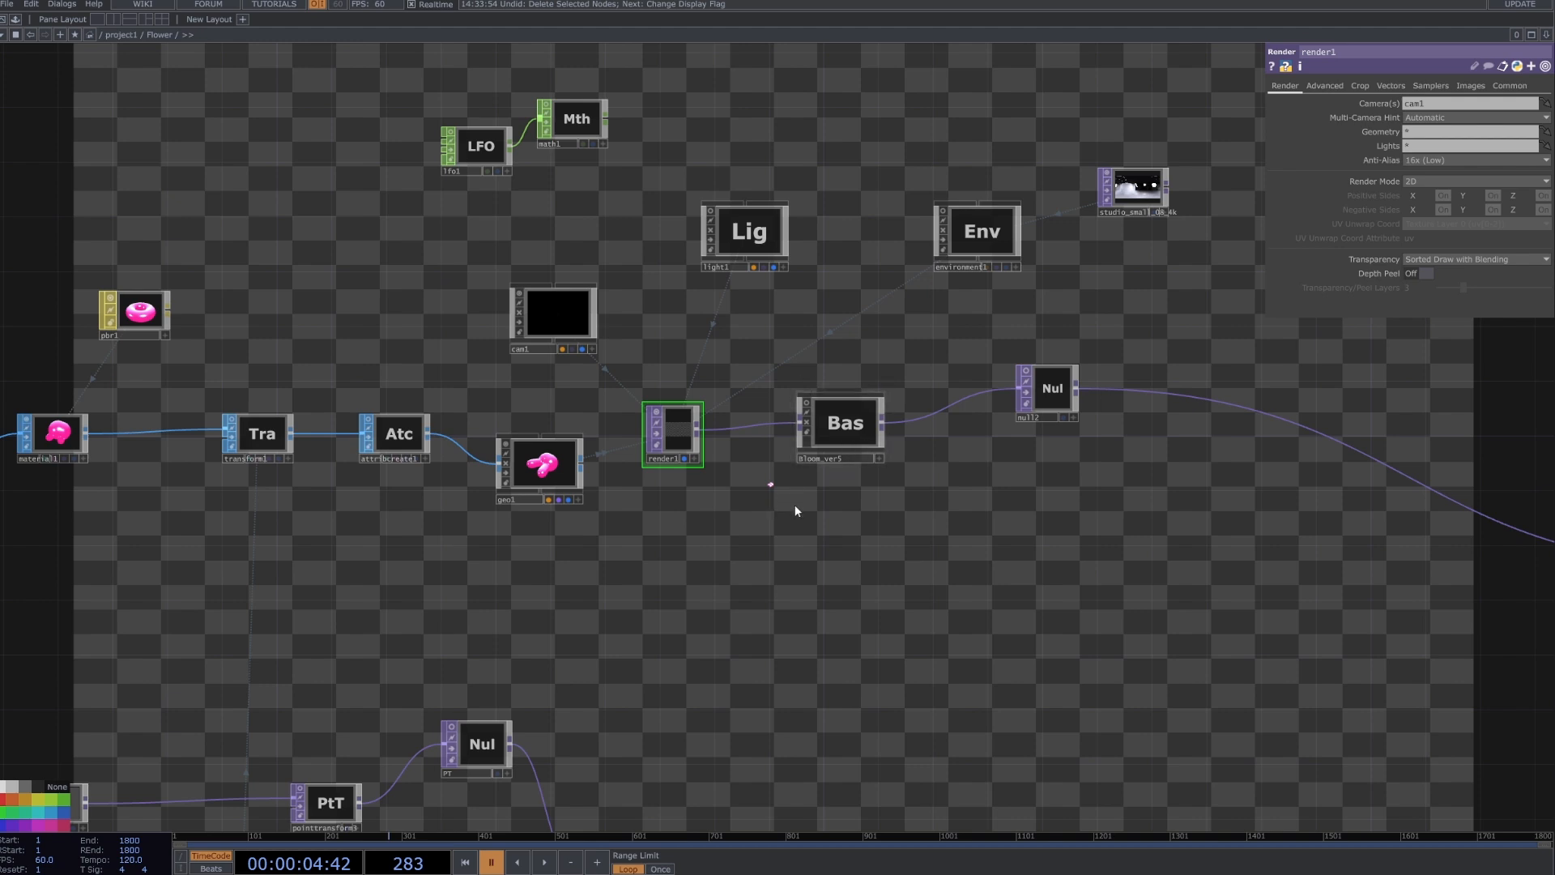
{"action": "left_click", "coordinate": [685, 458]}
Select polyreduce2 on the lower branch from the bunny mesh, review its reduction parameters and turn on its preview.
{"action": "left_click_drag", "start_coordinate": [630, 542], "coordinate": [928, 428]}
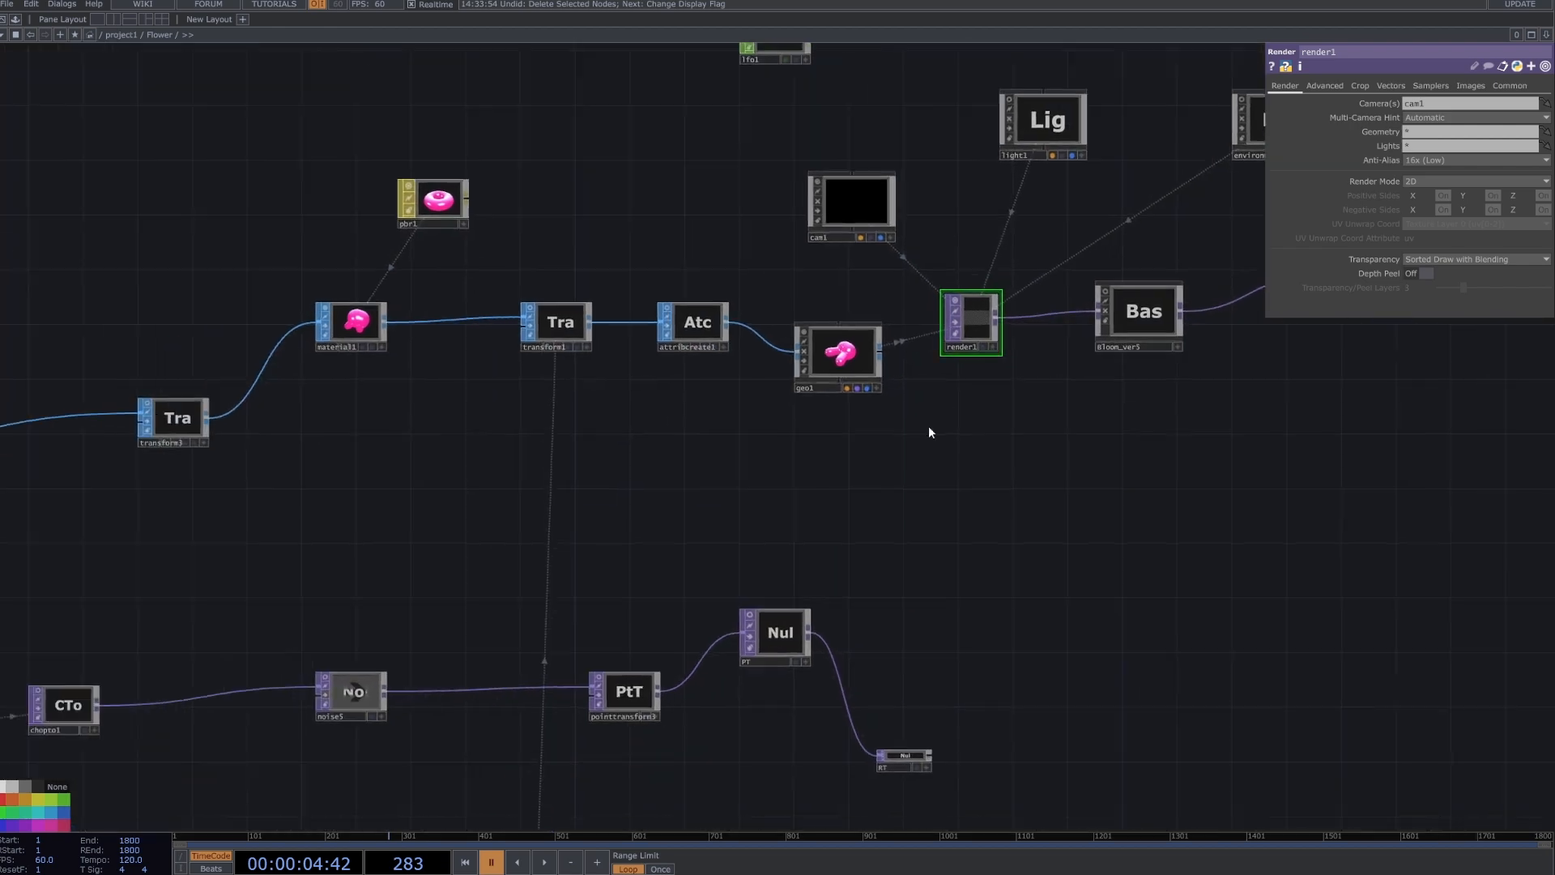
{"action": "scroll", "coordinate": [928, 428], "scroll_direction": "down", "scroll_amount": 3}
{"action": "left_click_drag", "start_coordinate": [437, 550], "coordinate": [780, 465]}
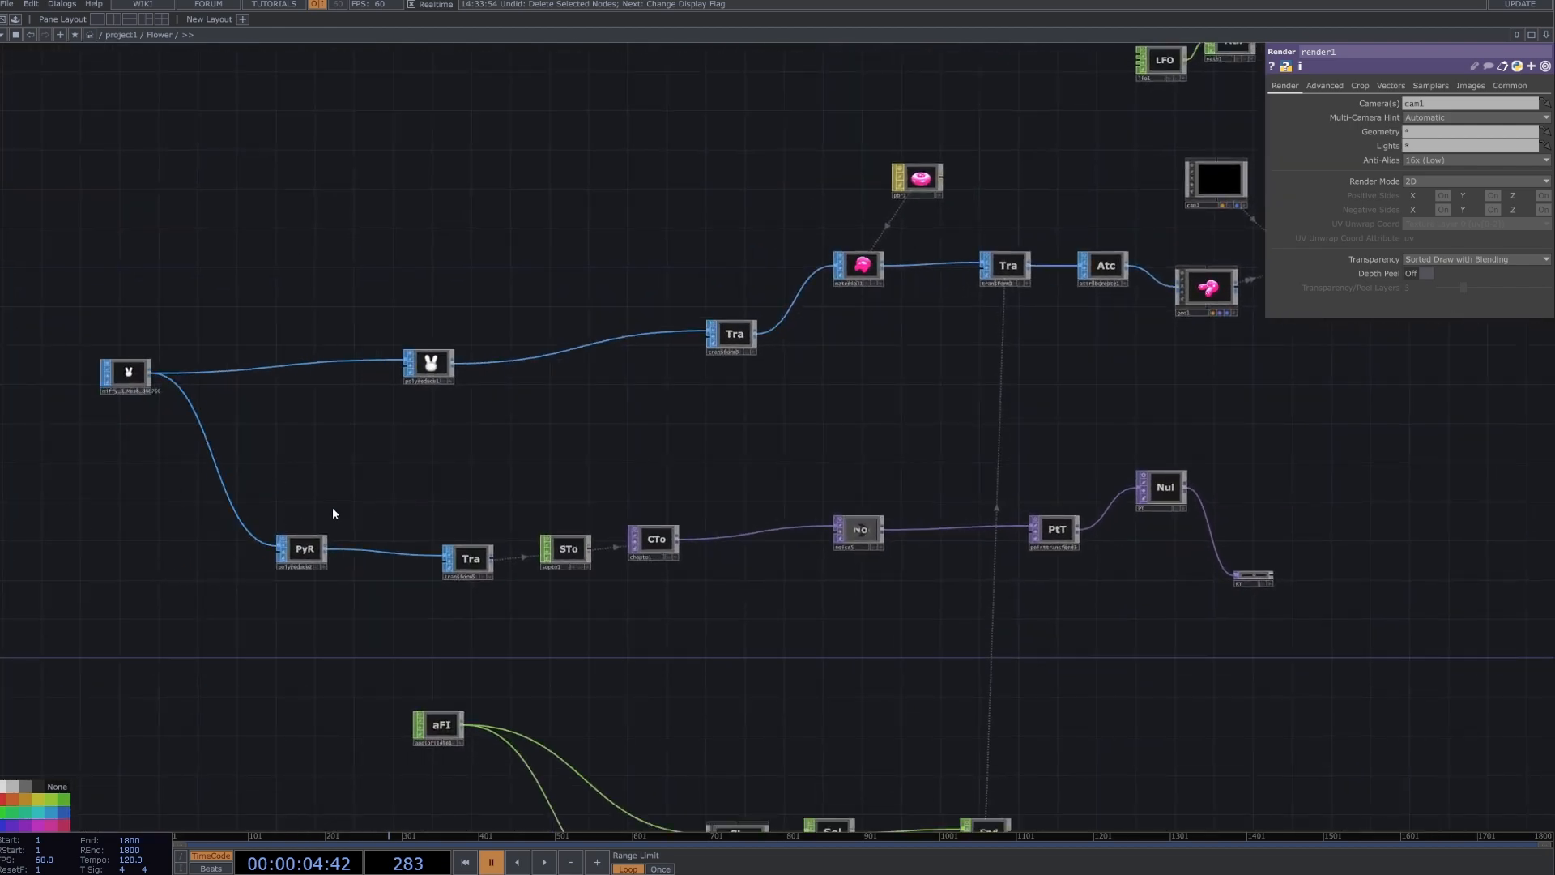
{"action": "scroll", "coordinate": [332, 507], "scroll_direction": "up", "scroll_amount": 4}
{"action": "left_click_drag", "start_coordinate": [281, 506], "coordinate": [628, 436]}
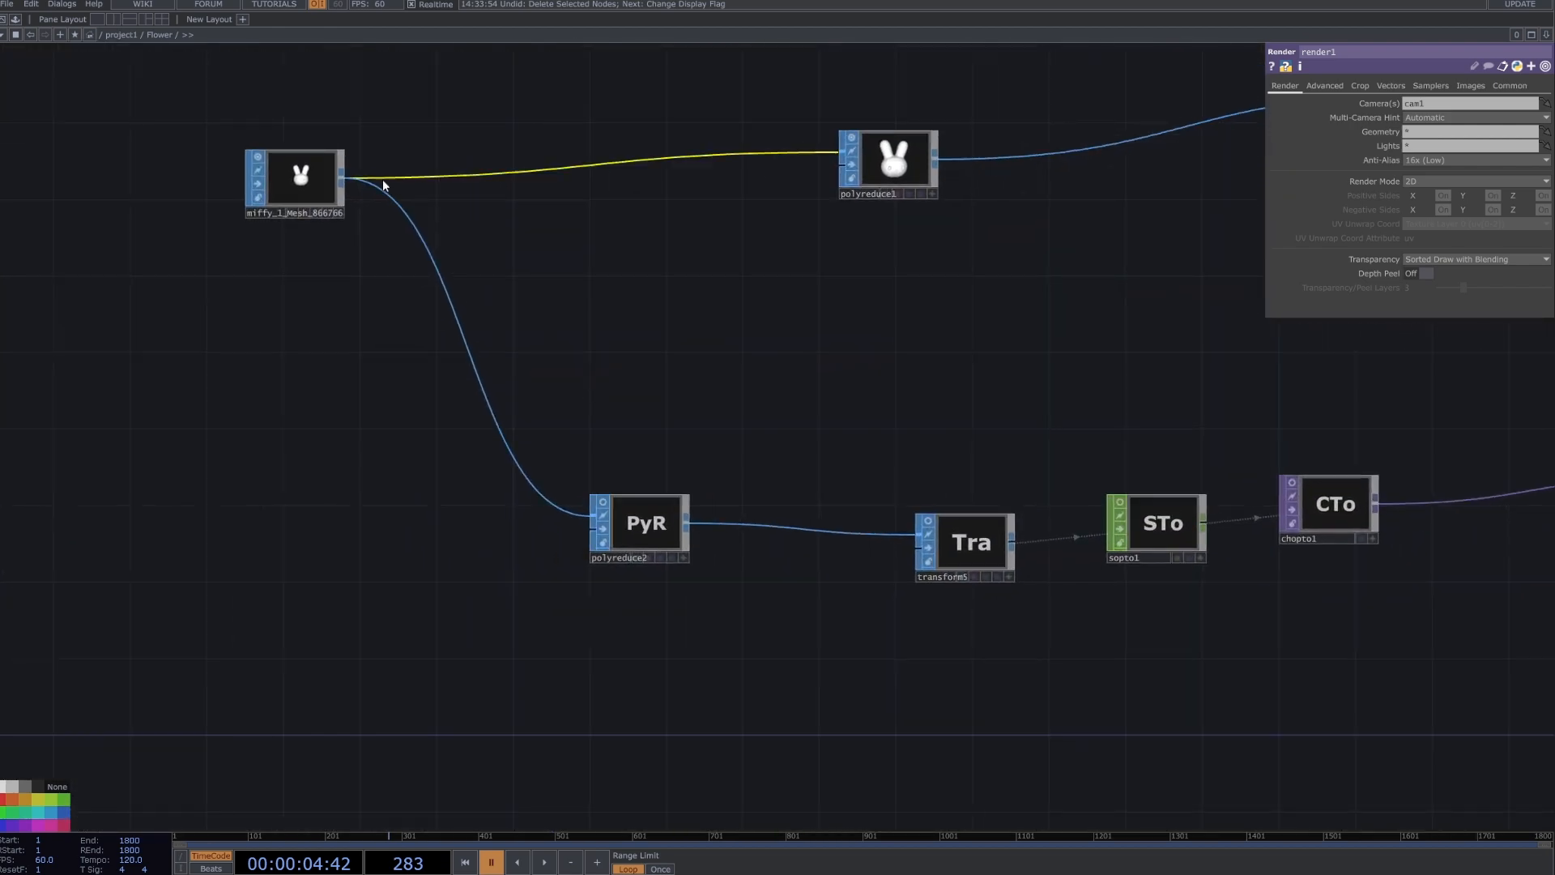
{"action": "left_click", "coordinate": [641, 524]}
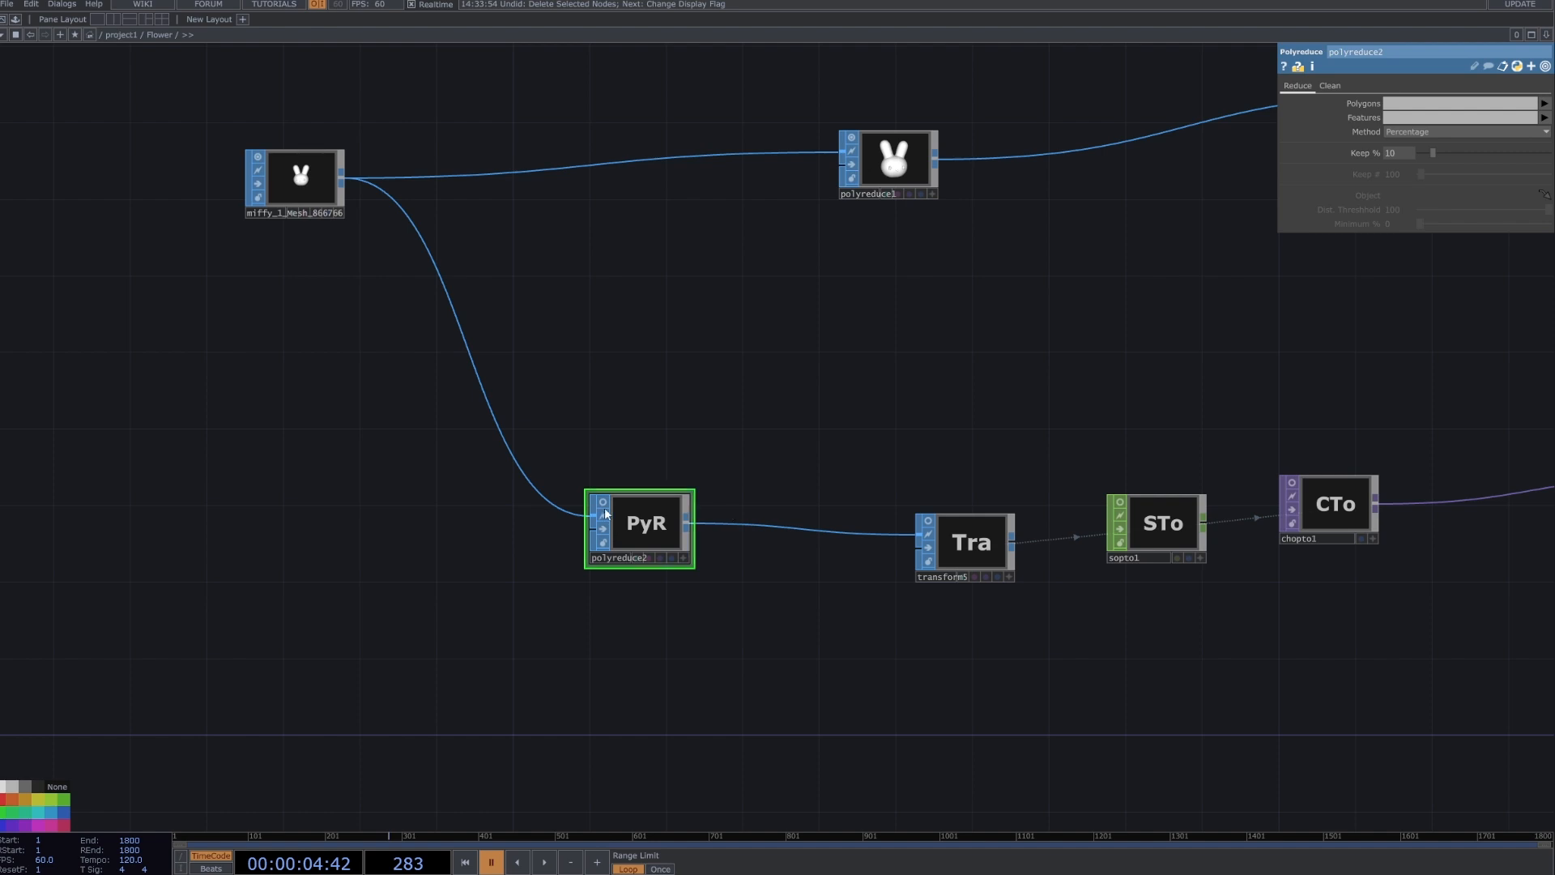
{"action": "left_click", "coordinate": [679, 558]}
{"action": "scroll", "coordinate": [643, 519], "scroll_direction": "up", "scroll_amount": 6}
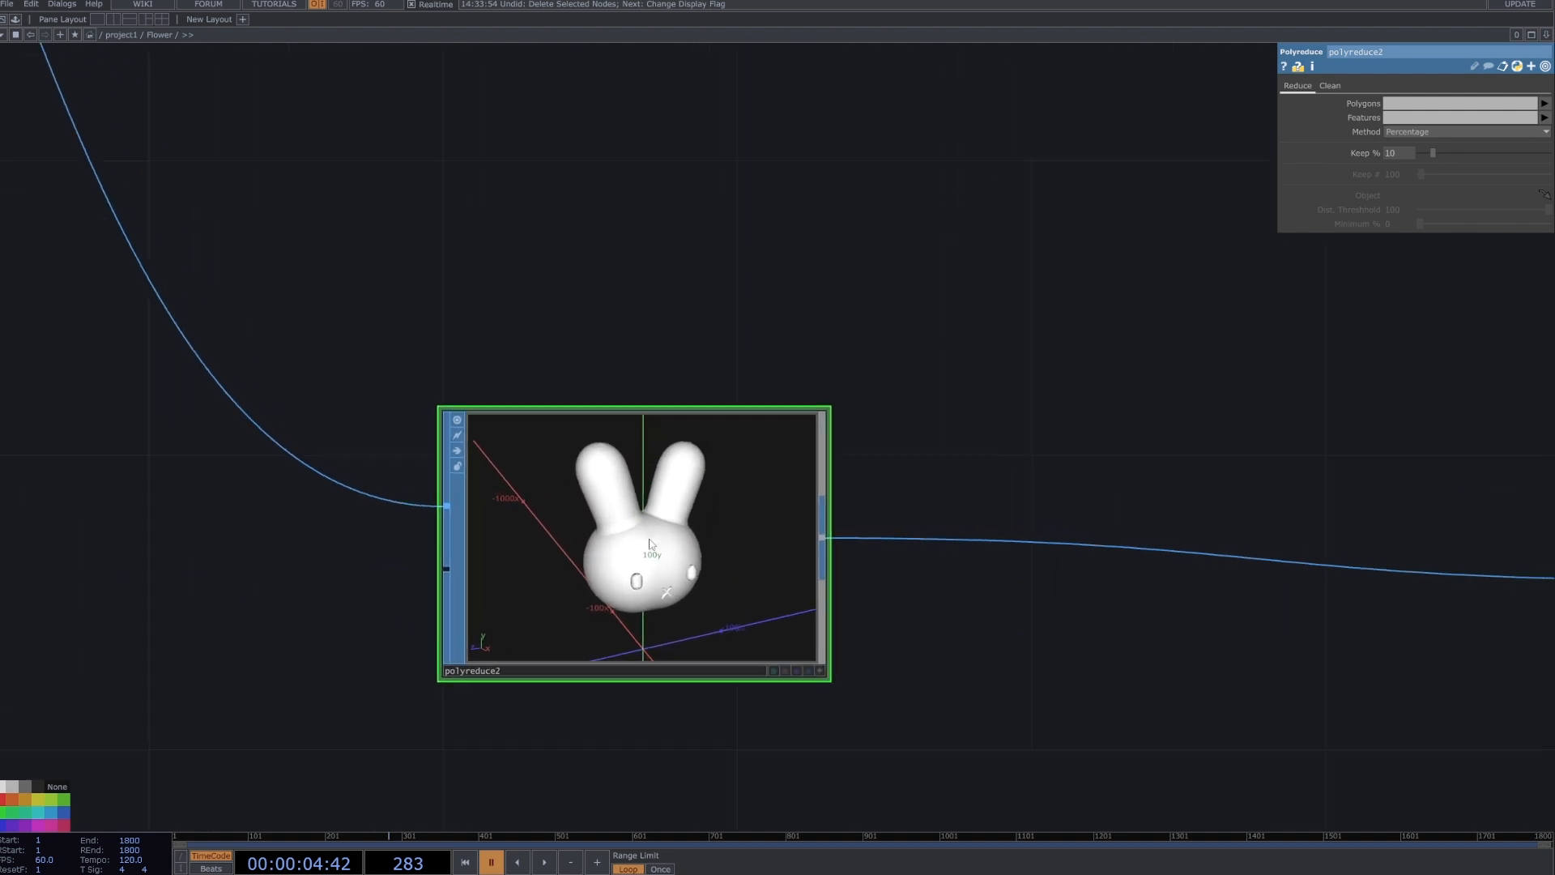
Make polyreduce2's viewer interactive, inspect the reduced bunny mesh up close and leave the viewer.
{"action": "left_click", "coordinate": [819, 670]}
{"action": "left_click_drag", "start_coordinate": [746, 627], "coordinate": [648, 623]}
{"action": "scroll", "coordinate": [644, 573], "scroll_direction": "up", "scroll_amount": 5}
{"action": "scroll", "coordinate": [644, 573], "scroll_direction": "up", "scroll_amount": 3}
{"action": "scroll", "coordinate": [648, 583], "scroll_direction": "down", "scroll_amount": 5}
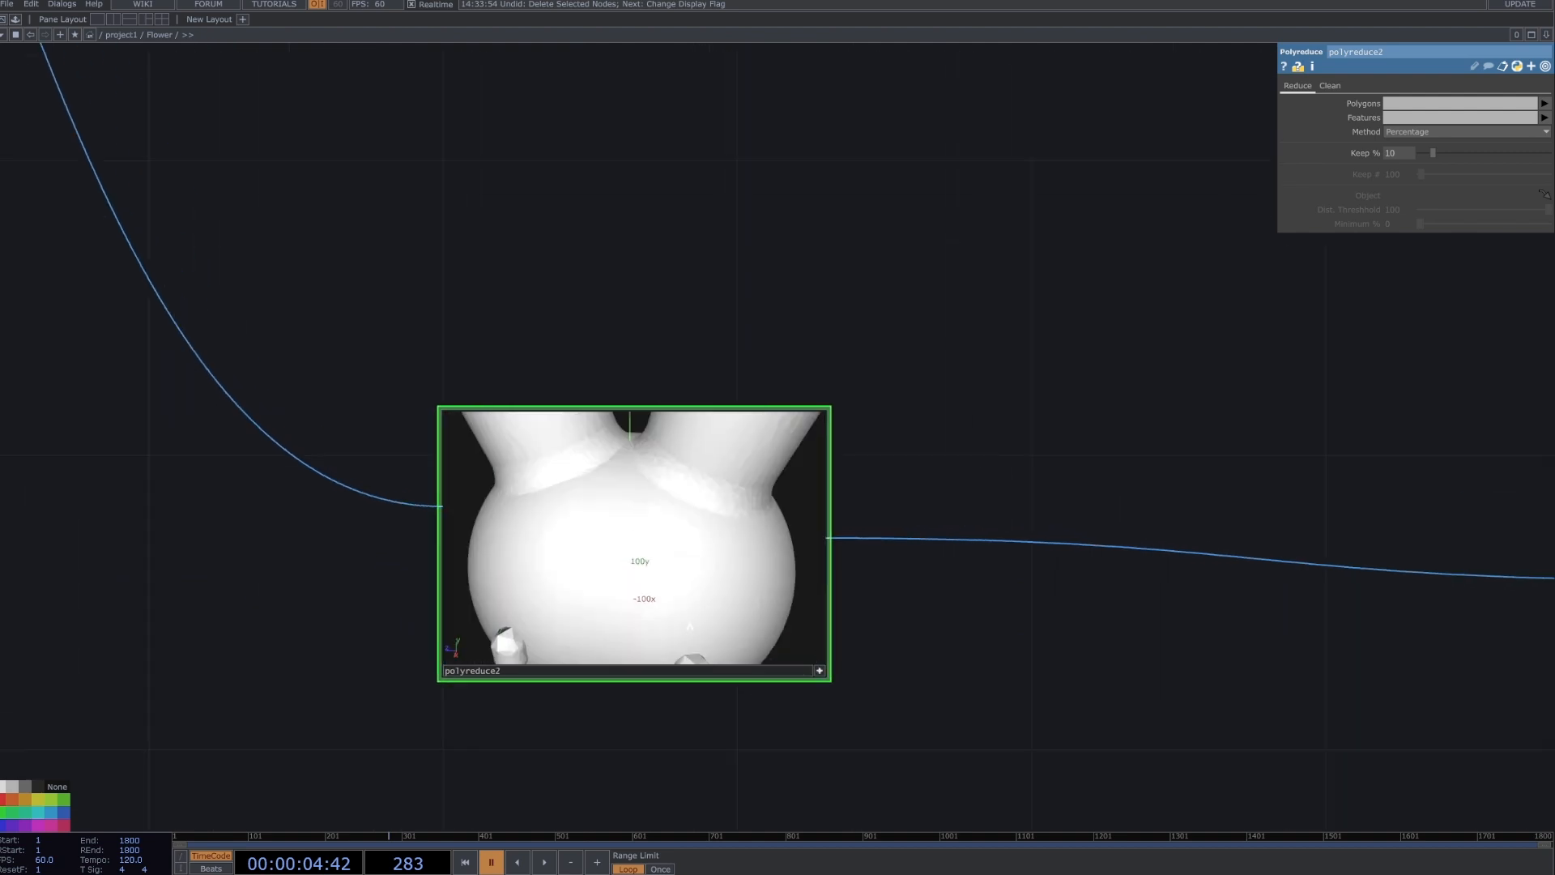
{"action": "left_click_drag", "start_coordinate": [878, 580], "coordinate": [798, 435]}
{"action": "left_click", "coordinate": [739, 525]}
Select transform5 to review its translate parameters, and move sopto1 slightly lower in the network.
{"action": "scroll", "coordinate": [844, 541], "scroll_direction": "down", "scroll_amount": 3}
{"action": "left_click_drag", "start_coordinate": [845, 542], "coordinate": [388, 482]}
{"action": "scroll", "coordinate": [446, 525], "scroll_direction": "down", "scroll_amount": 3}
{"action": "left_click", "coordinate": [667, 476]}
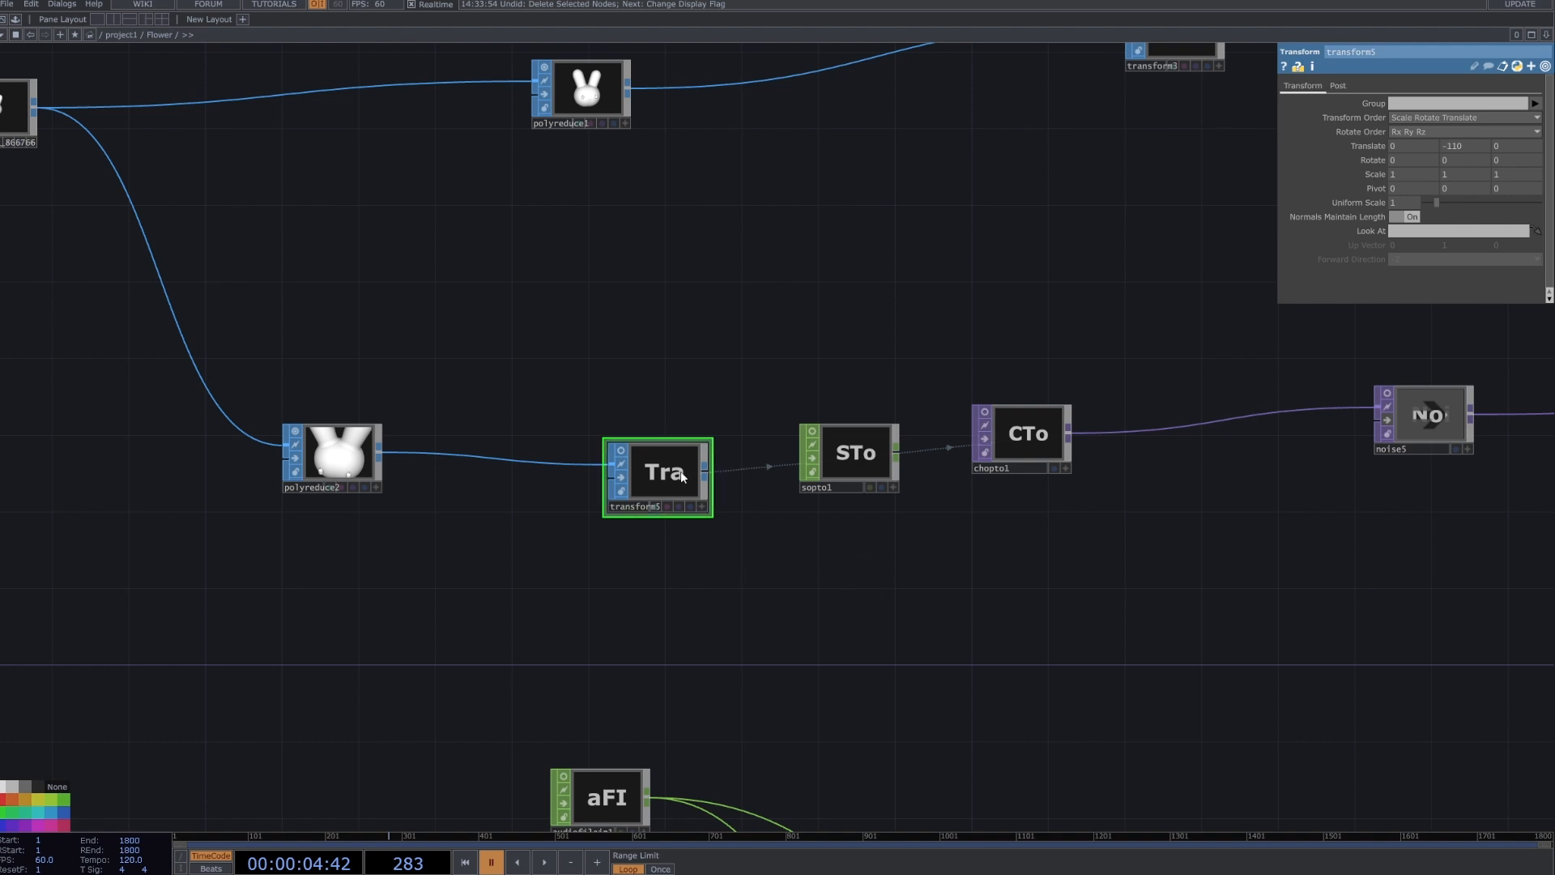
{"action": "left_click_drag", "start_coordinate": [864, 456], "coordinate": [862, 494]}
{"action": "left_click_drag", "start_coordinate": [792, 583], "coordinate": [691, 573]}
Look up the SOP to CHOP operator from transform5's output and review sopto1's source and position parameters.
{"action": "right_click", "coordinate": [606, 472]}
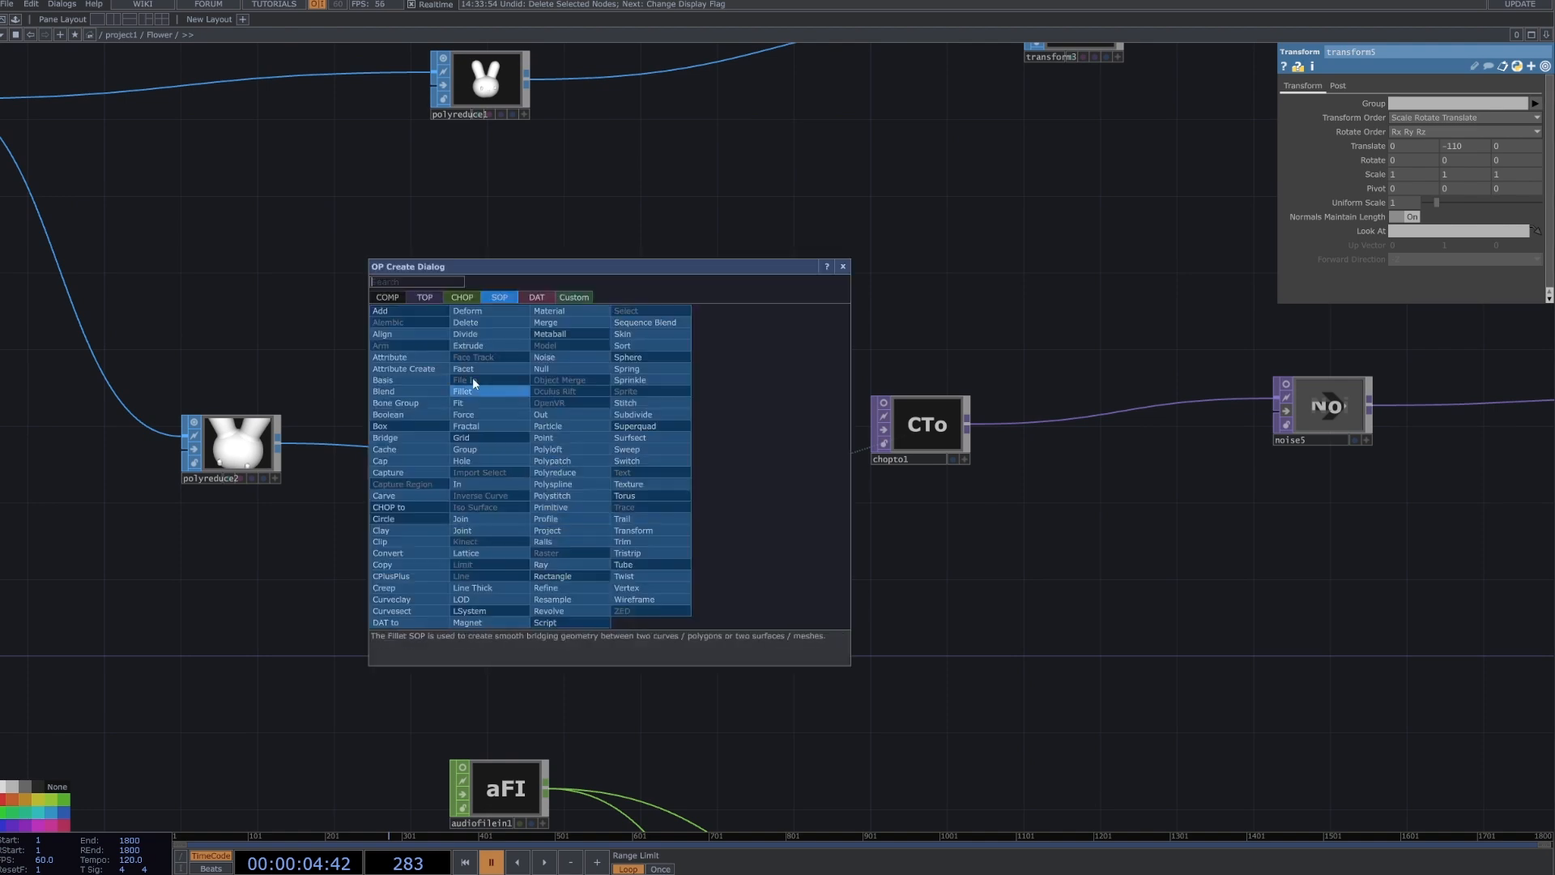
{"action": "left_click", "coordinate": [463, 298]}
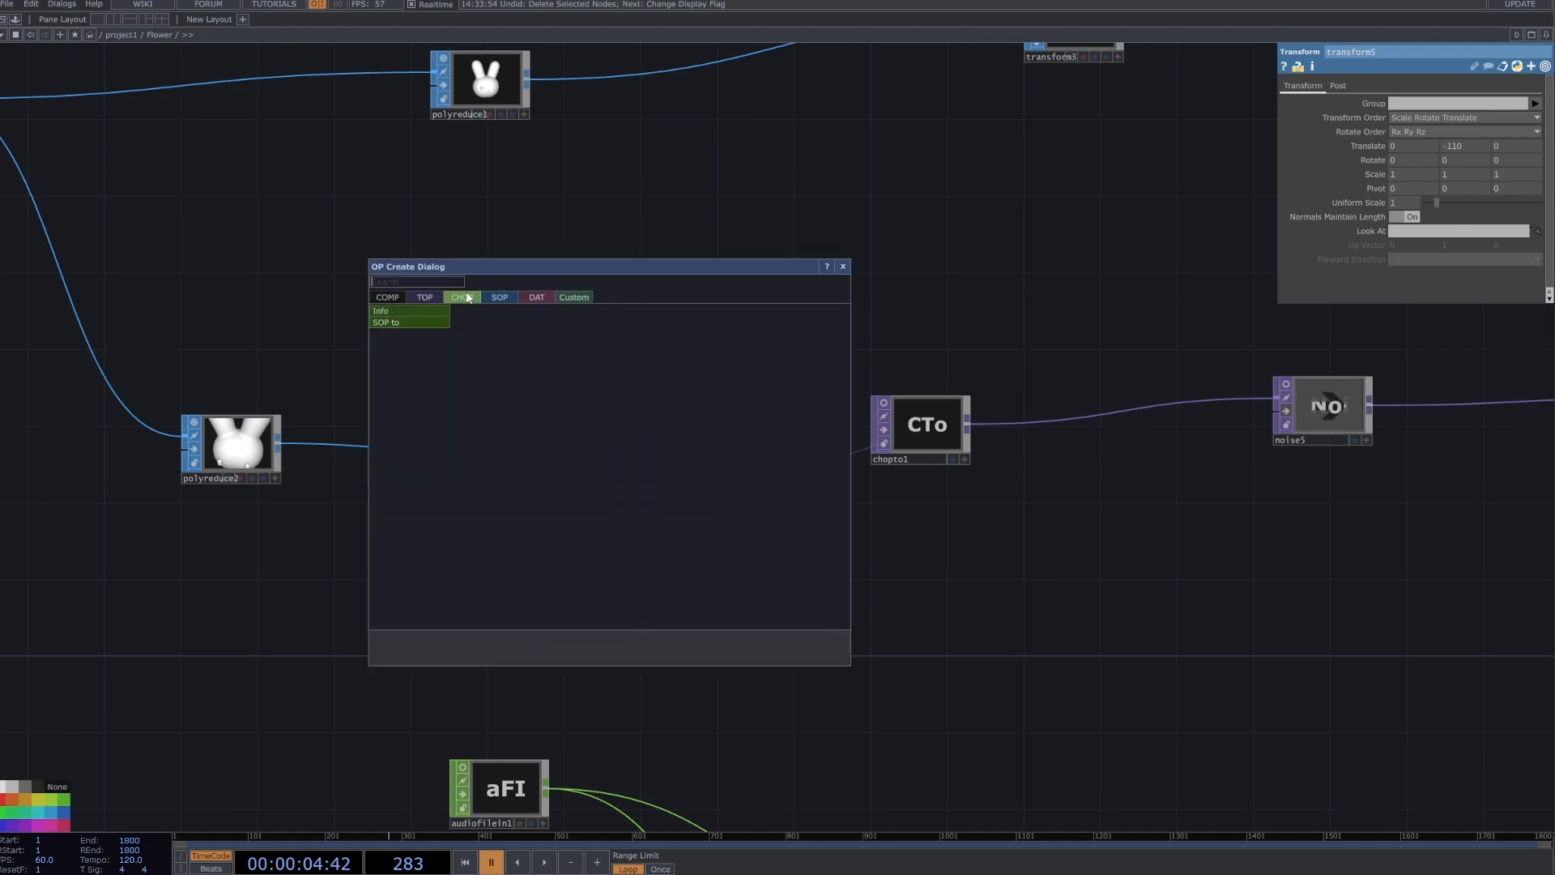
{"action": "left_click", "coordinate": [431, 321]}
{"action": "left_click", "coordinate": [723, 518]}
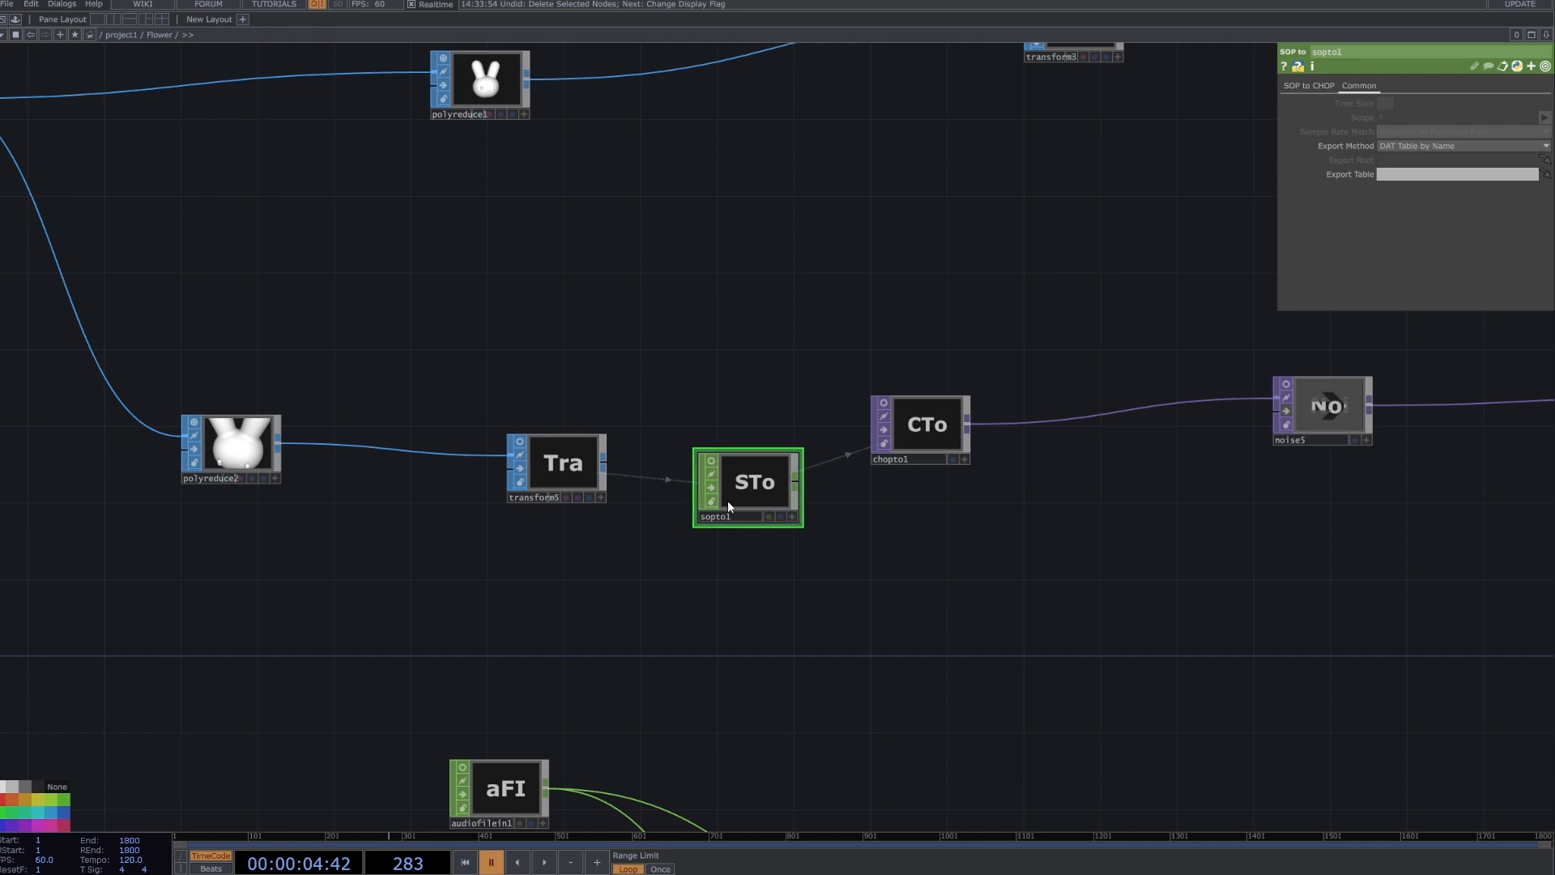
{"action": "left_click", "coordinate": [1308, 85]}
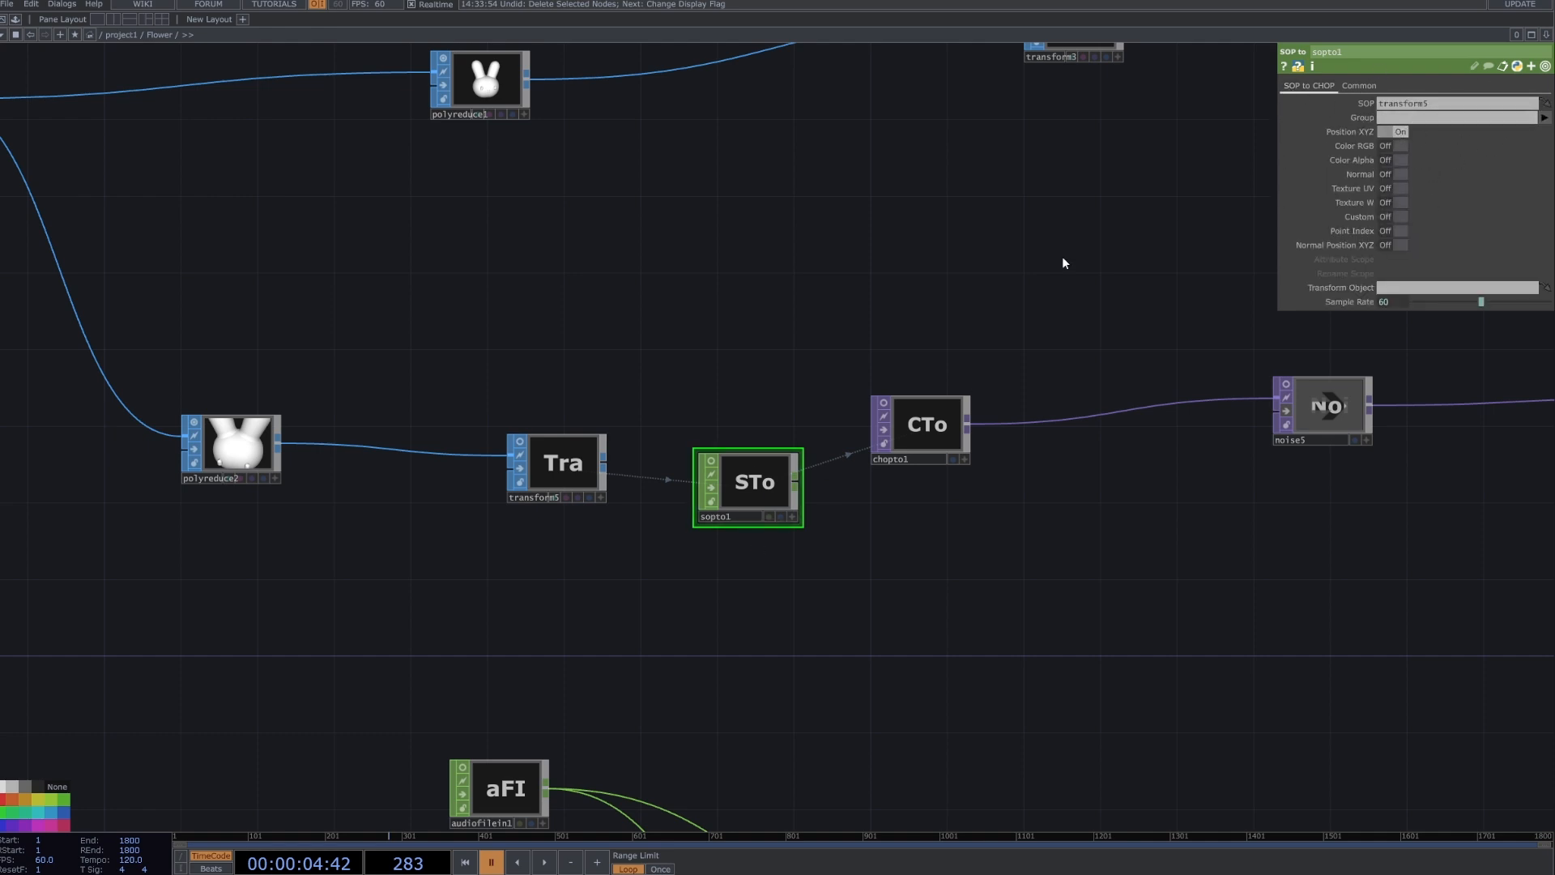
Look up the TOP operators available from sopto1's output and check chopto1's Data Format options.
{"action": "left_click", "coordinate": [904, 401]}
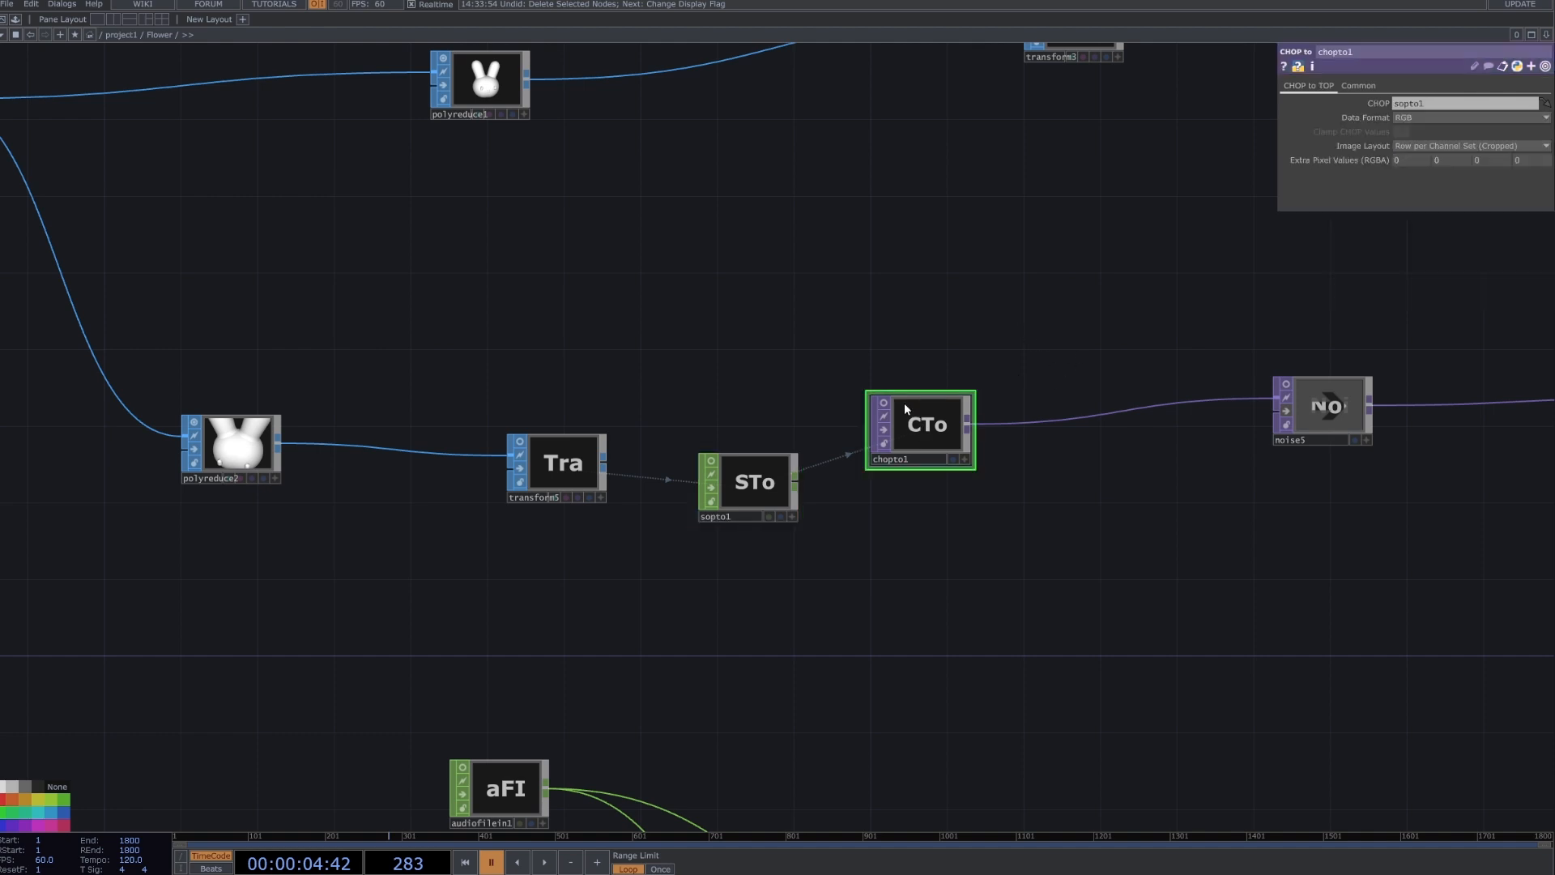
{"action": "right_click", "coordinate": [797, 479]}
{"action": "left_click", "coordinate": [620, 316]}
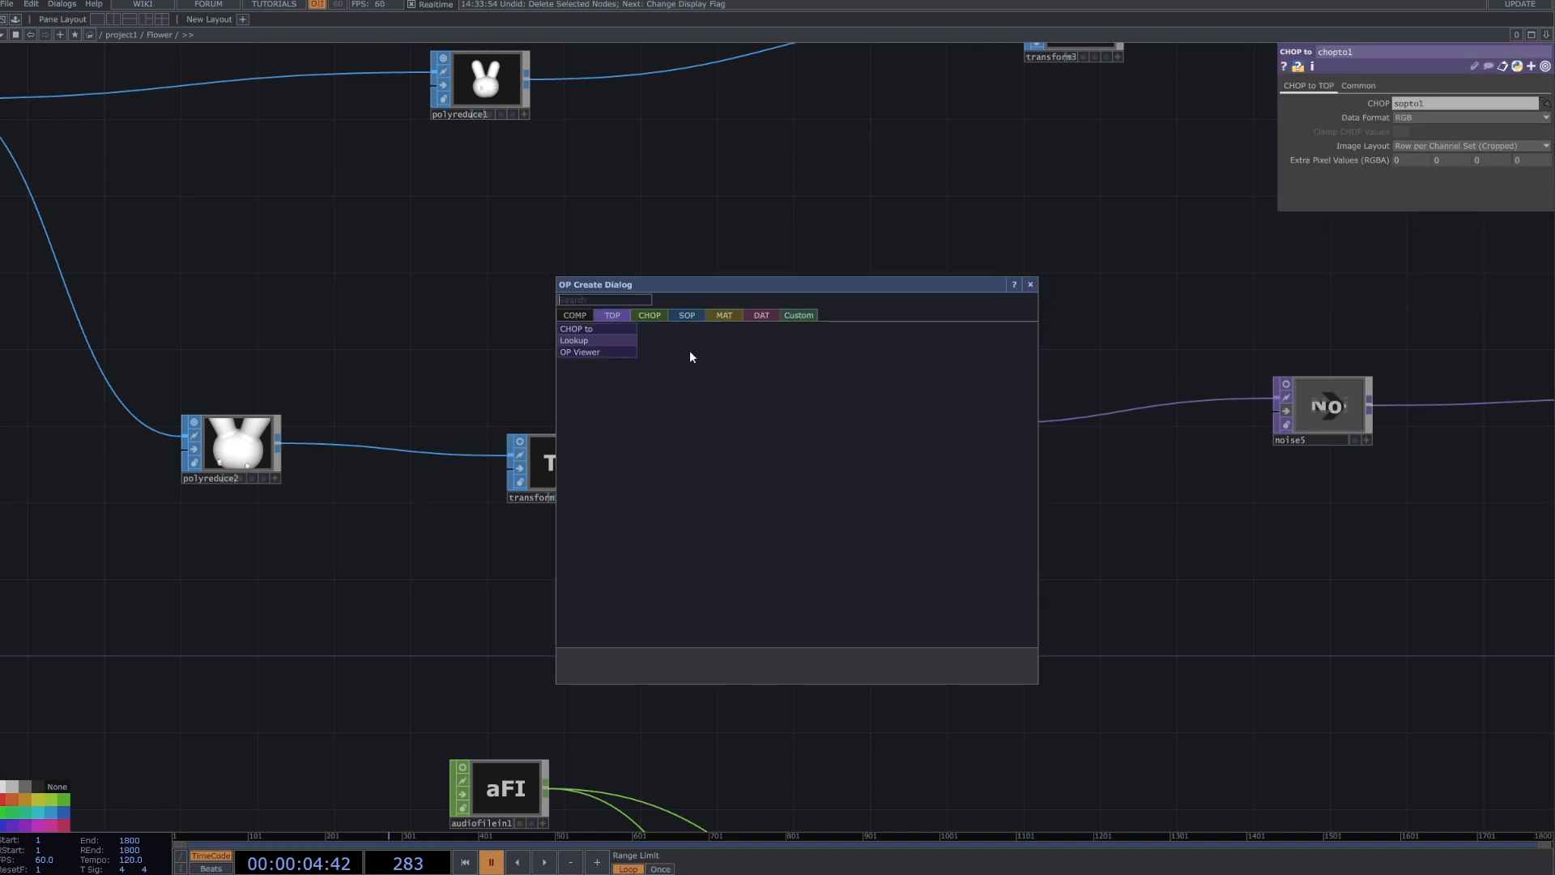
{"action": "left_click", "coordinate": [1132, 419]}
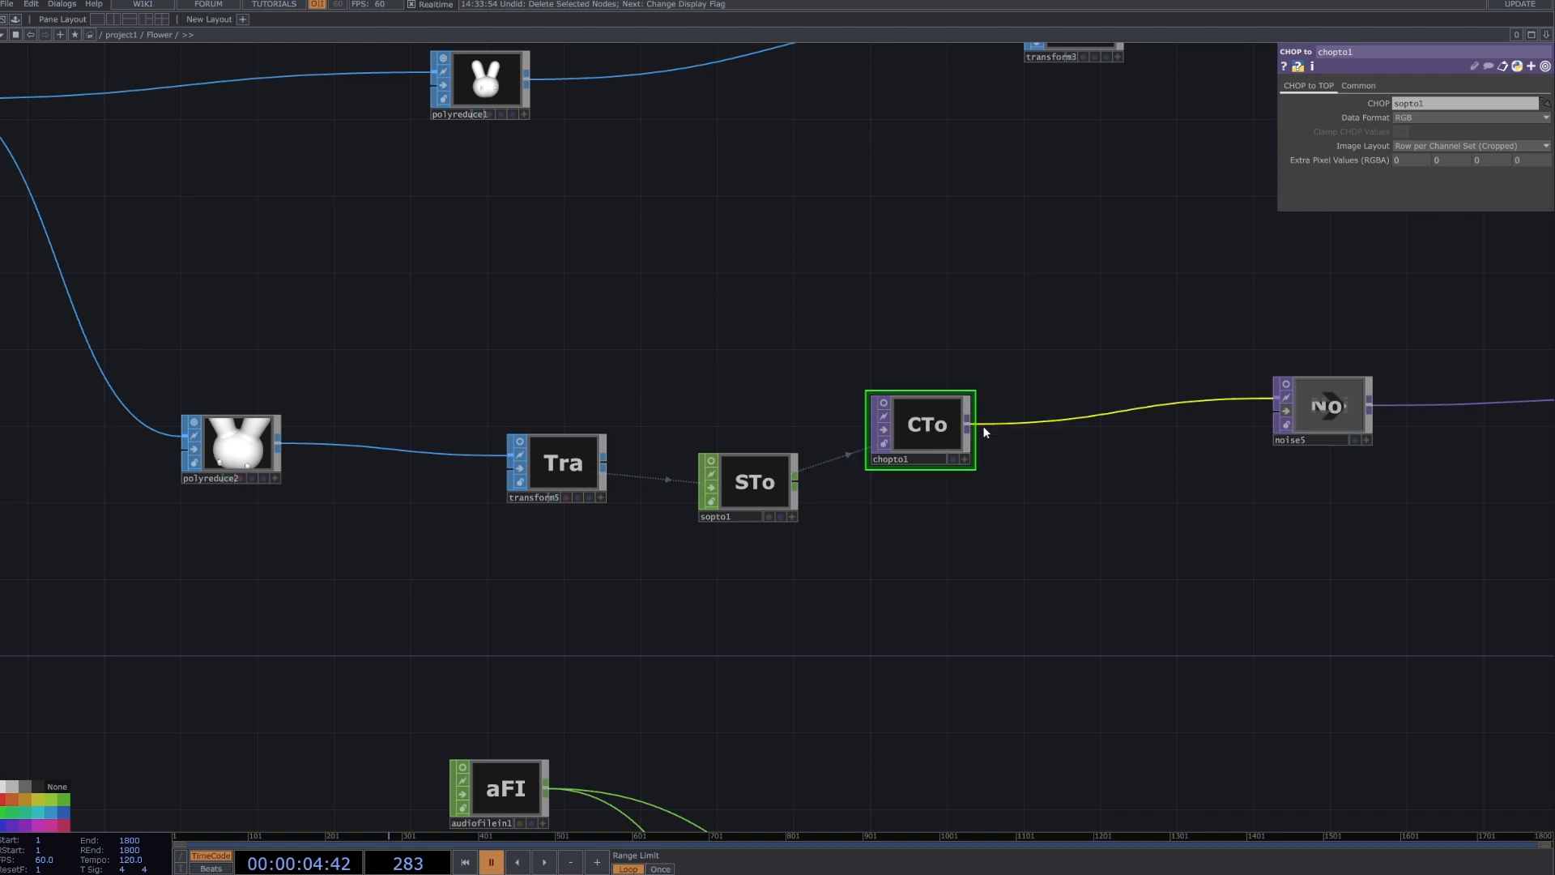
{"action": "left_click", "coordinate": [1432, 118]}
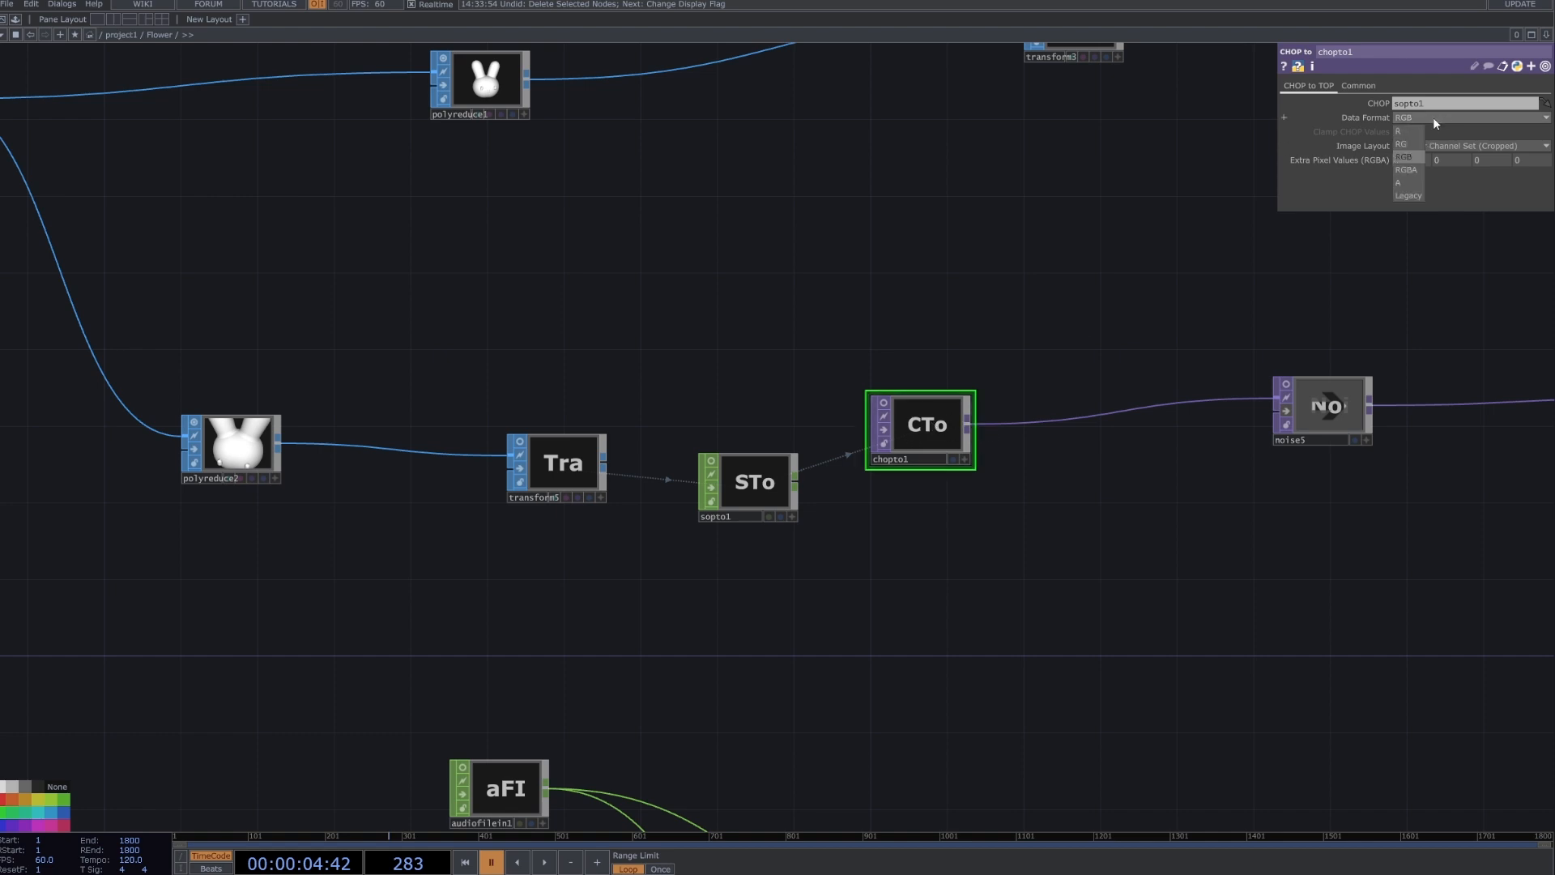
{"action": "left_click", "coordinate": [1008, 230]}
Turn on the previews of chopto1, sopto1 and transform5, and examine chopto1's image up close.
{"action": "left_click", "coordinate": [884, 402]}
{"action": "left_click", "coordinate": [711, 460]}
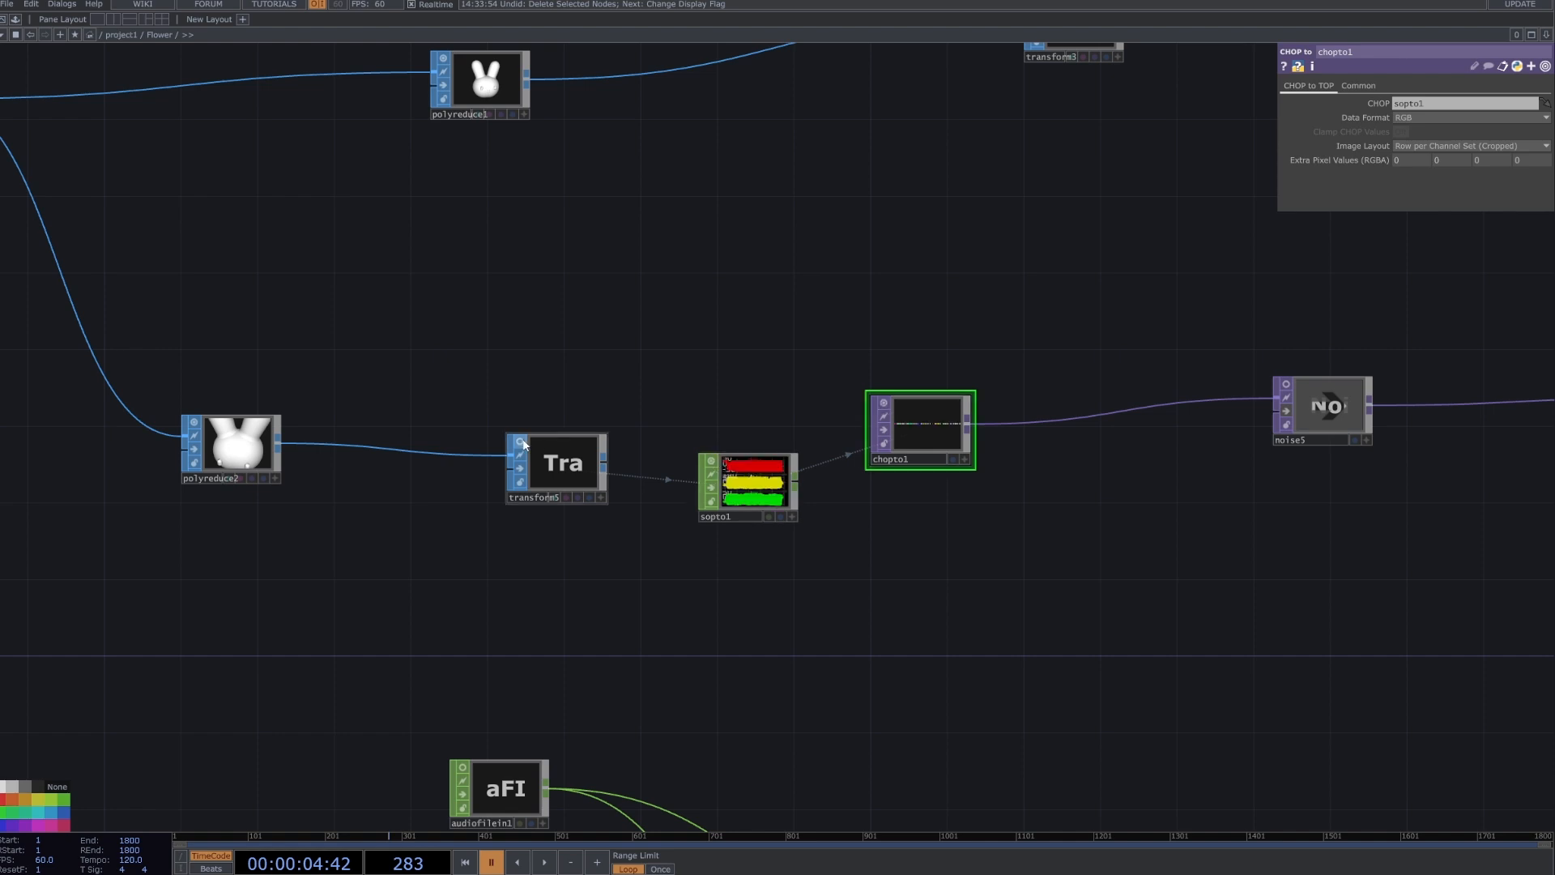
{"action": "left_click", "coordinate": [520, 441]}
{"action": "scroll", "coordinate": [945, 439], "scroll_direction": "up", "scroll_amount": 5}
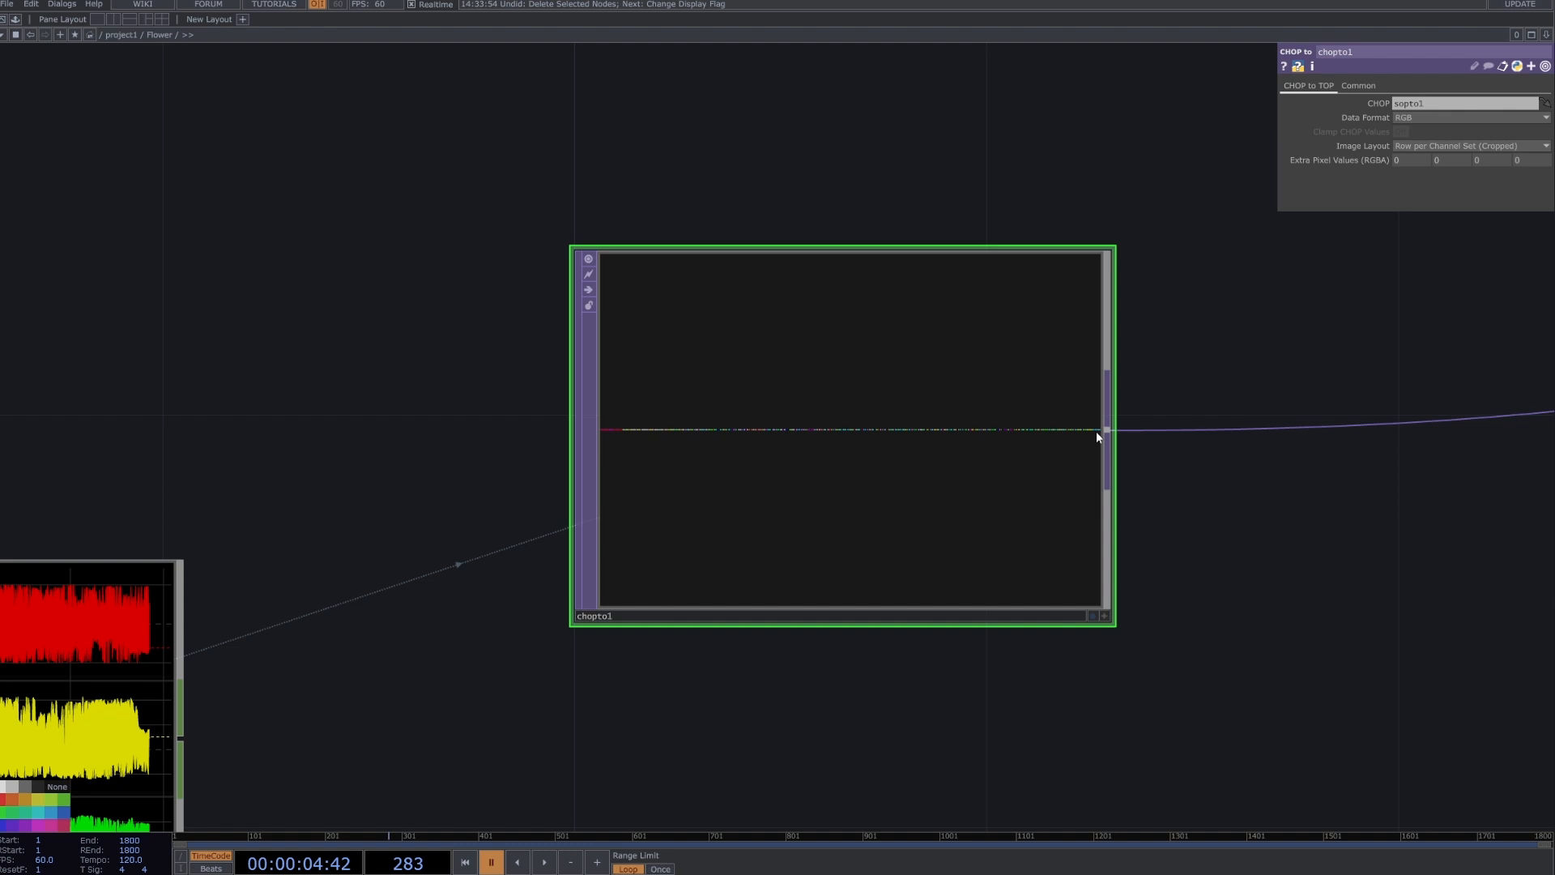
{"action": "scroll", "coordinate": [1096, 431], "scroll_direction": "down", "scroll_amount": 10}
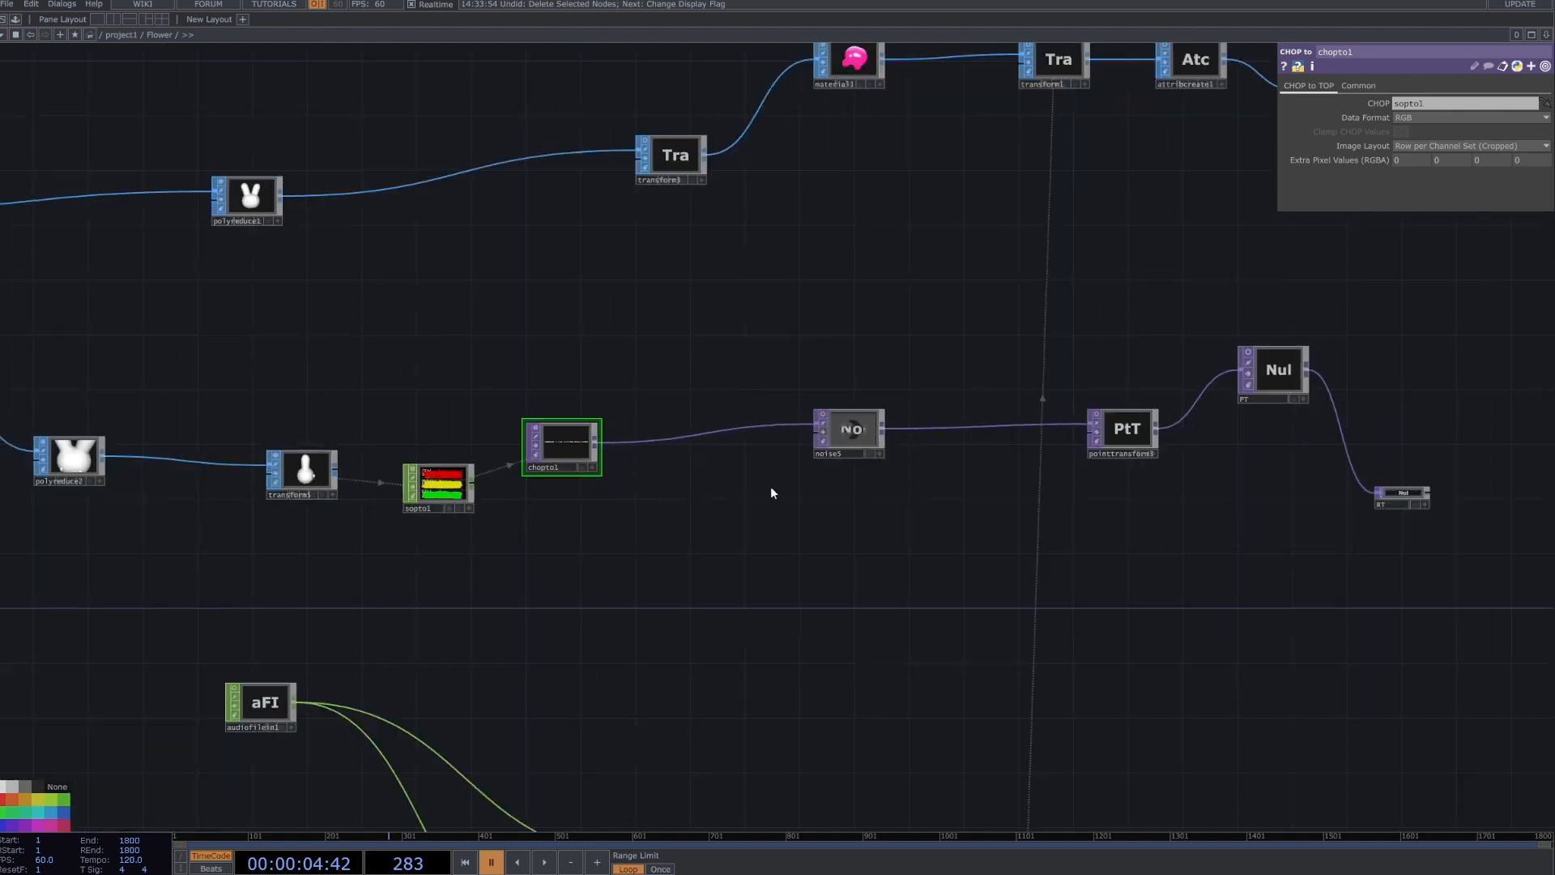
Select noise5 and examine its noise parameters, highlighting the Harmonic Gain expression op('select1')['low']*10.
{"action": "left_click_drag", "start_coordinate": [711, 524], "coordinate": [720, 437]}
{"action": "scroll", "coordinate": [867, 350], "scroll_direction": "up", "scroll_amount": 3}
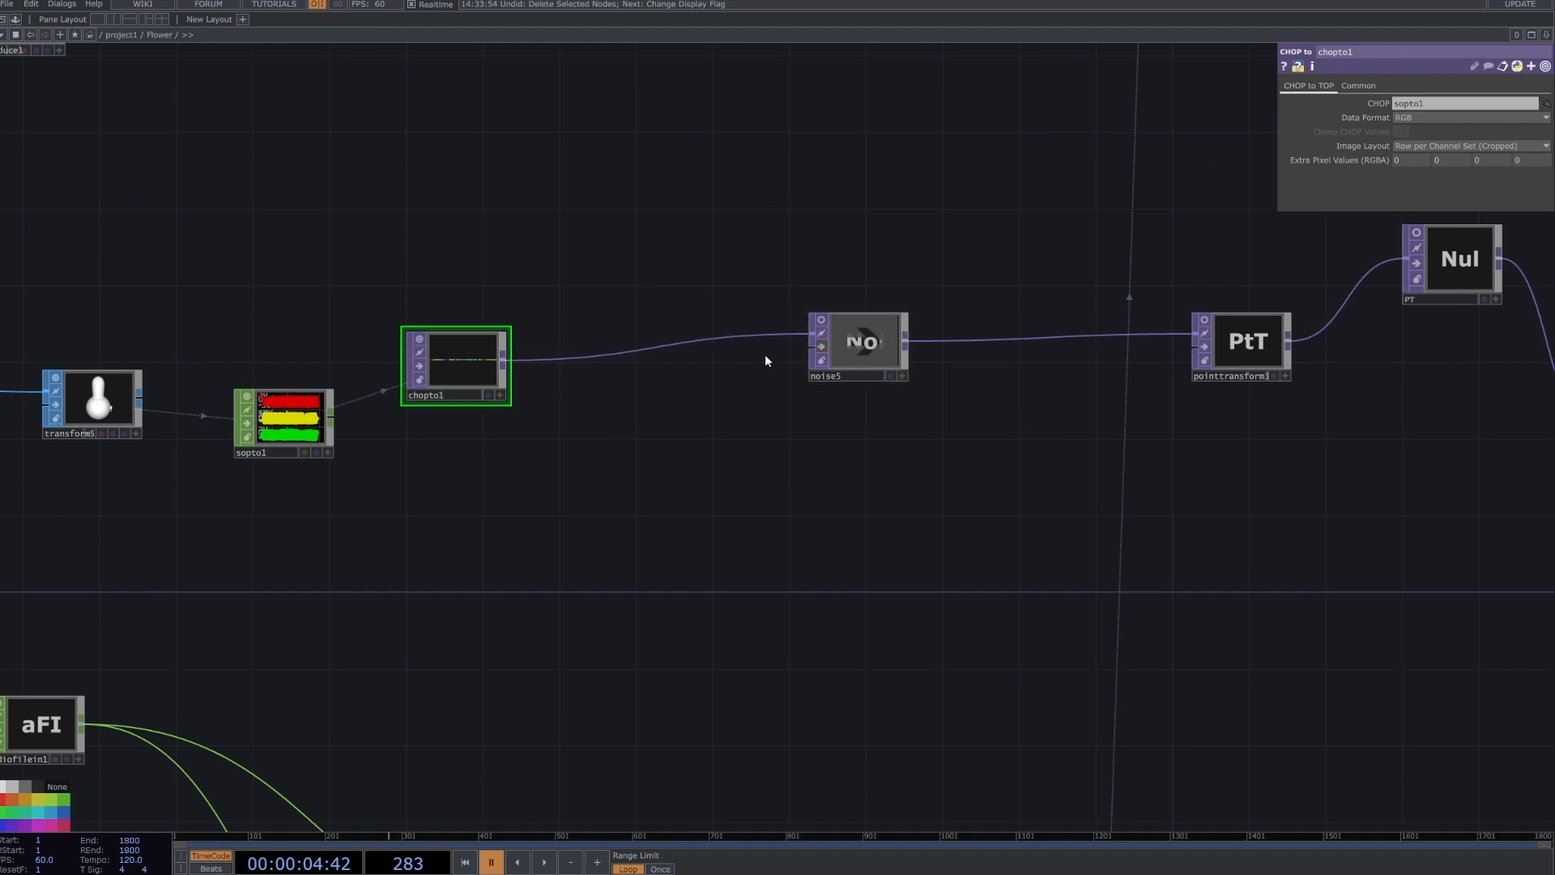
{"action": "left_click", "coordinate": [841, 343]}
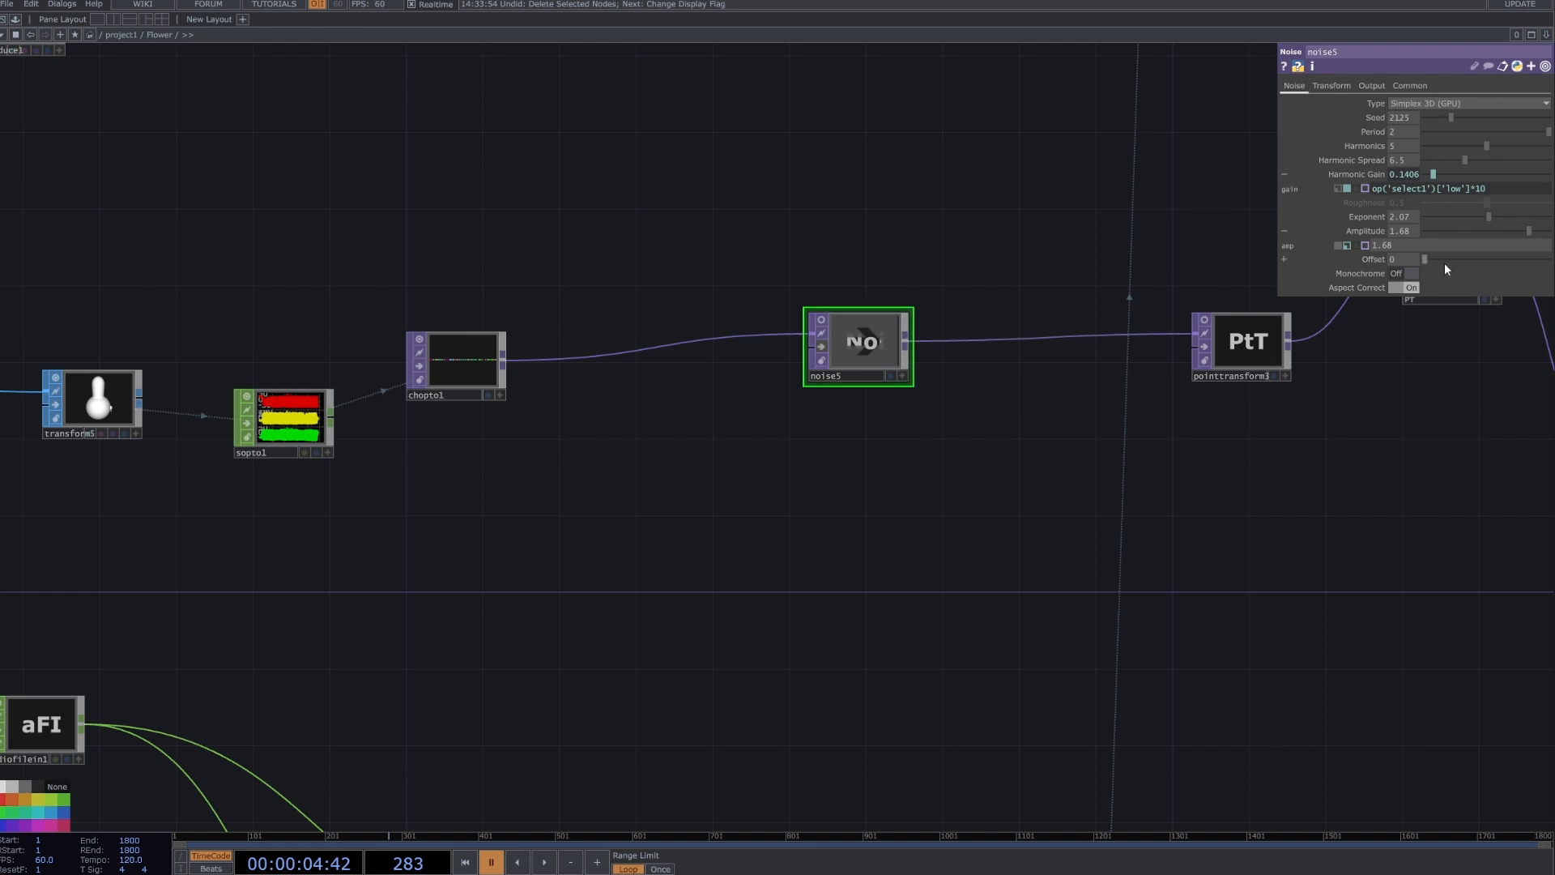
{"action": "left_click_drag", "start_coordinate": [1534, 187], "coordinate": [1160, 199]}
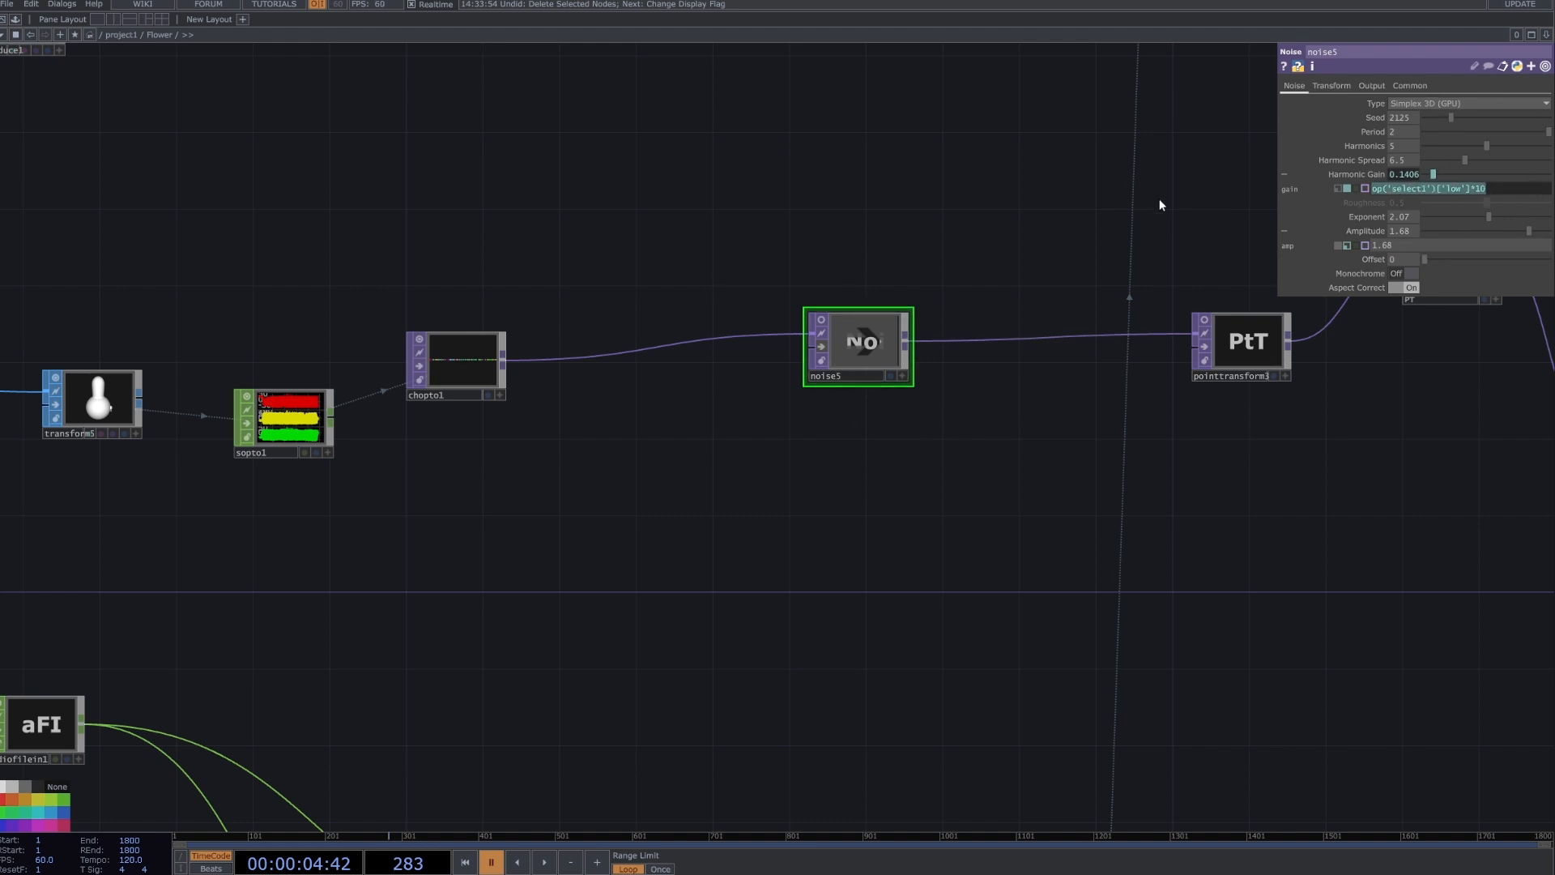
Select the Point Transform node after noise5, review its transform parameters and turn on its preview.
{"action": "left_click_drag", "start_coordinate": [1028, 301], "coordinate": [760, 316]}
{"action": "left_click", "coordinate": [1006, 352]}
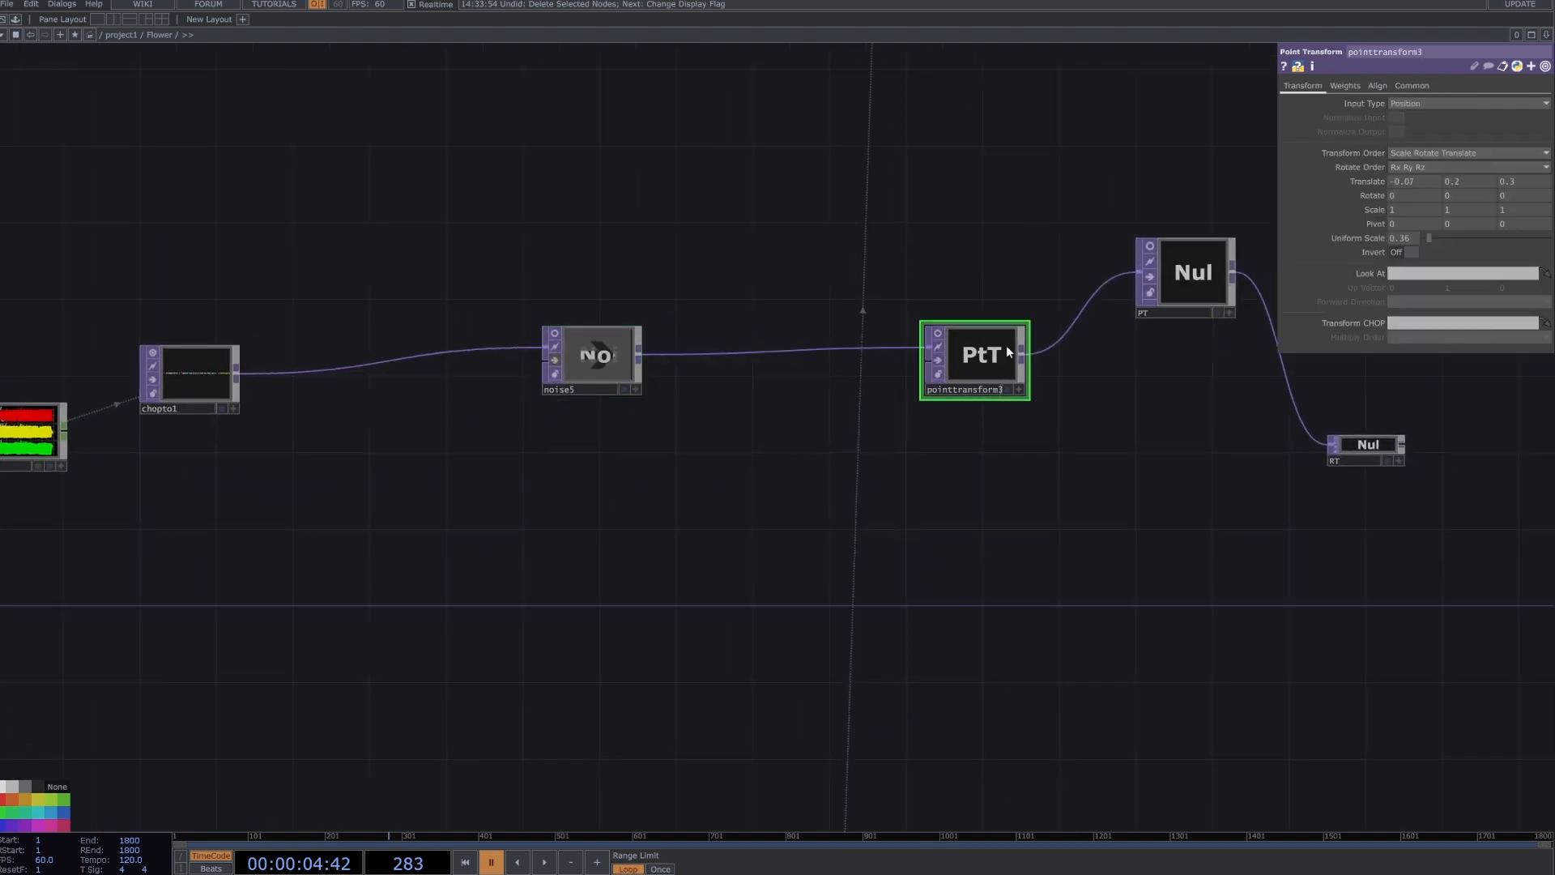
{"action": "left_click", "coordinate": [939, 333]}
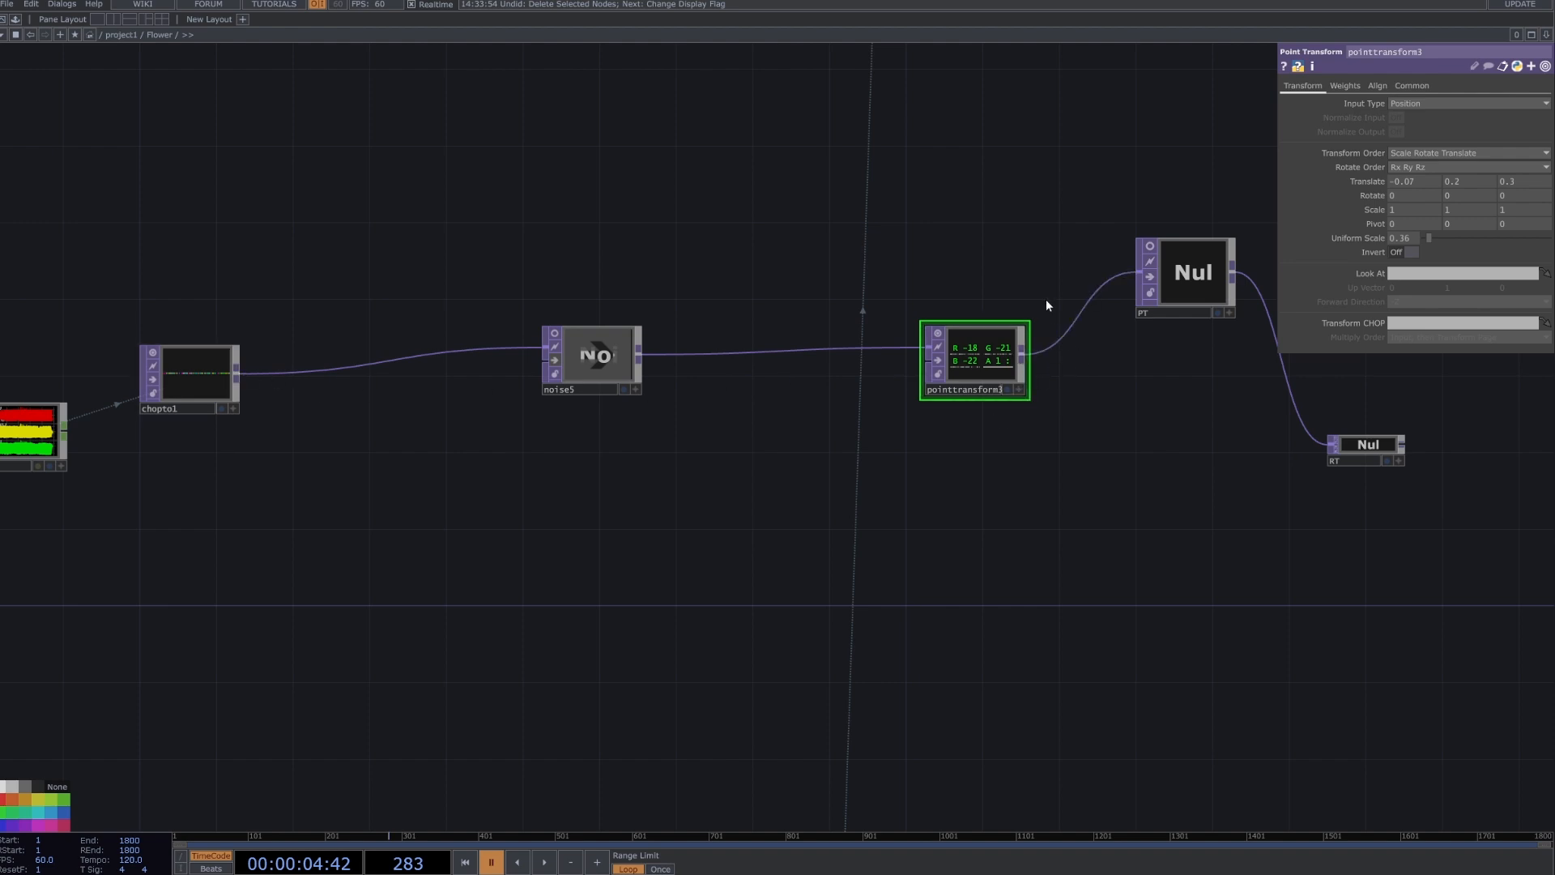
Move the RT null closer to the PT null, widen its node tile, and select the PT null.
{"action": "left_click_drag", "start_coordinate": [1135, 402], "coordinate": [1118, 413]}
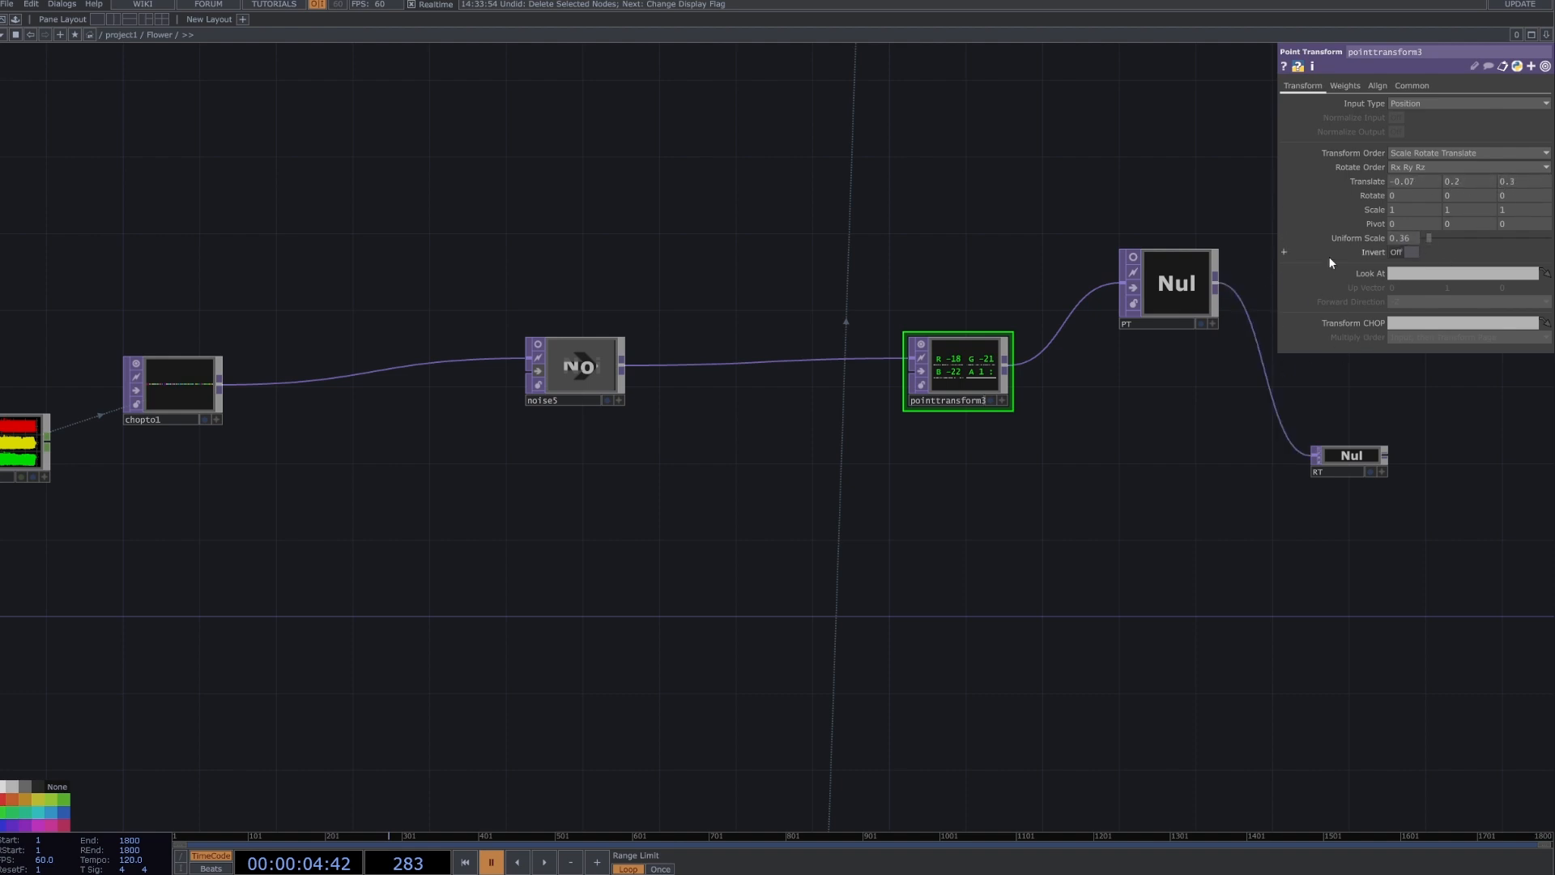
{"action": "scroll", "coordinate": [1139, 354], "scroll_direction": "down", "scroll_amount": 2}
{"action": "left_click_drag", "start_coordinate": [1153, 466], "coordinate": [1181, 413]}
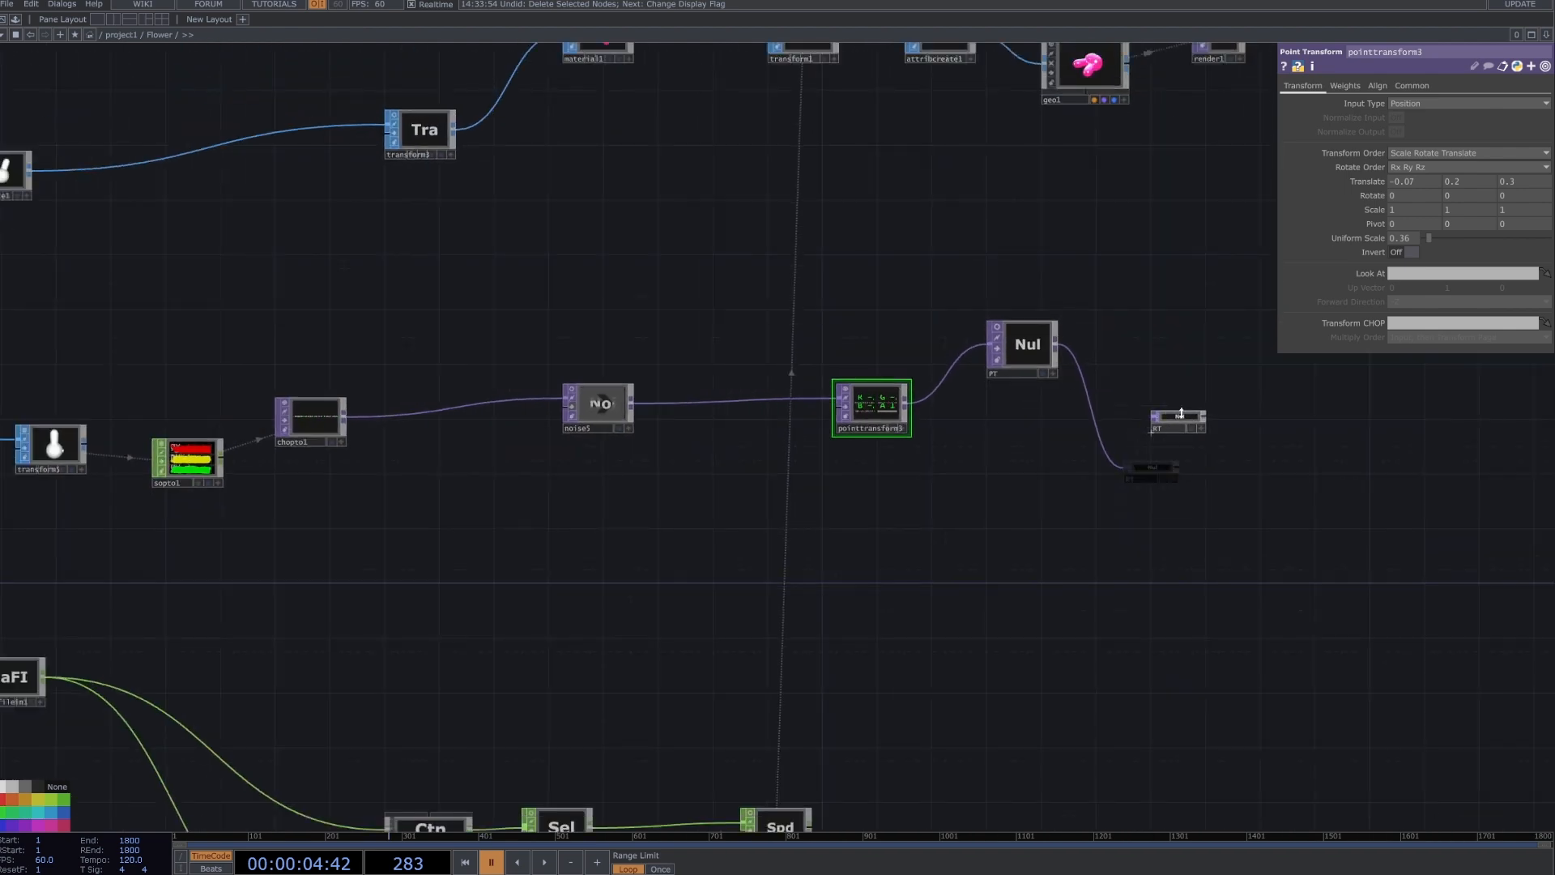
{"action": "left_click", "coordinate": [1037, 342]}
{"action": "left_click", "coordinate": [1180, 419]}
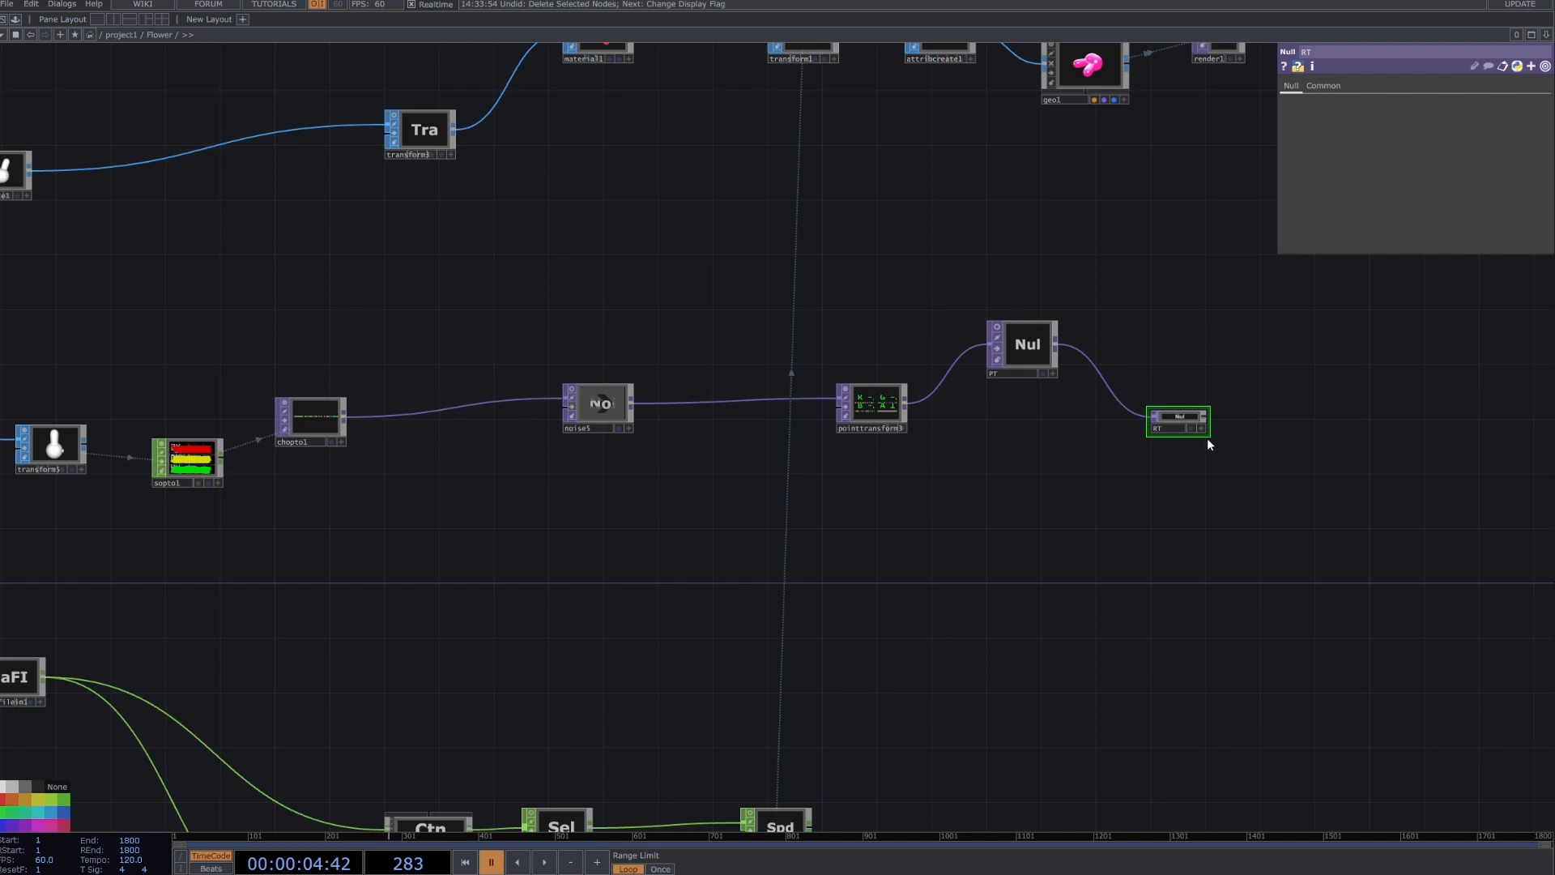
{"action": "left_click_drag", "start_coordinate": [1209, 435], "coordinate": [1248, 445]}
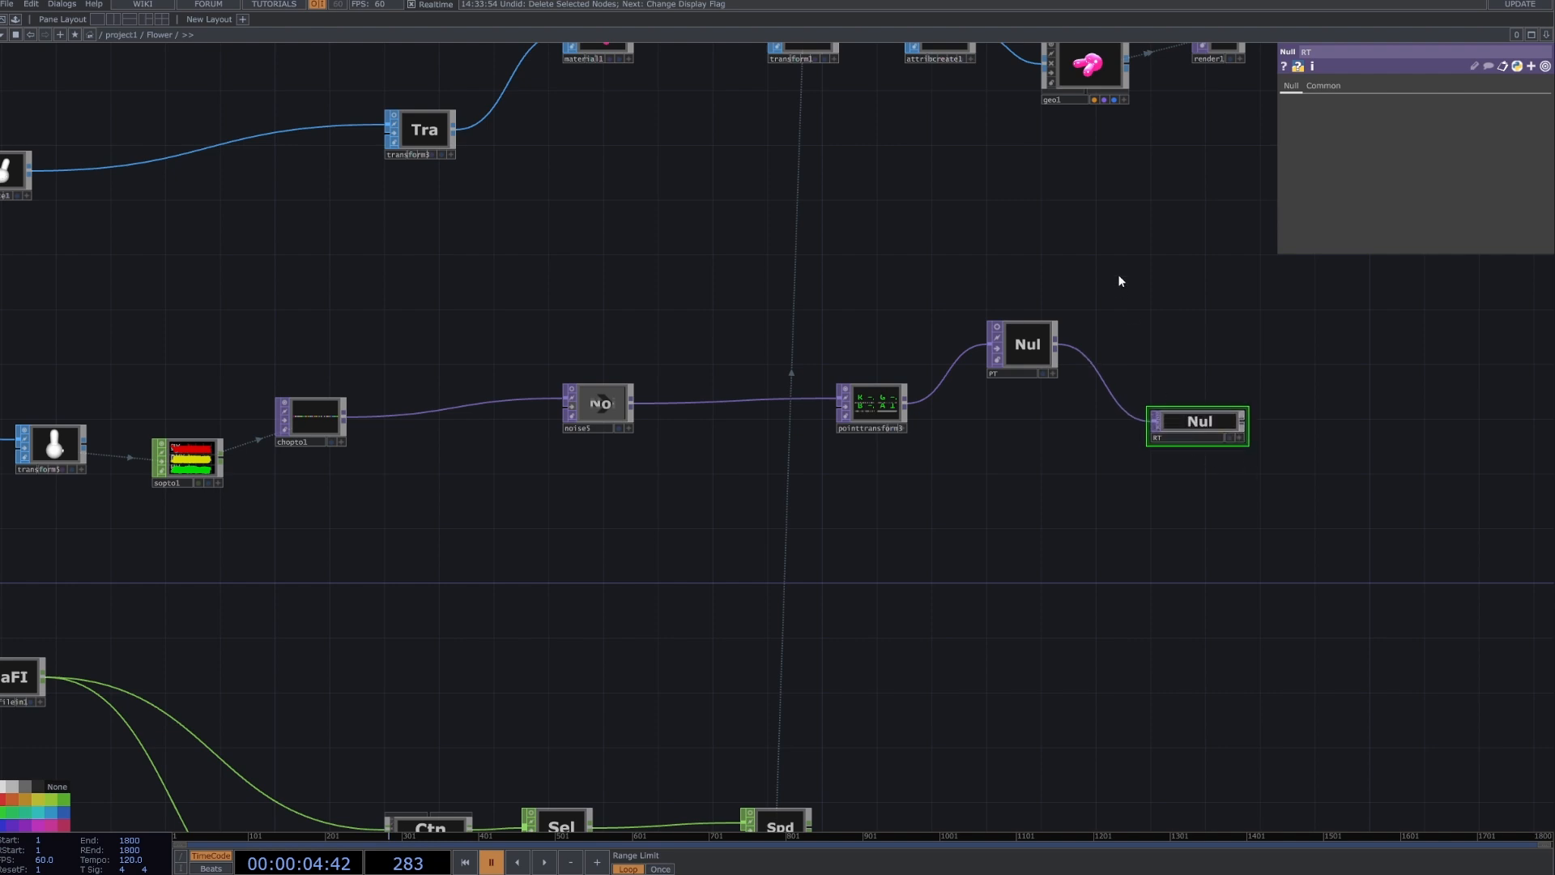
{"action": "left_click_drag", "start_coordinate": [1058, 313], "coordinate": [1053, 418]}
{"action": "left_click", "coordinate": [1032, 478]}
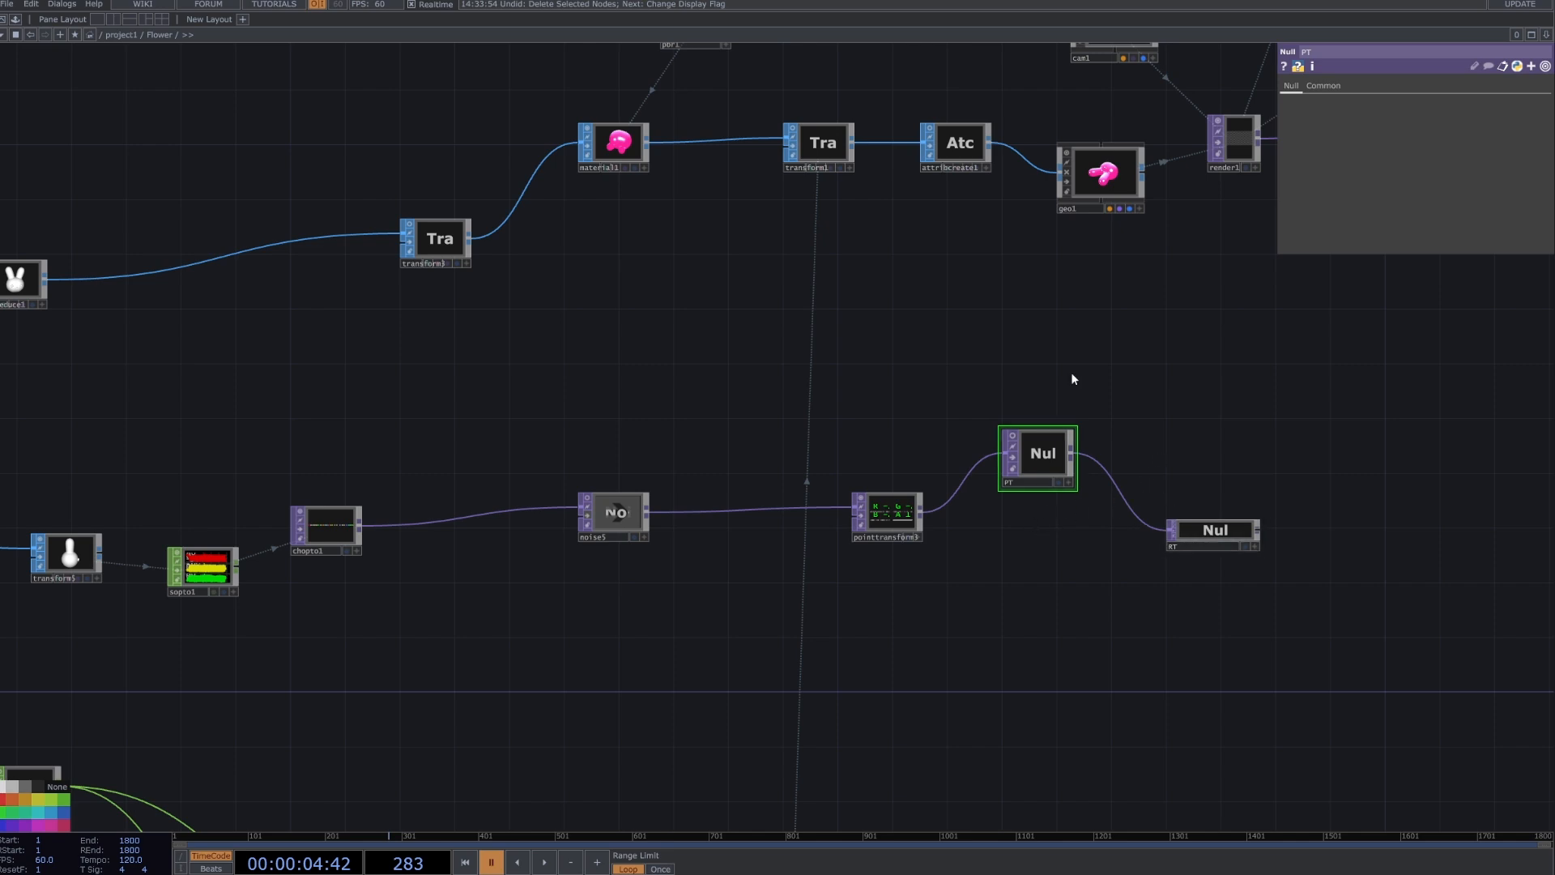
Select geo1, check its pre-transform settings, and turn Instancing on.
{"action": "left_click", "coordinate": [1127, 191]}
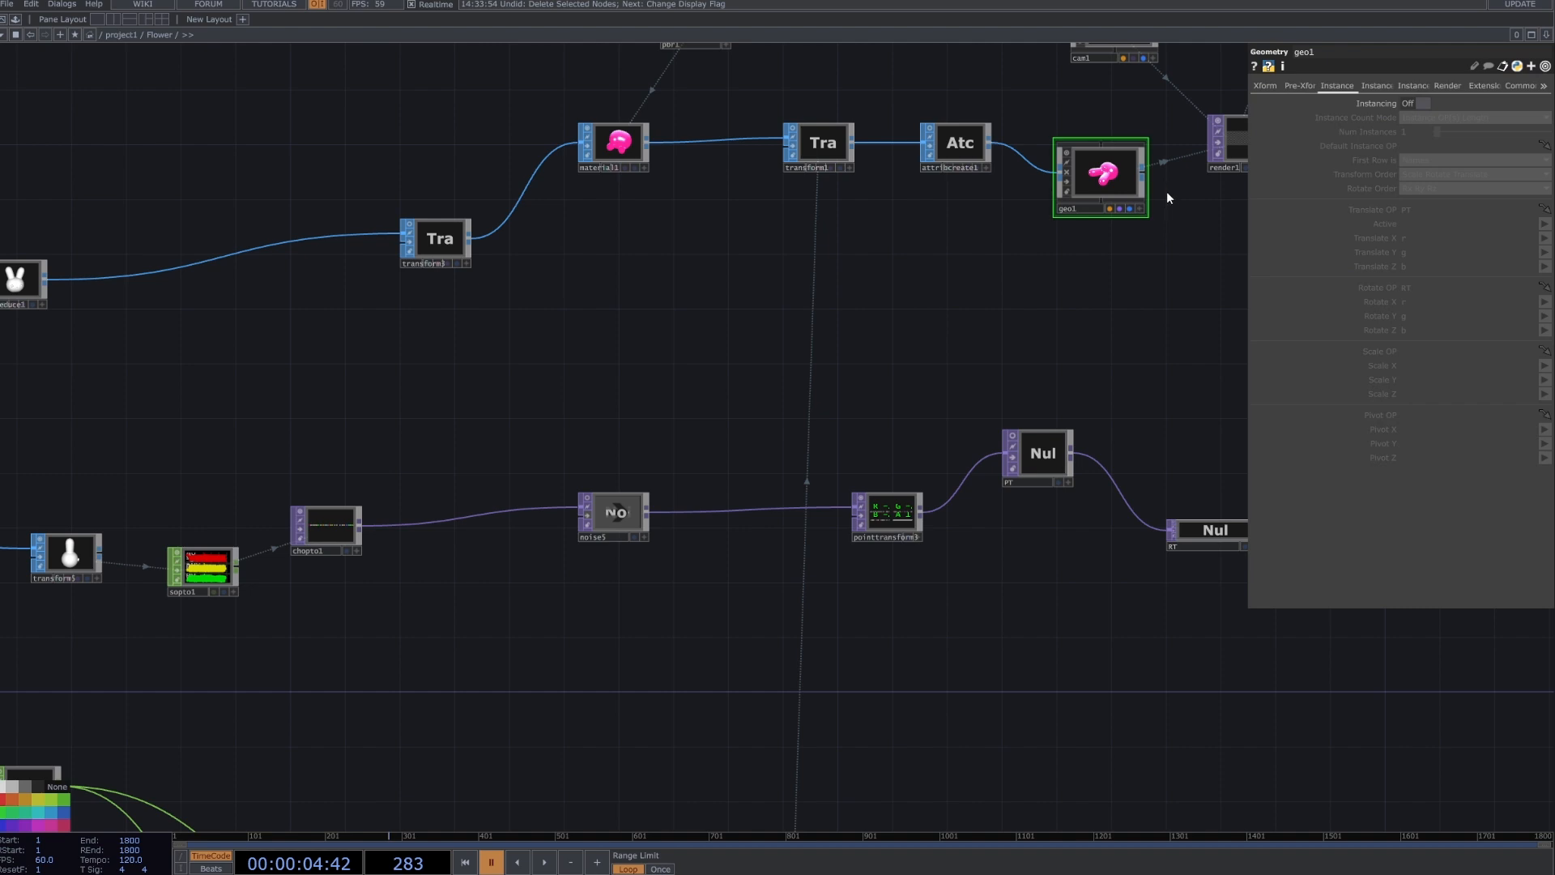
{"action": "left_click", "coordinate": [1305, 85]}
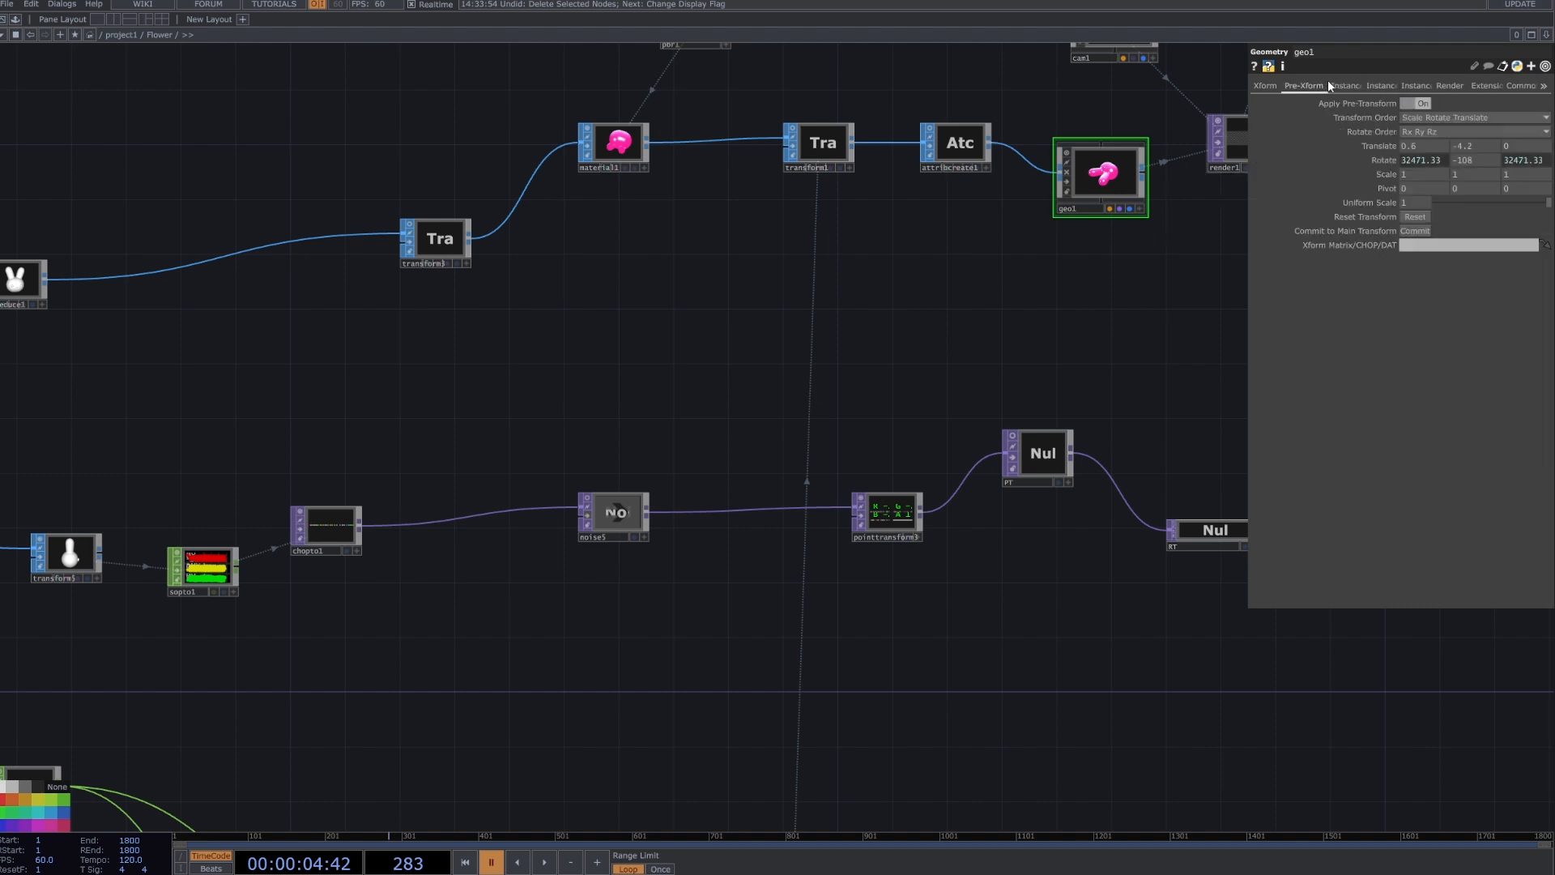
{"action": "left_click", "coordinate": [1340, 88]}
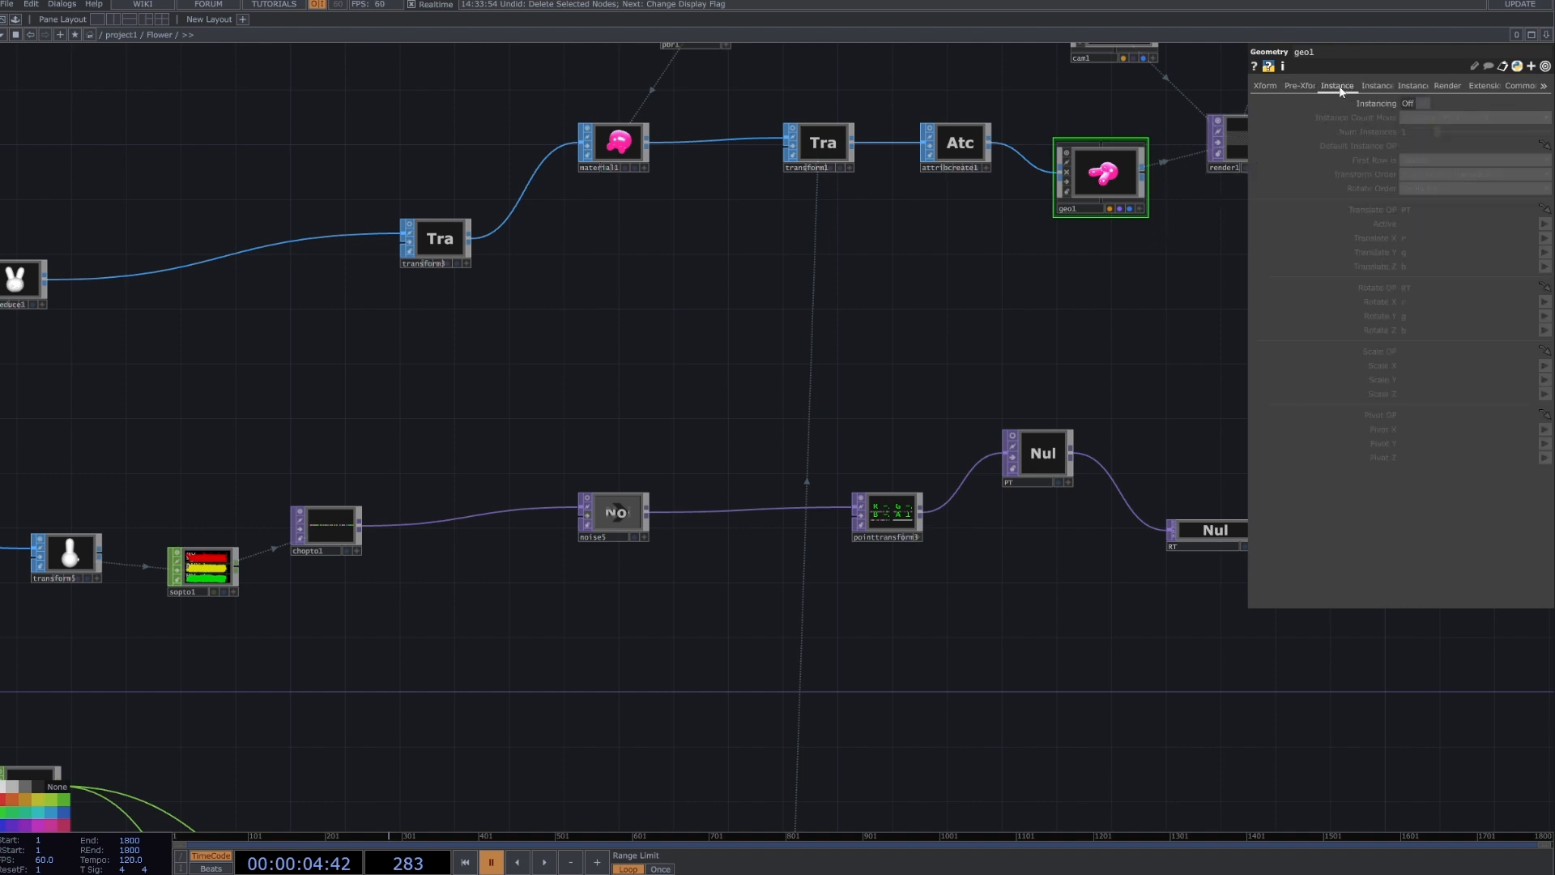
{"action": "left_click", "coordinate": [1418, 102]}
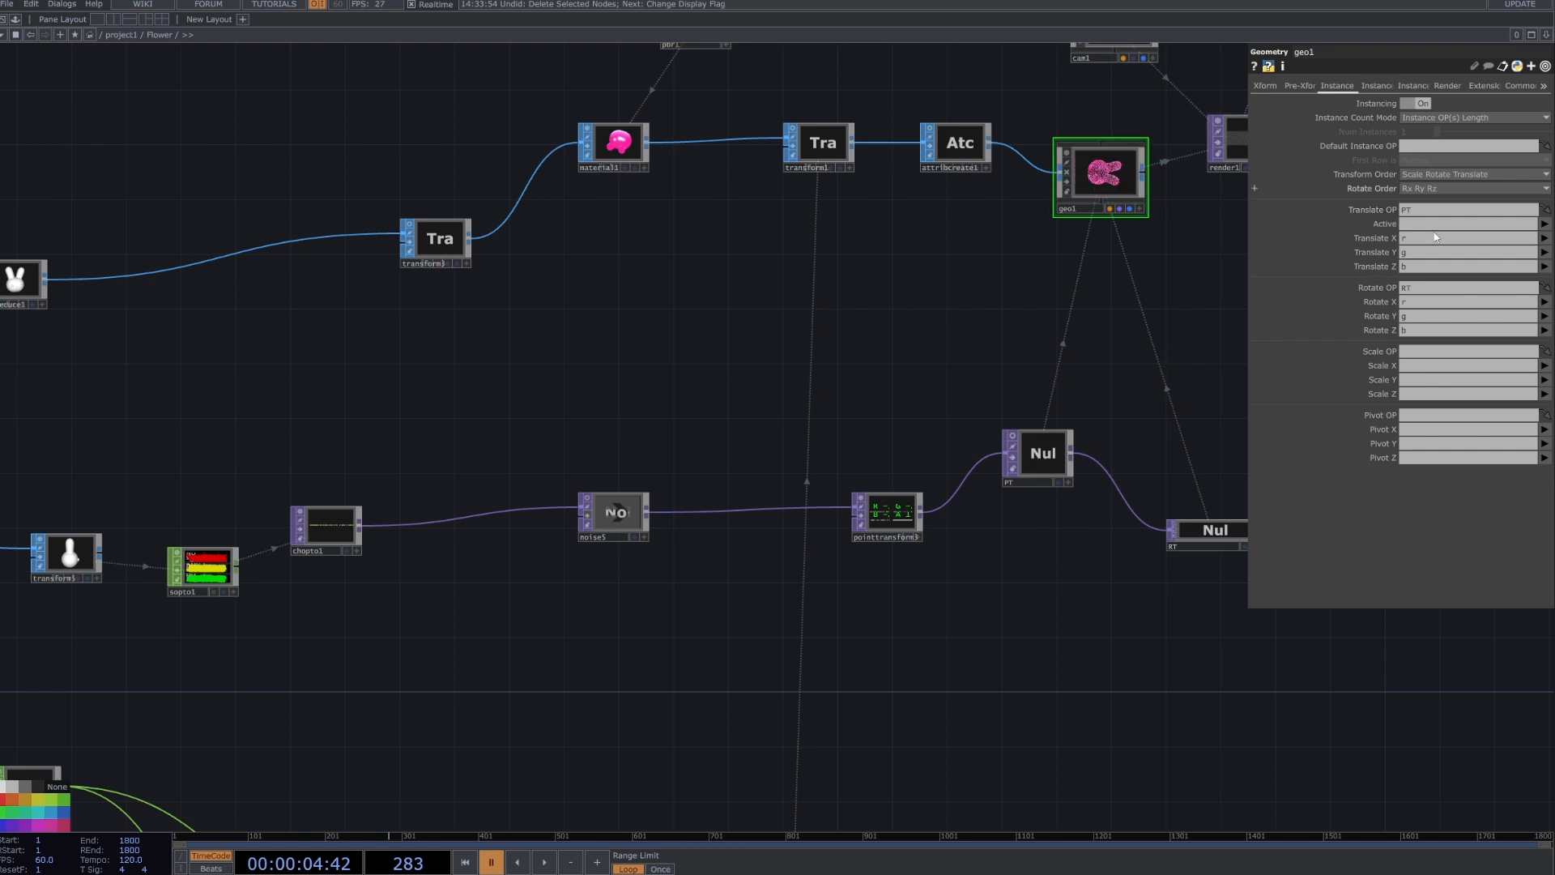
Move the PT null closer to geo1 and review geo1's Translate OP, Translate X, Y, Z and Rotate OP instance fields.
{"action": "left_click_drag", "start_coordinate": [1041, 458], "coordinate": [1412, 208]}
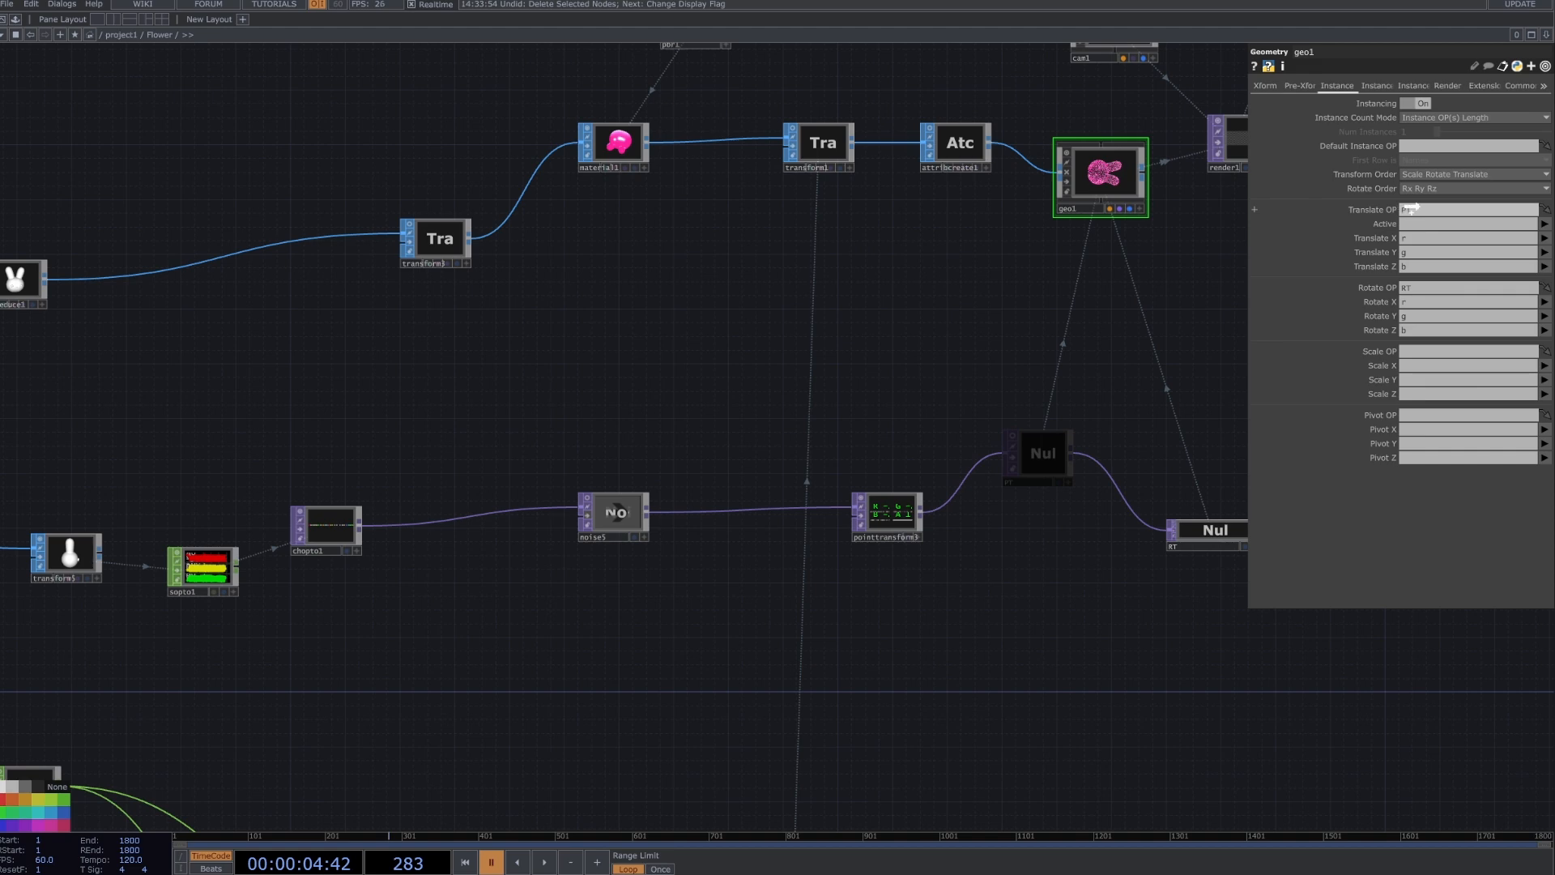
{"action": "left_click", "coordinate": [1546, 239]}
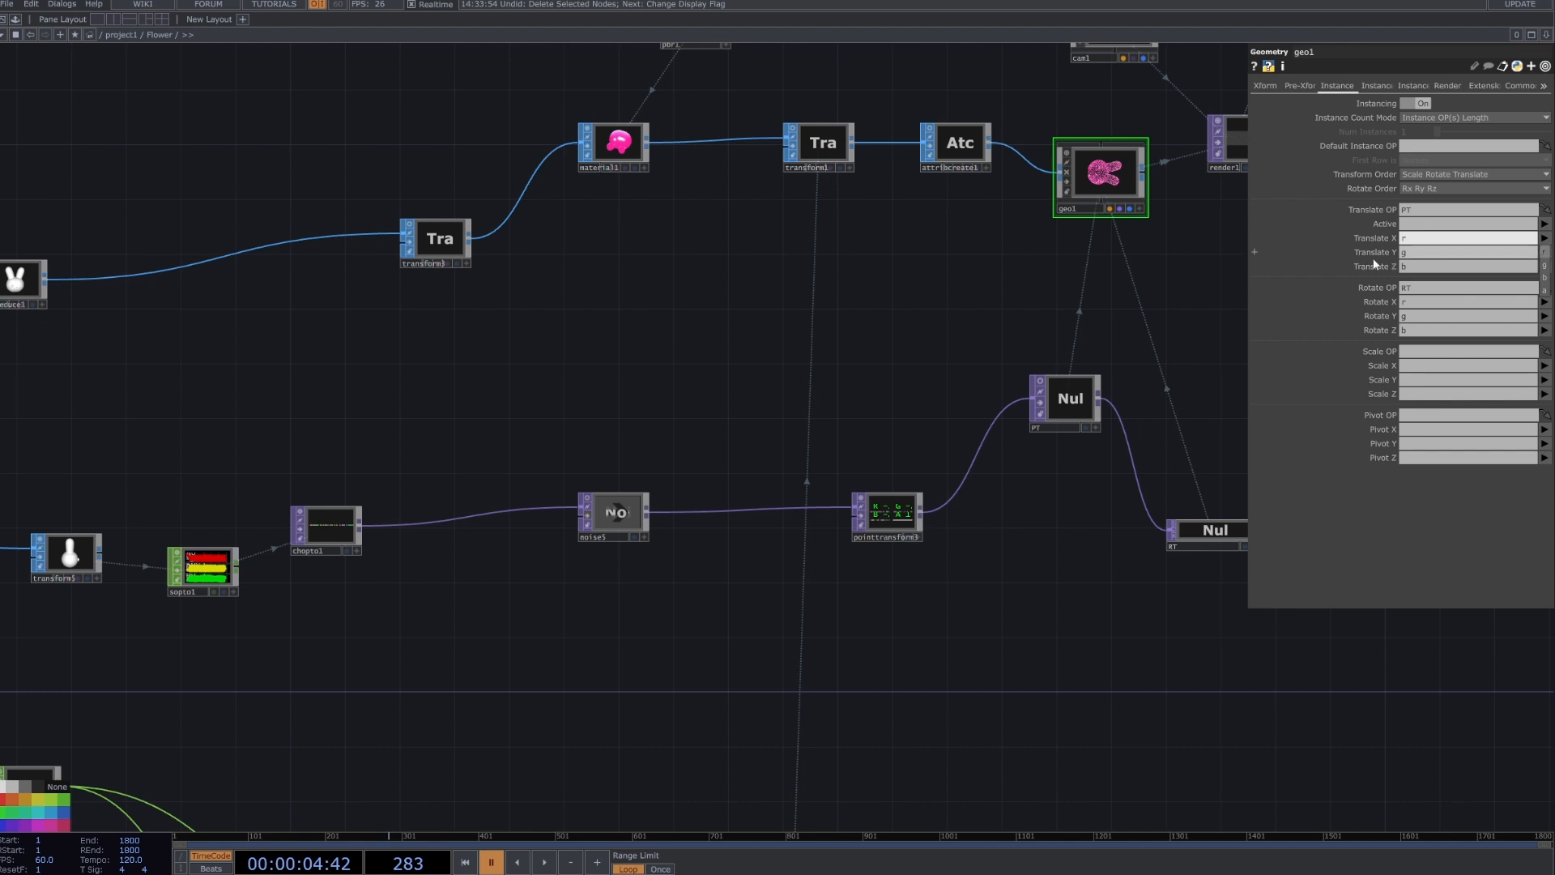
{"action": "left_click", "coordinate": [1408, 259]}
{"action": "left_click", "coordinate": [1422, 269]}
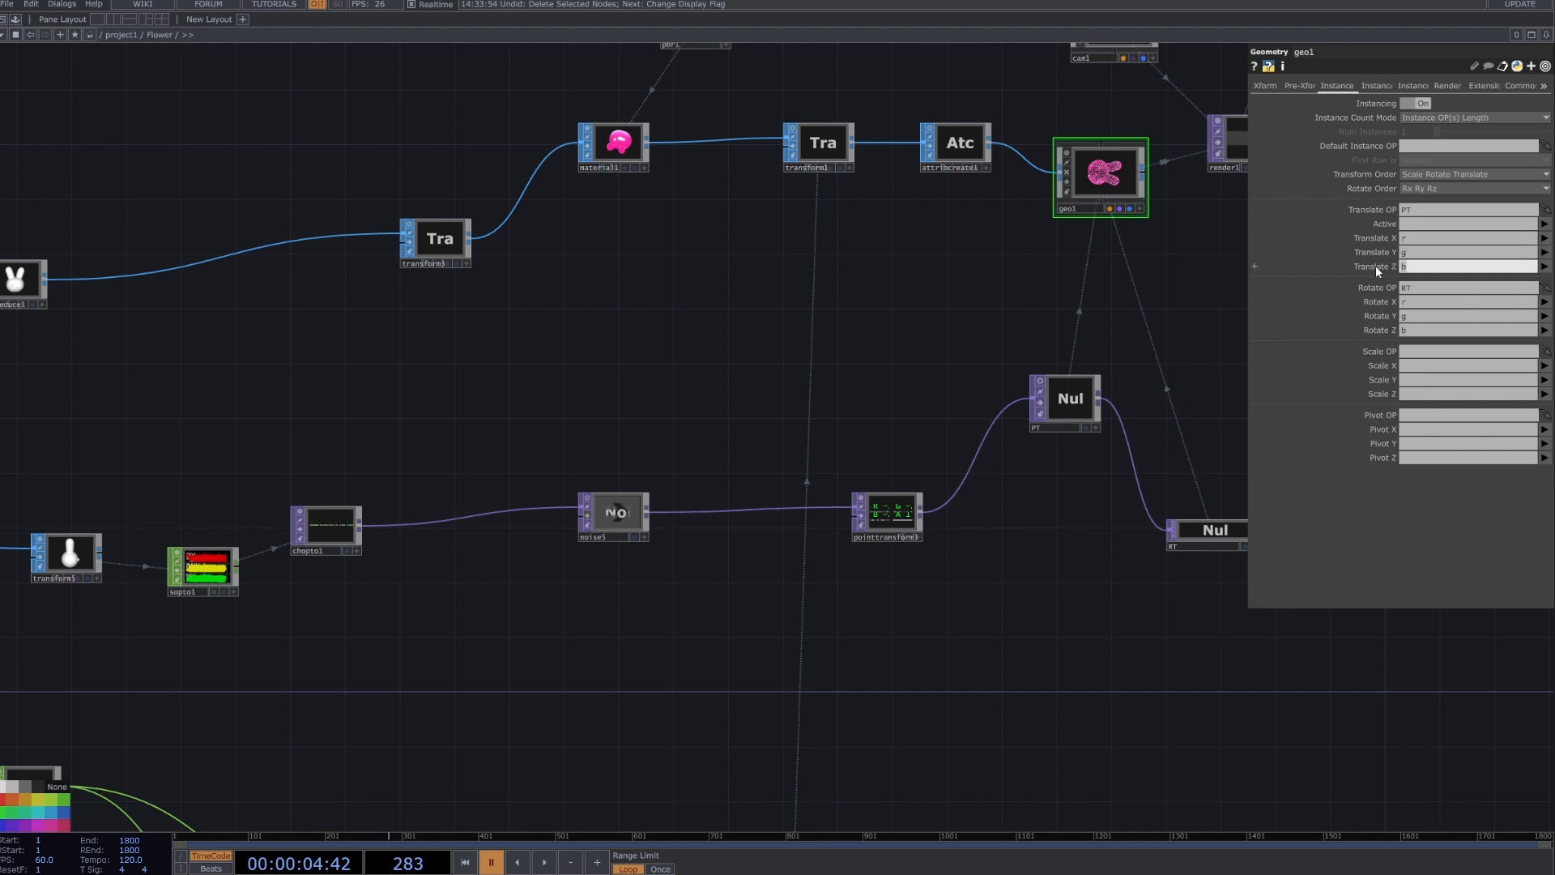
{"action": "left_click", "coordinate": [1438, 291]}
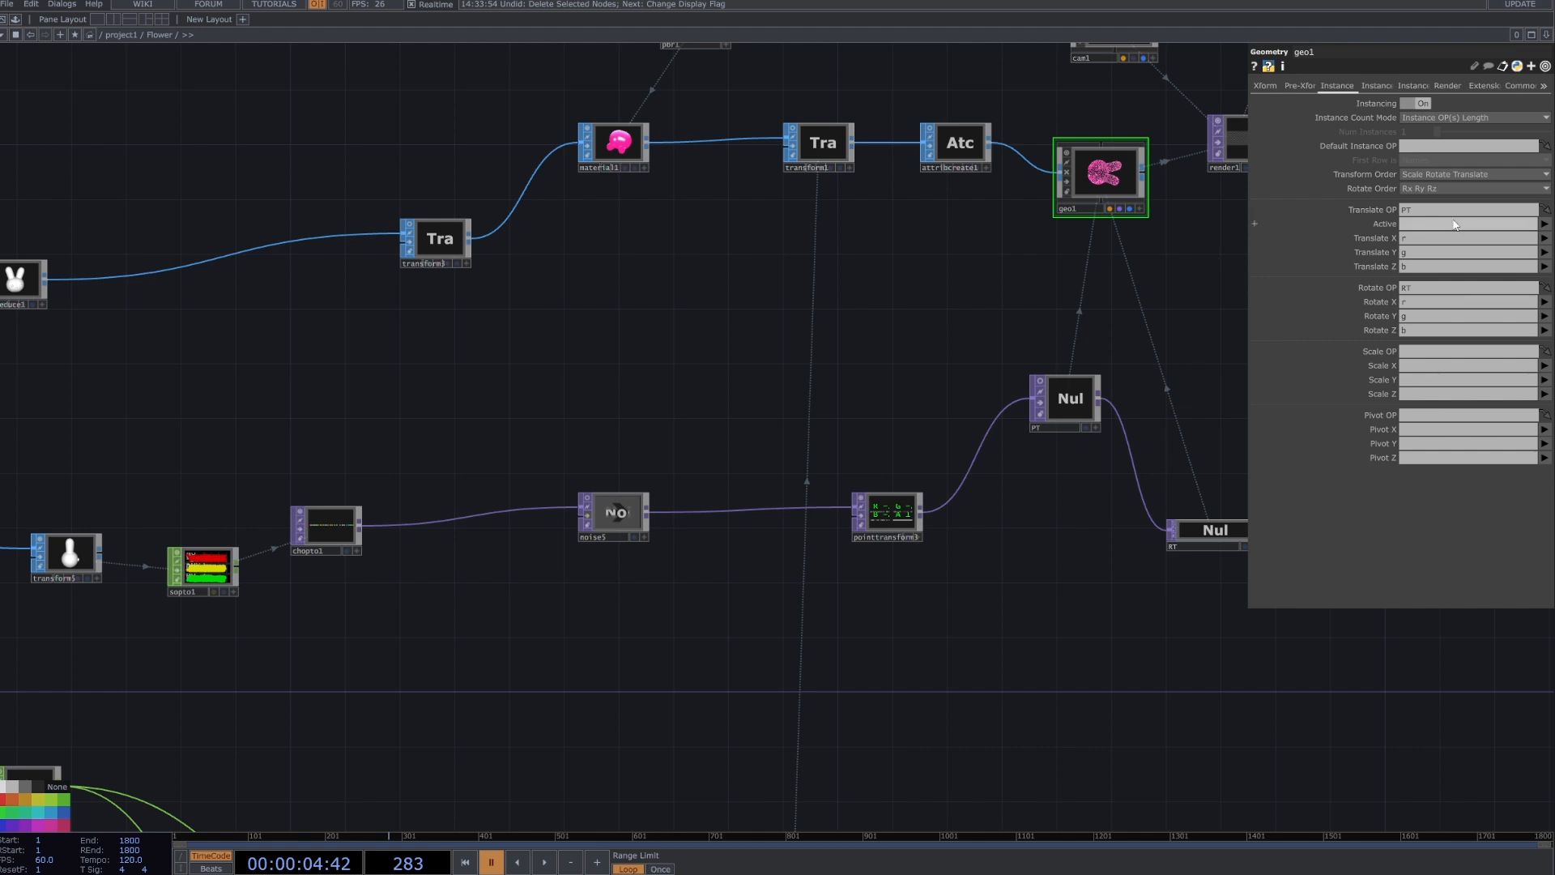
Examine the Point Transform node and the PT and RT links into geo1, inspecting geo1's instanced bunny preview up close.
{"action": "left_click", "coordinate": [892, 513]}
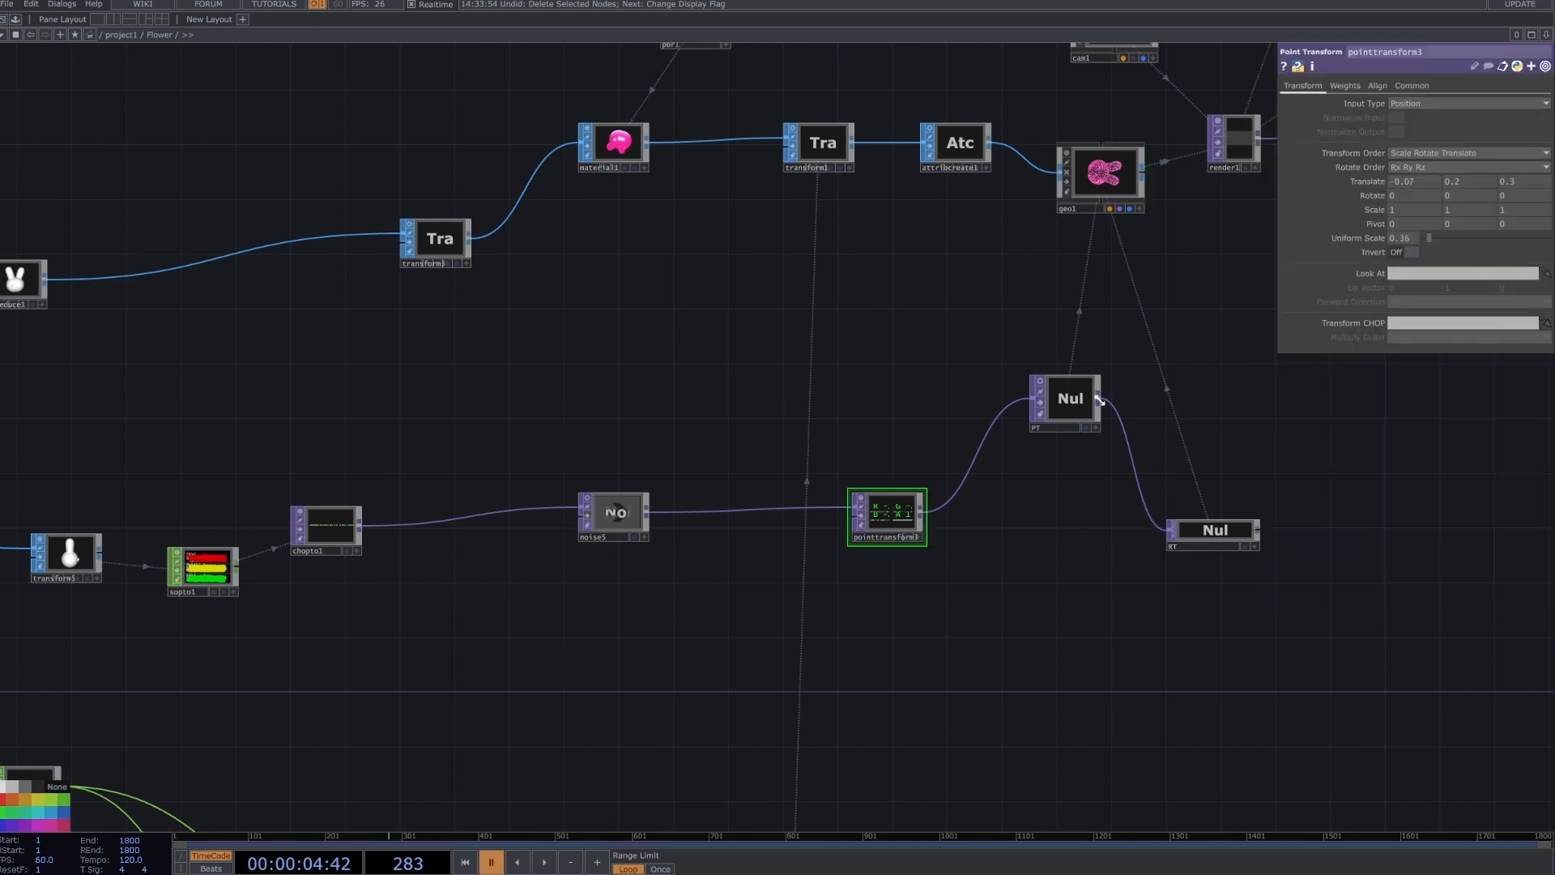
{"action": "scroll", "coordinate": [918, 497], "scroll_direction": "up", "scroll_amount": 3}
{"action": "left_click_drag", "start_coordinate": [925, 653], "coordinate": [755, 781]}
{"action": "scroll", "coordinate": [841, 711], "scroll_direction": "down", "scroll_amount": 2}
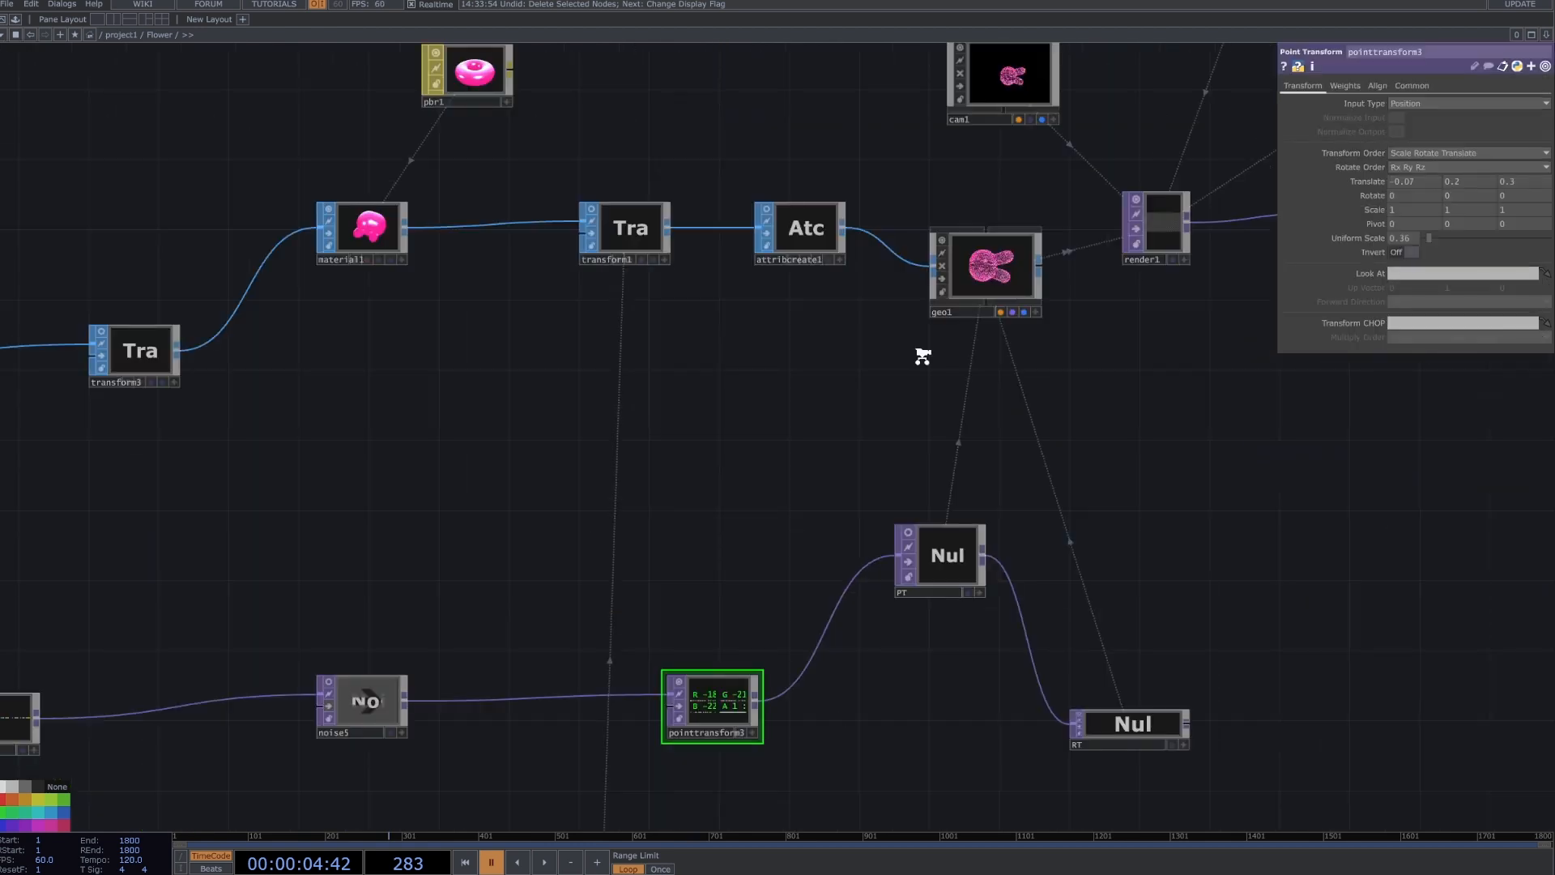
{"action": "scroll", "coordinate": [923, 357], "scroll_direction": "down", "scroll_amount": 2}
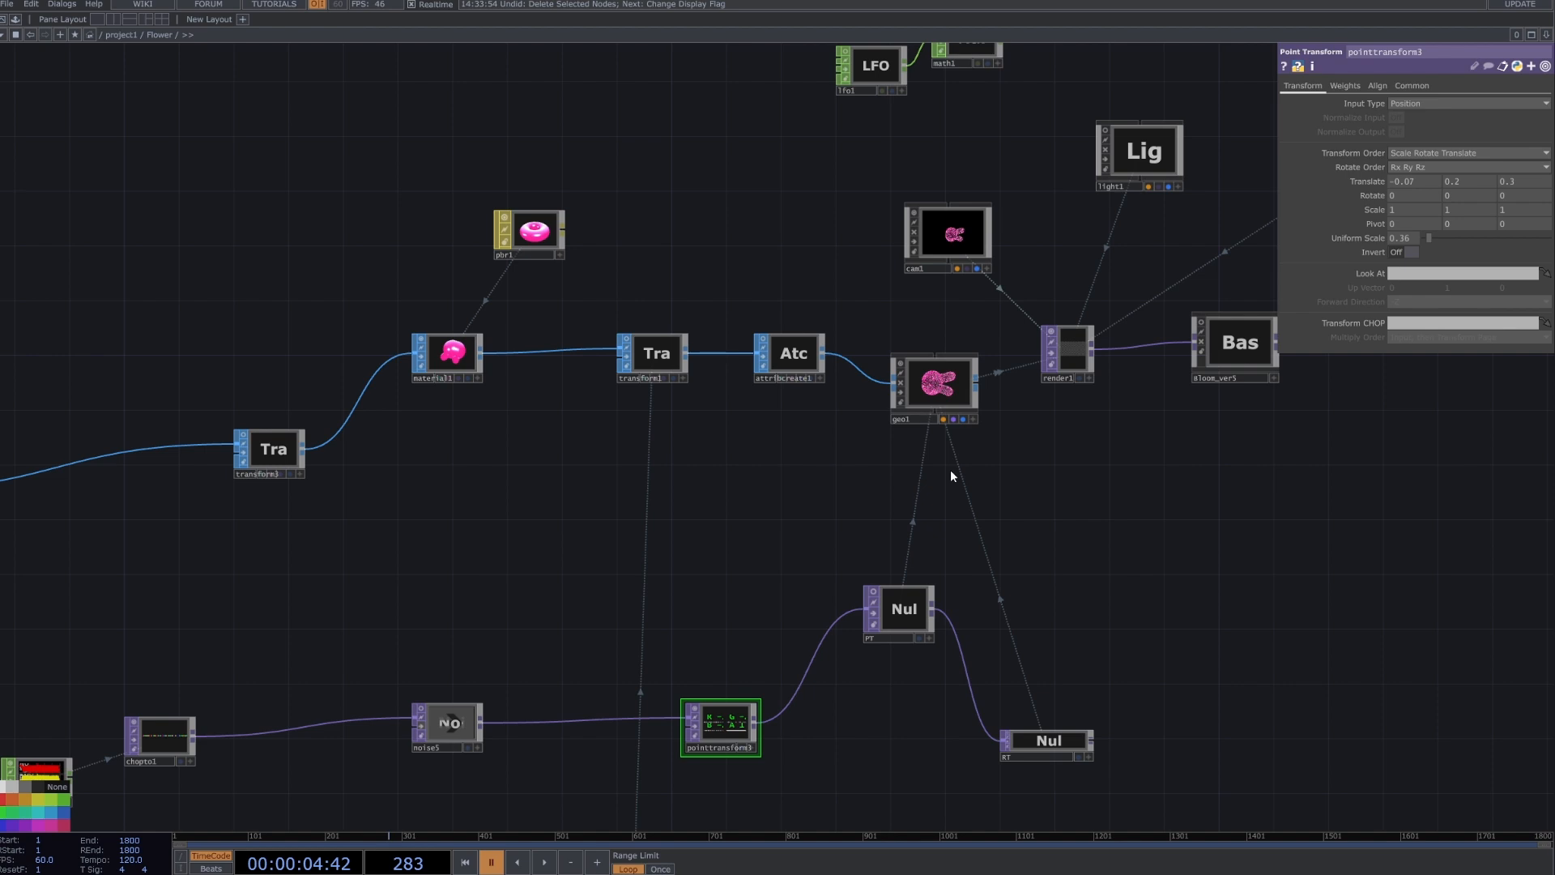
{"action": "scroll", "coordinate": [1027, 435], "scroll_direction": "up", "scroll_amount": 3}
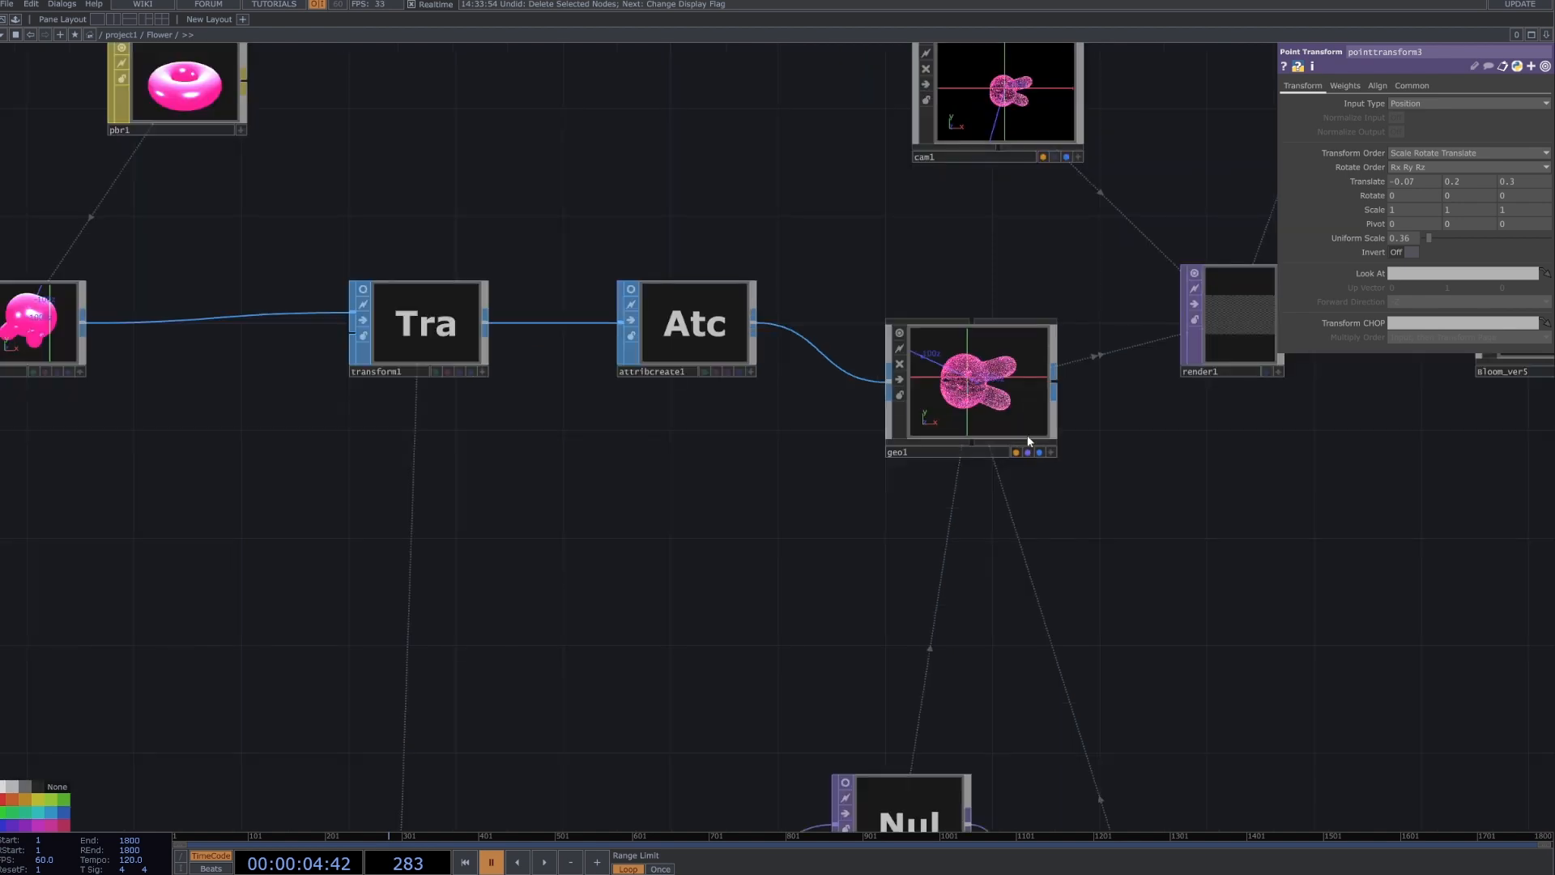
{"action": "left_click_drag", "start_coordinate": [1027, 435], "coordinate": [1015, 373]}
{"action": "left_click", "coordinate": [951, 347]}
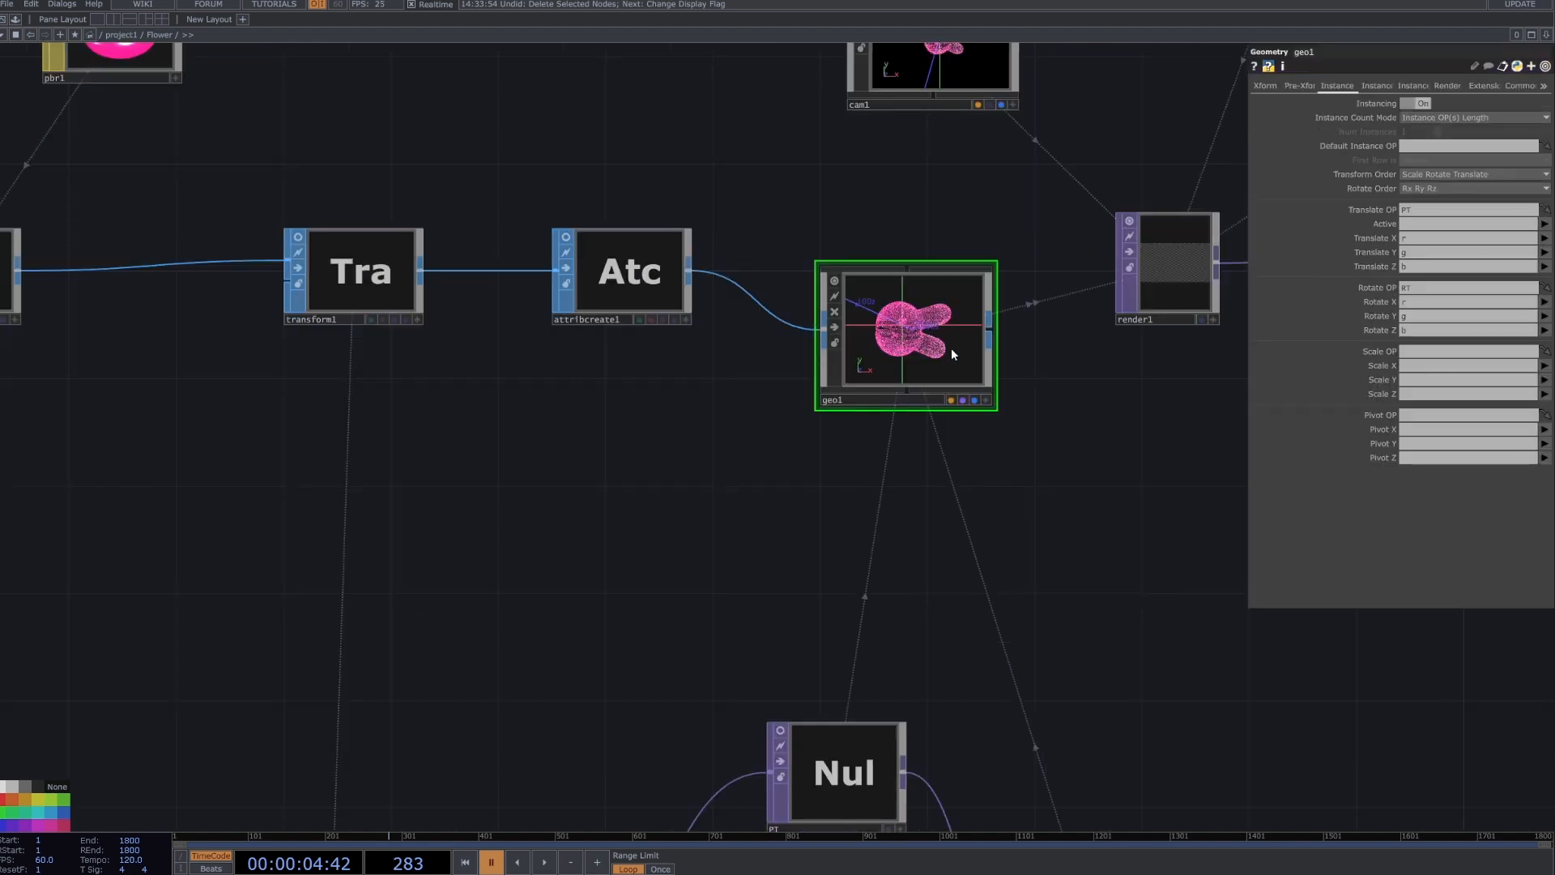
{"action": "scroll", "coordinate": [951, 347], "scroll_direction": "down", "scroll_amount": 1}
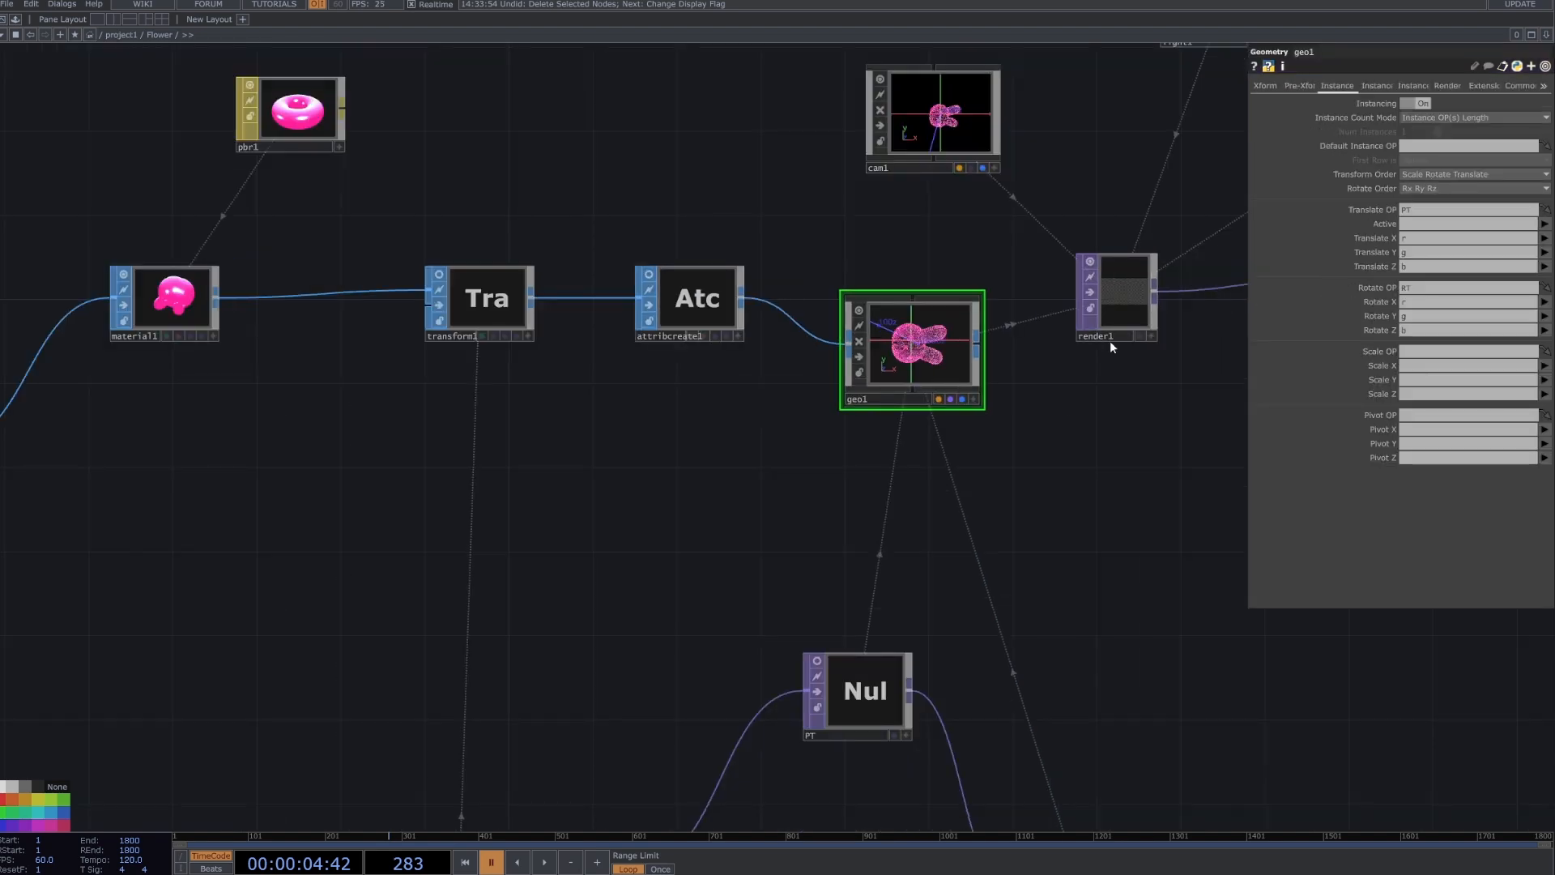
Turn on render1's display to show the rendered bunny behind the network.
{"action": "left_click", "coordinate": [1140, 336]}
{"action": "left_click_drag", "start_coordinate": [1125, 446], "coordinate": [1032, 453]}
{"action": "scroll", "coordinate": [1032, 453], "scroll_direction": "down", "scroll_amount": 1}
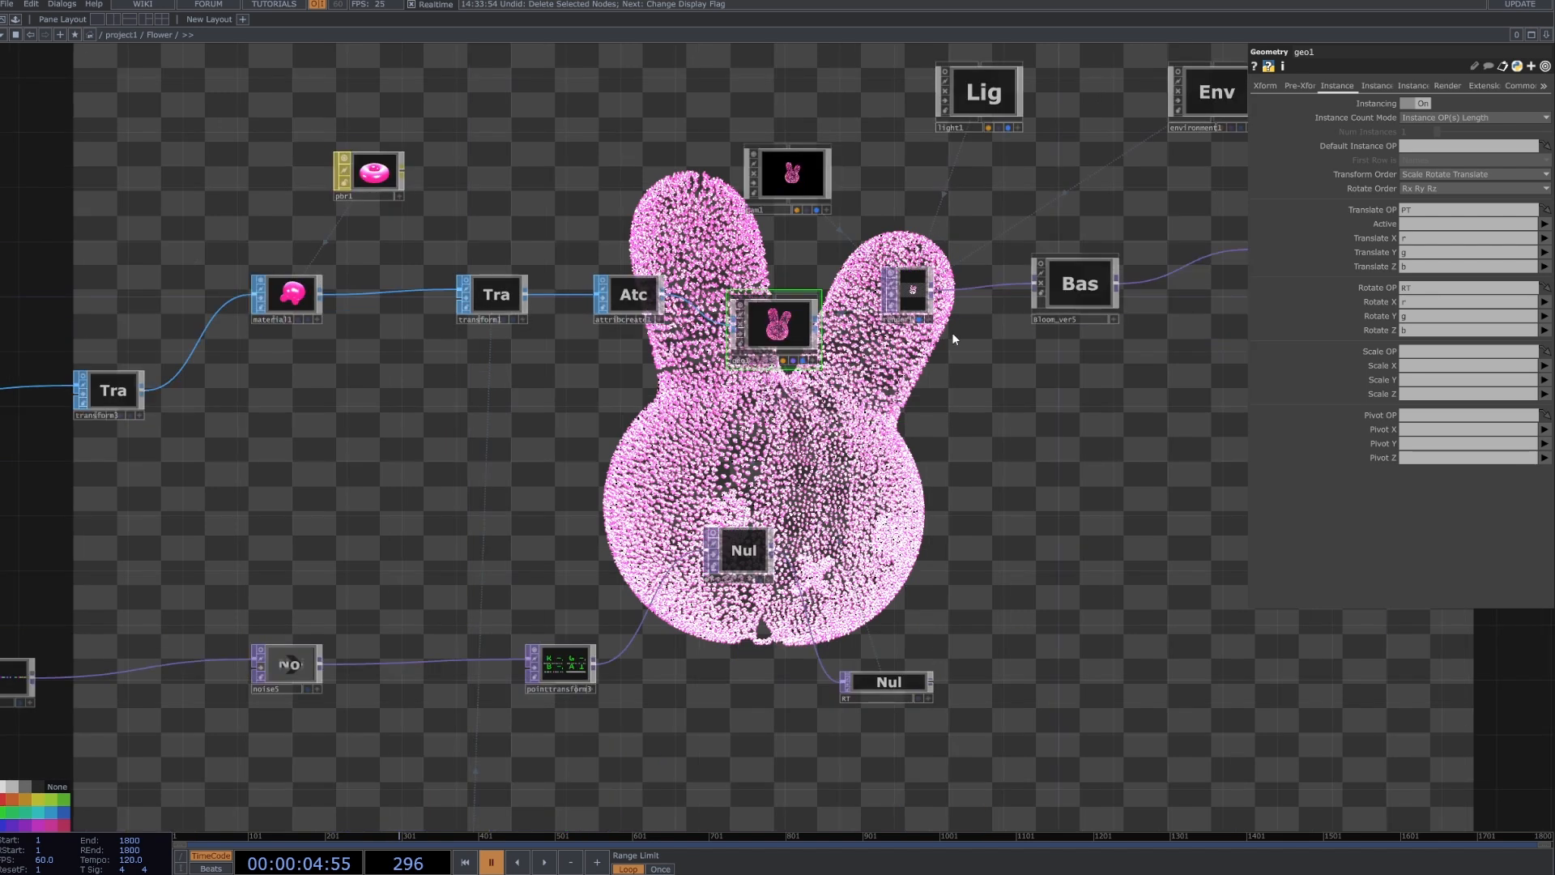
Expand geo1's pre-transform Rotate values and examine the absTime.seconds*10 expression, highlighting its time term and multiplier.
{"action": "left_click", "coordinate": [1293, 85]}
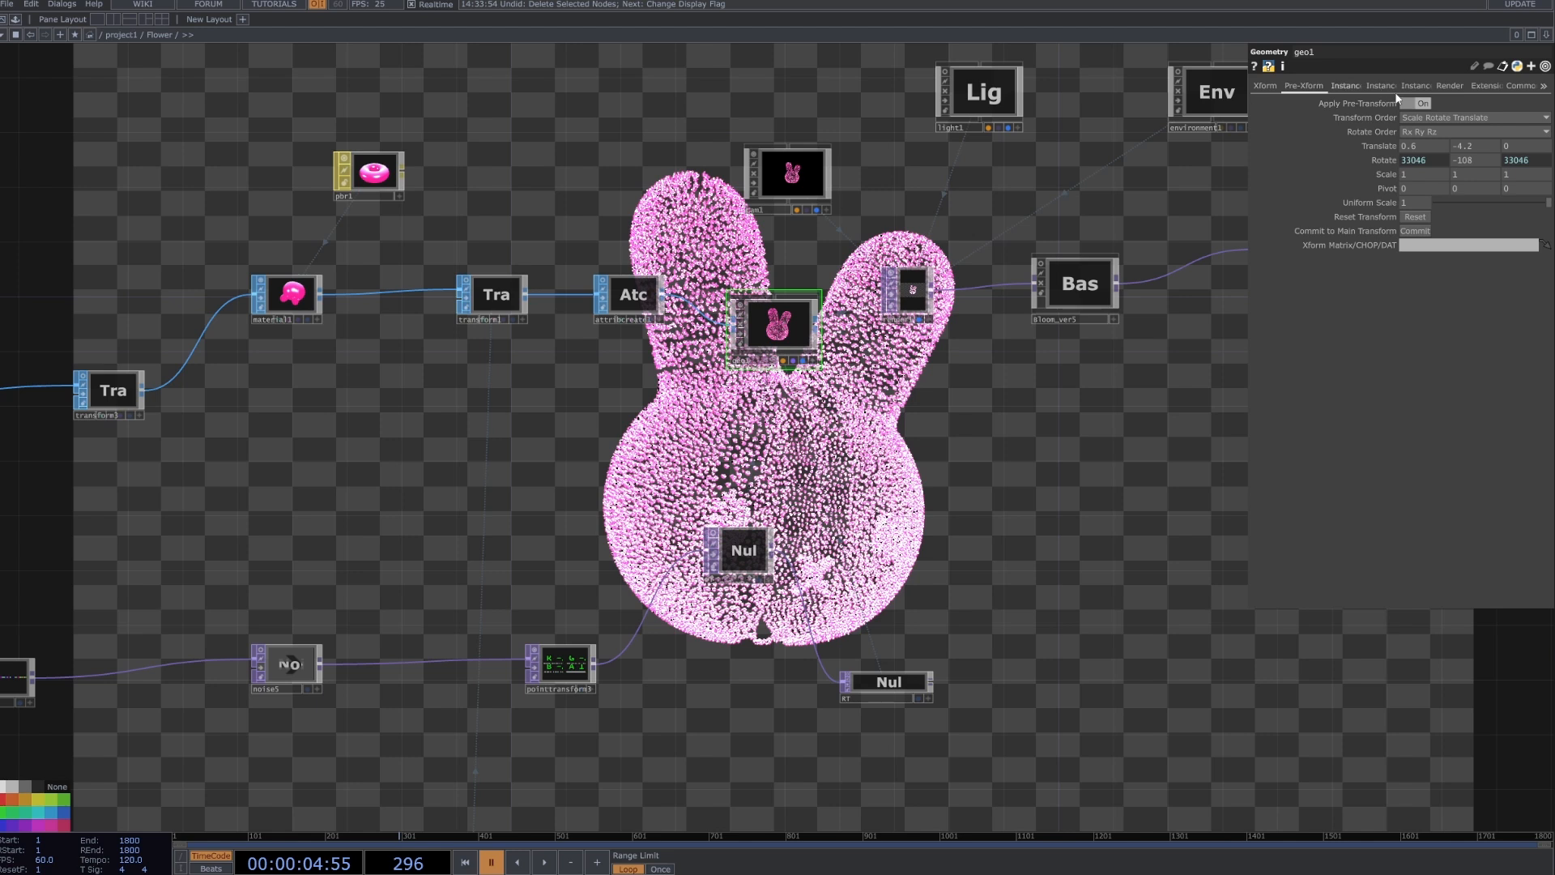
{"action": "left_click", "coordinate": [1383, 161]}
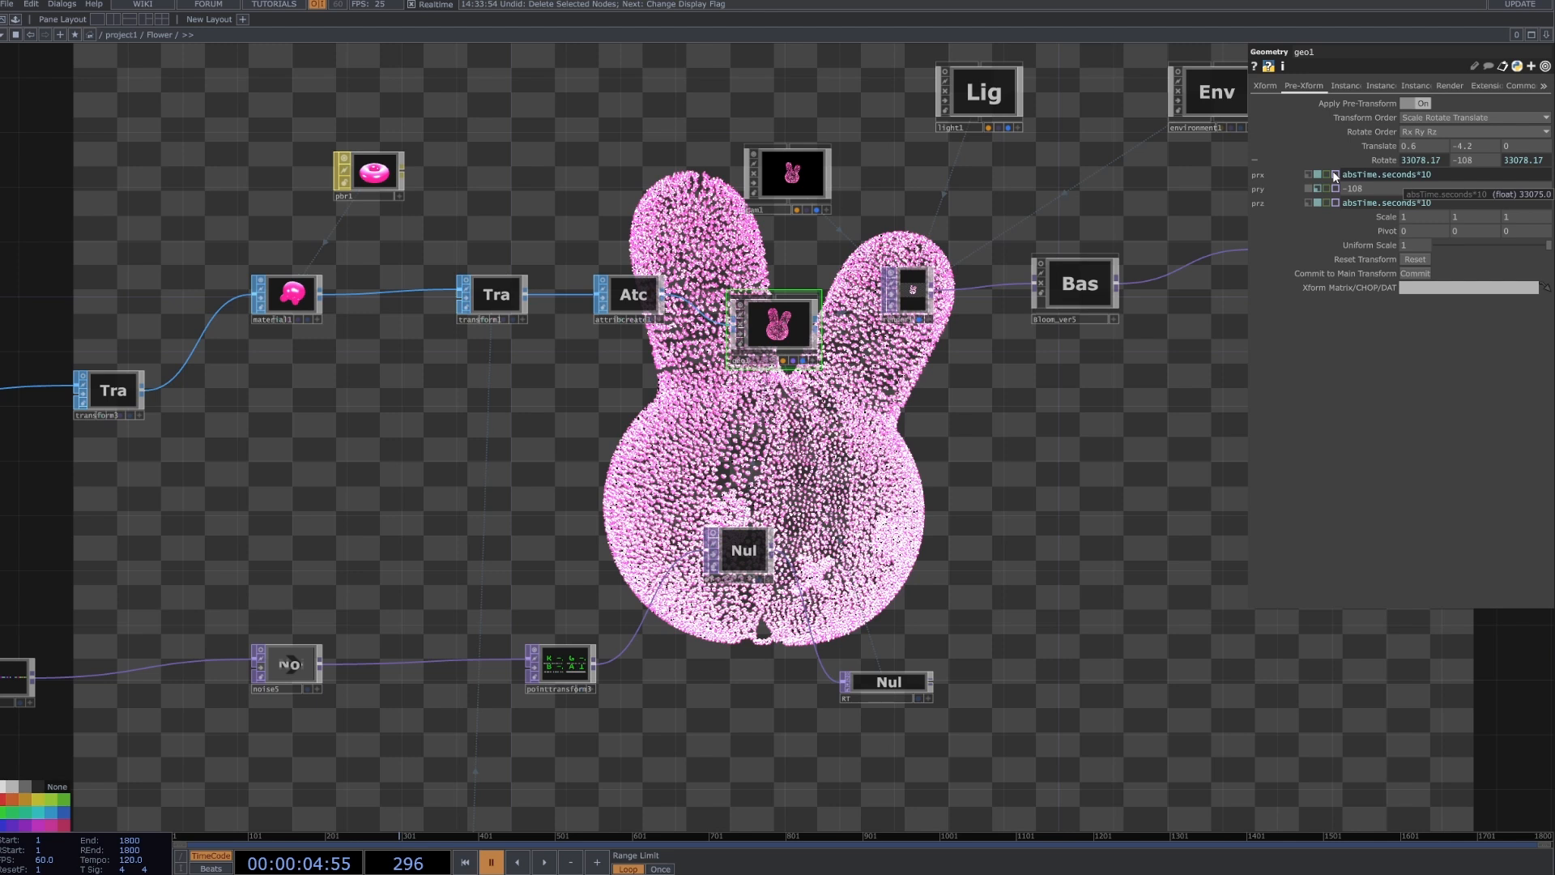
{"action": "left_click_drag", "start_coordinate": [1342, 175], "coordinate": [1440, 177]}
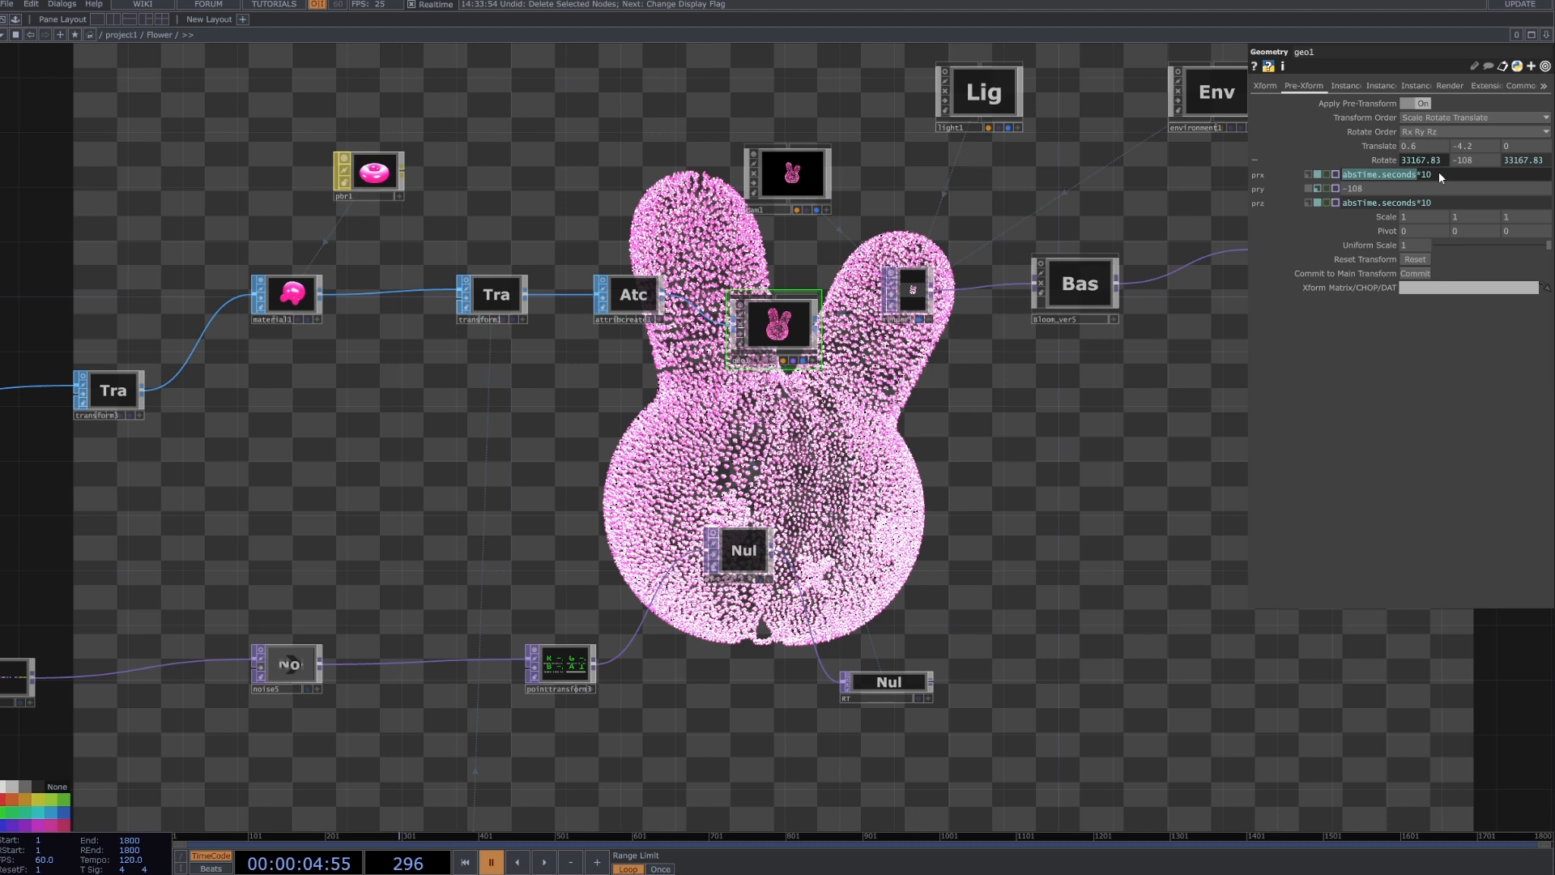
{"action": "left_click_drag", "start_coordinate": [1417, 174], "coordinate": [1445, 178]}
{"action": "left_click", "coordinate": [1165, 404]}
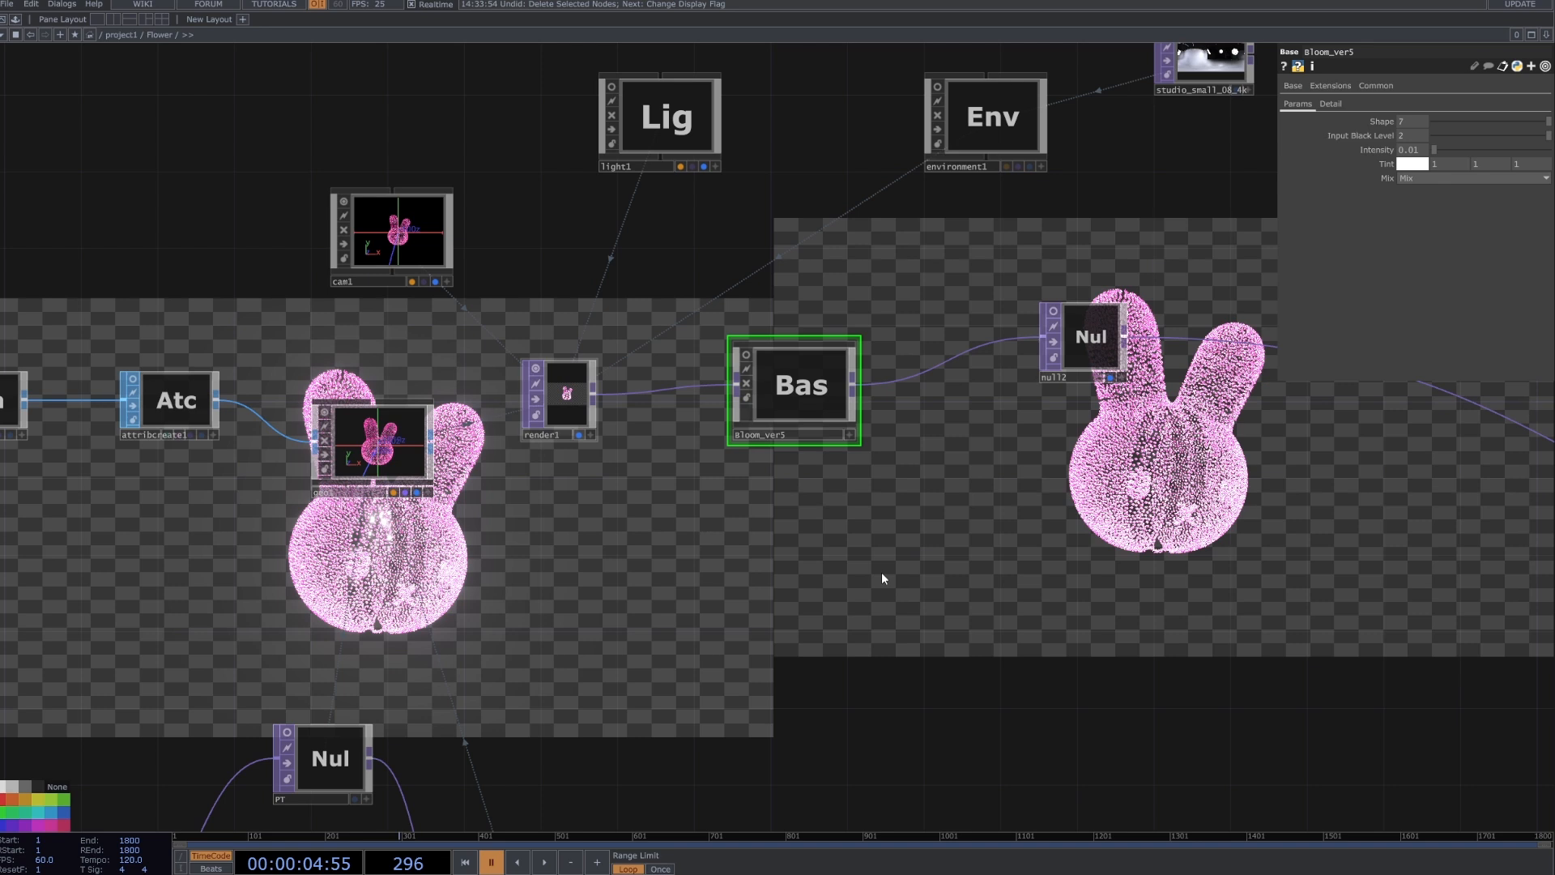
Look up the bloom component among the palette's ImageFilters and inspect Bloom_ver5's internal network before returning to its parent.
{"action": "key", "text": "alt+l"}
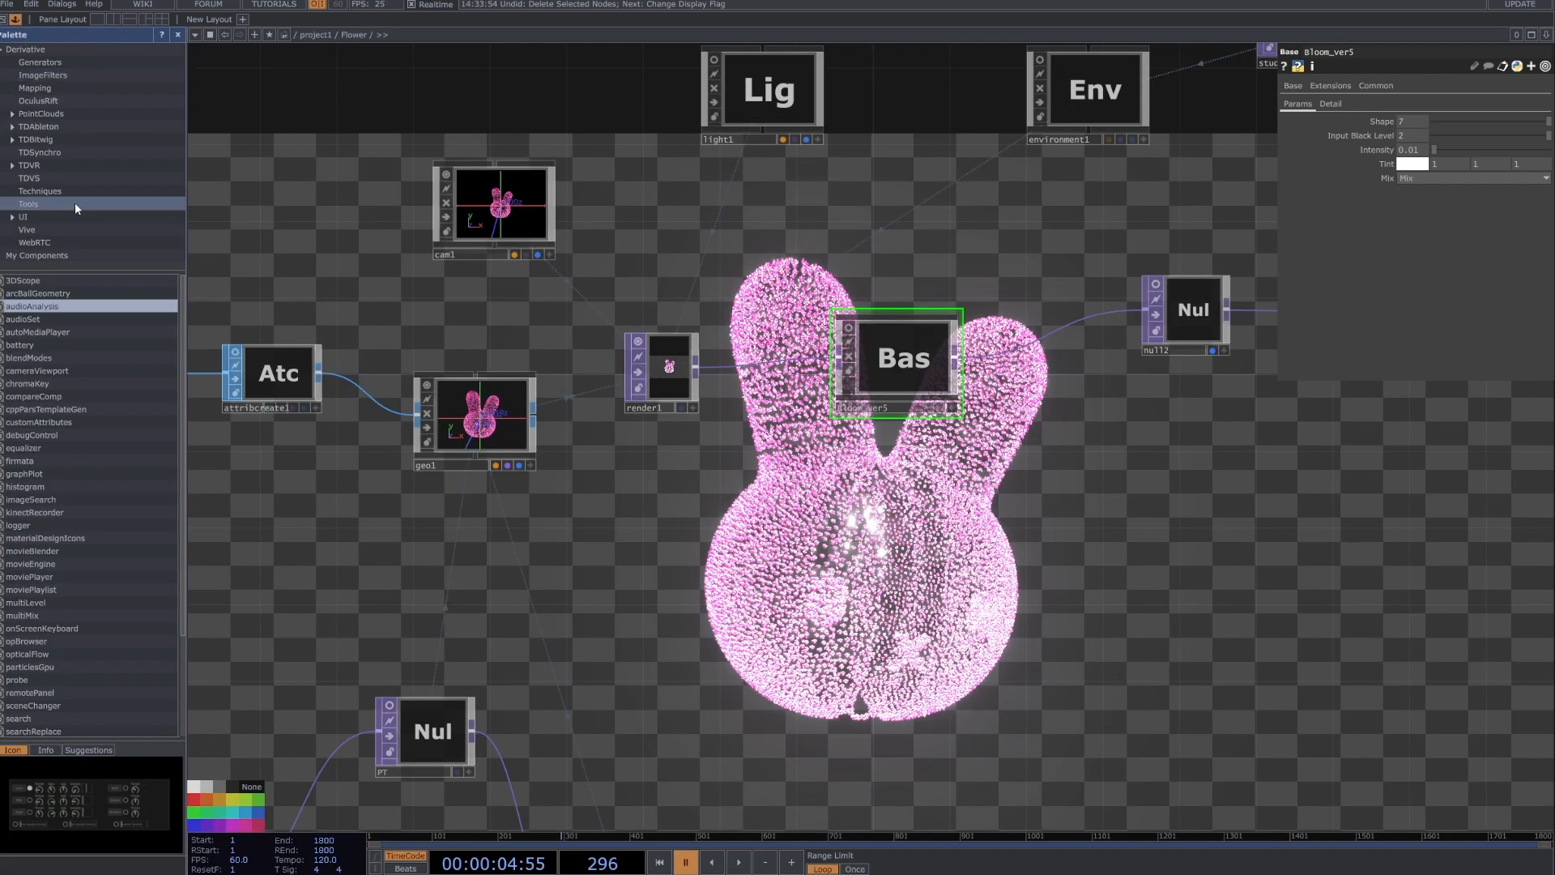
{"action": "left_click", "coordinate": [75, 279]}
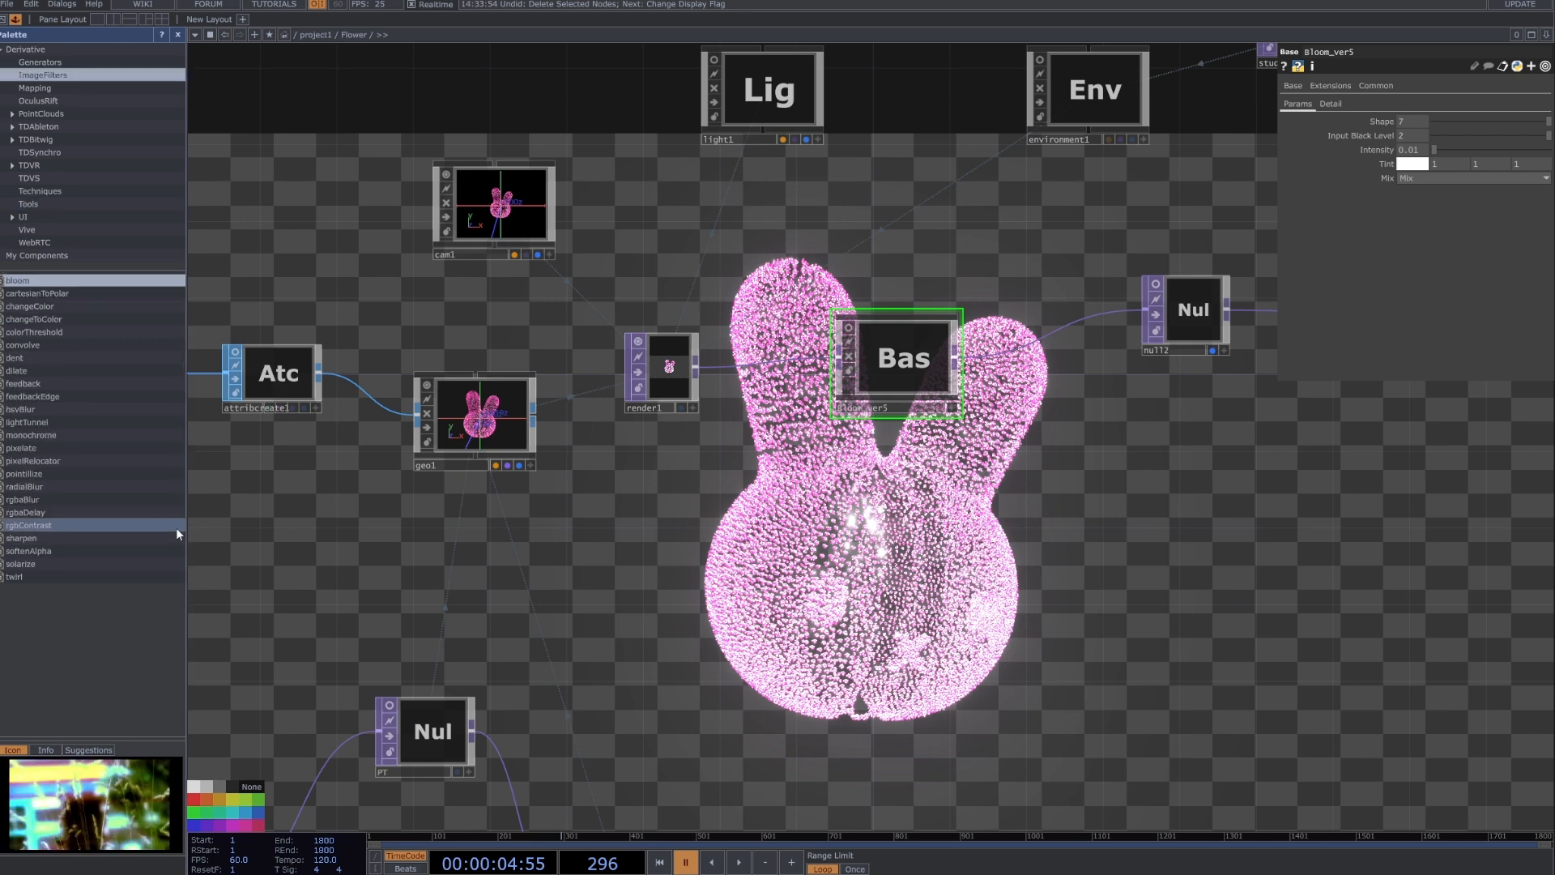
{"action": "key", "text": "i"}
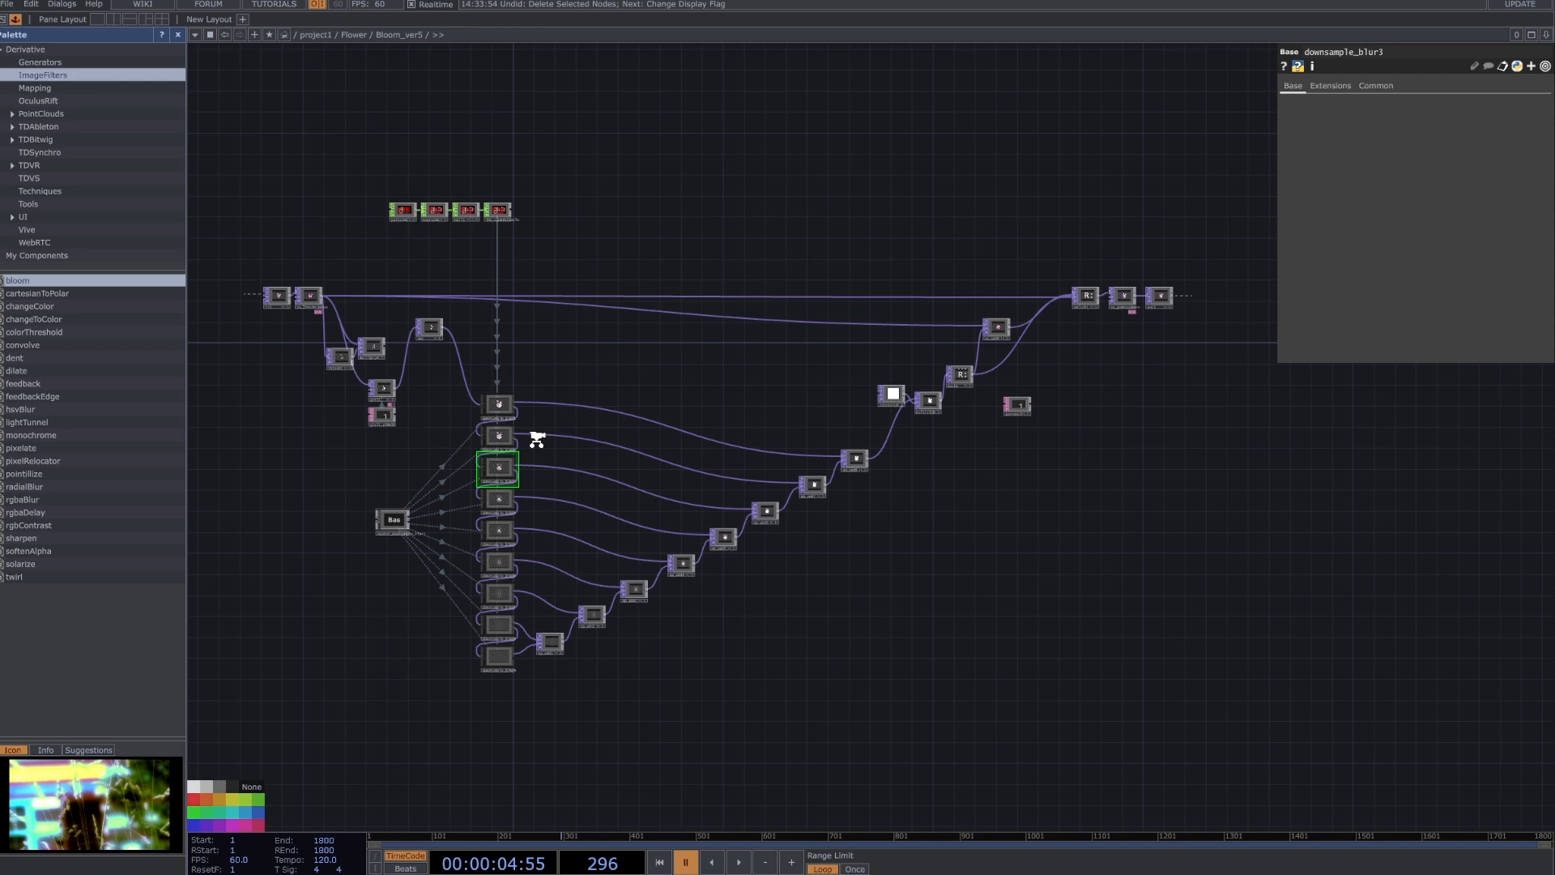
{"action": "key", "text": "u"}
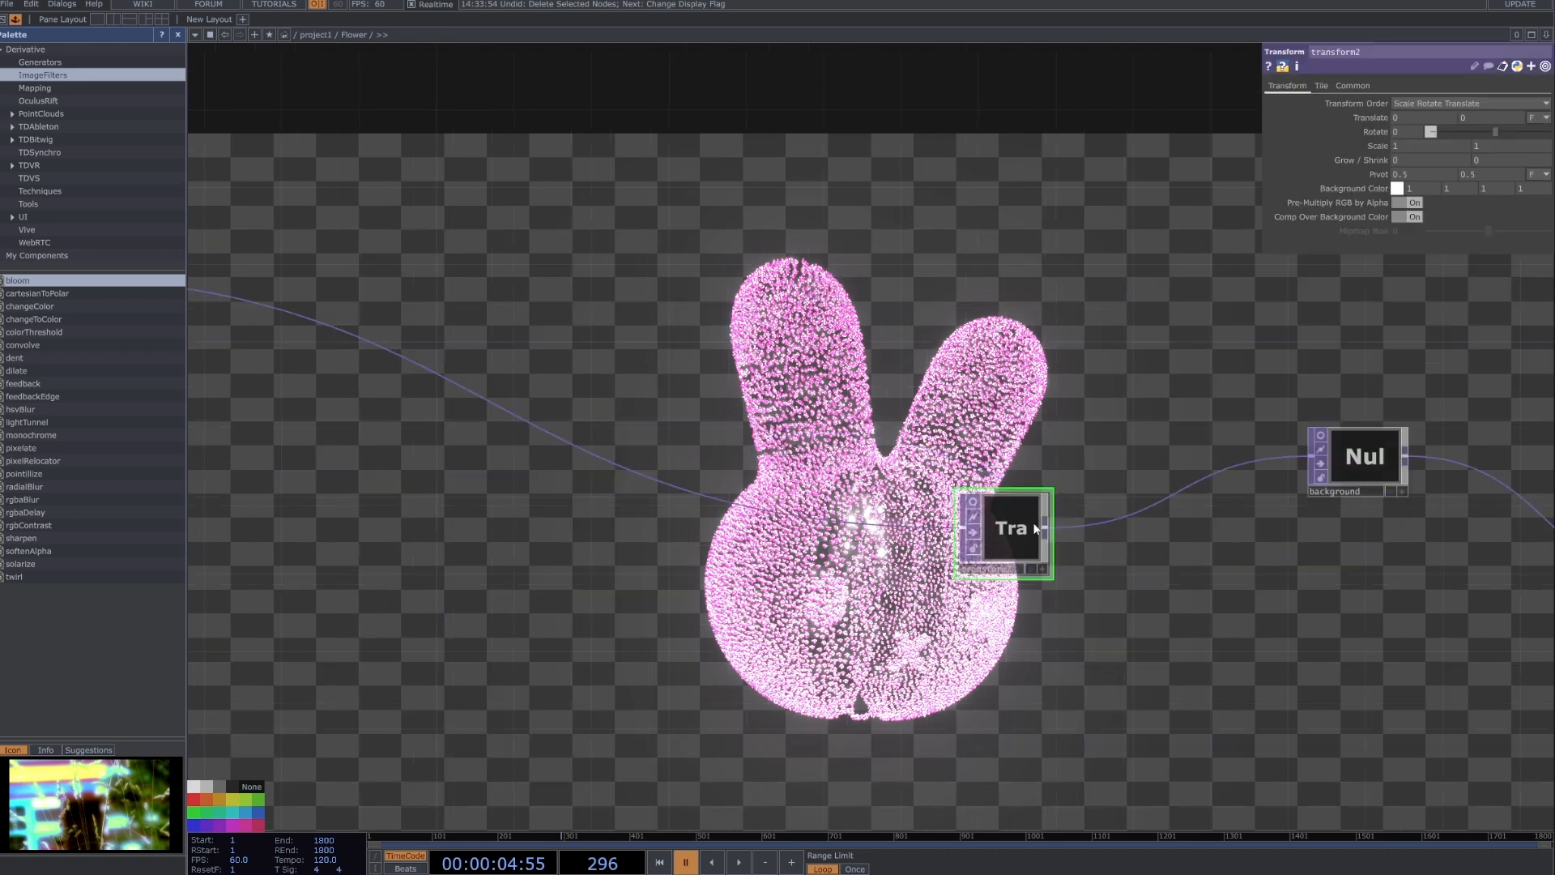
Reposition transform2 between null2 and the background null, compare both nulls' outputs, and leave their displays turned off.
{"action": "scroll", "coordinate": [1034, 527], "scroll_direction": "down", "scroll_amount": 3}
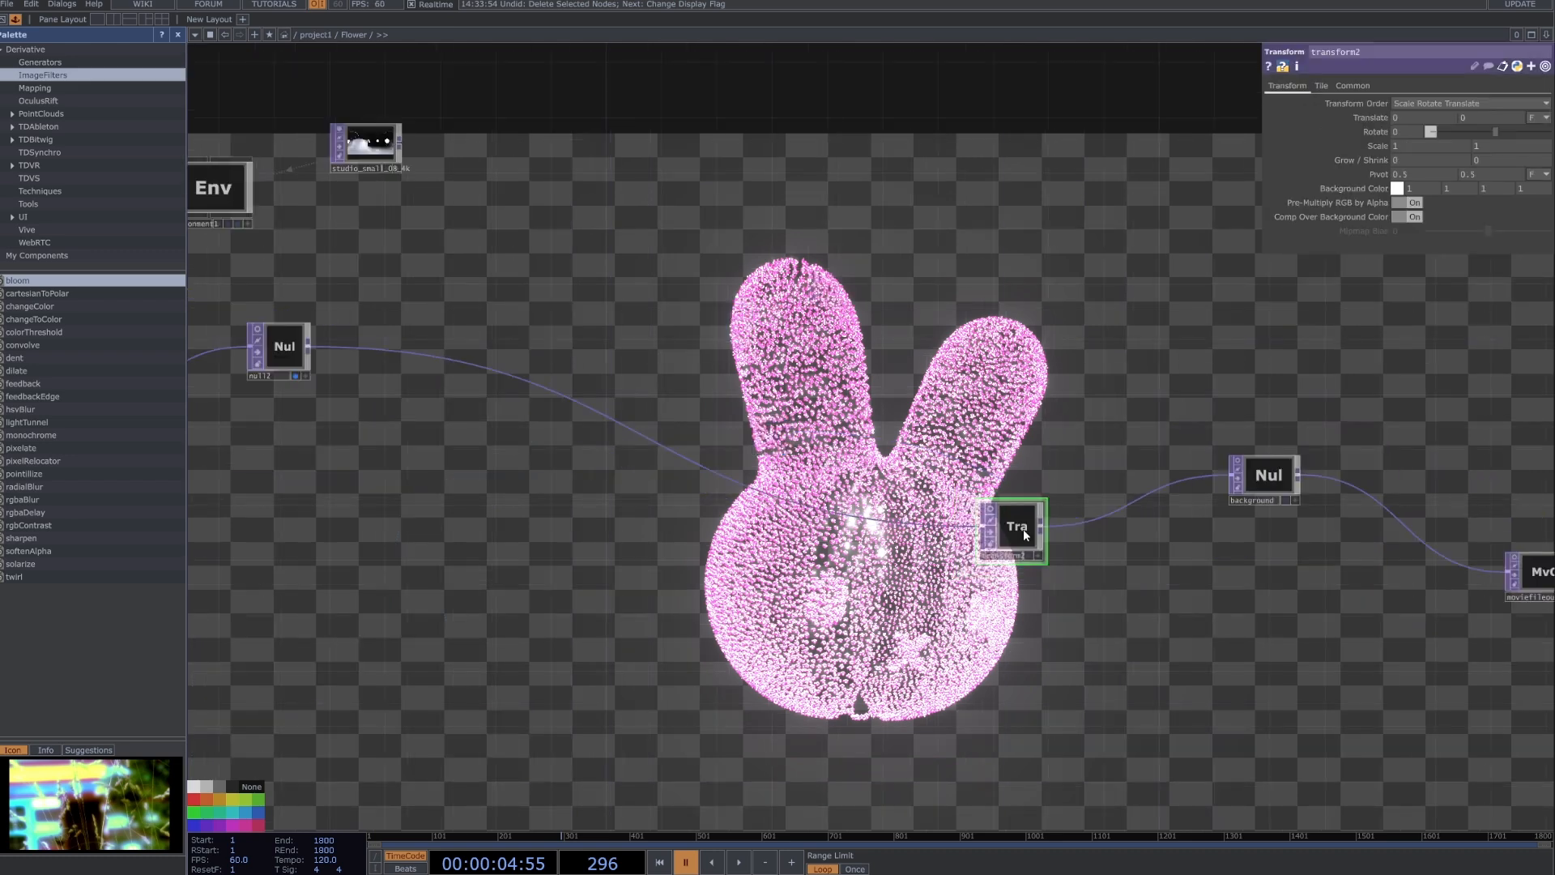
{"action": "left_click_drag", "start_coordinate": [1023, 529], "coordinate": [887, 470]}
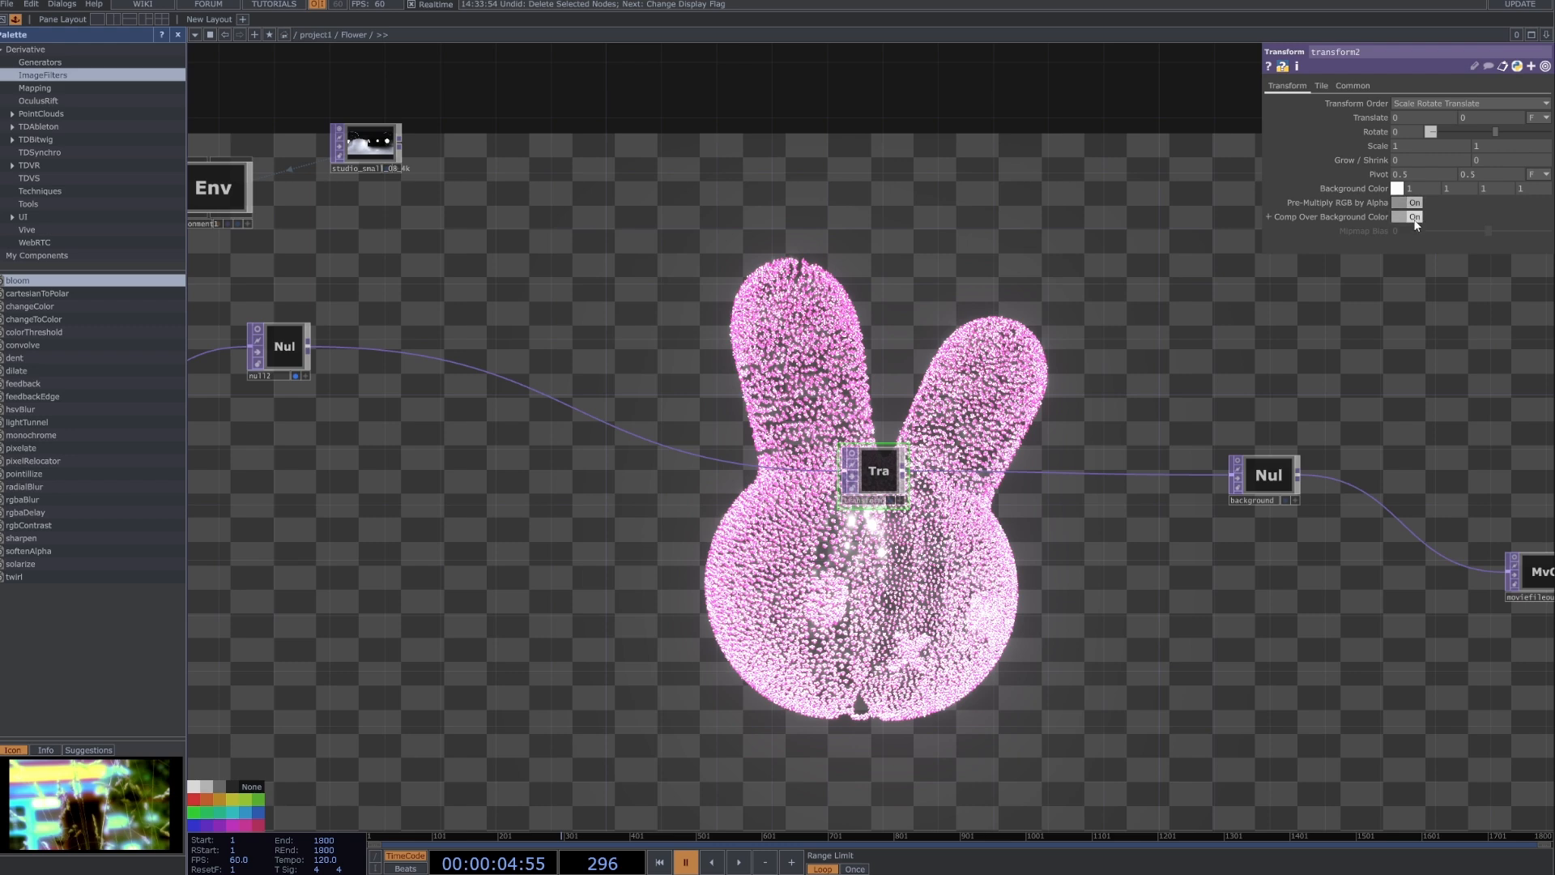
{"action": "left_click", "coordinate": [1286, 499]}
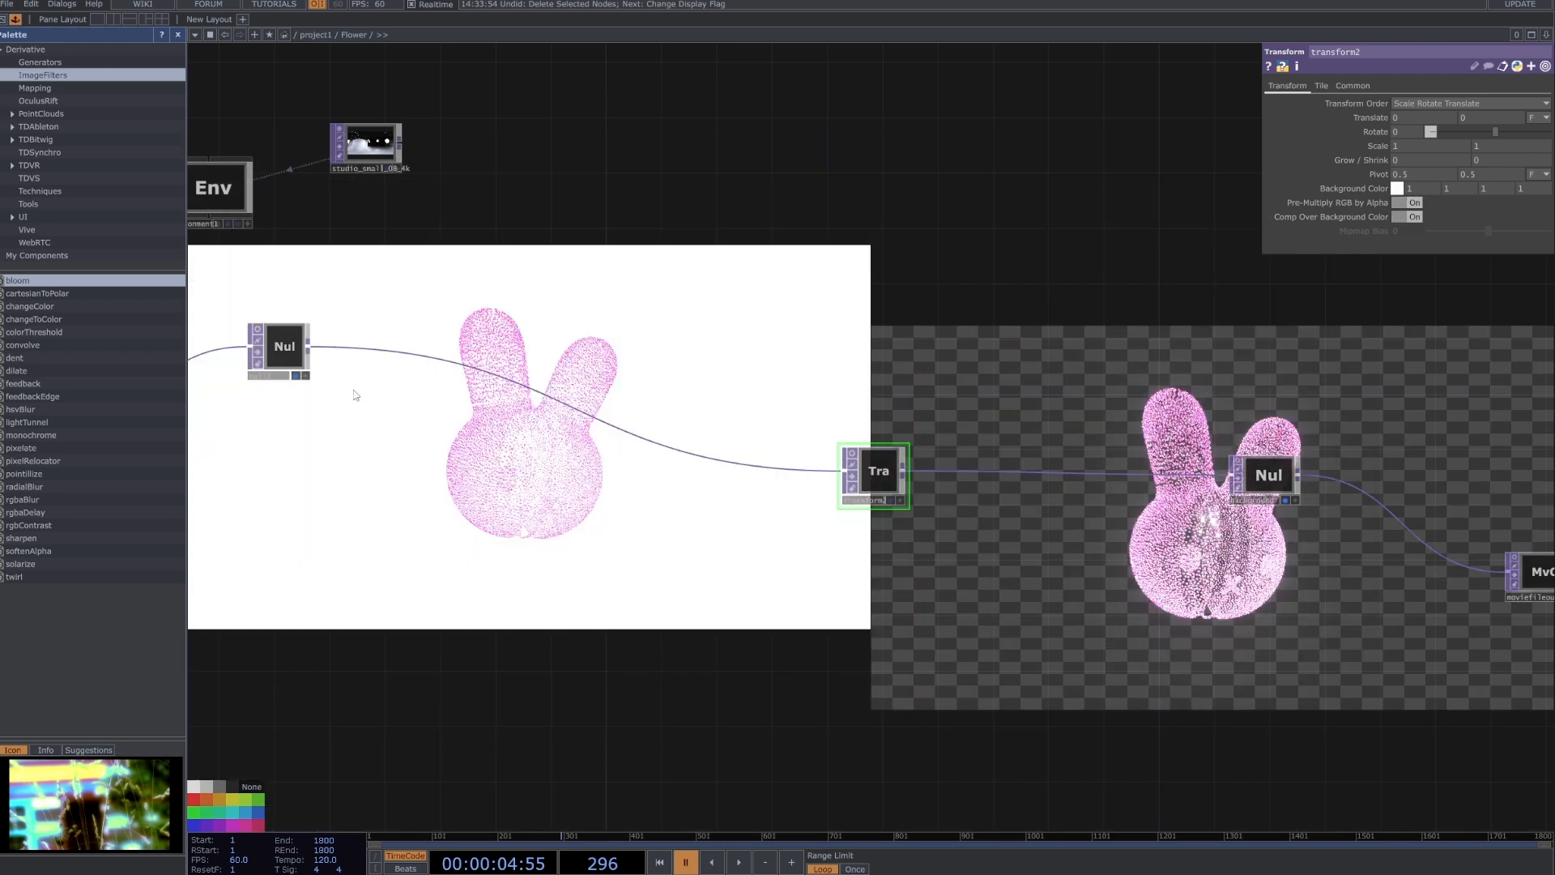
{"action": "left_click", "coordinate": [297, 377]}
{"action": "left_click_drag", "start_coordinate": [851, 470], "coordinate": [821, 485]}
{"action": "left_click", "coordinate": [1294, 500]}
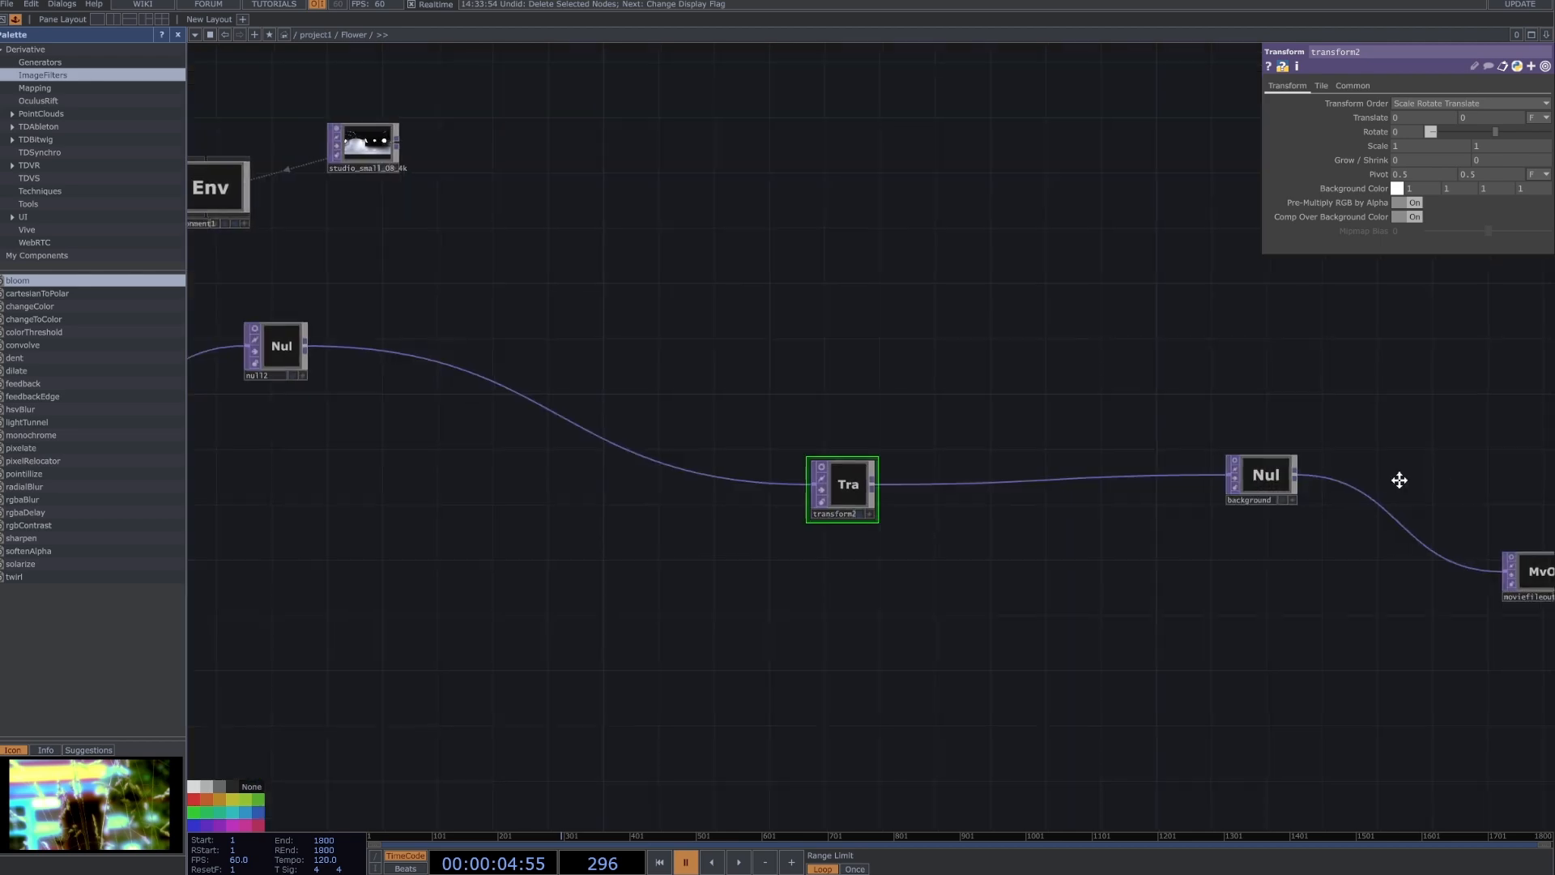
Reposition the moviefileout2 node beside the background null and review its Movie Out settings.
{"action": "left_click_drag", "start_coordinate": [1400, 481], "coordinate": [1100, 460]}
{"action": "left_click_drag", "start_coordinate": [1226, 553], "coordinate": [1254, 539]}
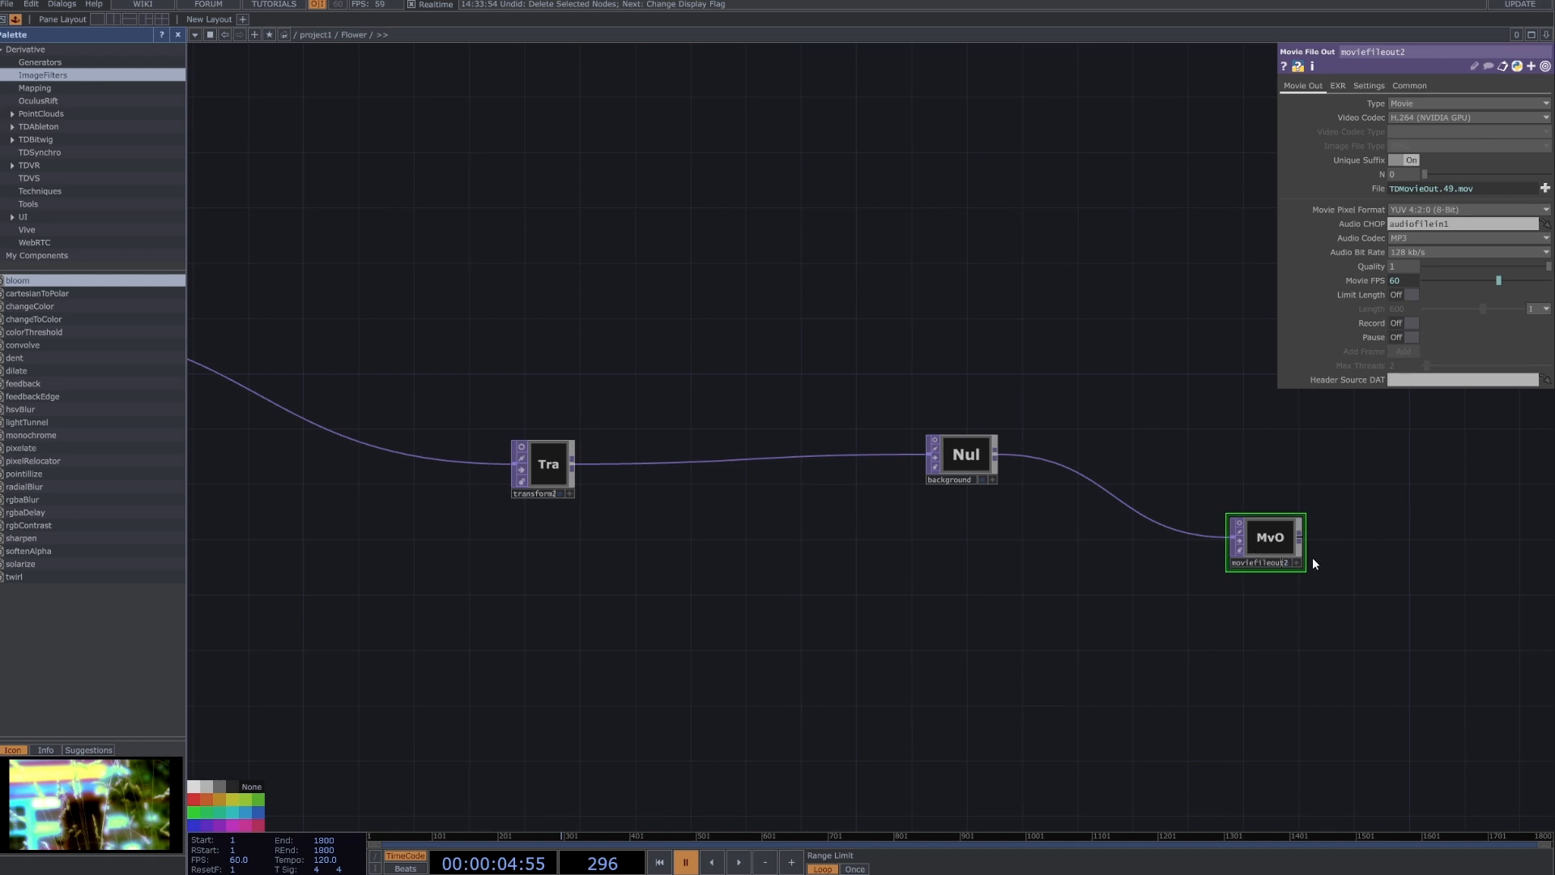
{"action": "right_click_drag", "start_coordinate": [1379, 672], "coordinate": [1166, 400]}
Select transform2 and turn on its display to show the bunny over the white background.
{"action": "left_click", "coordinate": [539, 443]}
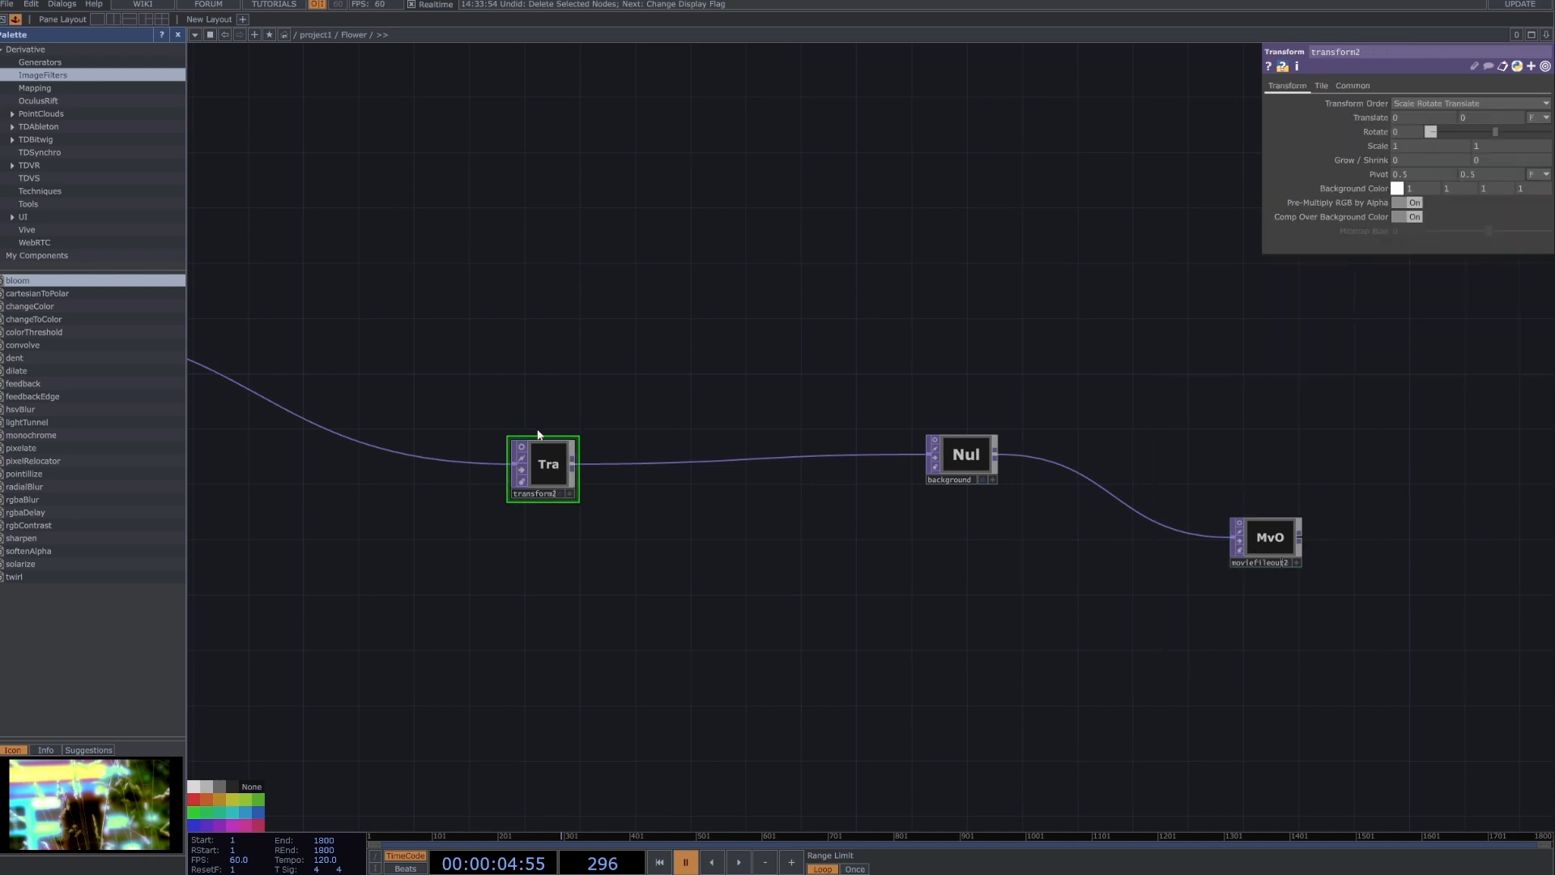
{"action": "left_click", "coordinate": [560, 492]}
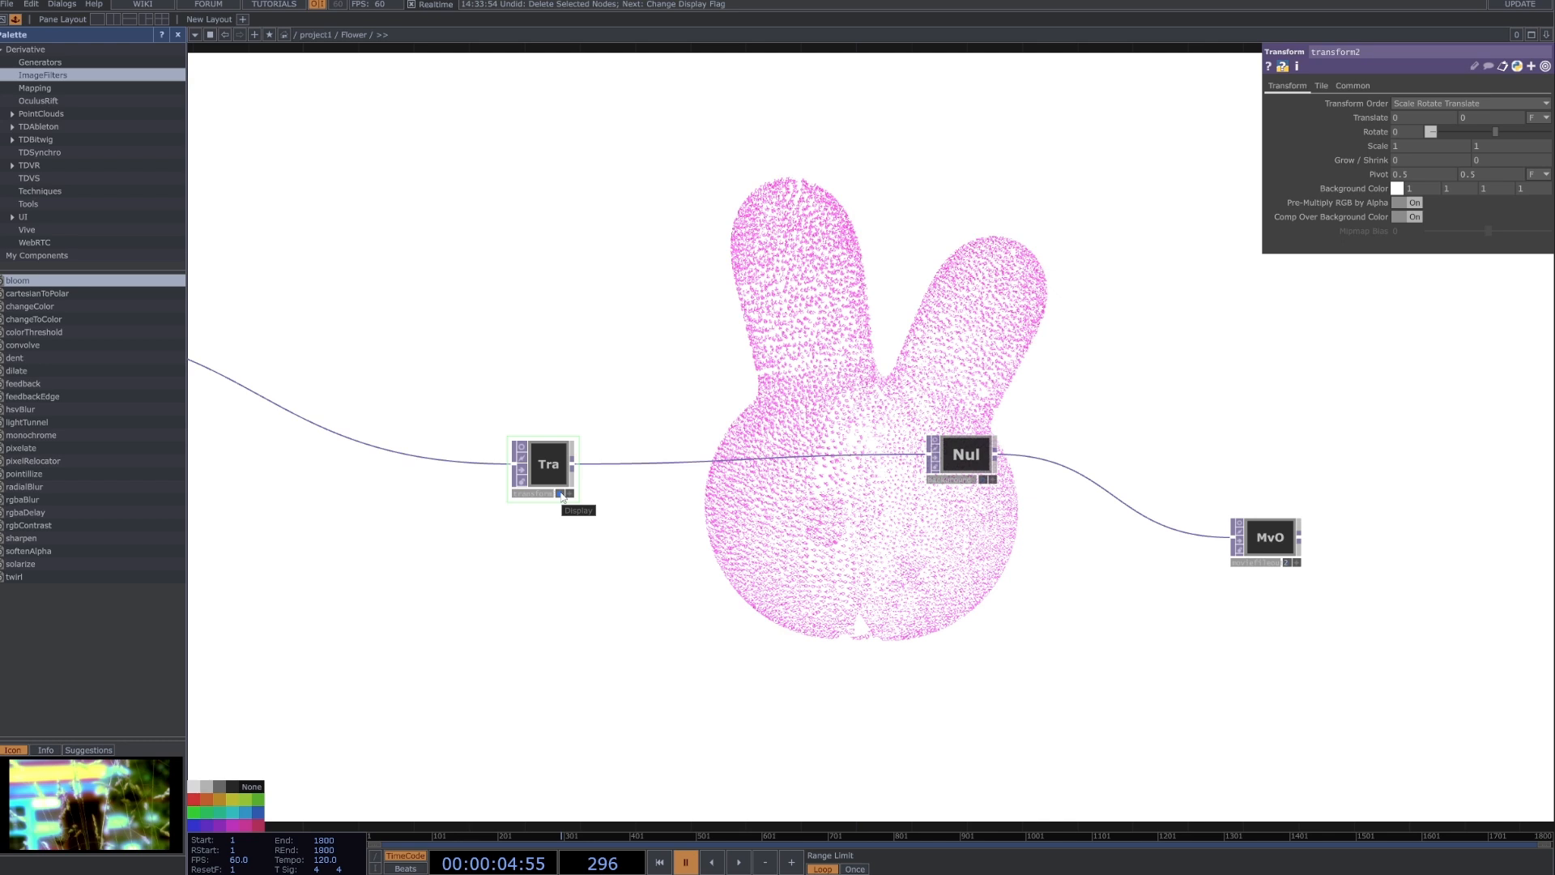
Turn off transform2's display and look over the whole node network, from the source geometry and audio chain to the render nodes.
{"action": "left_click", "coordinate": [560, 493]}
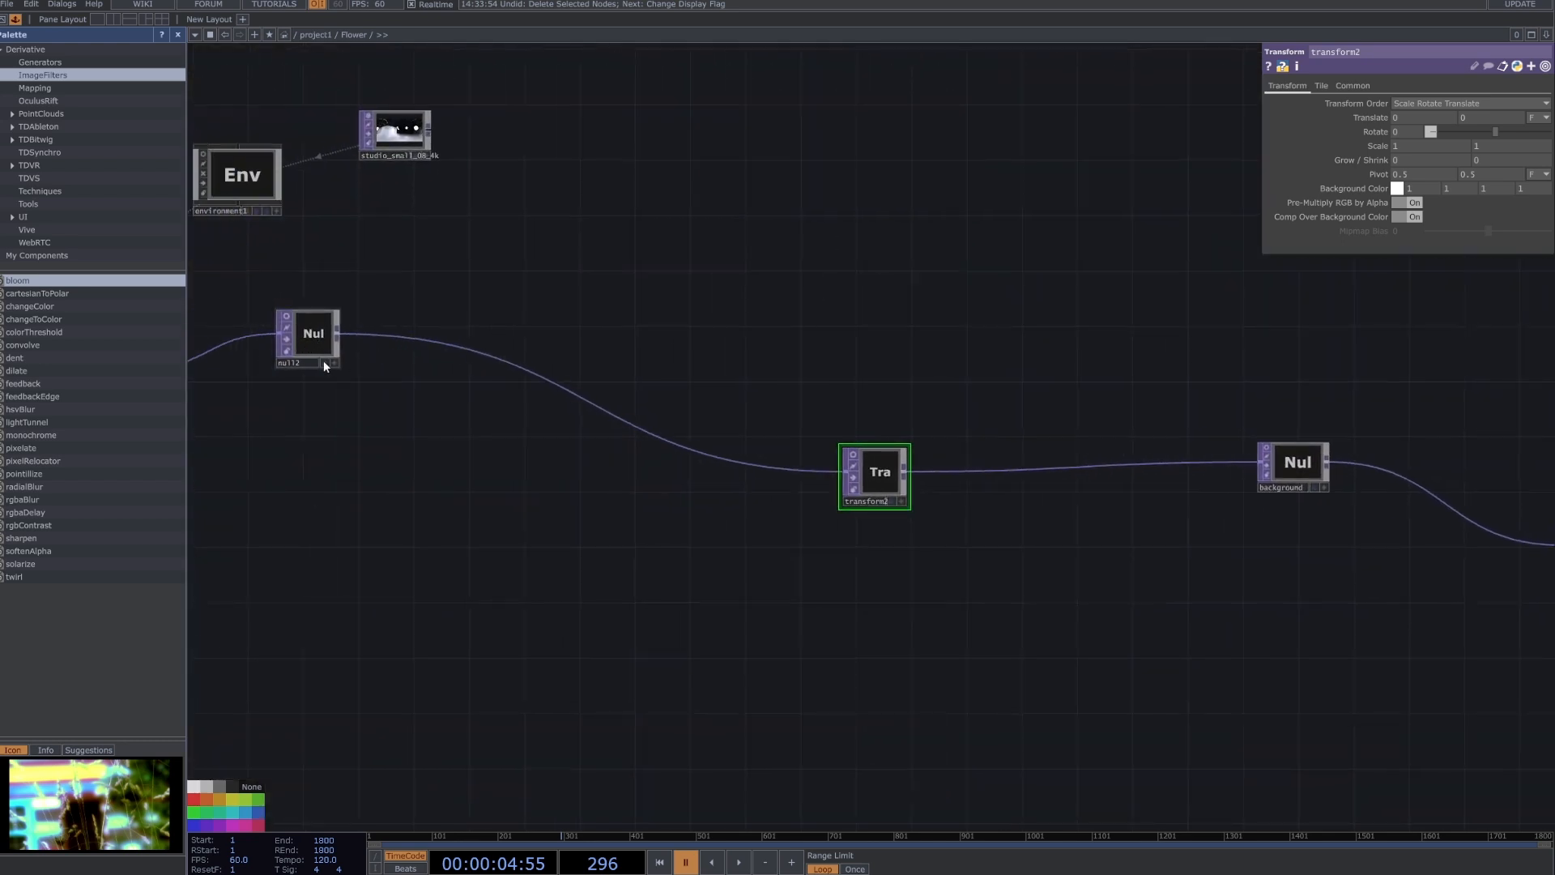
{"action": "scroll", "coordinate": [323, 365], "scroll_direction": "down", "scroll_amount": 6}
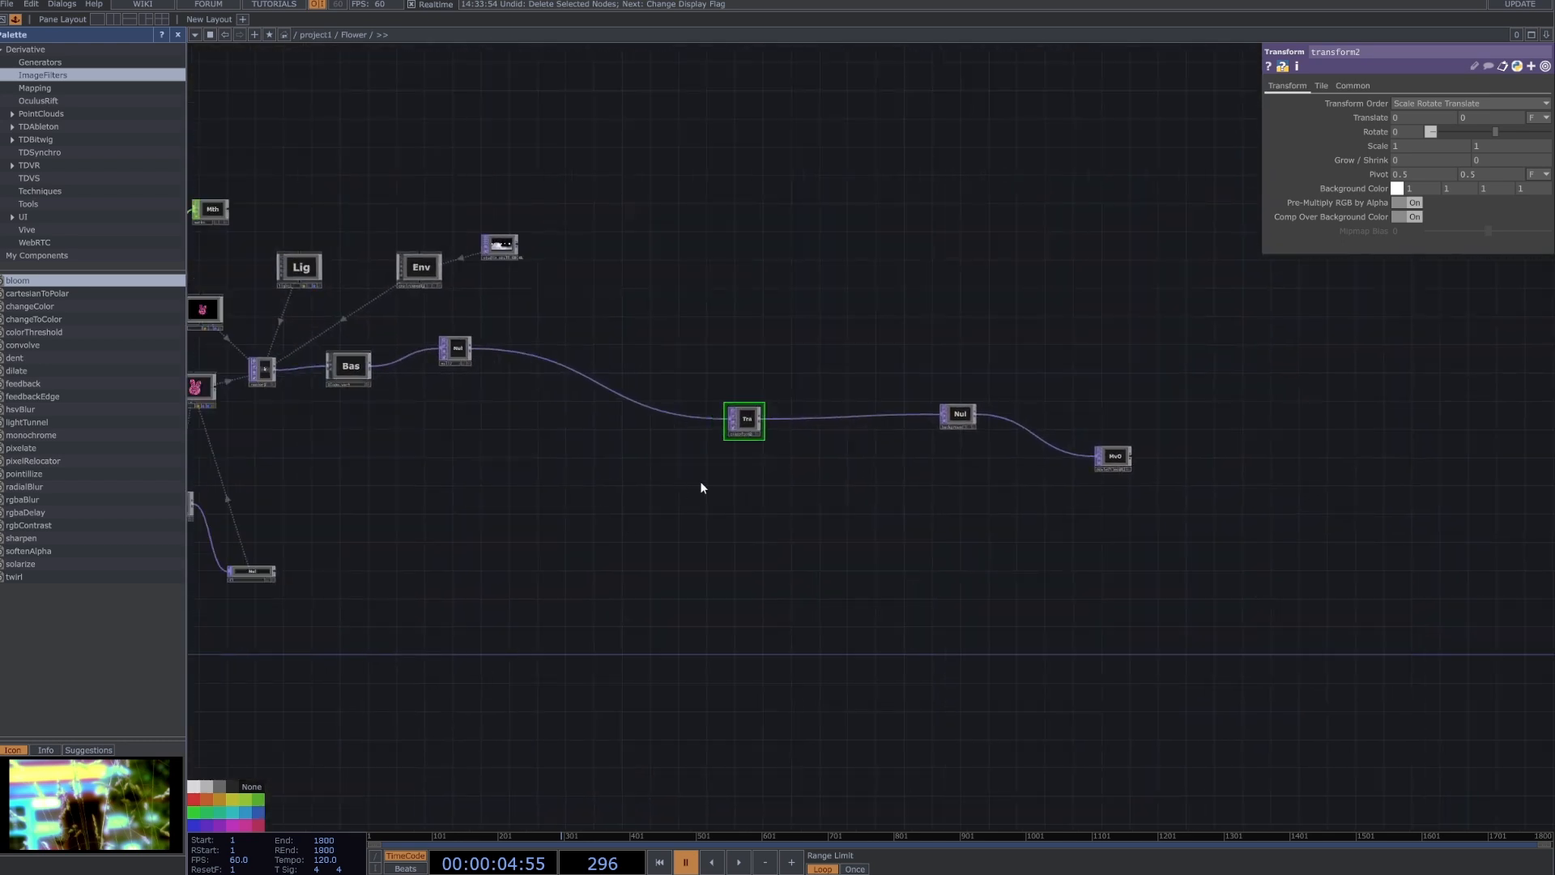
{"action": "left_click_drag", "start_coordinate": [560, 496], "coordinate": [914, 451]}
{"action": "left_click_drag", "start_coordinate": [511, 515], "coordinate": [739, 489]}
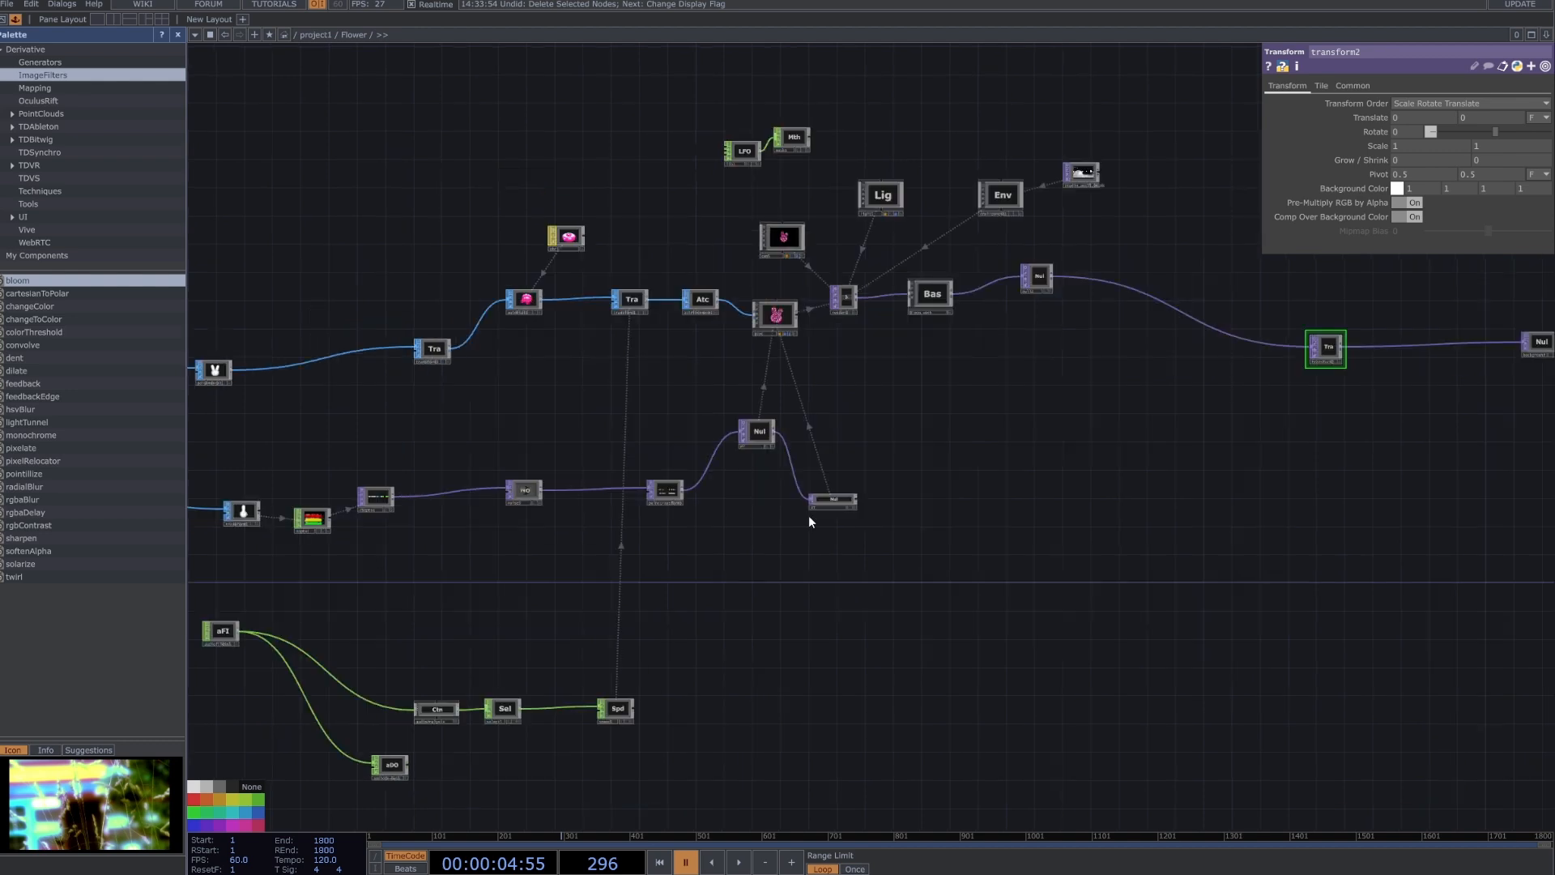
{"action": "left_click_drag", "start_coordinate": [477, 562], "coordinate": [951, 419]}
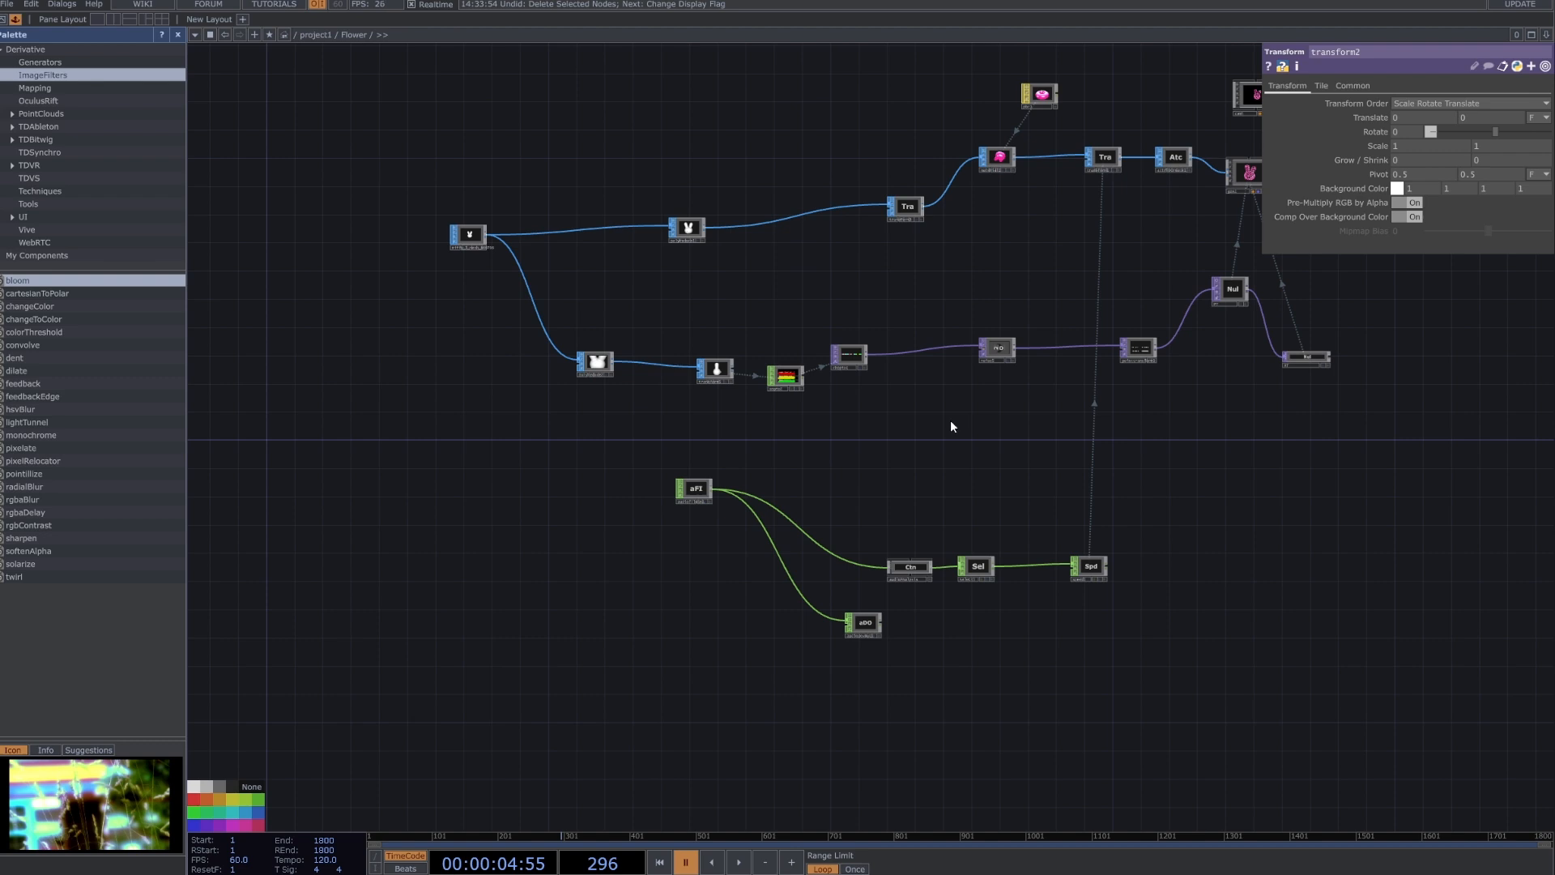
{"action": "left_click_drag", "start_coordinate": [1091, 372], "coordinate": [1006, 428]}
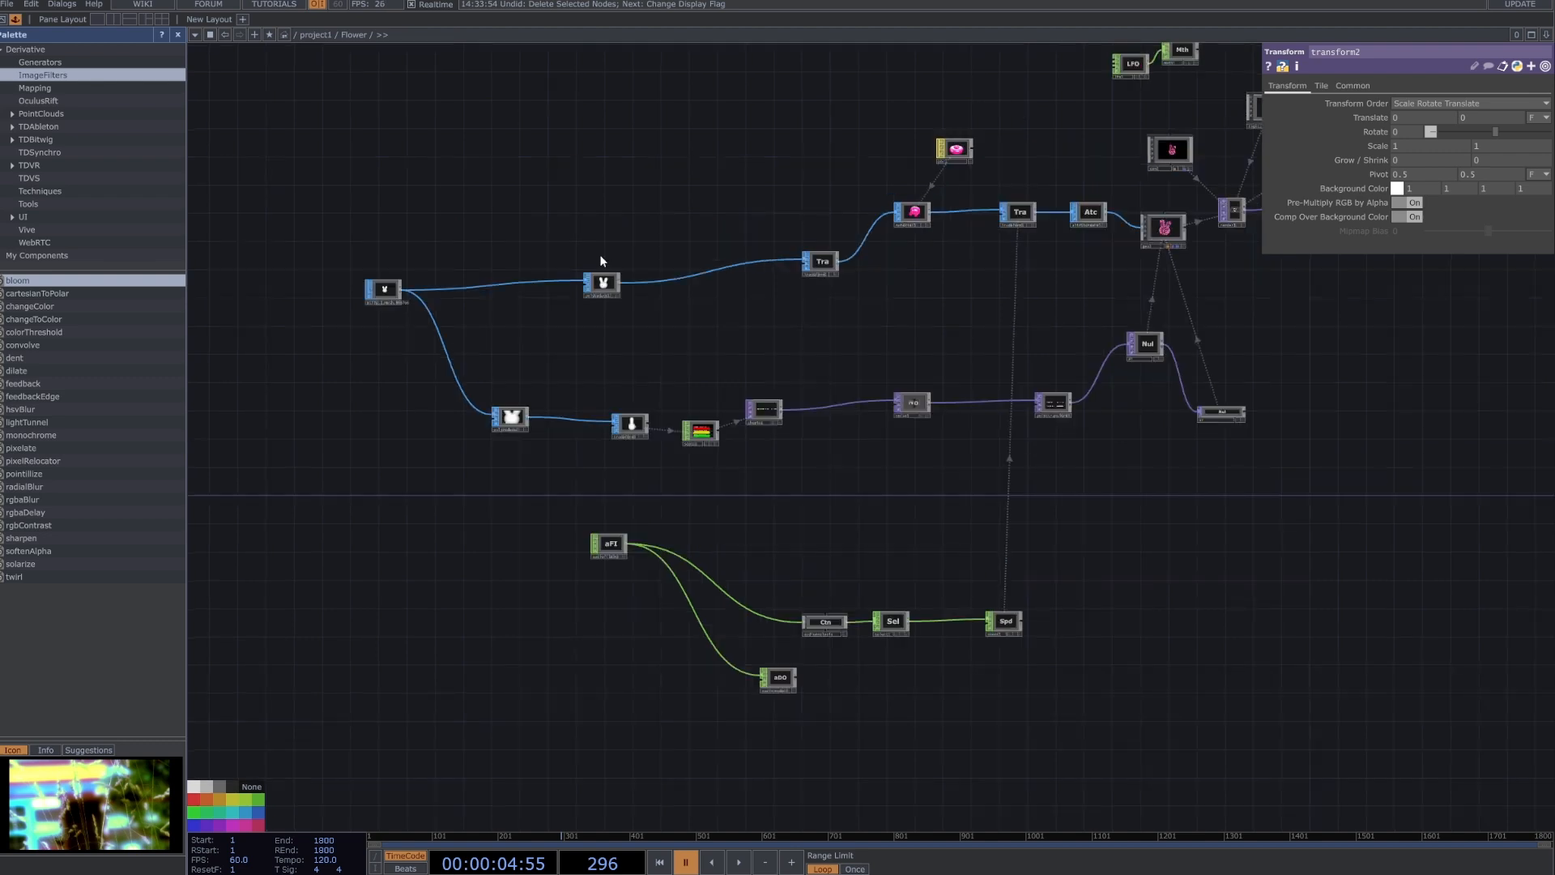
{"action": "scroll", "coordinate": [930, 476], "scroll_direction": "down", "scroll_amount": 2}
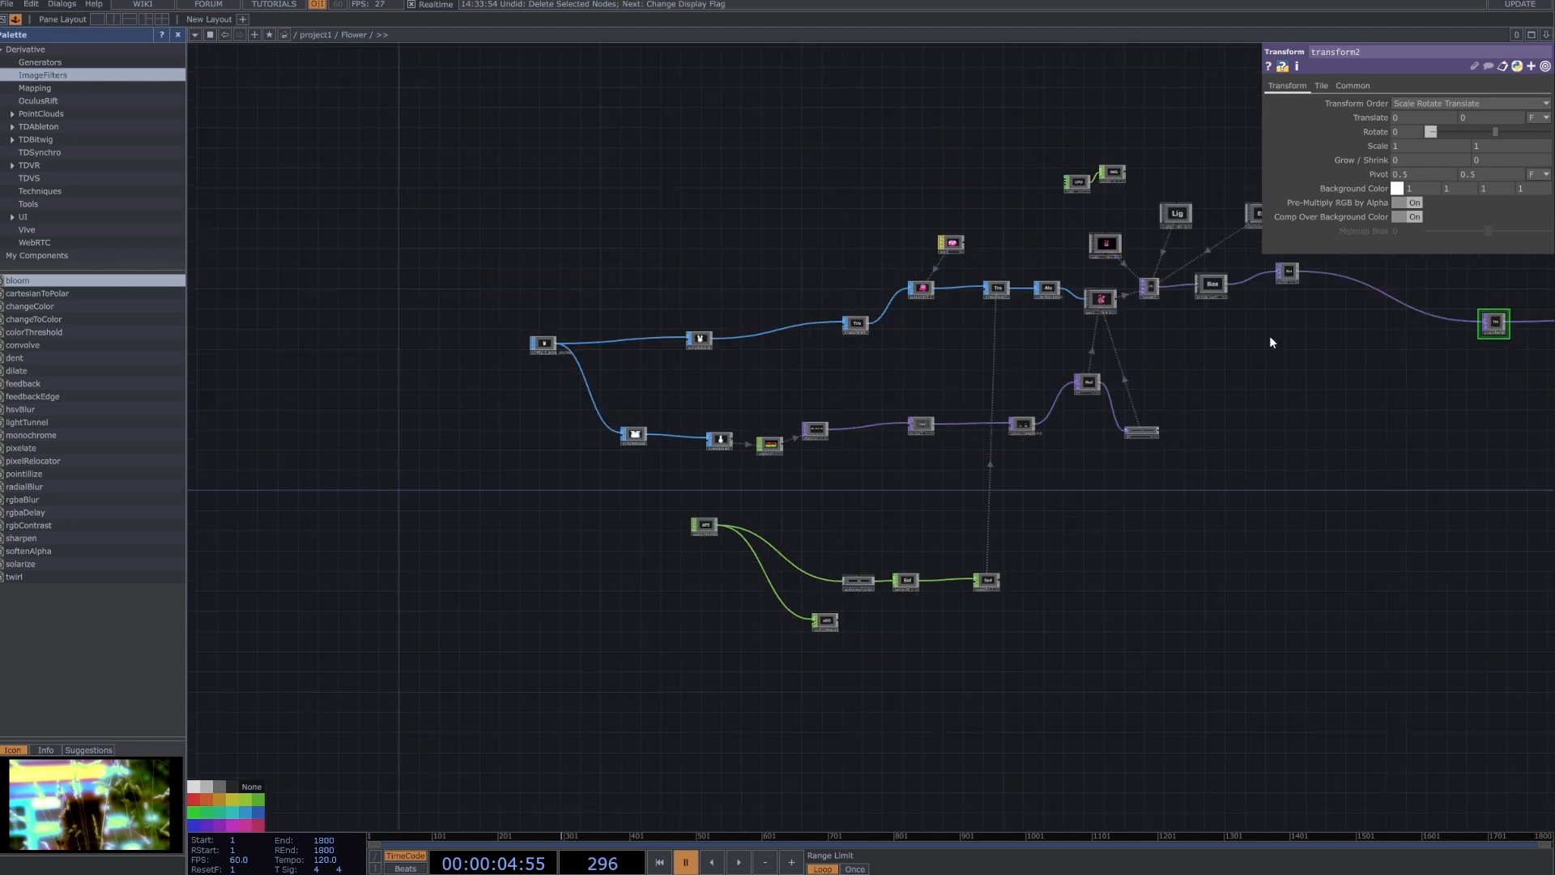
{"action": "left_click_drag", "start_coordinate": [1298, 334], "coordinate": [1291, 375]}
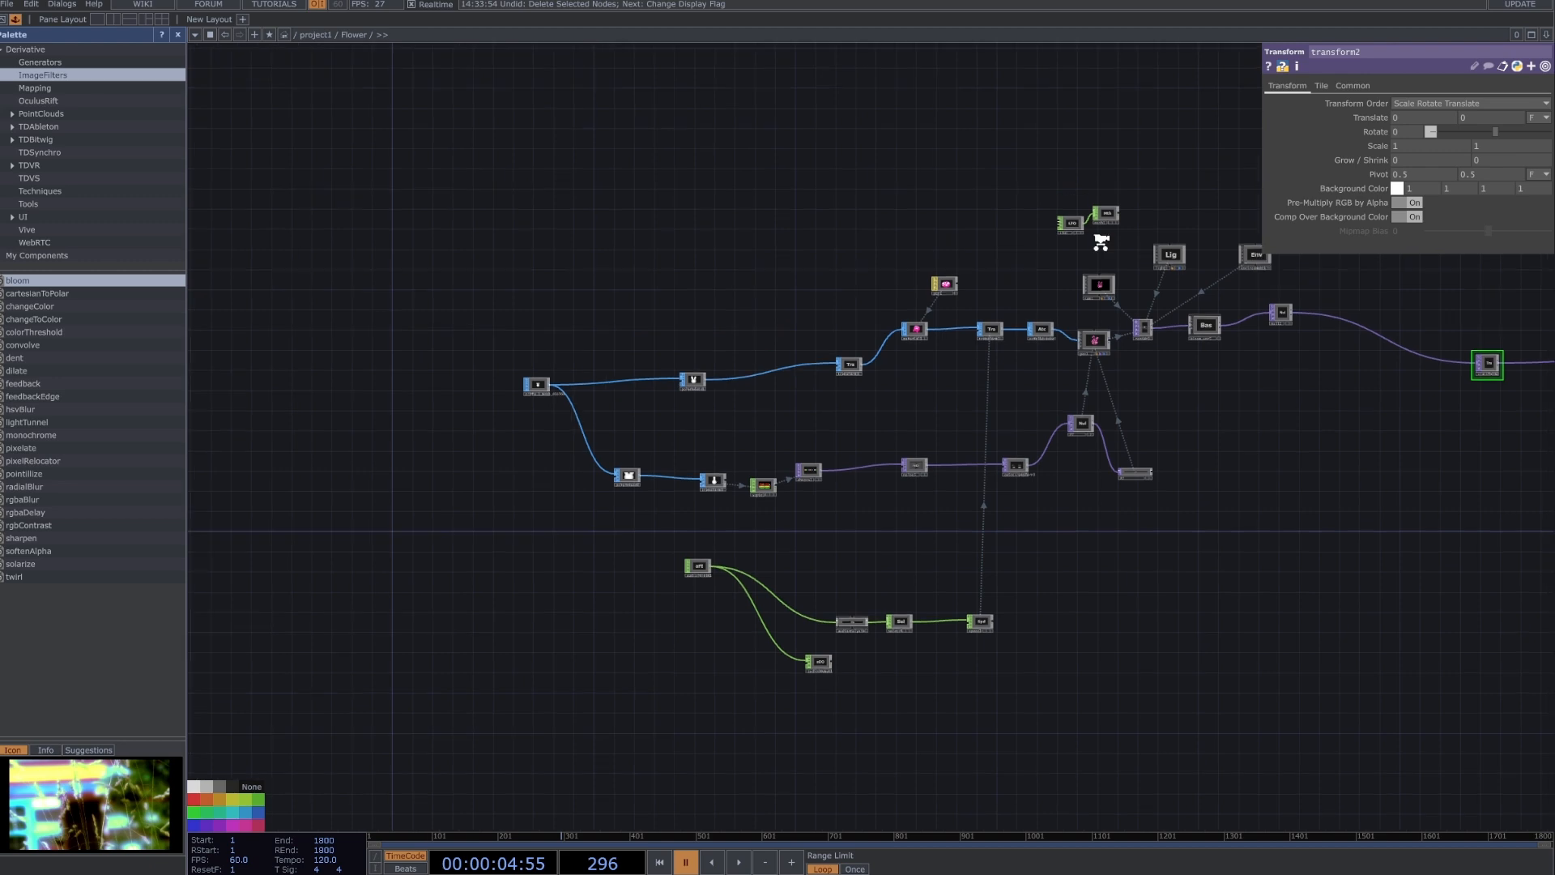
{"action": "scroll", "coordinate": [1101, 241], "scroll_direction": "up", "scroll_amount": 3}
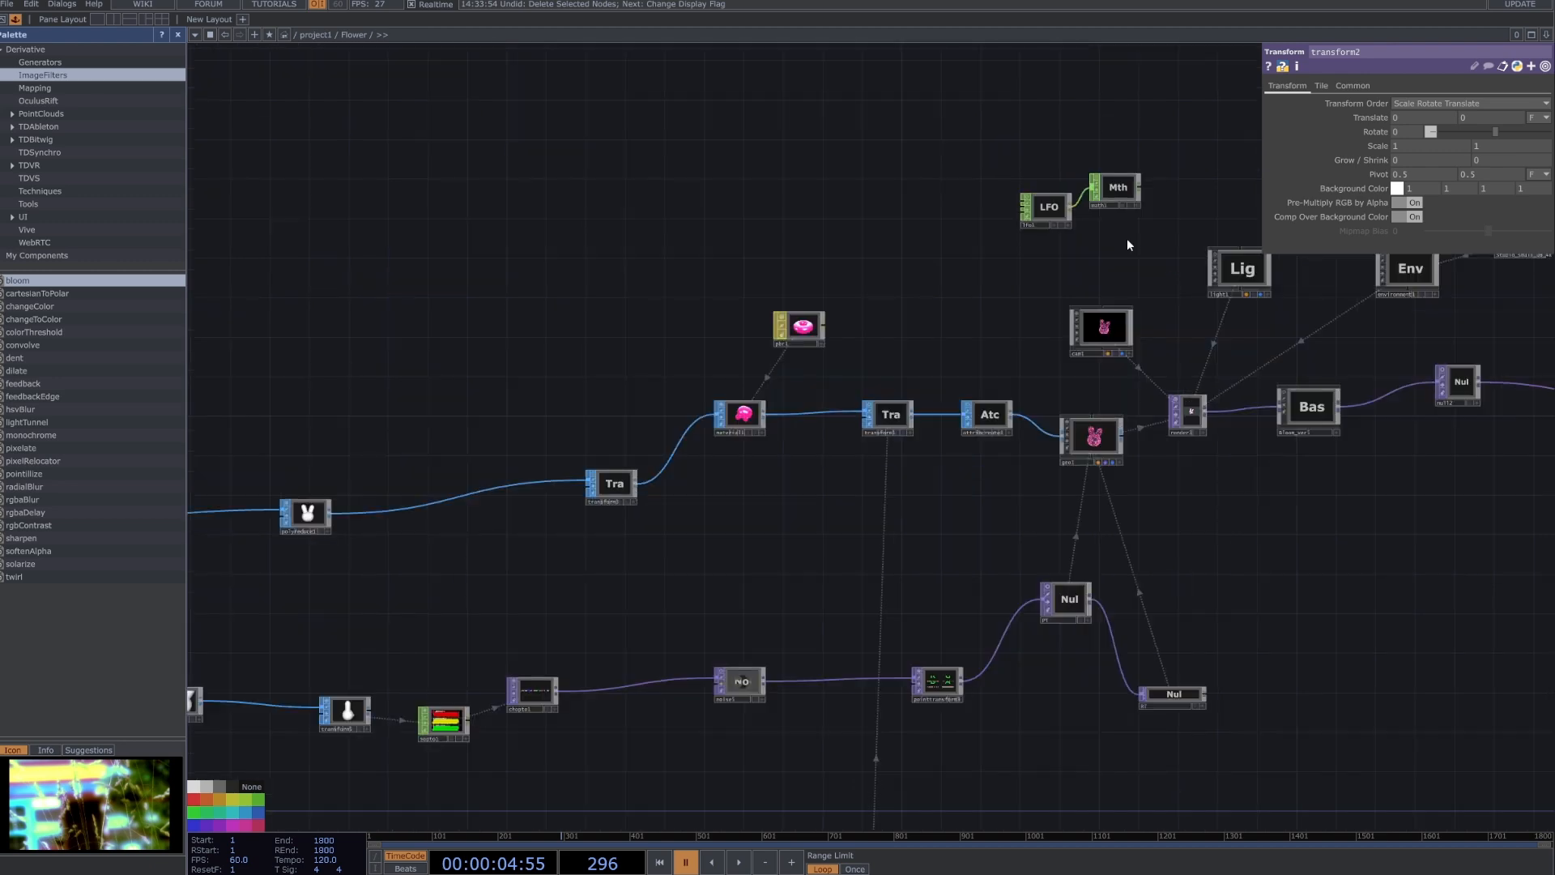
{"action": "scroll", "coordinate": [1128, 243], "scroll_direction": "up", "scroll_amount": 2}
Review the settings of cam1, lfo1 and render1 in turn.
{"action": "left_click", "coordinate": [1071, 346]}
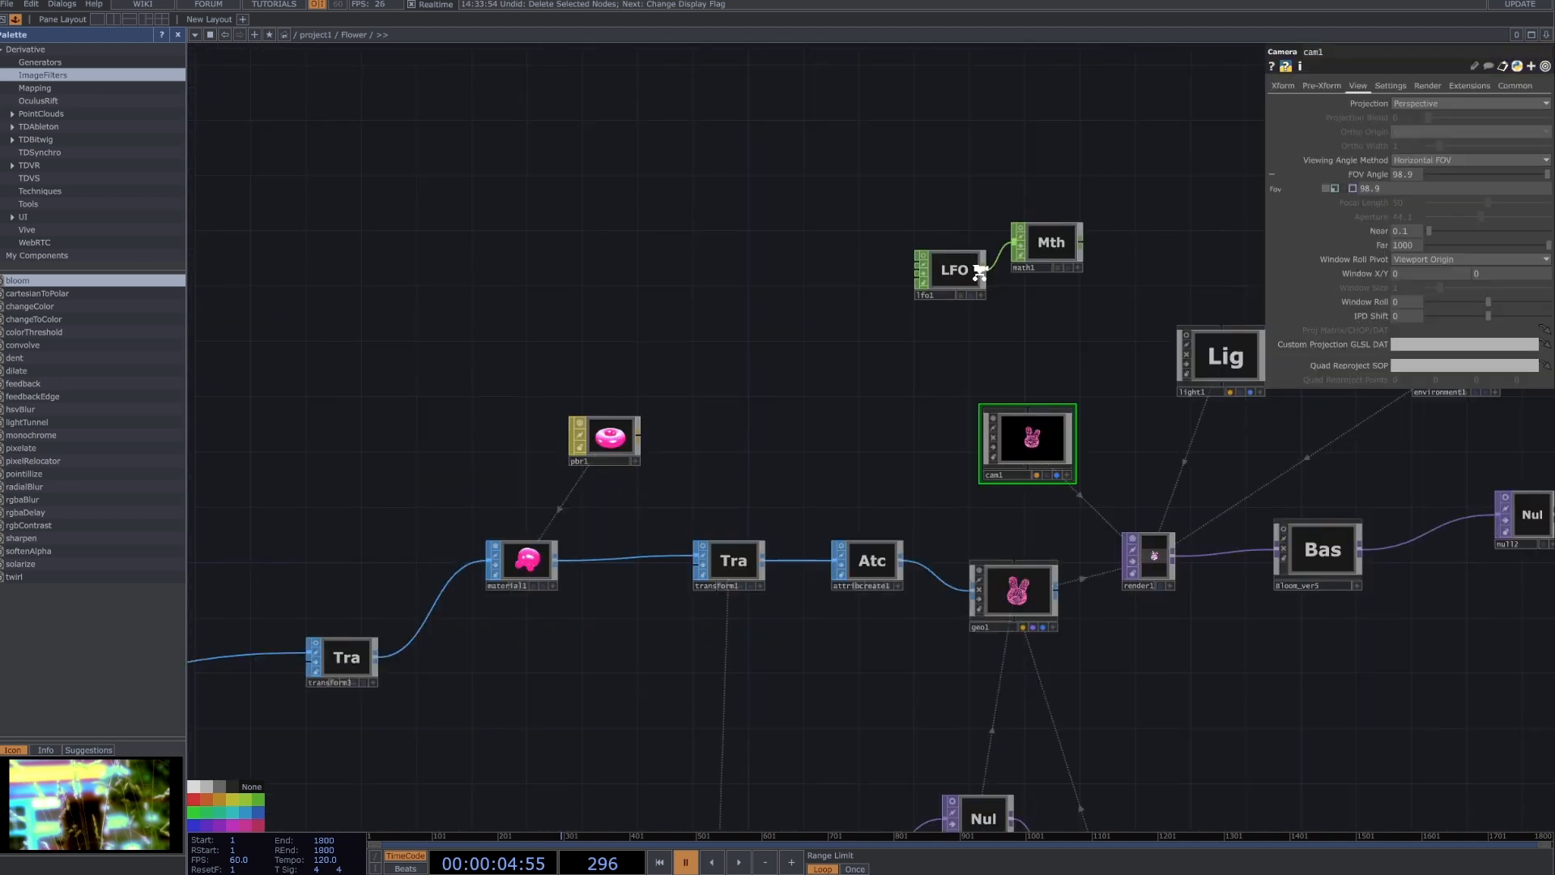
{"action": "scroll", "coordinate": [980, 273], "scroll_direction": "up", "scroll_amount": 2}
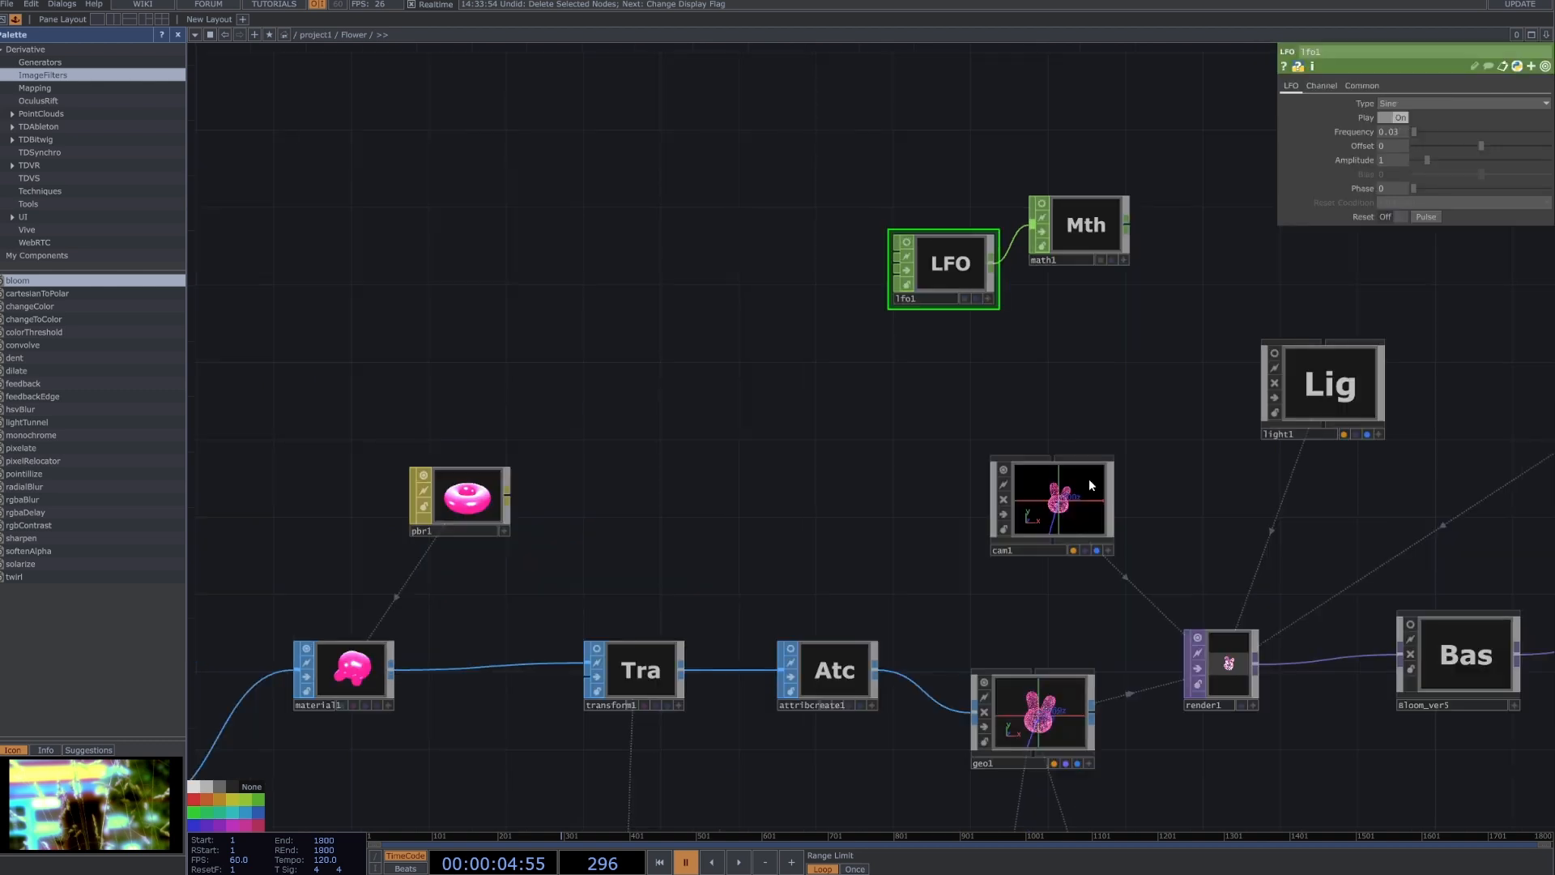
{"action": "left_click", "coordinate": [1231, 648]}
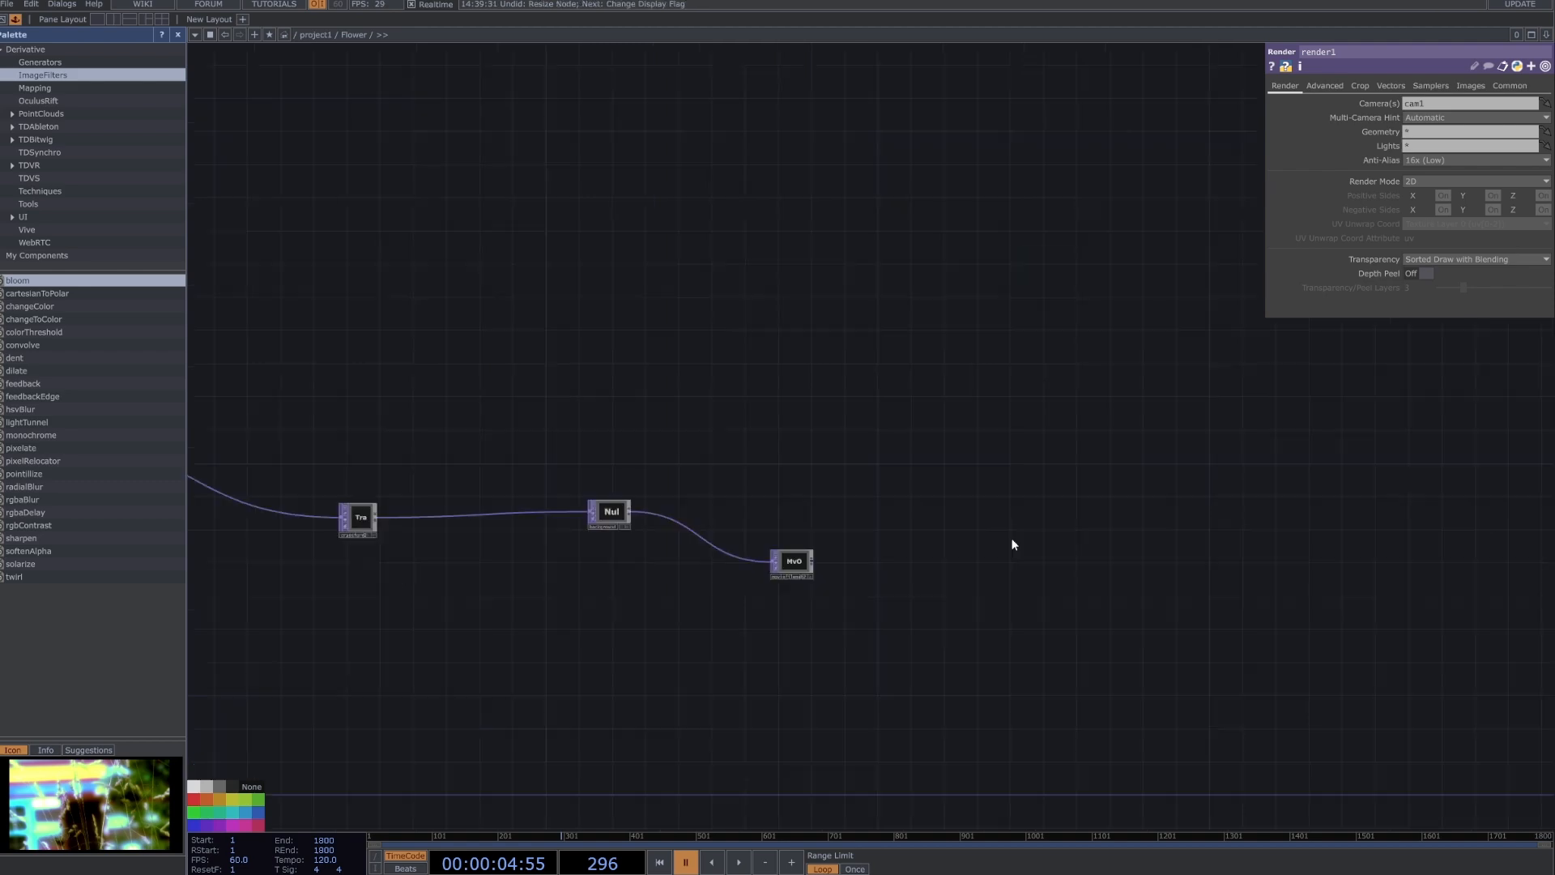
Show the background null's output behind the network and switch cam1's FOV Angle to its op('math1')['chan1'] expression.
{"action": "left_click", "coordinate": [627, 527]}
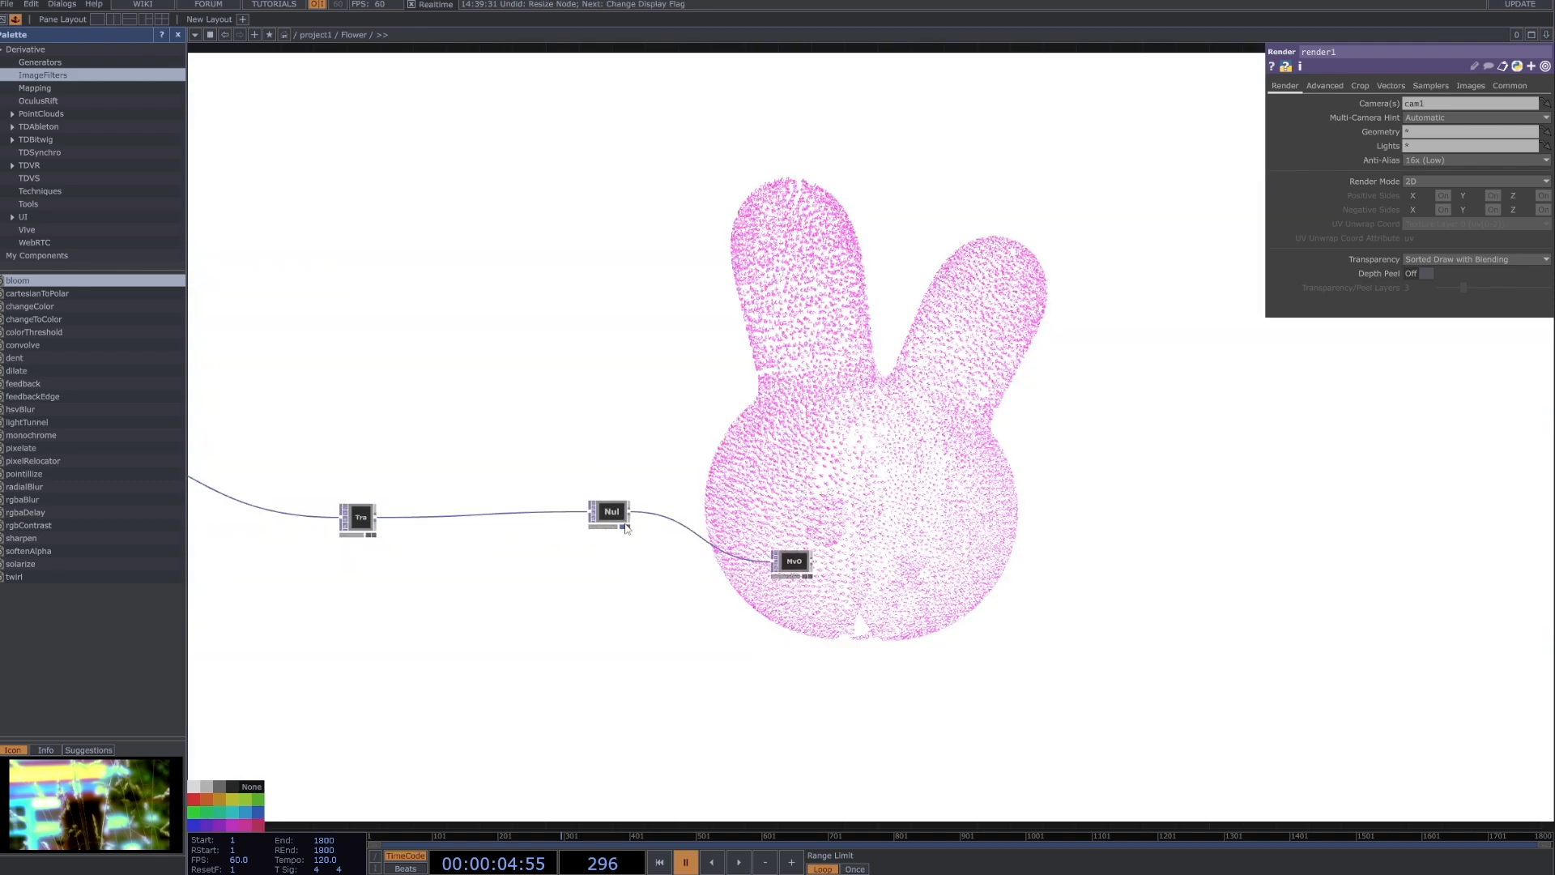
{"action": "scroll", "coordinate": [626, 527], "scroll_direction": "down", "scroll_amount": 5}
{"action": "scroll", "coordinate": [759, 712], "scroll_direction": "up", "scroll_amount": 5}
{"action": "scroll", "coordinate": [759, 712], "scroll_direction": "down", "scroll_amount": 6}
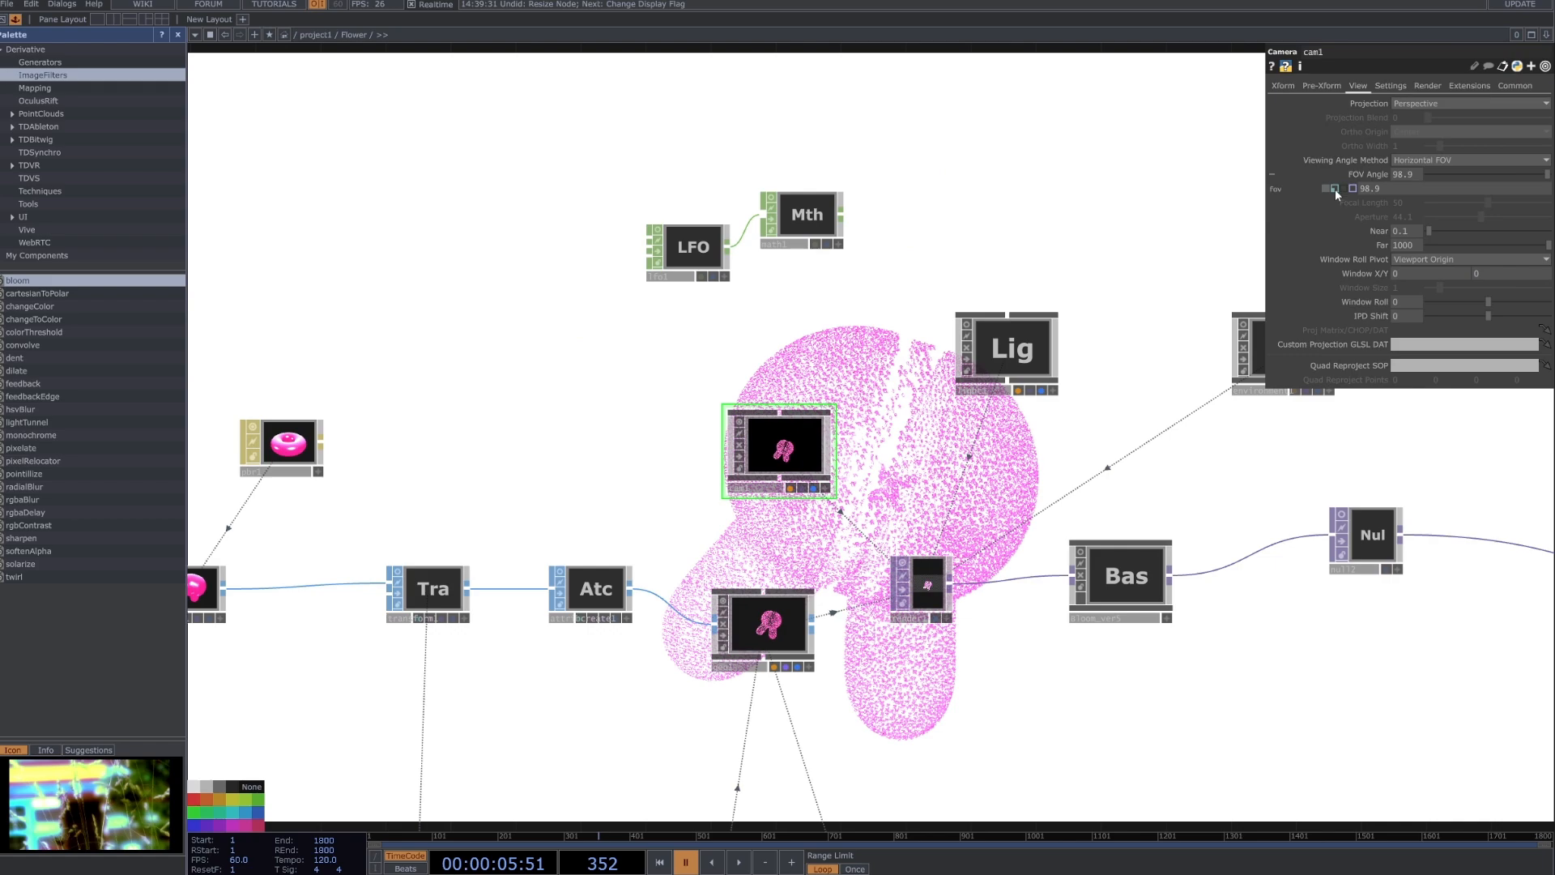
{"action": "left_click", "coordinate": [1335, 188]}
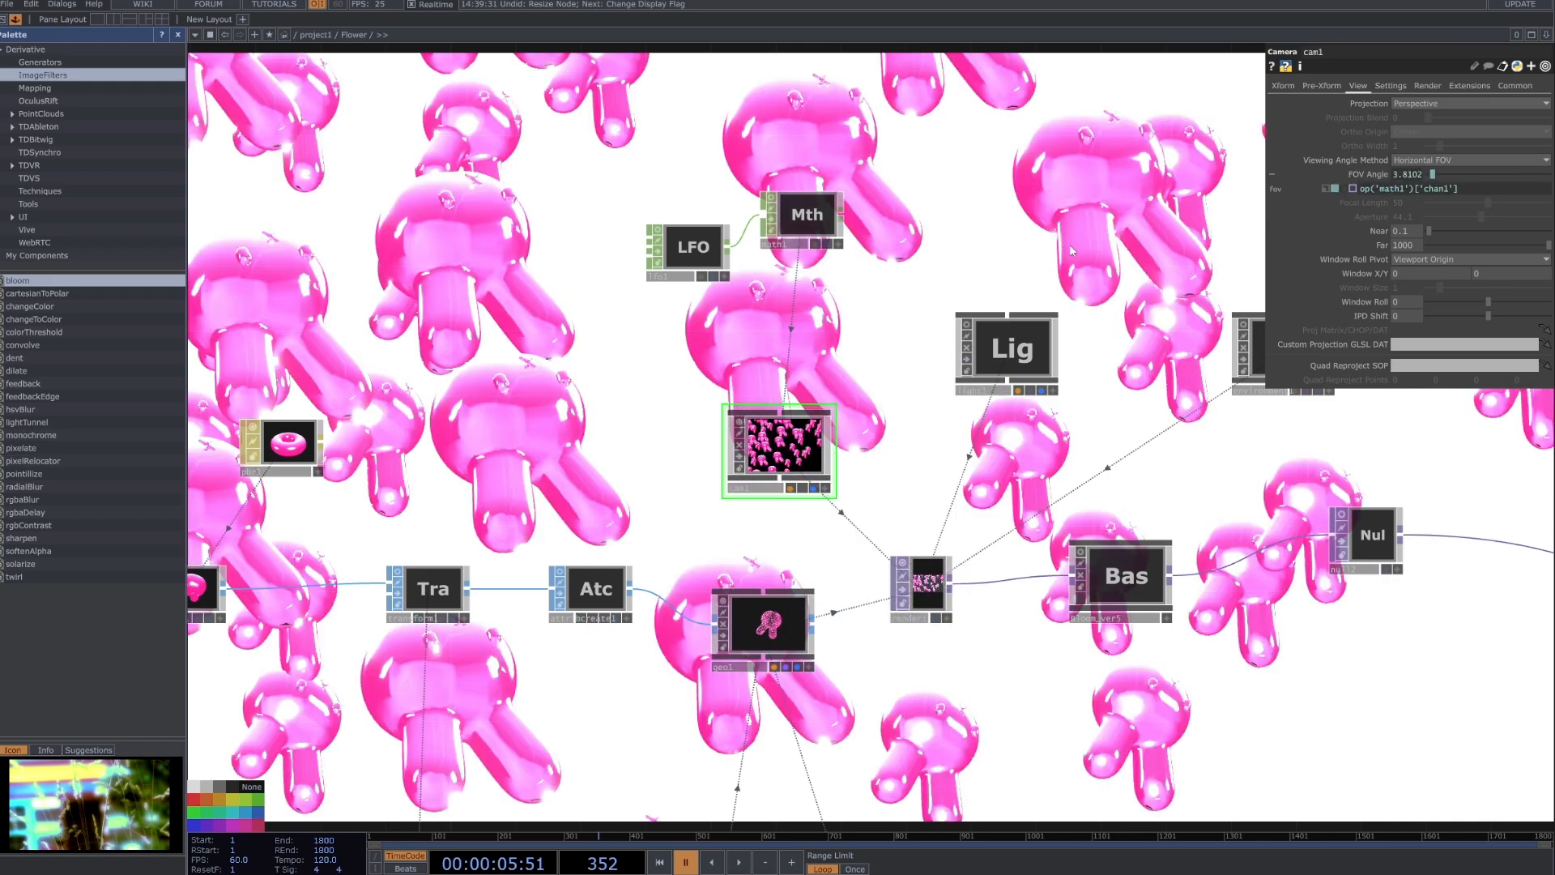
Play the timeline to watch the camera zoom while reviewing lfo1, then pause playback and hide the background output.
{"action": "key", "text": "space"}
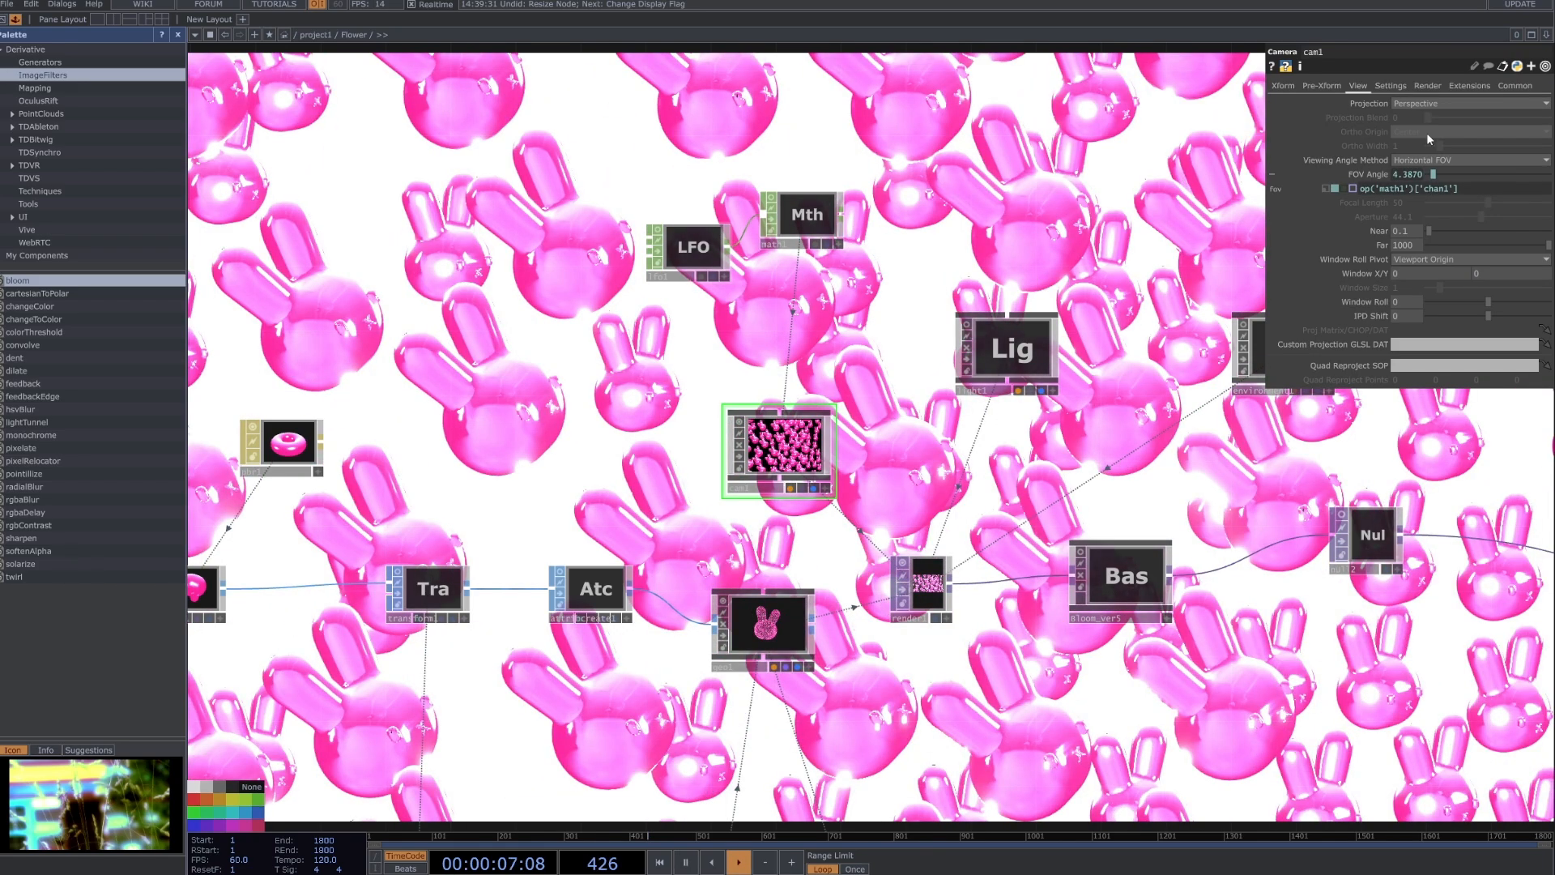
{"action": "left_click", "coordinate": [689, 248]}
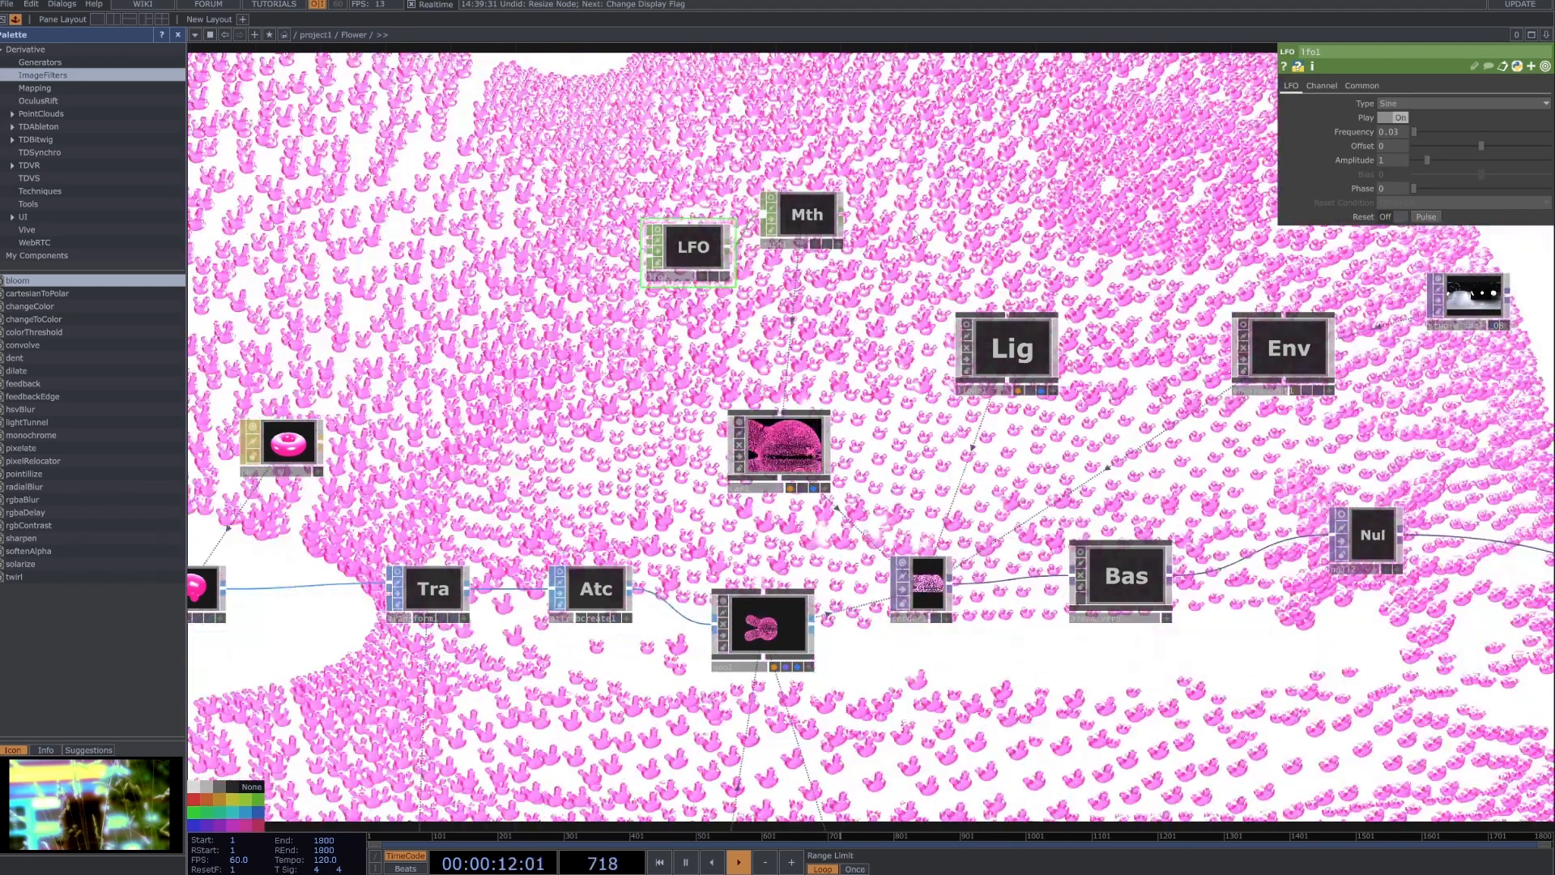
{"action": "scroll", "coordinate": [871, 441], "scroll_direction": "down", "scroll_amount": 3}
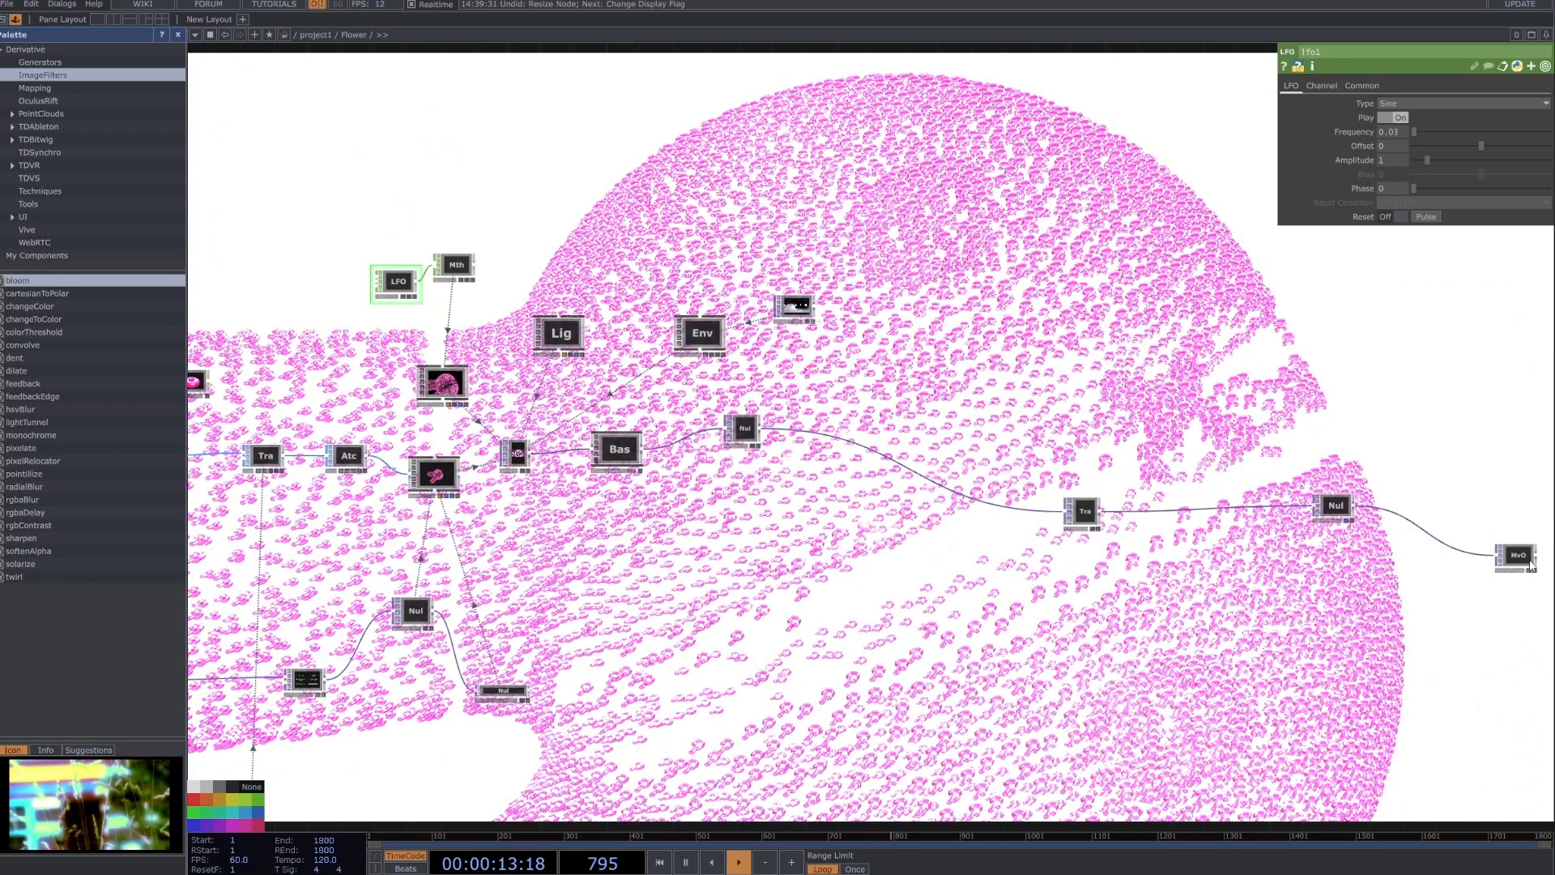
{"action": "scroll", "coordinate": [406, 257], "scroll_direction": "up", "scroll_amount": 3}
{"action": "key", "text": "space"}
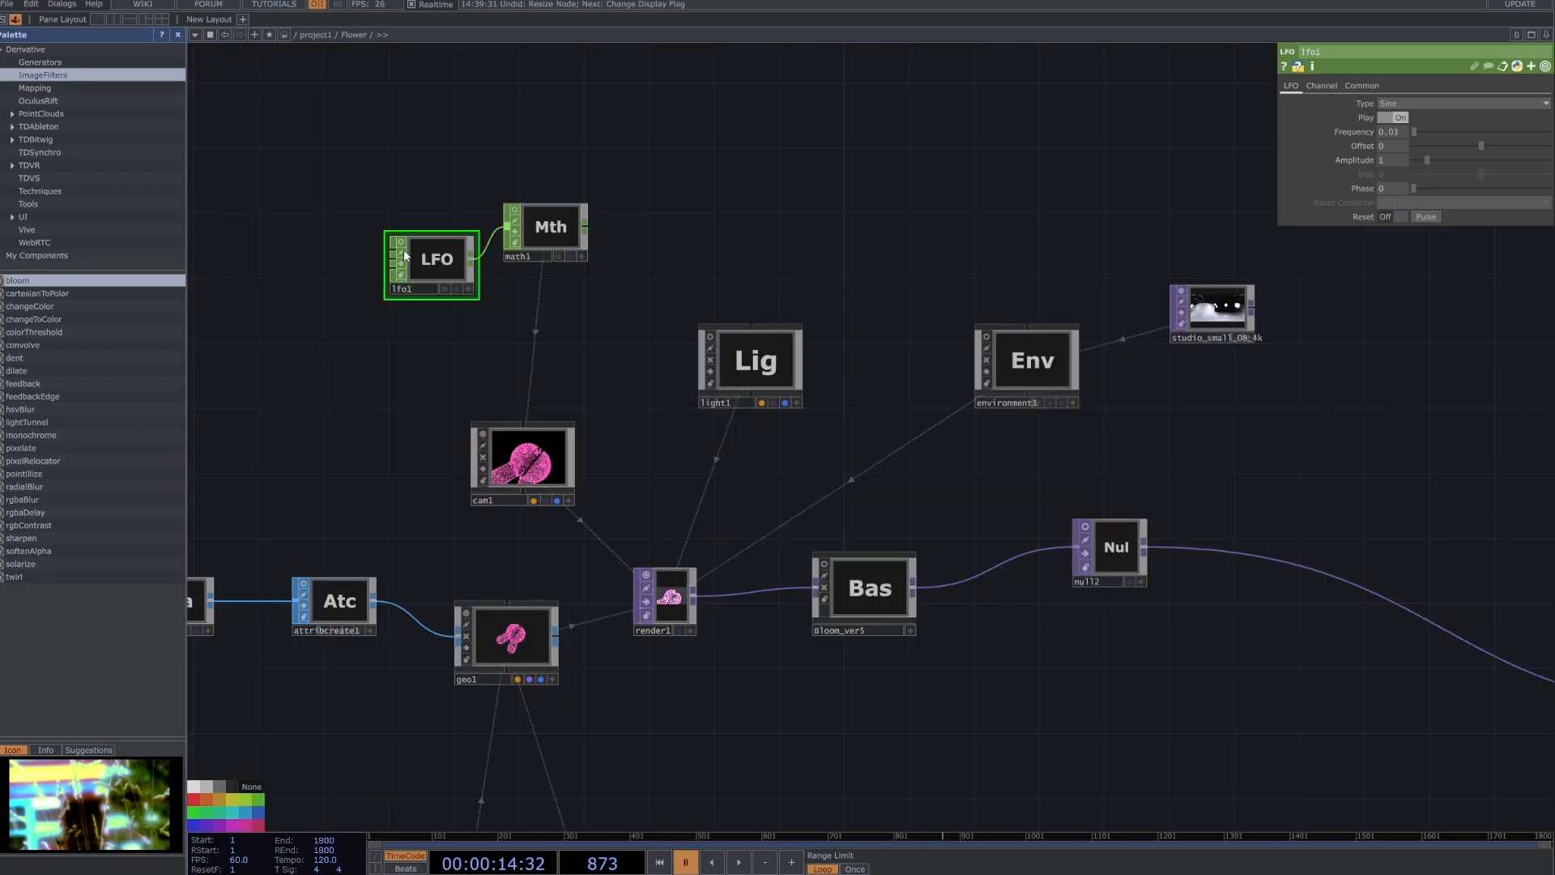
Activate lfo1's viewer and briefly run the timeline to observe its channel value change.
{"action": "scroll", "coordinate": [405, 245], "scroll_direction": "up", "scroll_amount": 3}
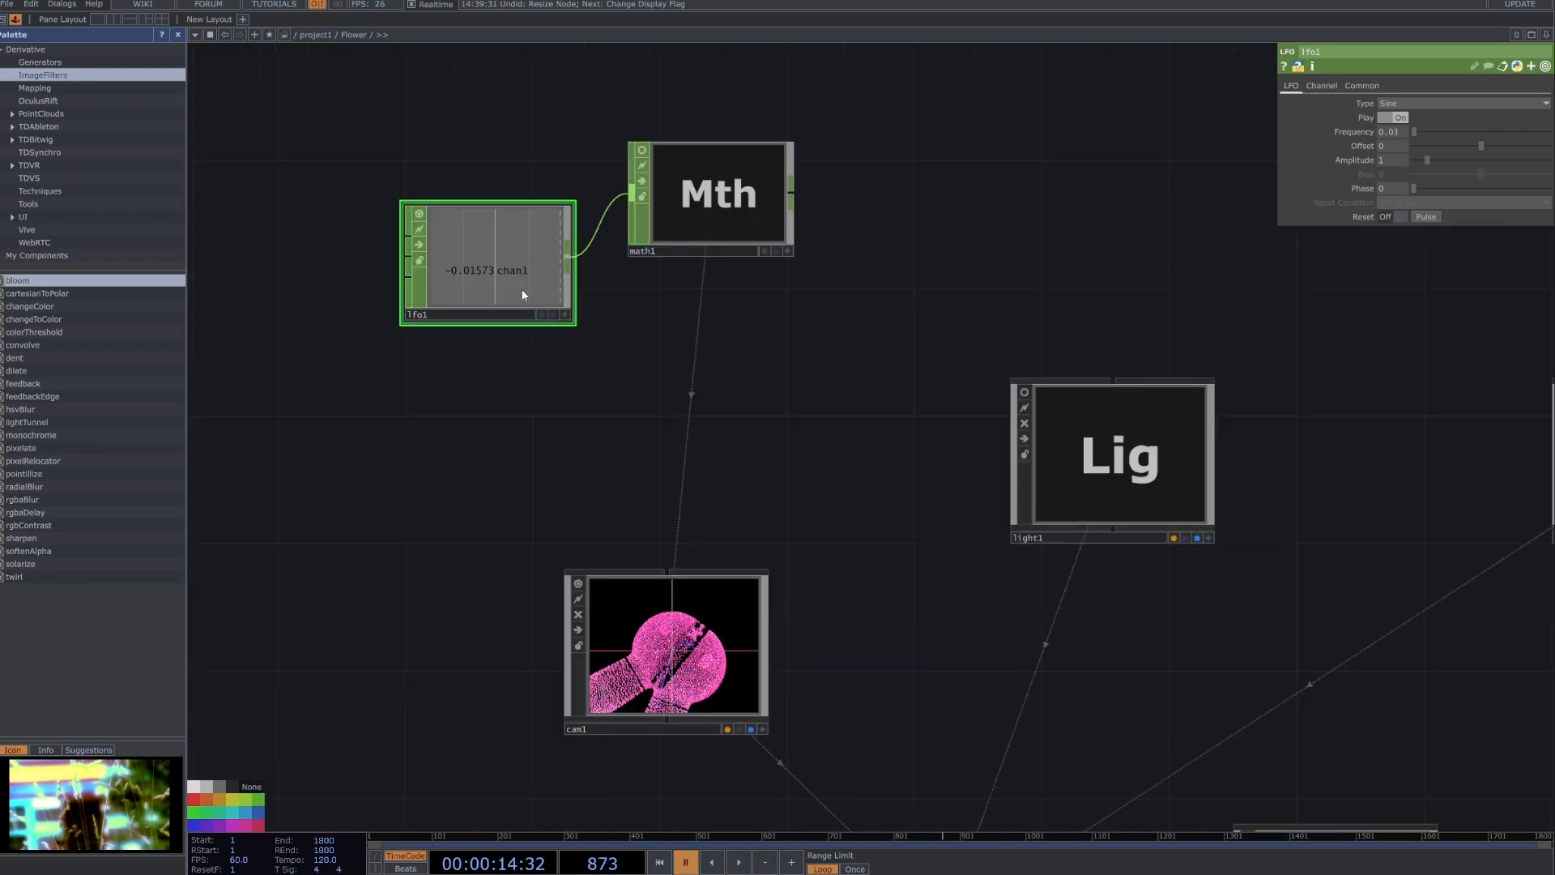
{"action": "key", "text": "space"}
{"action": "key", "text": "space"}
{"action": "scroll", "coordinate": [535, 268], "scroll_direction": "up", "scroll_amount": 2}
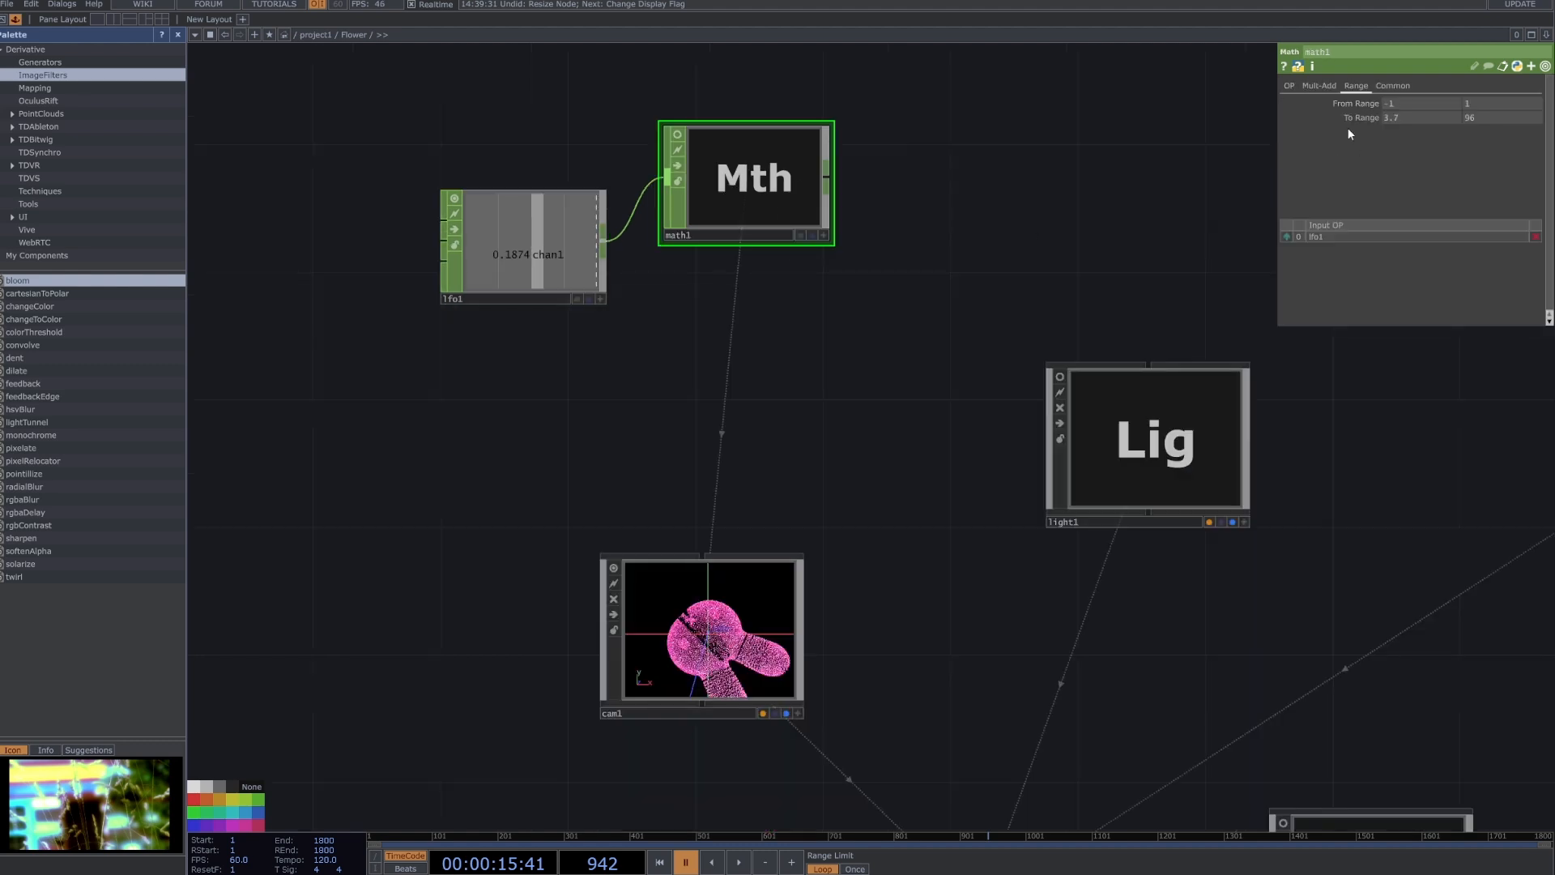
Inspect math1's Multi-Add and Range settings, checking the From Range and To Range values.
{"action": "left_click", "coordinate": [1322, 85]}
{"action": "left_click", "coordinate": [1358, 84]}
{"action": "left_click", "coordinate": [1458, 103]}
{"action": "left_click", "coordinate": [1427, 117]}
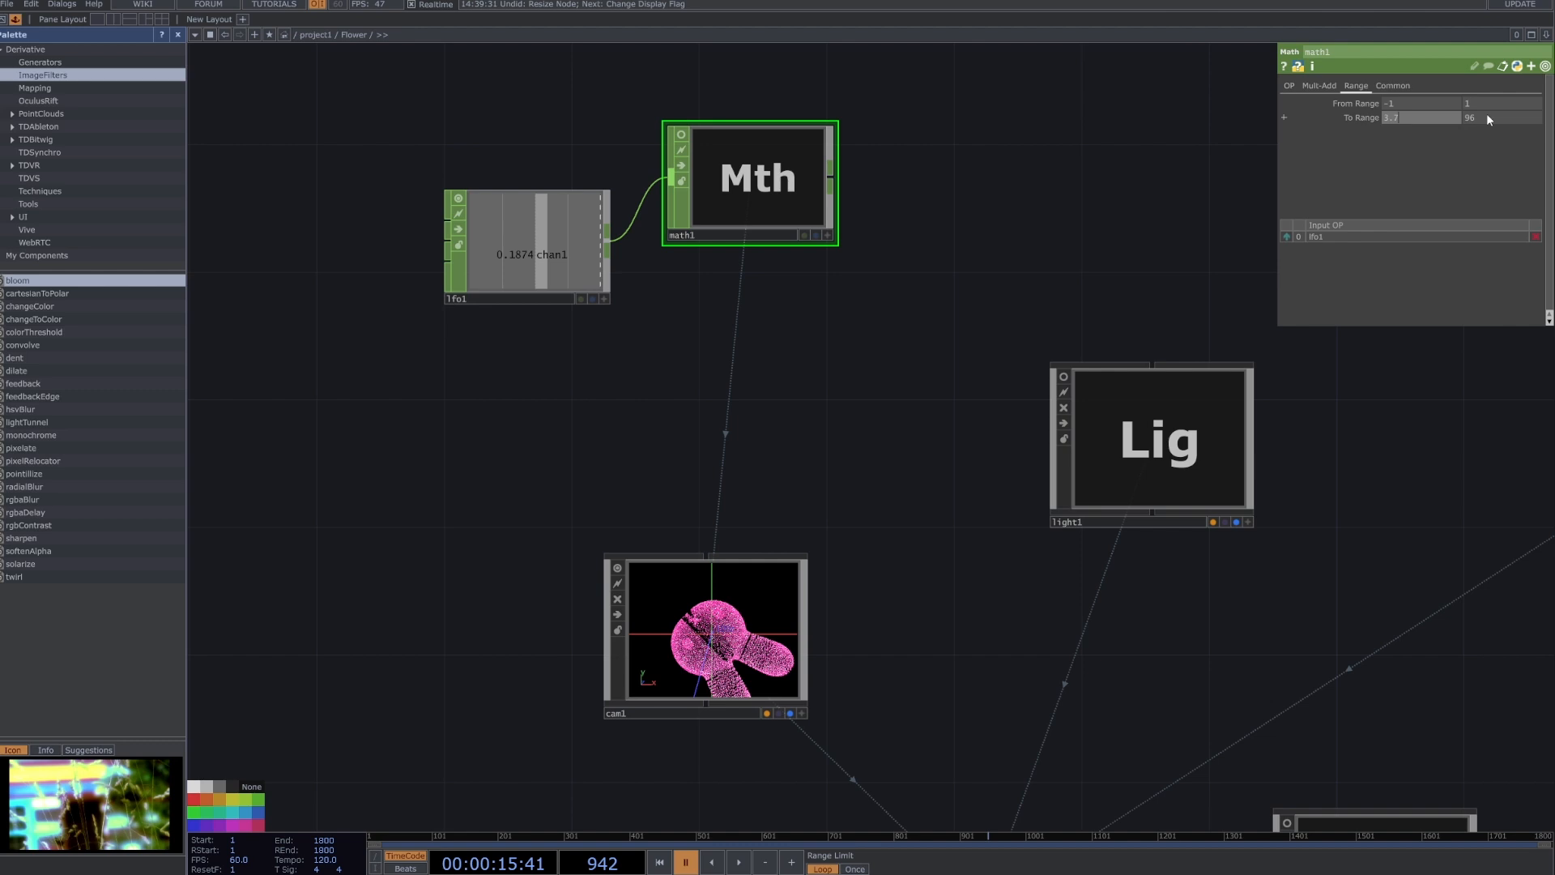
Try cam1's FOV Angle at 86.2 and then 9, and compare these with math1's To Range limits.
{"action": "left_click", "coordinate": [750, 557]}
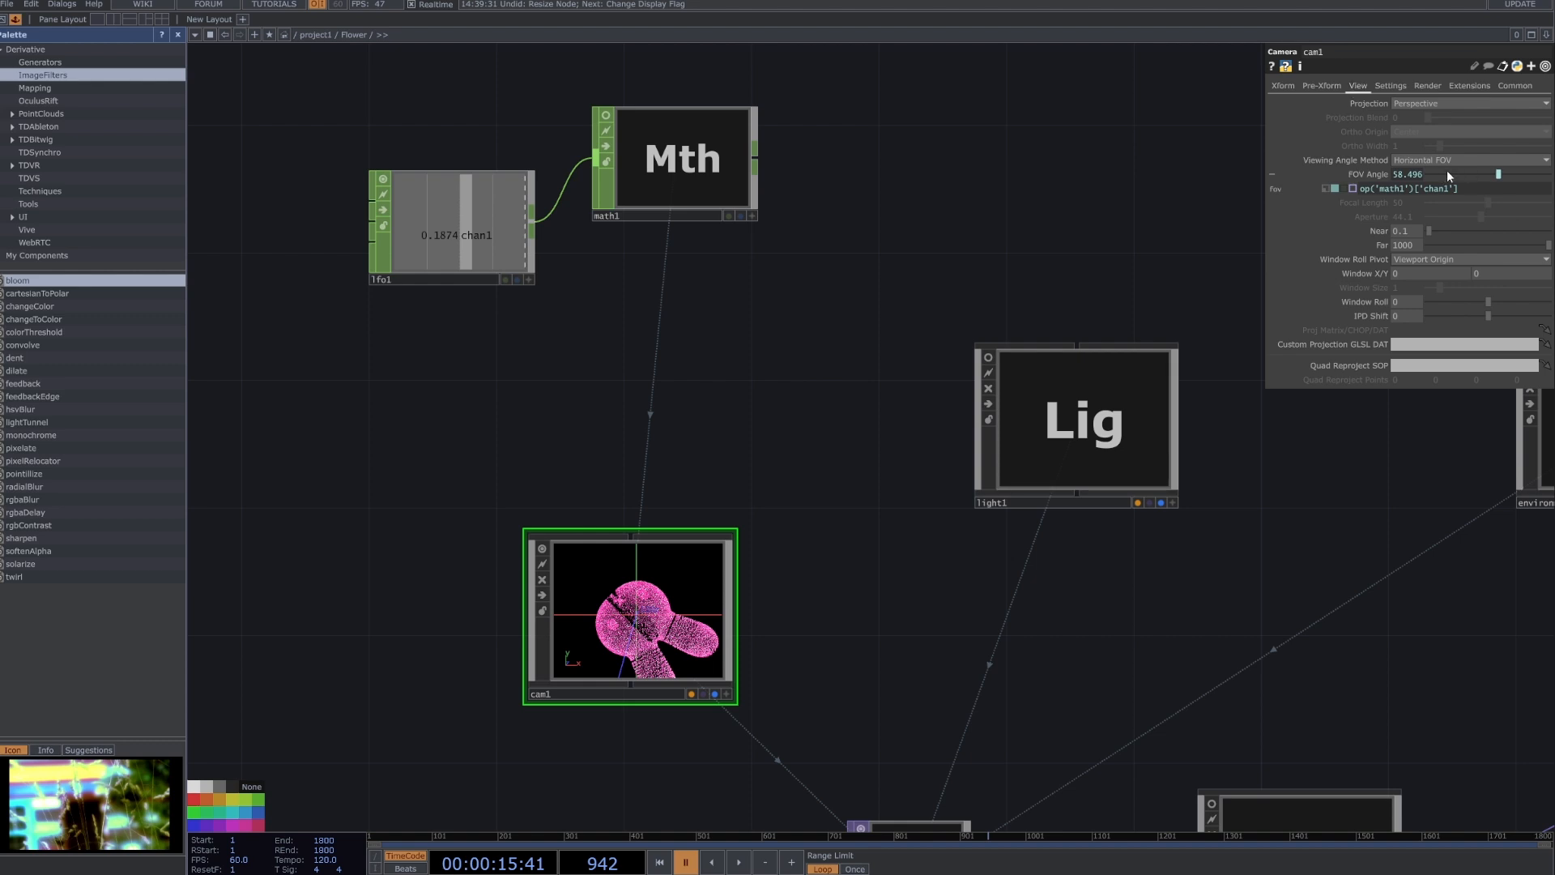
{"action": "left_click_drag", "start_coordinate": [1498, 174], "coordinate": [1534, 180]}
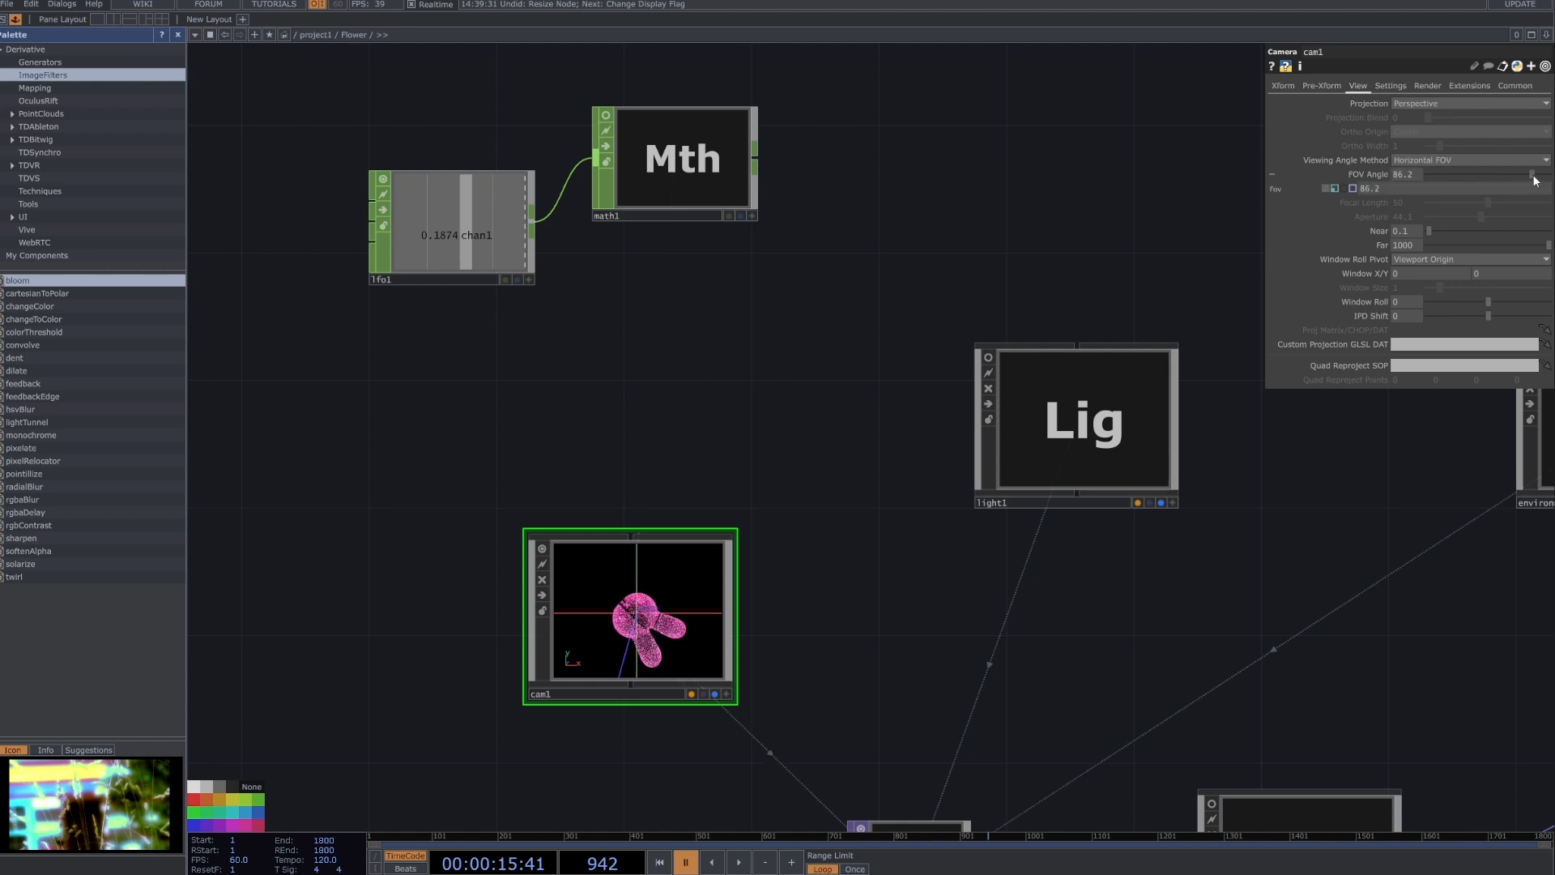
{"action": "left_click", "coordinate": [1440, 176]}
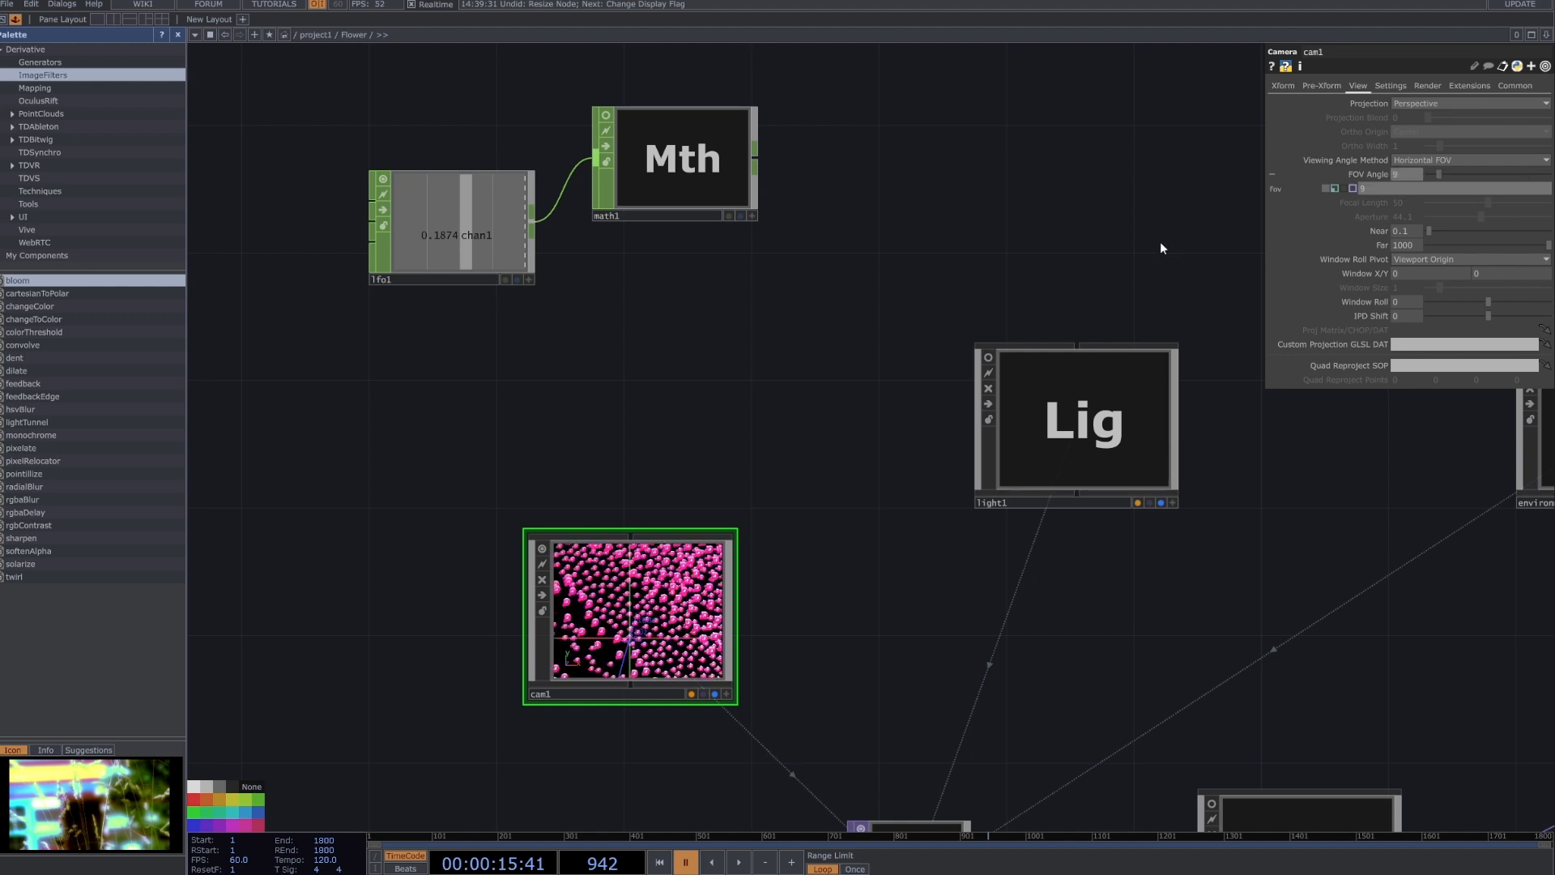
{"action": "left_click", "coordinate": [696, 190]}
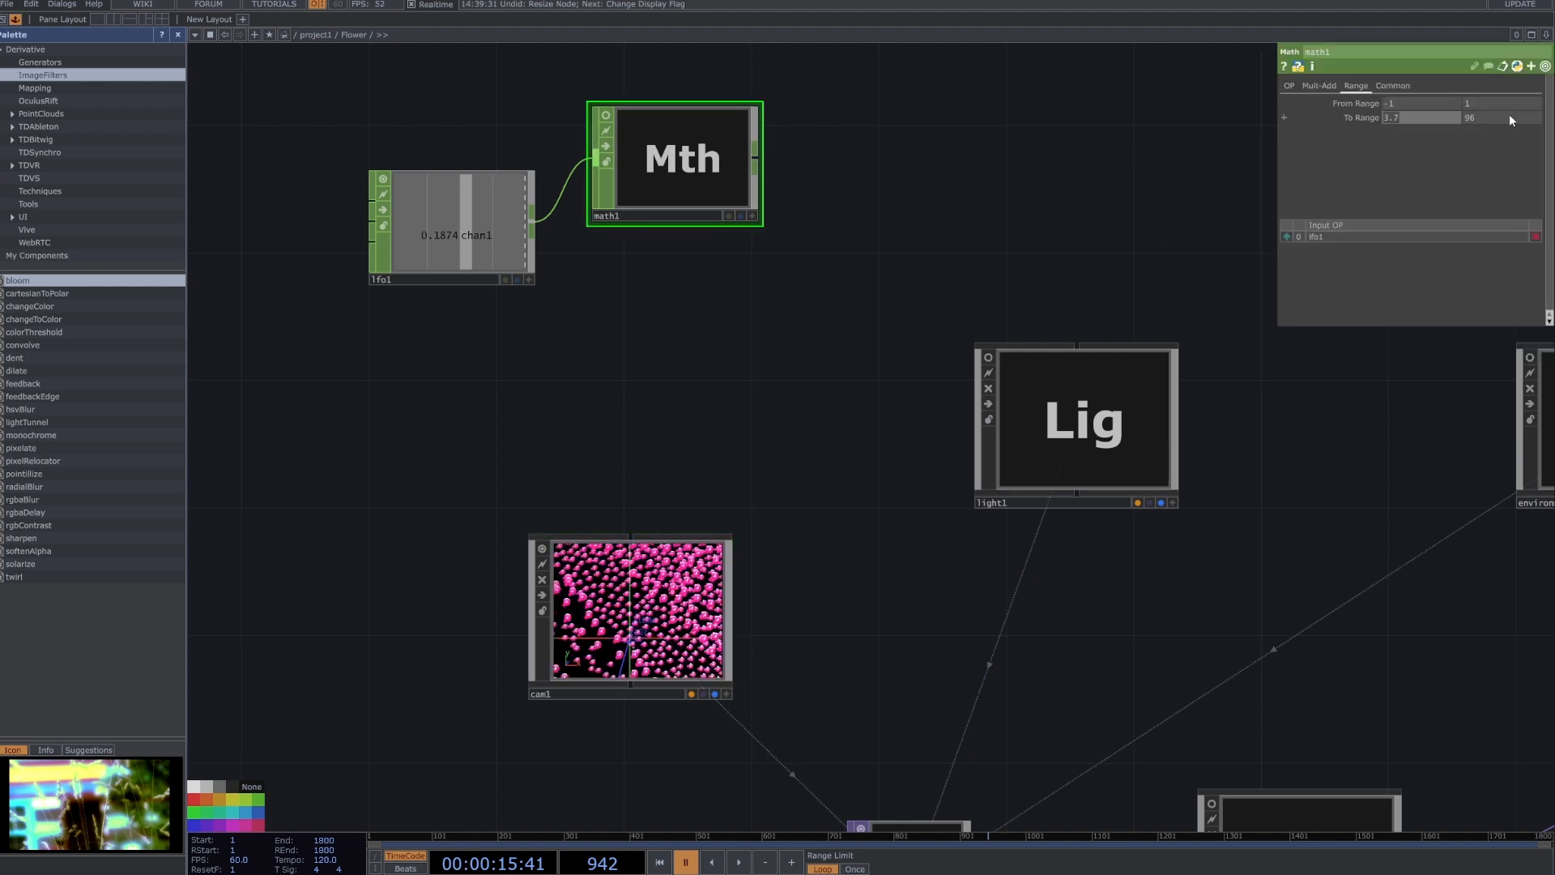
{"action": "key", "text": "Tab"}
Activate math1's viewer, reference its chan1 channel in cam1's FOV Angle as op('math1')['chan1'], and deactivate the viewer.
{"action": "left_click", "coordinate": [691, 618]}
{"action": "left_click", "coordinate": [753, 217]}
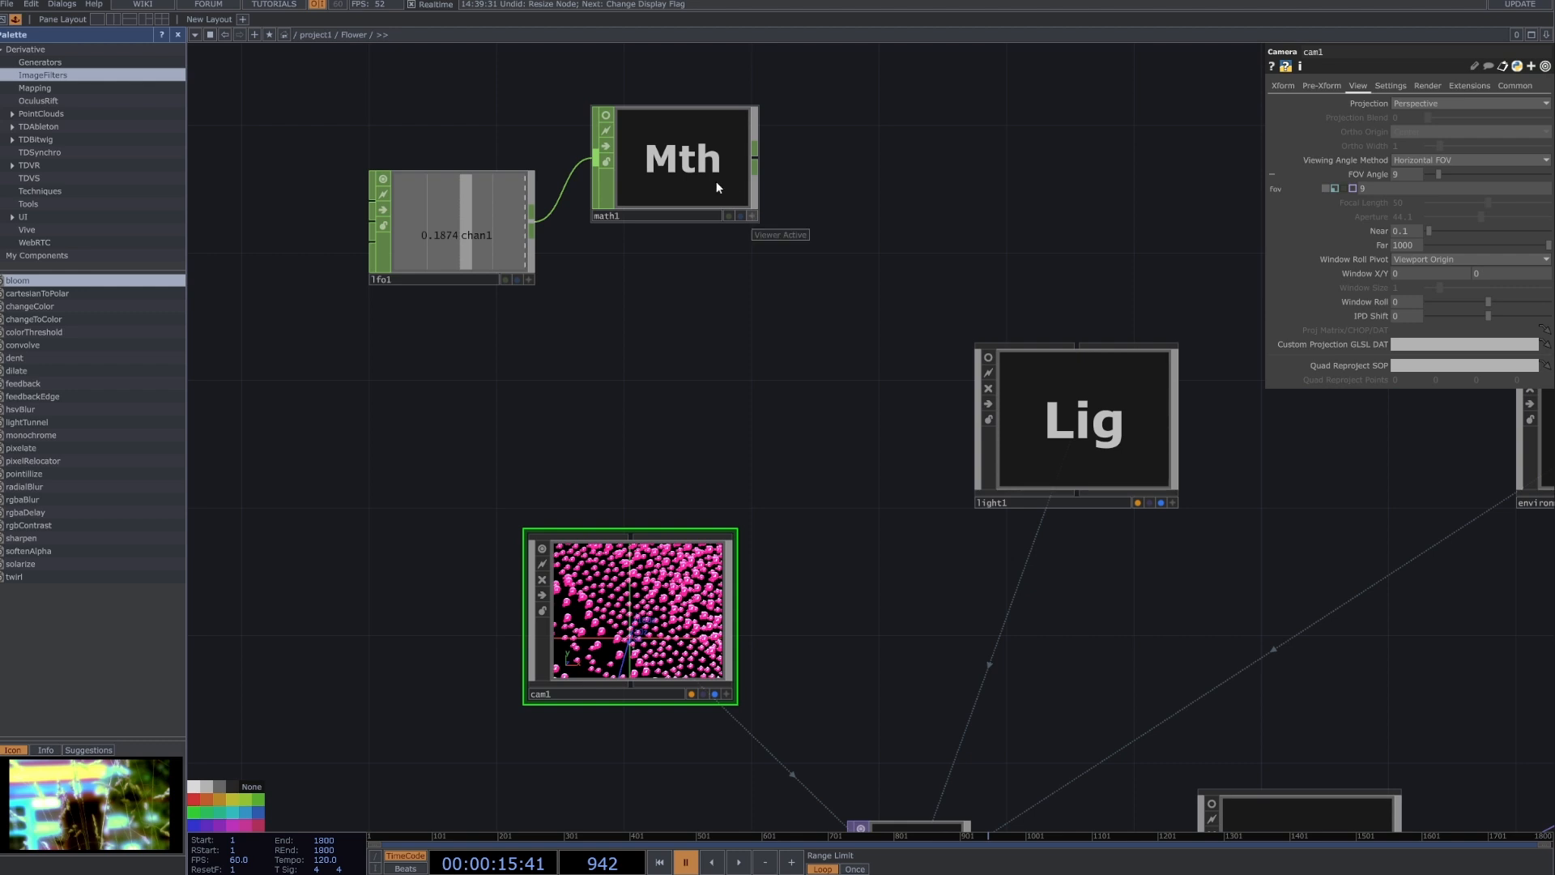
{"action": "left_click_drag", "start_coordinate": [679, 165], "coordinate": [1448, 182]}
{"action": "left_click", "coordinate": [1446, 180]}
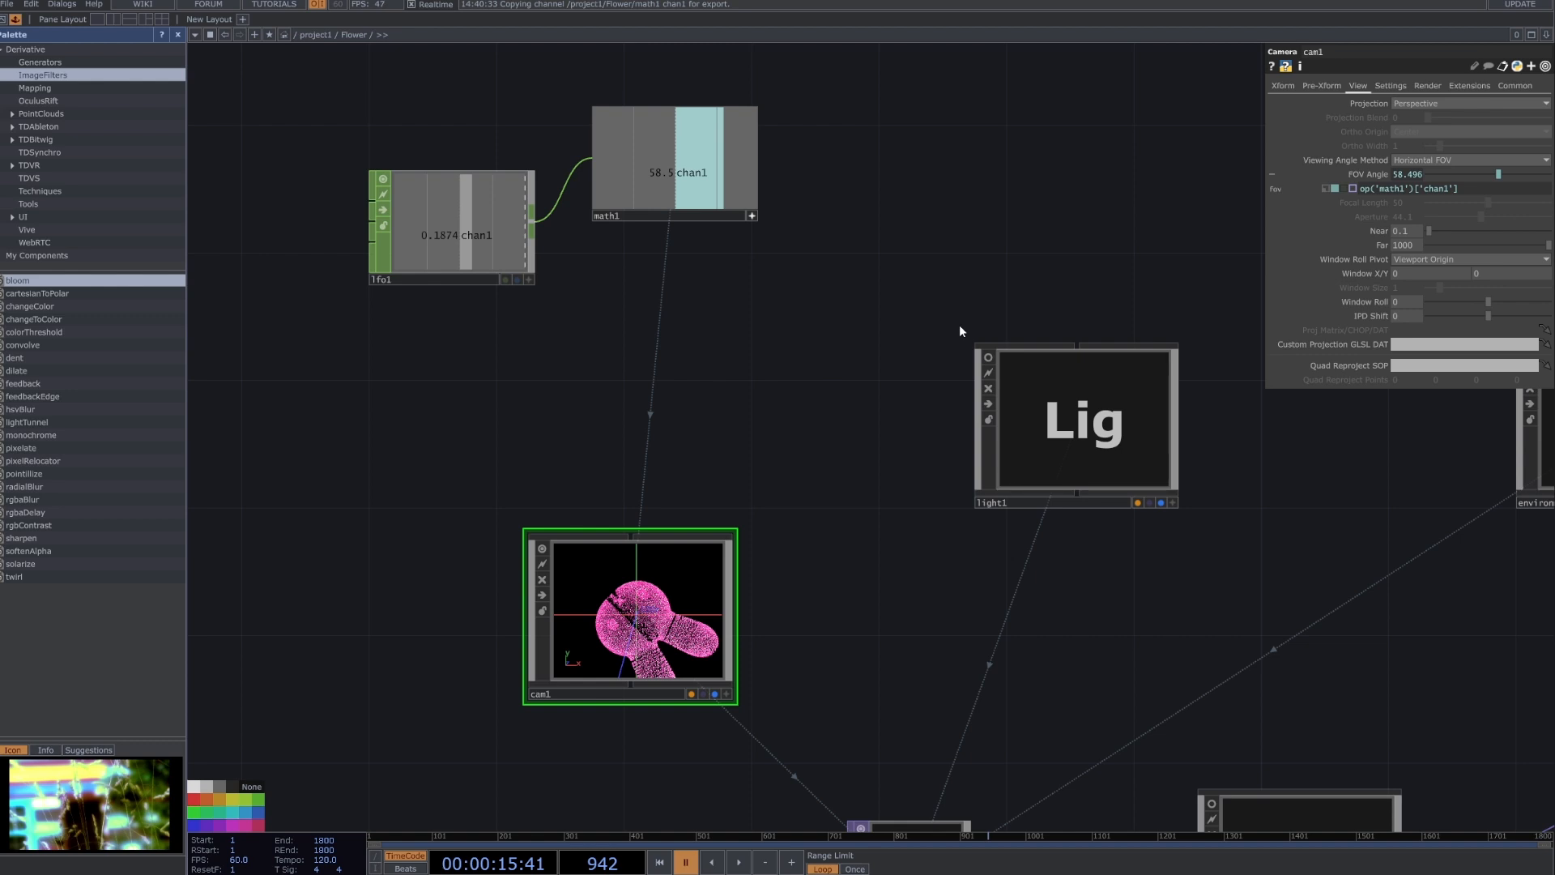
{"action": "left_click", "coordinate": [751, 216]}
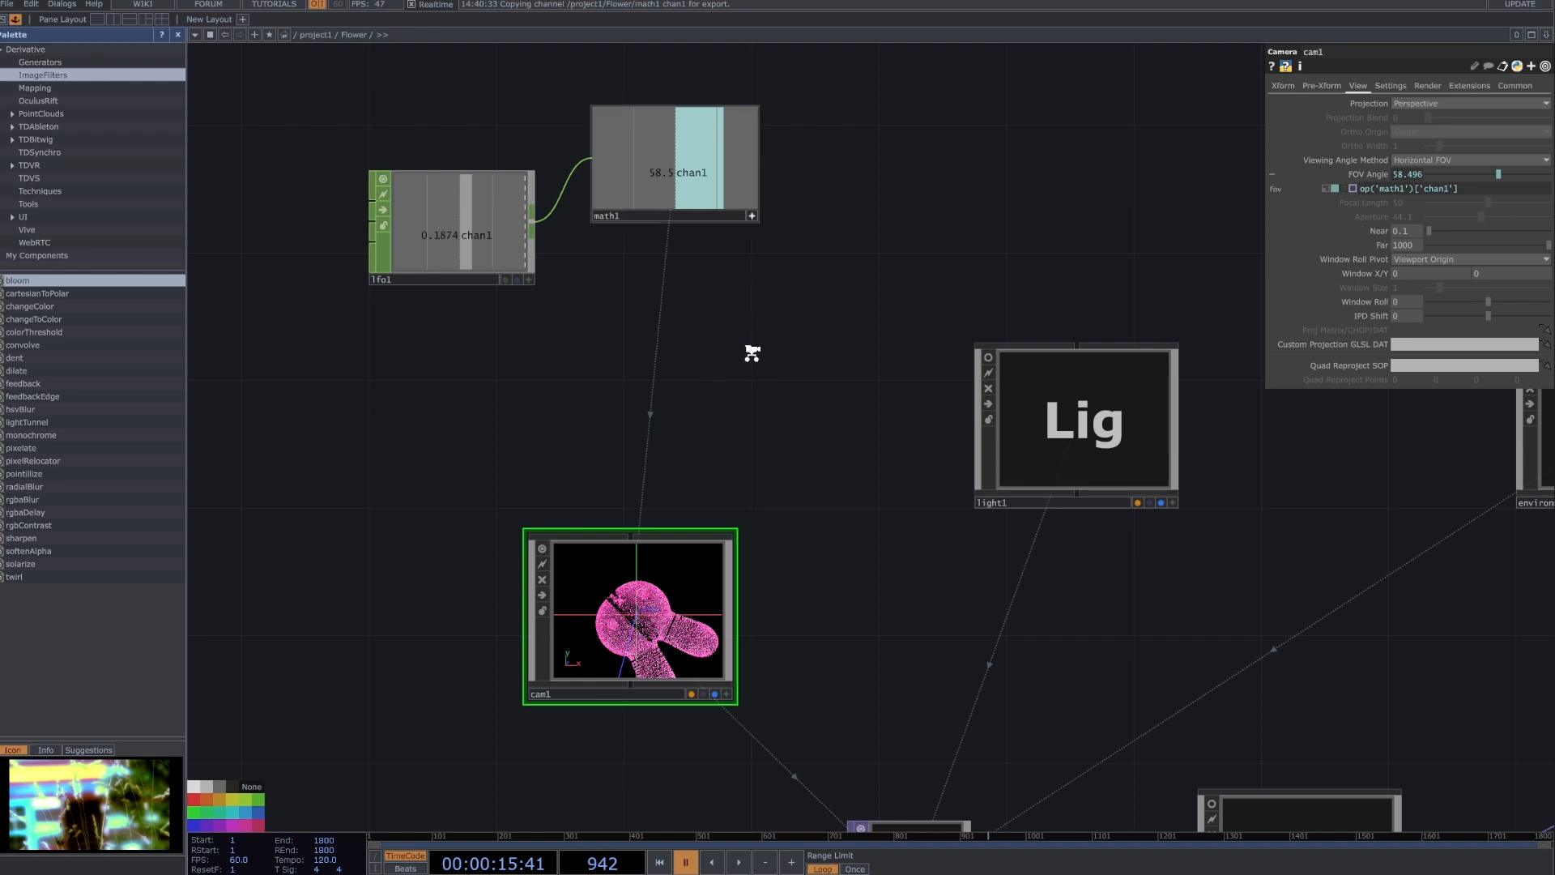
Locate audiofilein1 in the audio chain, move it slightly lower in the network, and review its Audio File In settings.
{"action": "scroll", "coordinate": [750, 347], "scroll_direction": "down", "scroll_amount": 2}
{"action": "scroll", "coordinate": [798, 313], "scroll_direction": "down", "scroll_amount": 3}
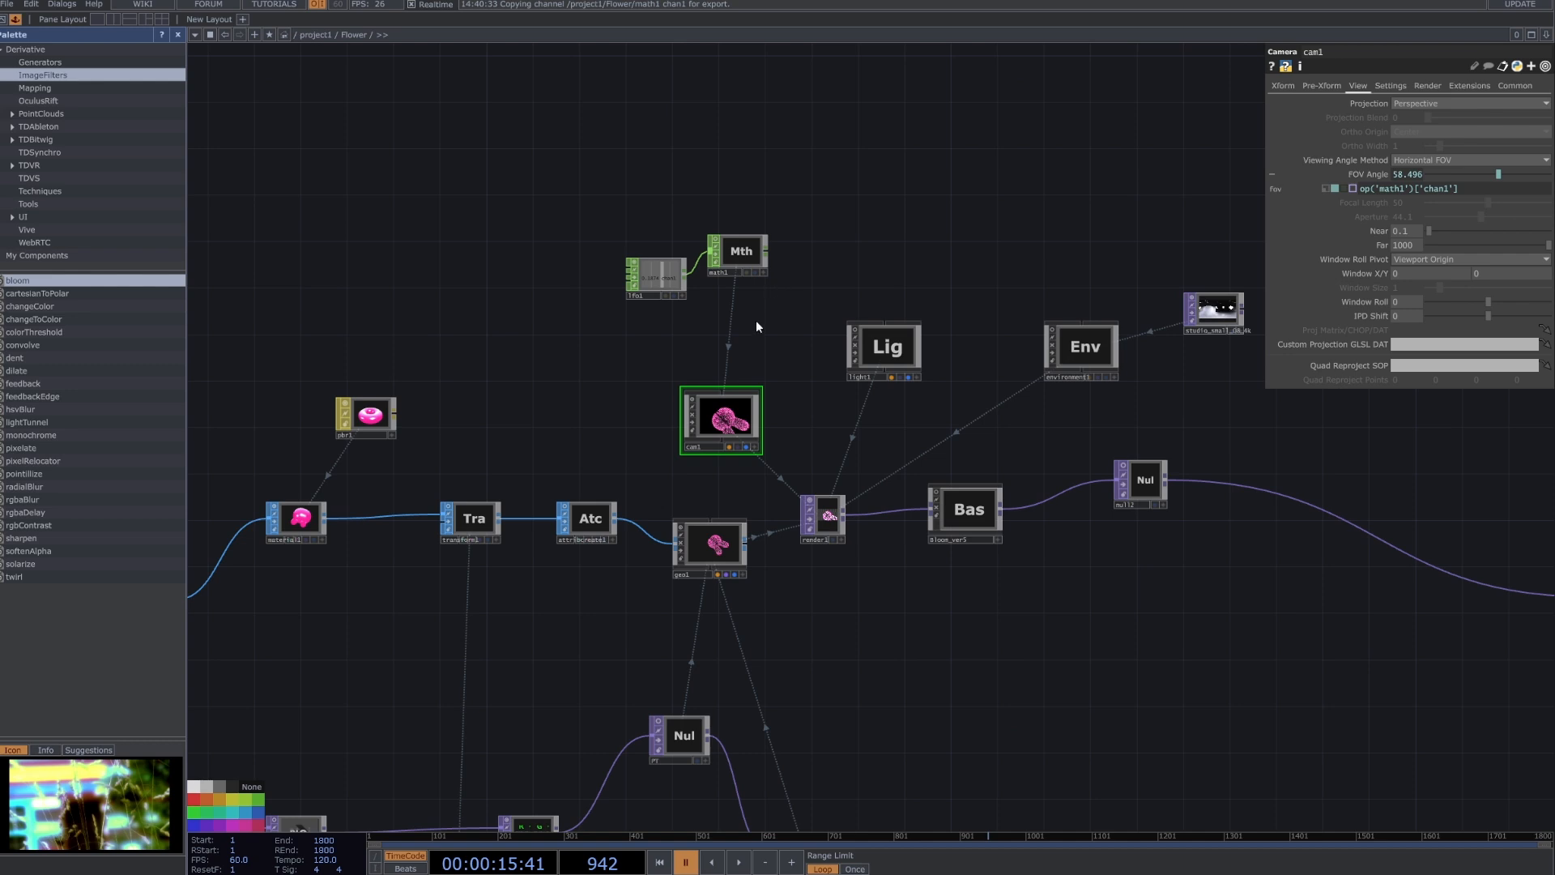
{"action": "left_click", "coordinate": [754, 235]}
{"action": "left_click_drag", "start_coordinate": [592, 696], "coordinate": [1101, 422]}
{"action": "left_click_drag", "start_coordinate": [837, 717], "coordinate": [1047, 435]}
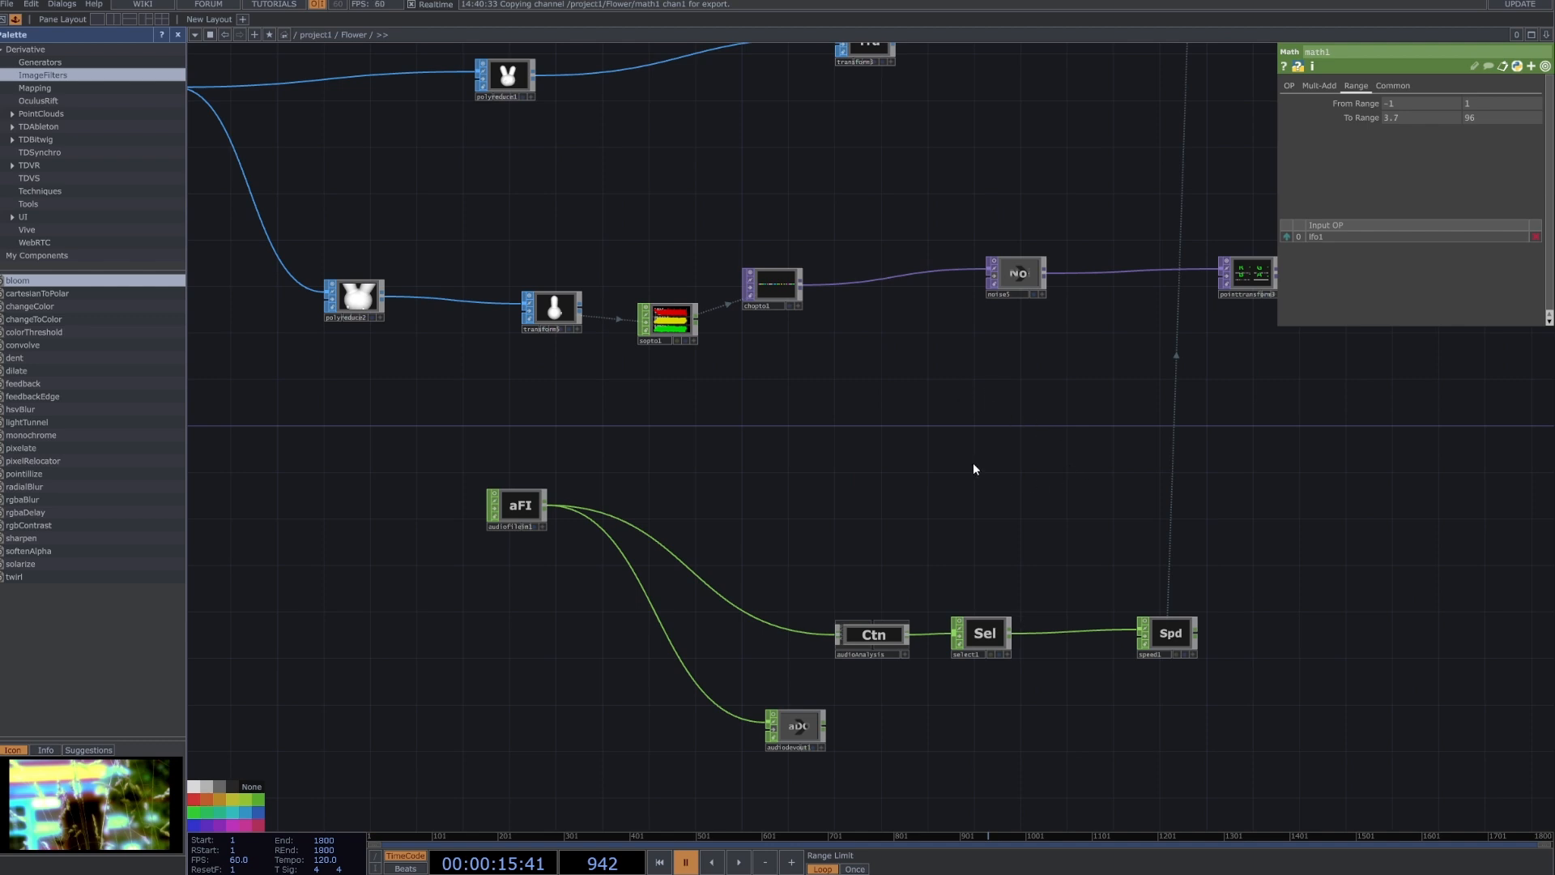
{"action": "scroll", "coordinate": [525, 504], "scroll_direction": "up", "scroll_amount": 2}
{"action": "left_click", "coordinate": [525, 503]}
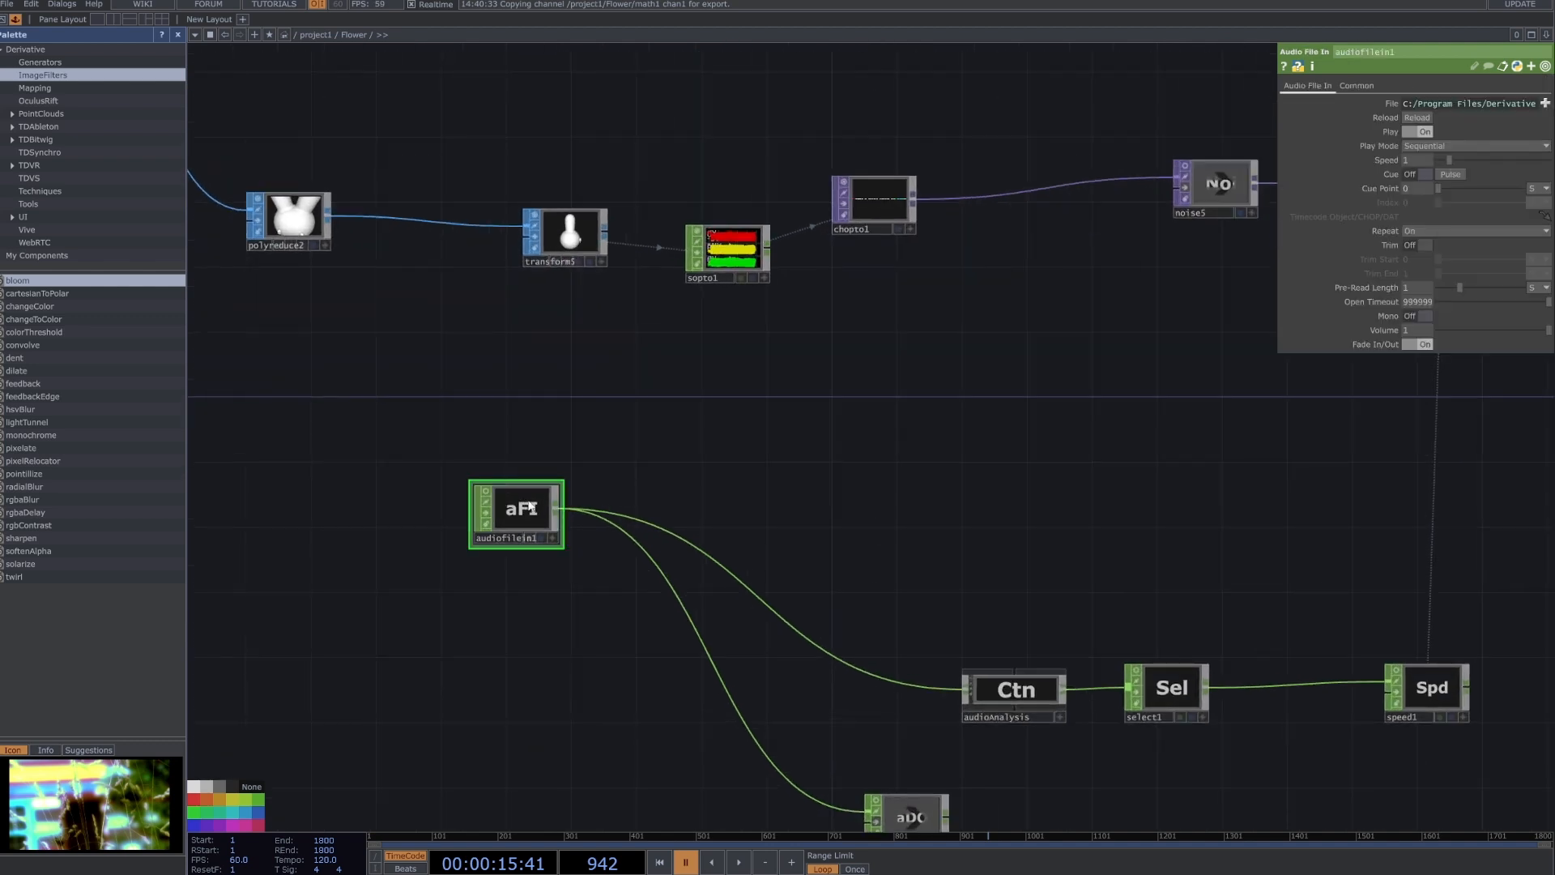
{"action": "left_click_drag", "start_coordinate": [529, 506], "coordinate": [518, 527]}
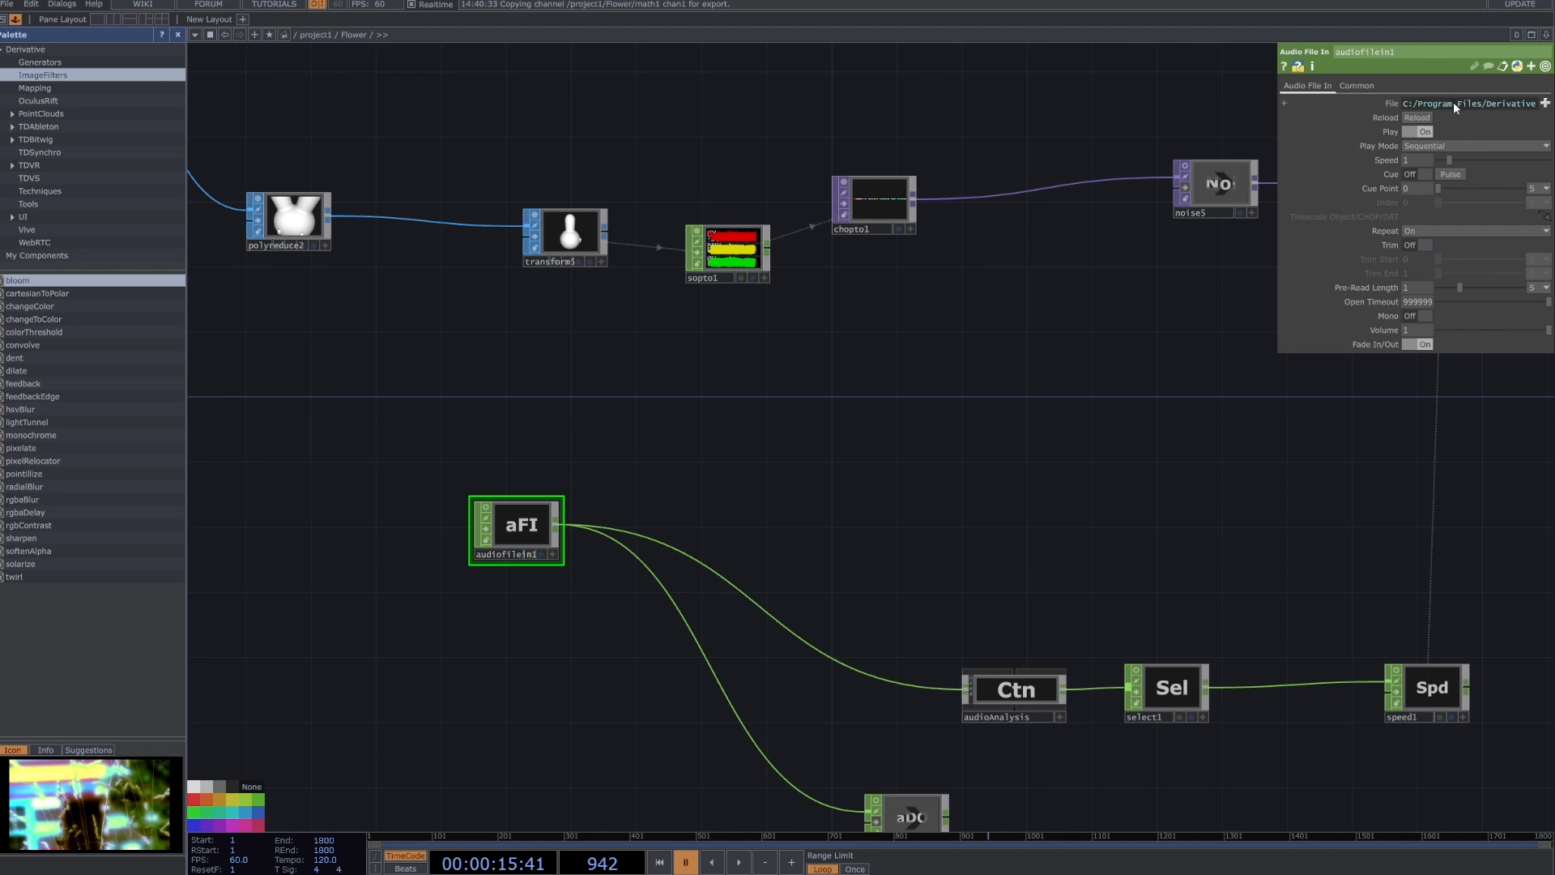
Look through the CHOP operator list without adding one, and review audiodevout1's Audio Device Out settings.
{"action": "key", "text": "Tab"}
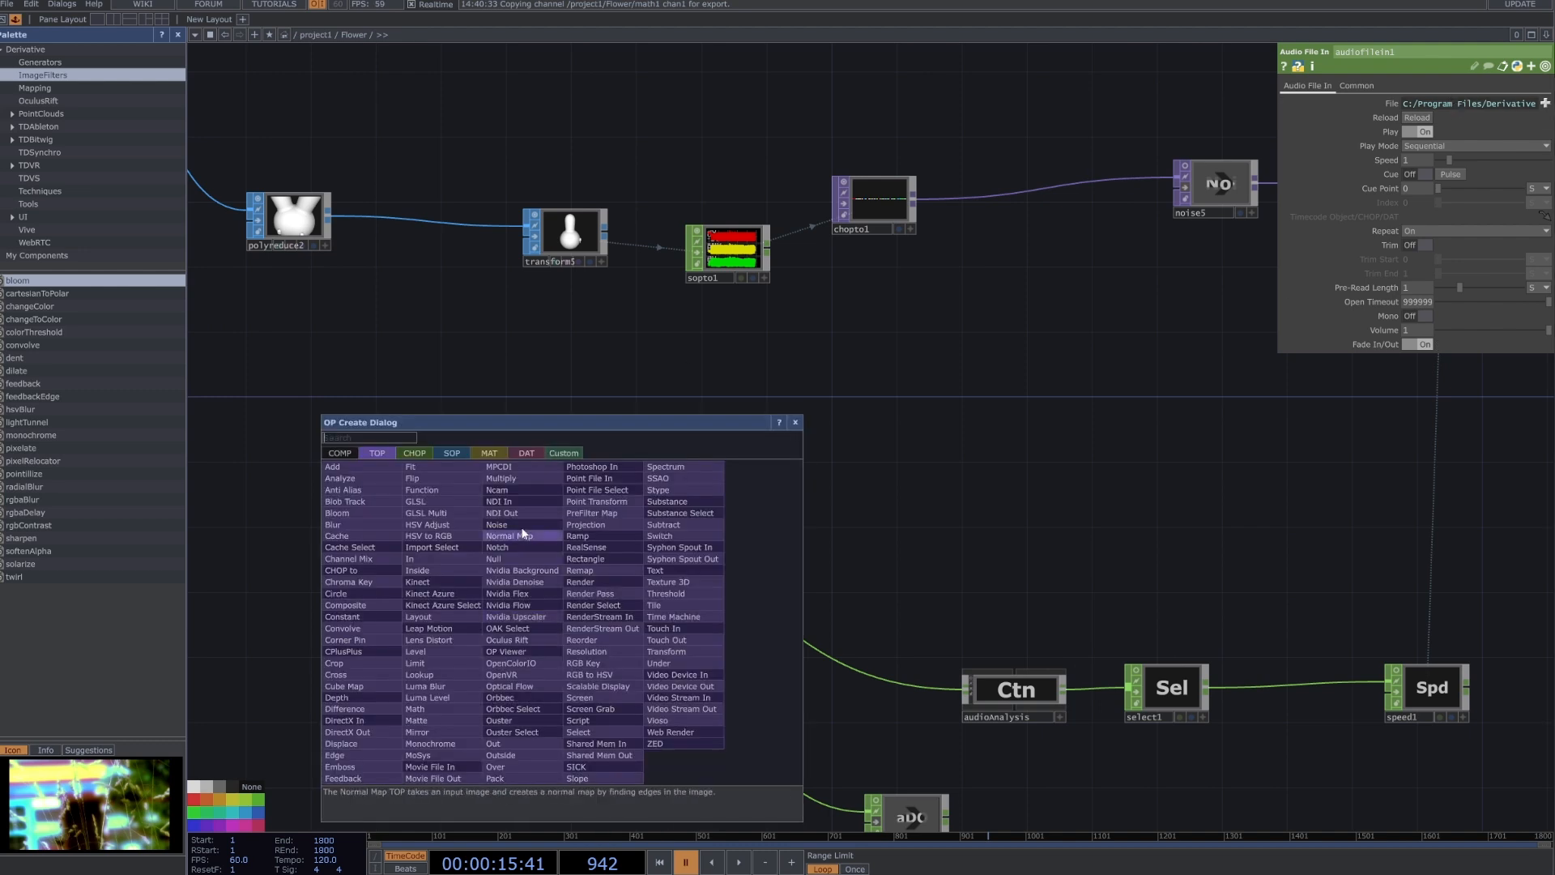
{"action": "left_click", "coordinate": [430, 453]}
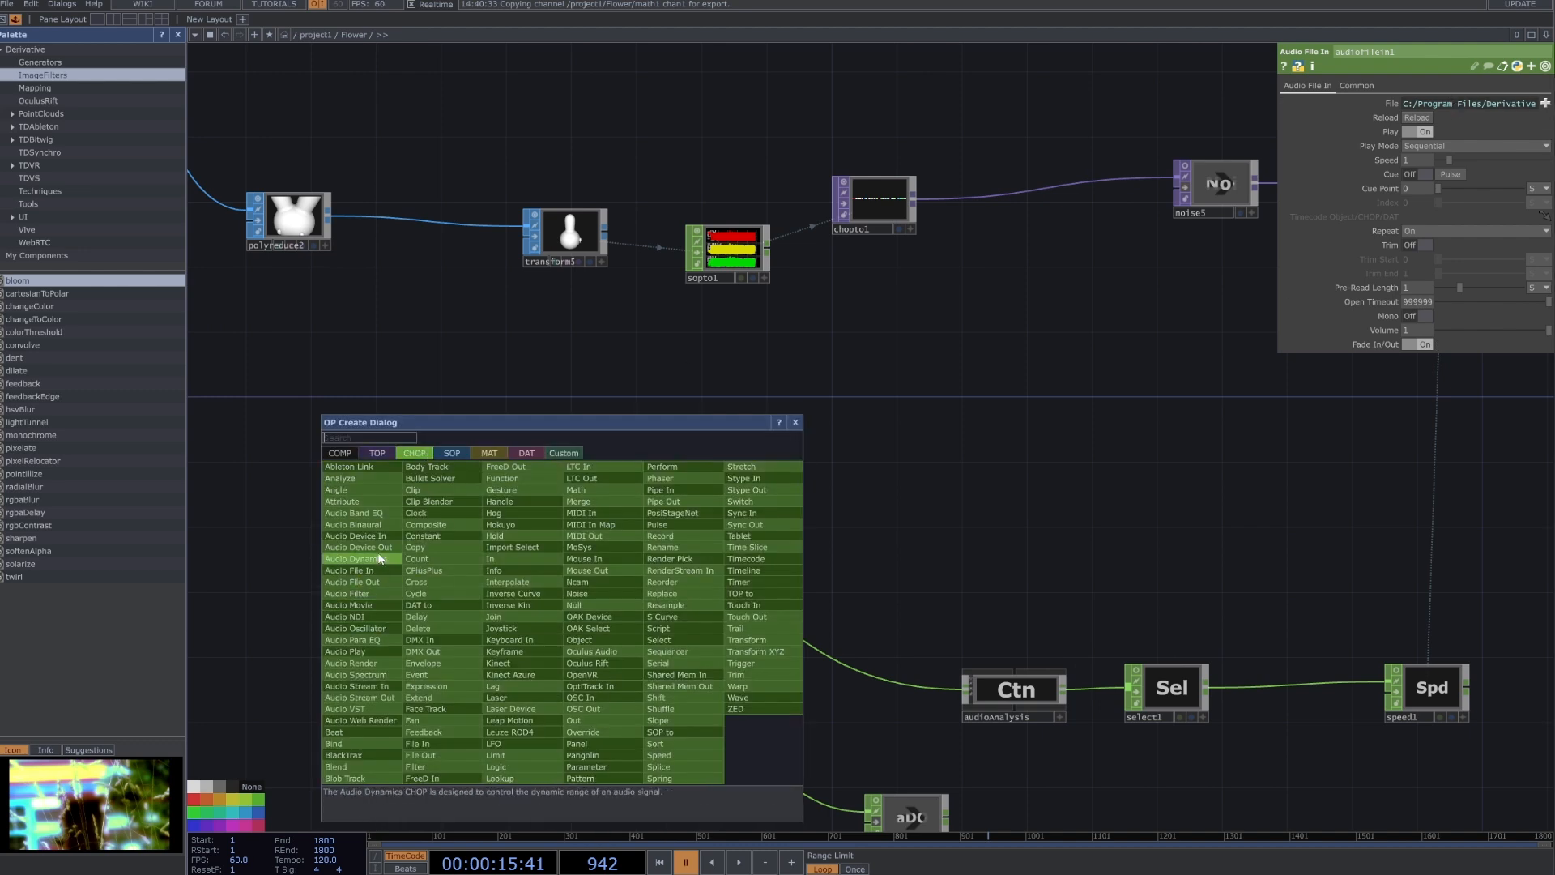
{"action": "left_click", "coordinate": [1092, 533]}
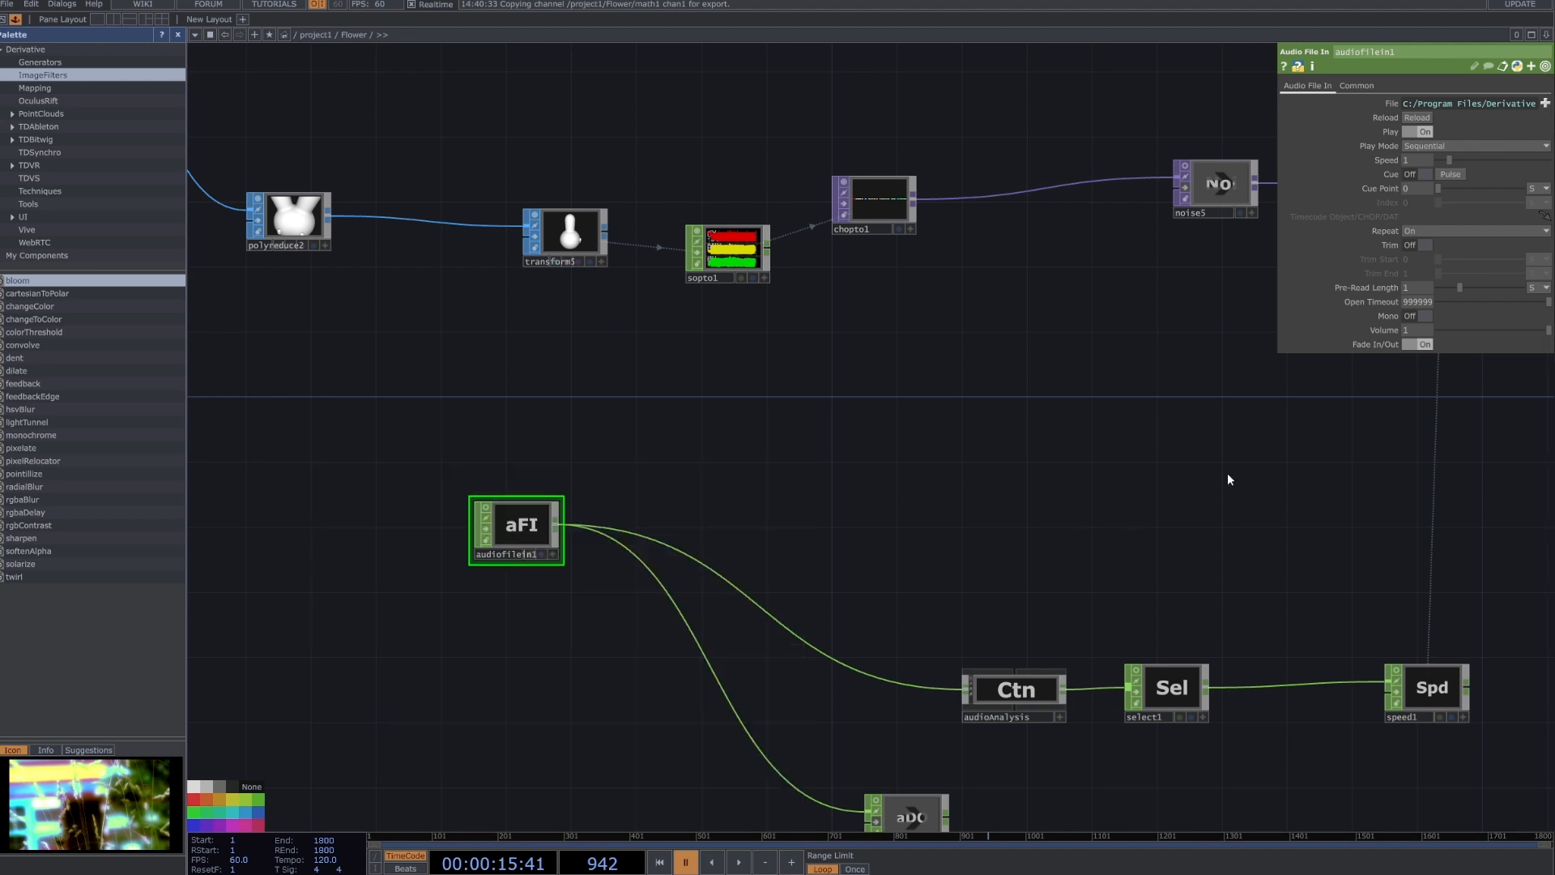
{"action": "left_click_drag", "start_coordinate": [784, 680], "coordinate": [591, 463]}
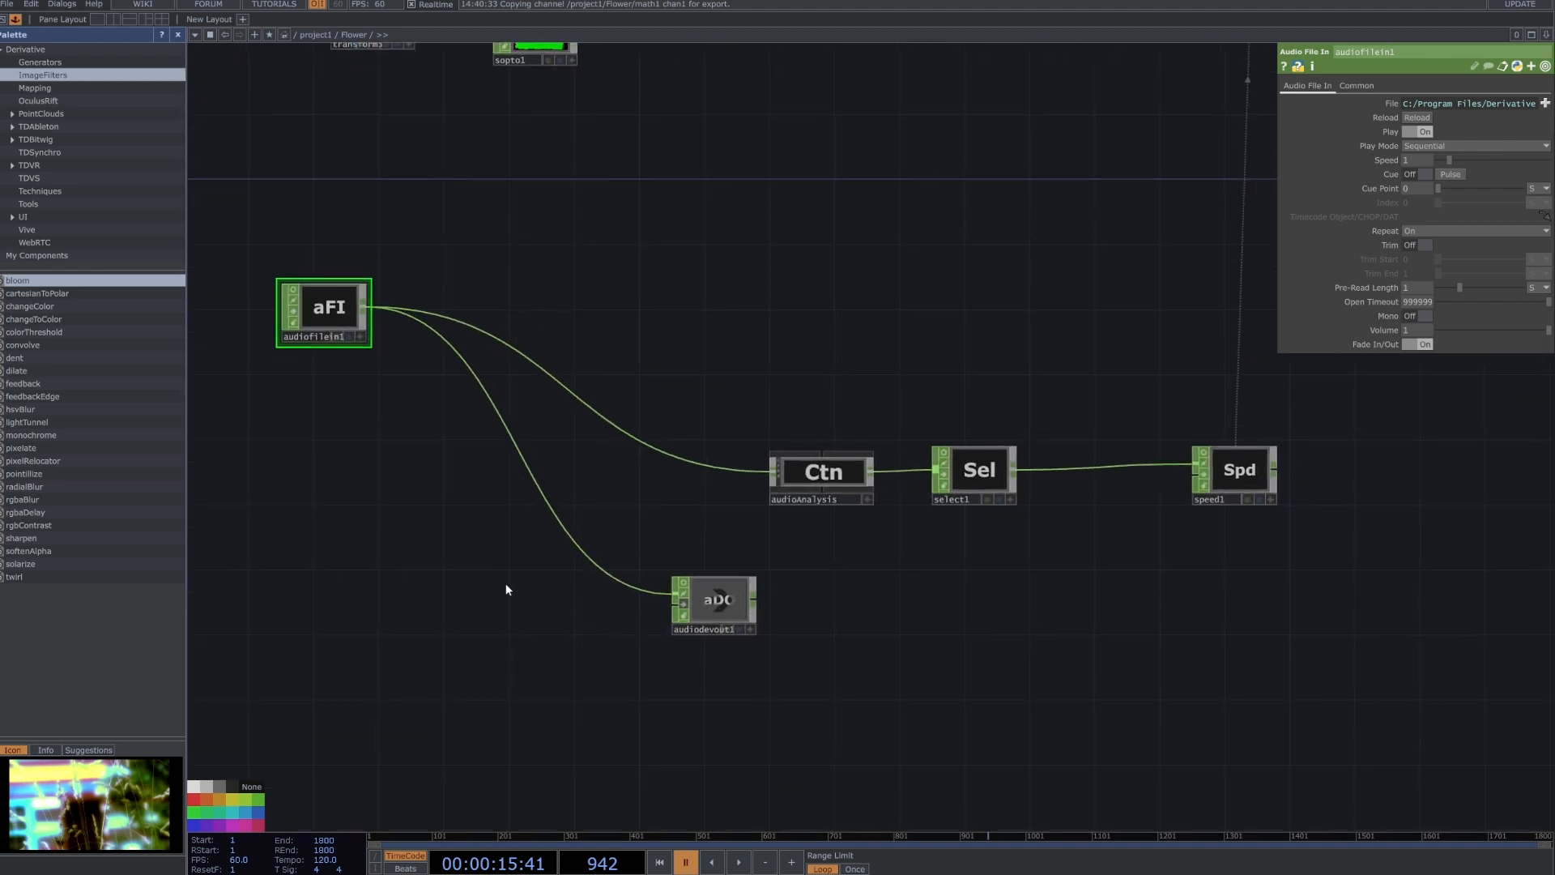
{"action": "key", "text": "Tab"}
{"action": "left_click", "coordinate": [412, 493]}
{"action": "left_click", "coordinate": [717, 612]}
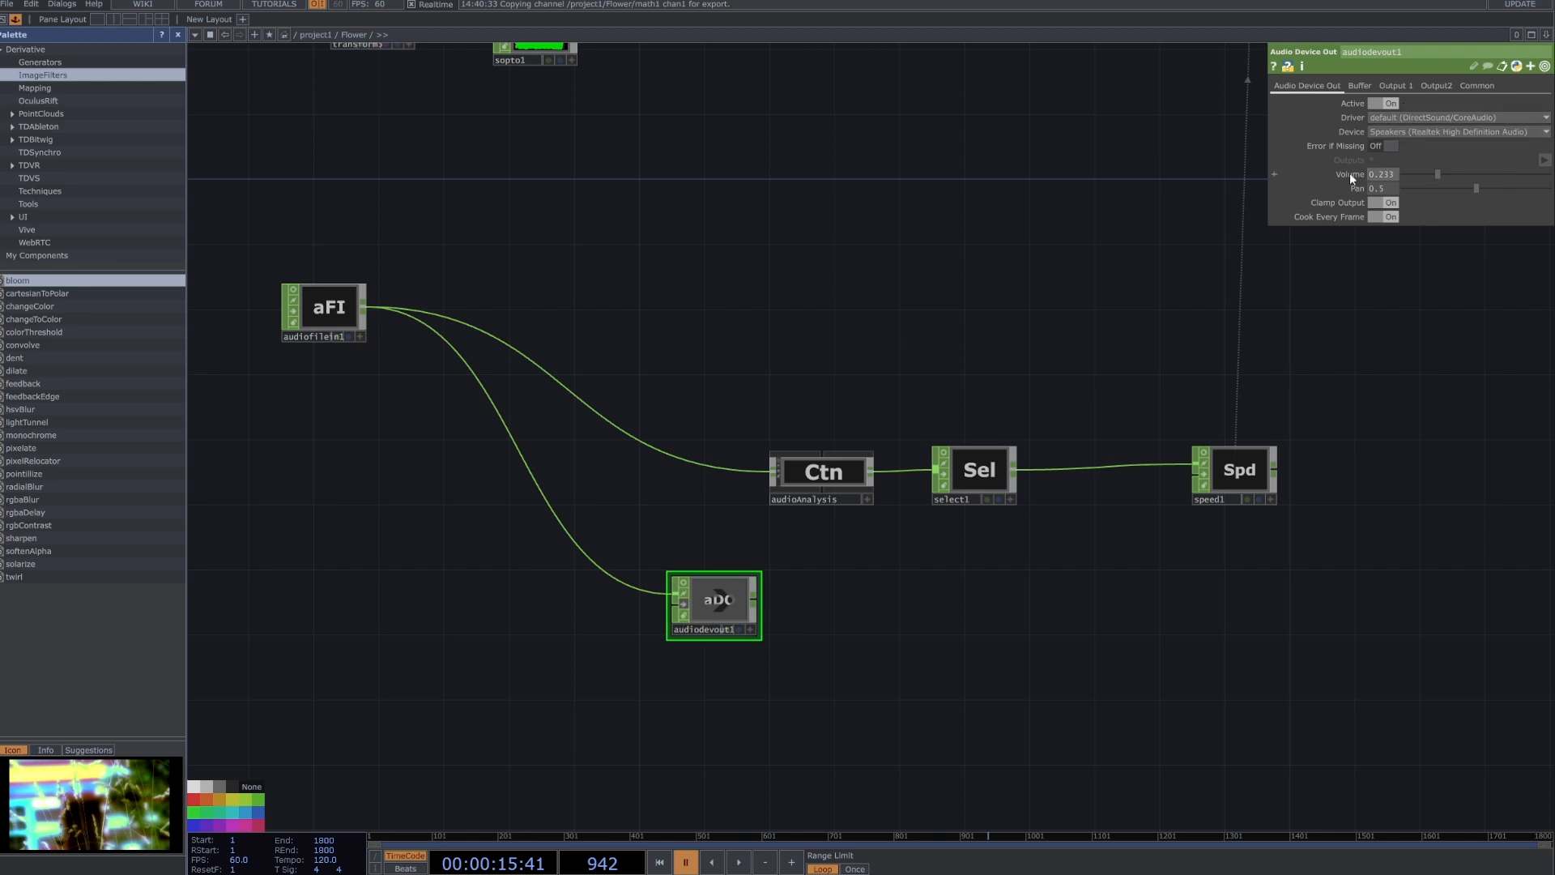
Move audioAnalysis slightly closer to audiofilein1, review its controls, and locate the audioAnalysis component in the palette's Tools category.
{"action": "left_click", "coordinate": [830, 474]}
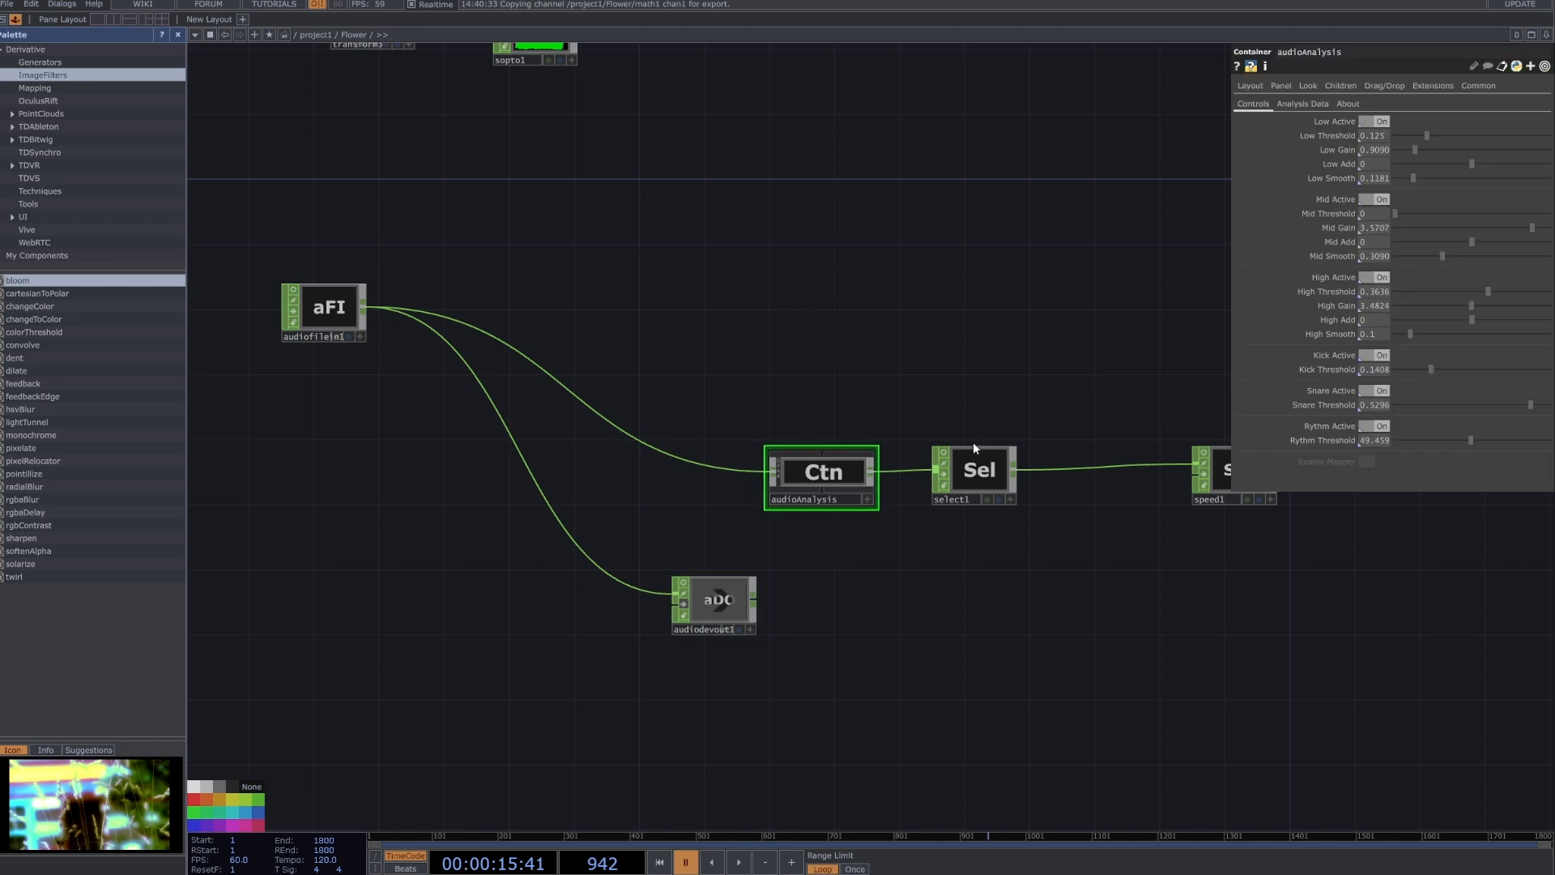
{"action": "left_click_drag", "start_coordinate": [802, 473], "coordinate": [737, 458]}
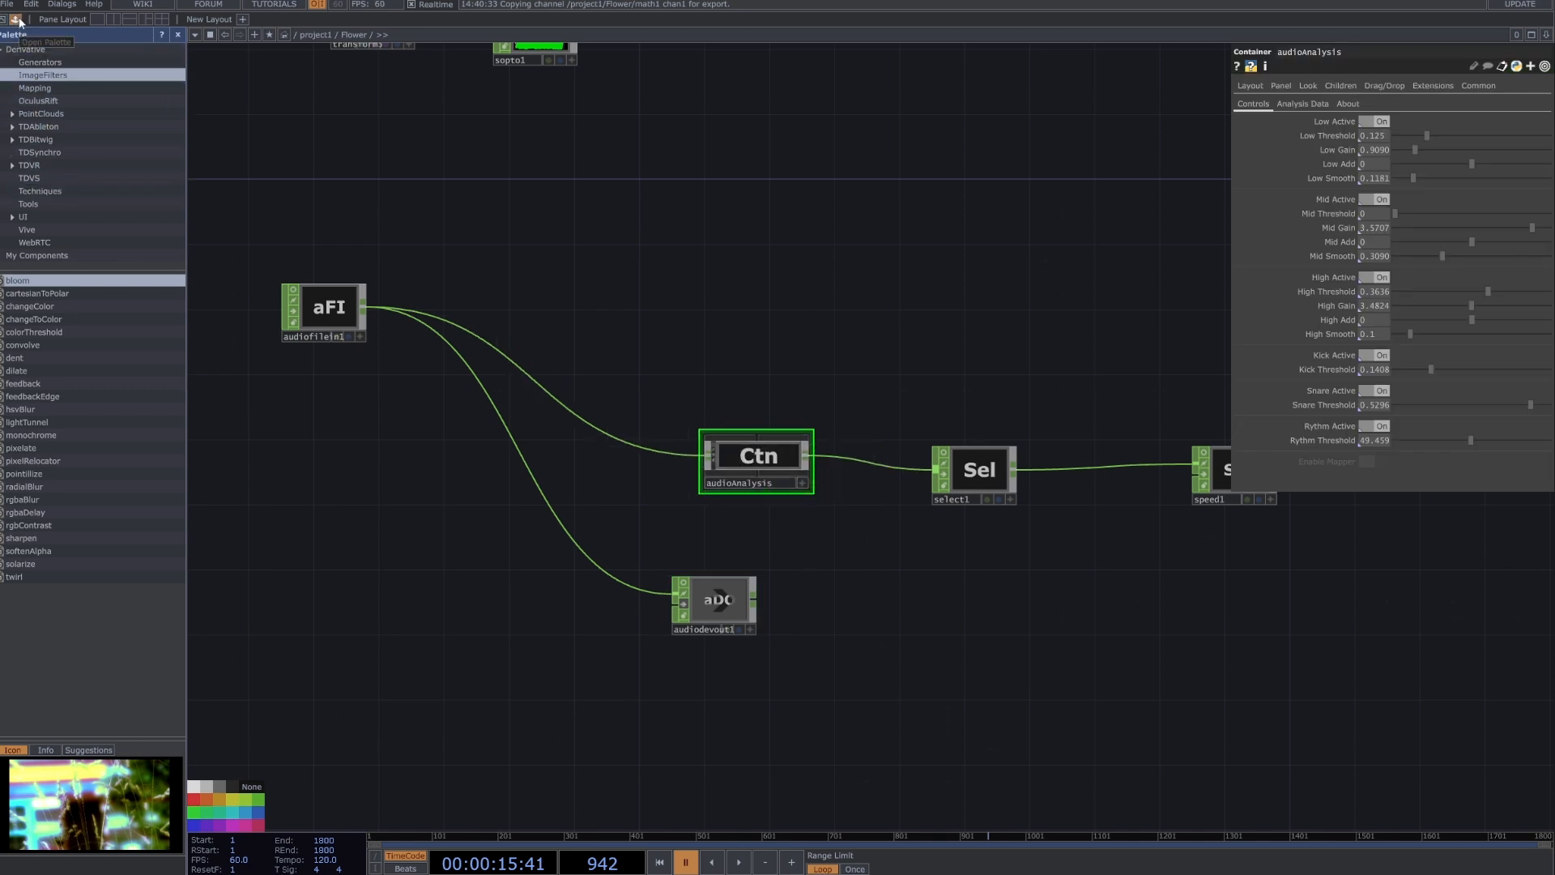
{"action": "left_click", "coordinate": [46, 203]}
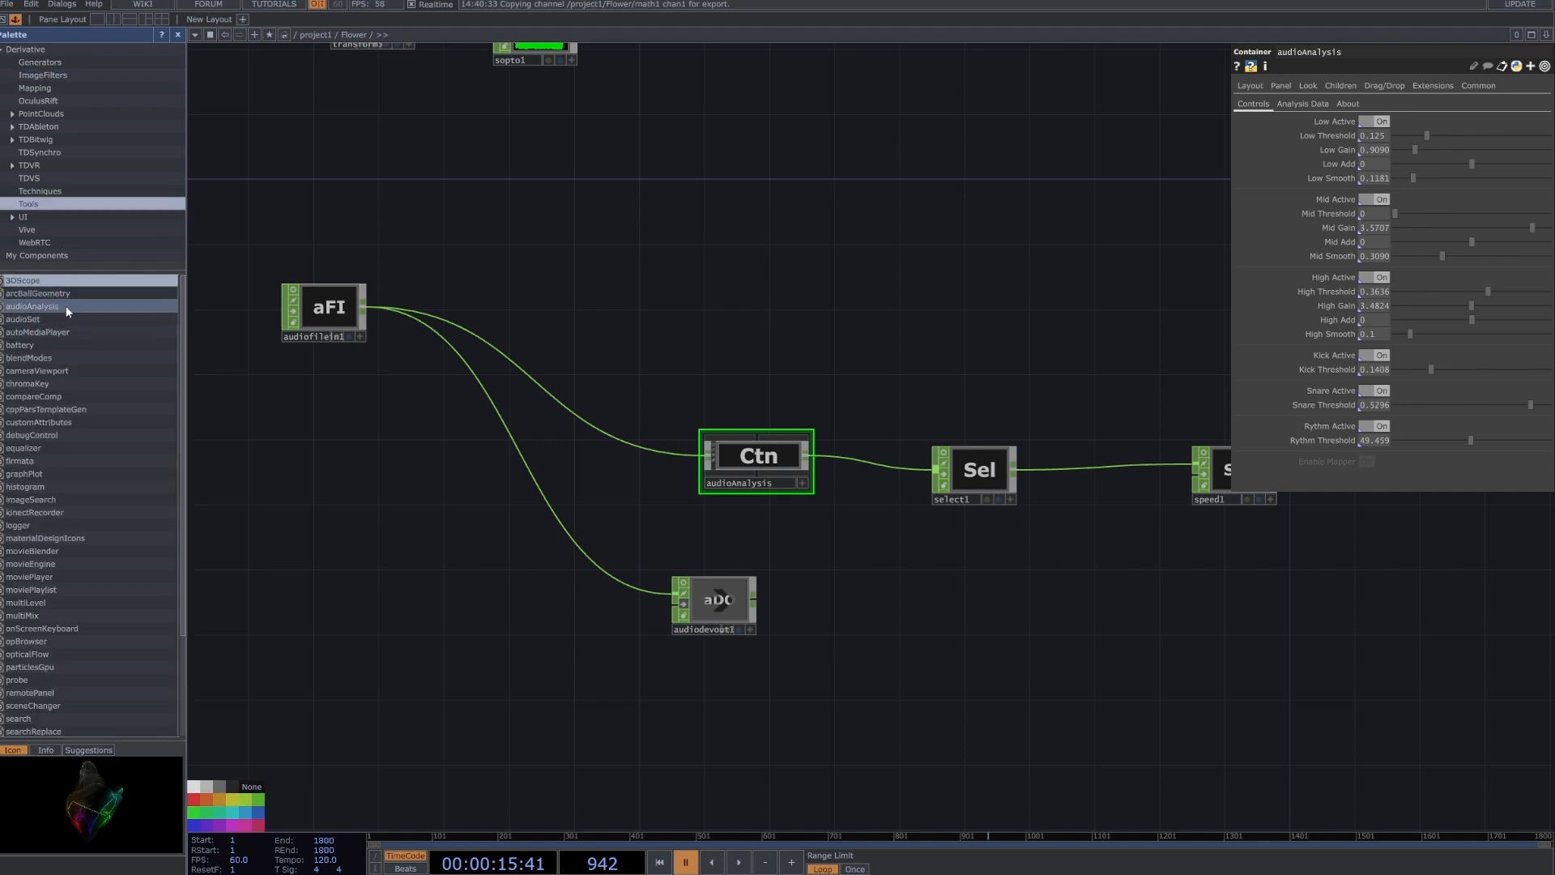
{"action": "left_click", "coordinate": [66, 304]}
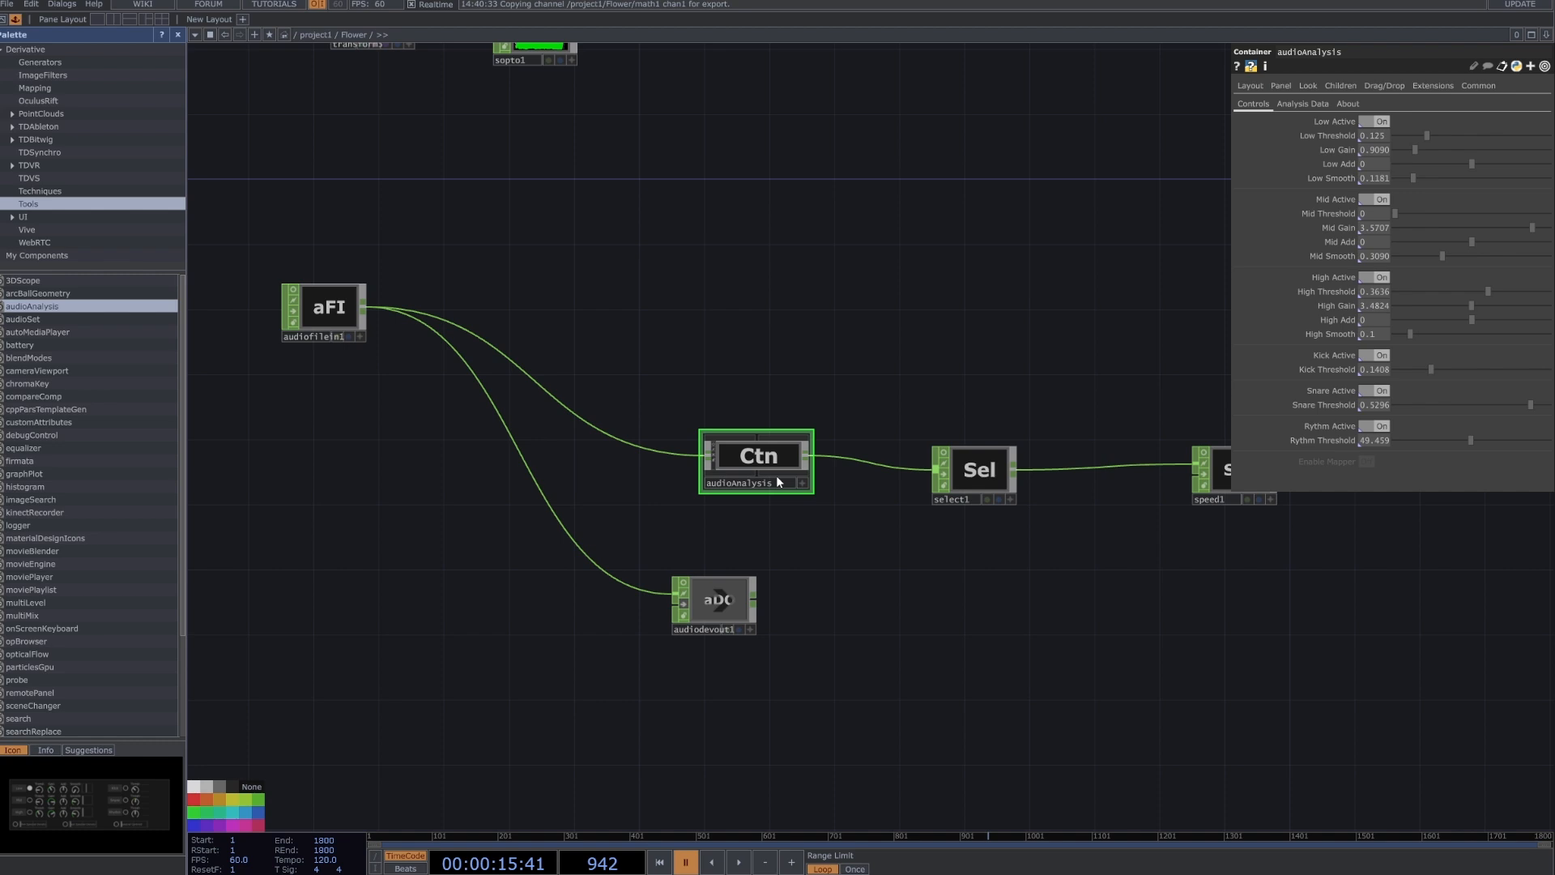
Inspect audioAnalysis through its active viewer and its internal network, and return to the Flower network.
{"action": "scroll", "coordinate": [776, 475], "scroll_direction": "up", "scroll_amount": 3}
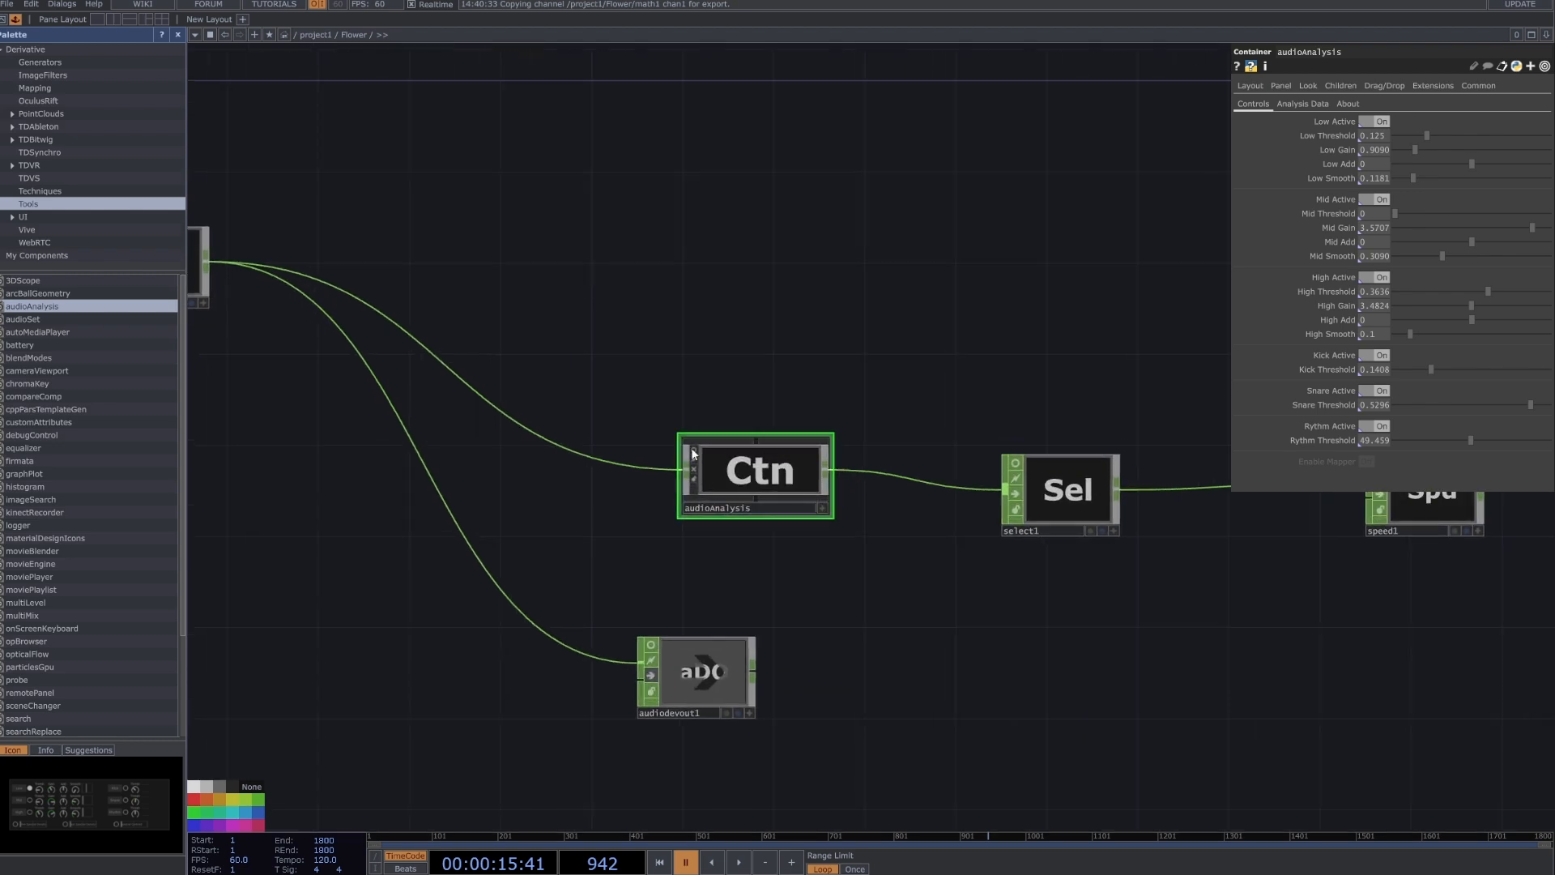
{"action": "left_click", "coordinate": [823, 509]}
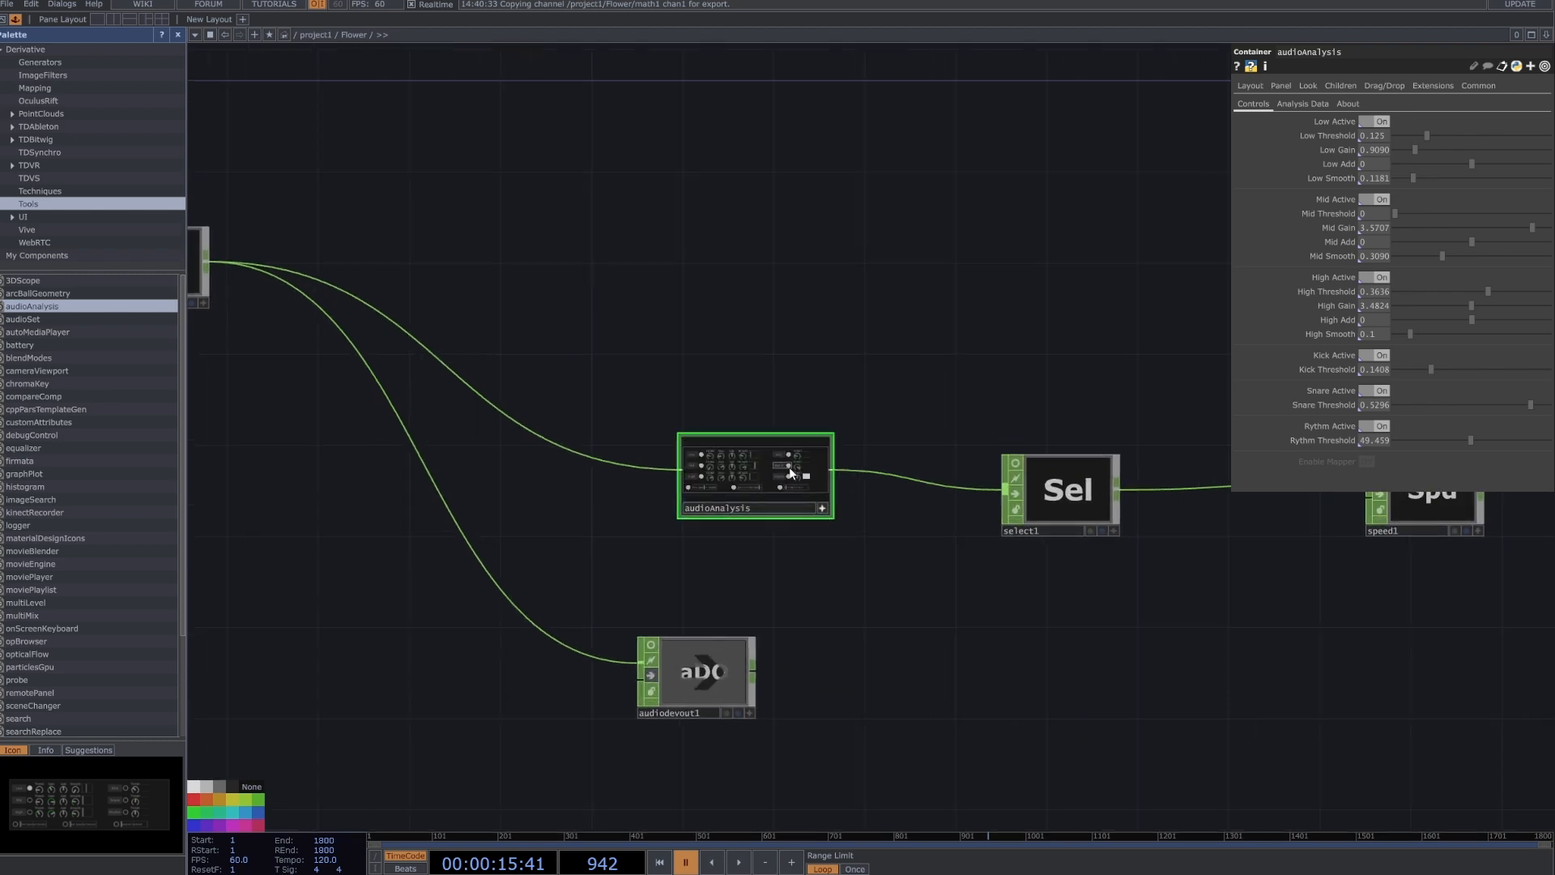
{"action": "left_click", "coordinate": [821, 509]}
{"action": "double_click", "coordinate": [794, 479]}
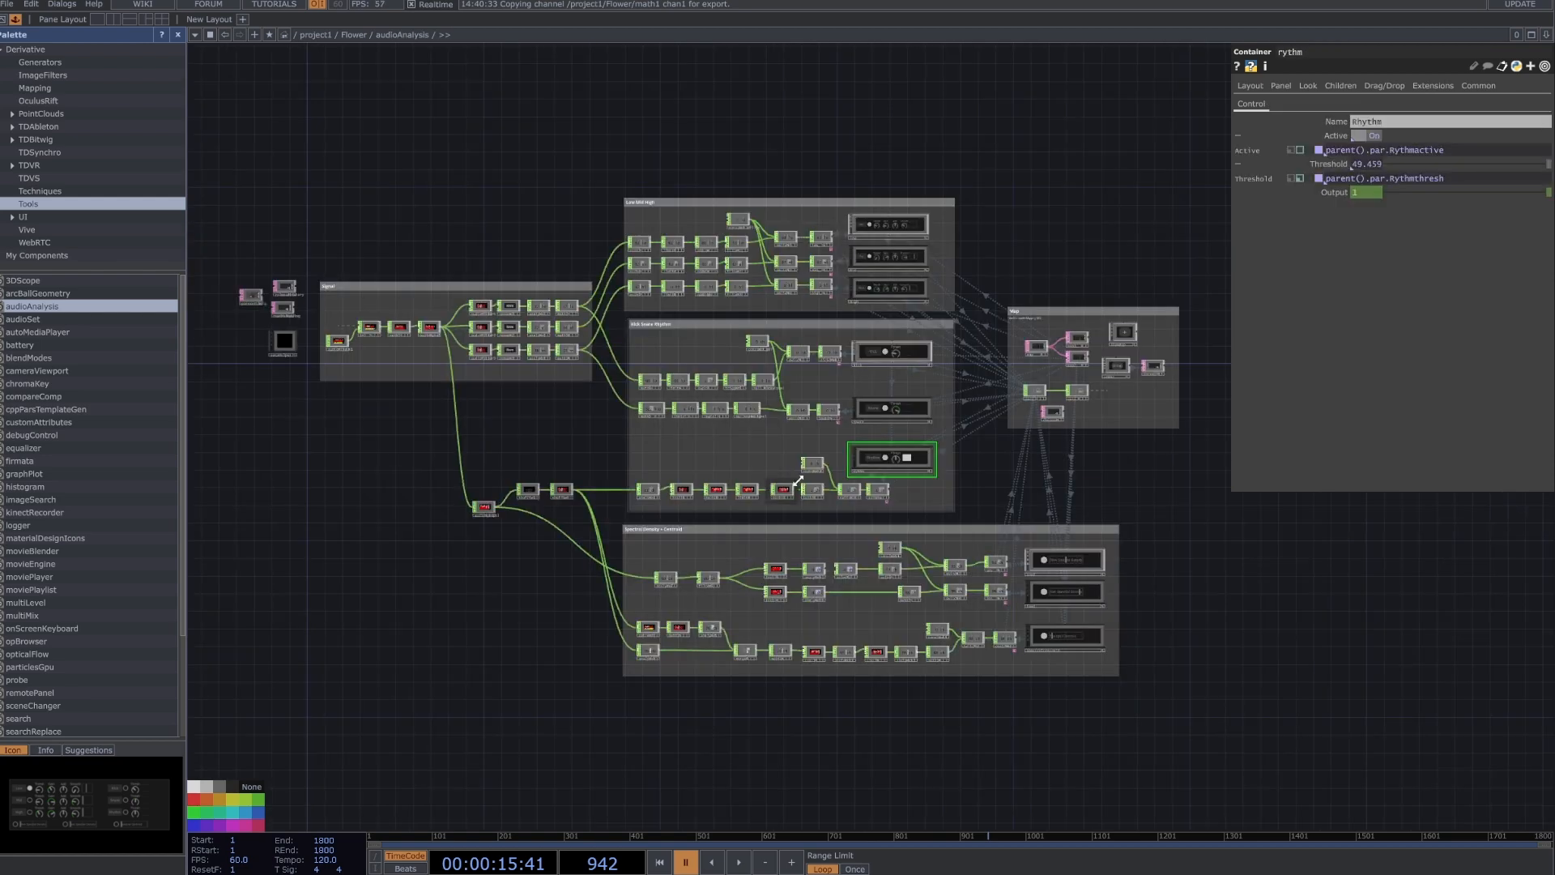
{"action": "scroll", "coordinate": [756, 406], "scroll_direction": "up", "scroll_amount": 3}
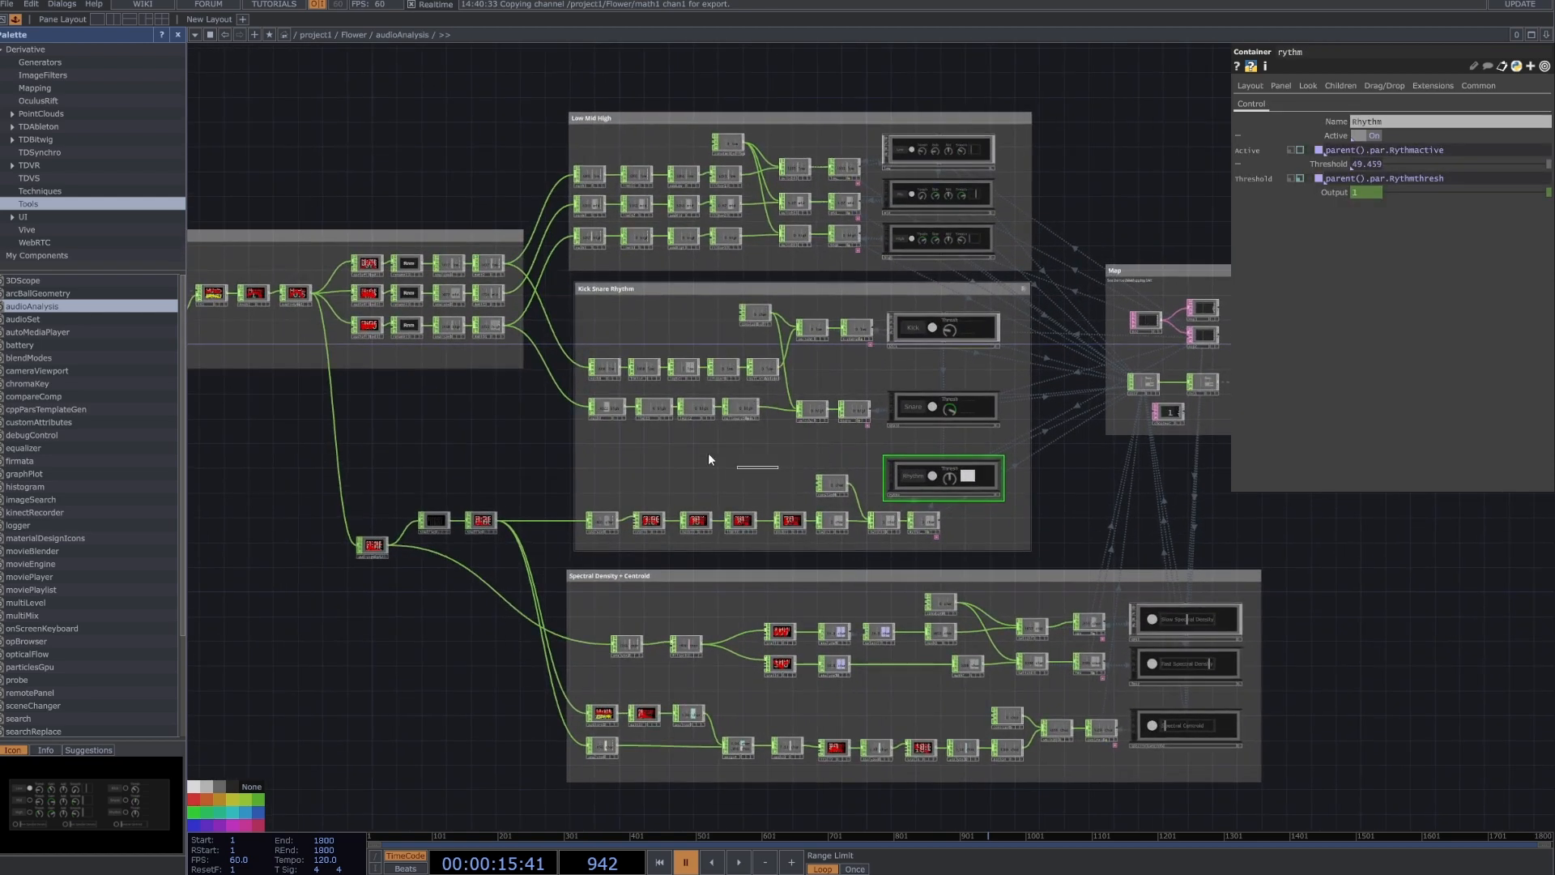
{"action": "left_click", "coordinate": [740, 408]}
{"action": "scroll", "coordinate": [742, 413], "scroll_direction": "down", "scroll_amount": 10}
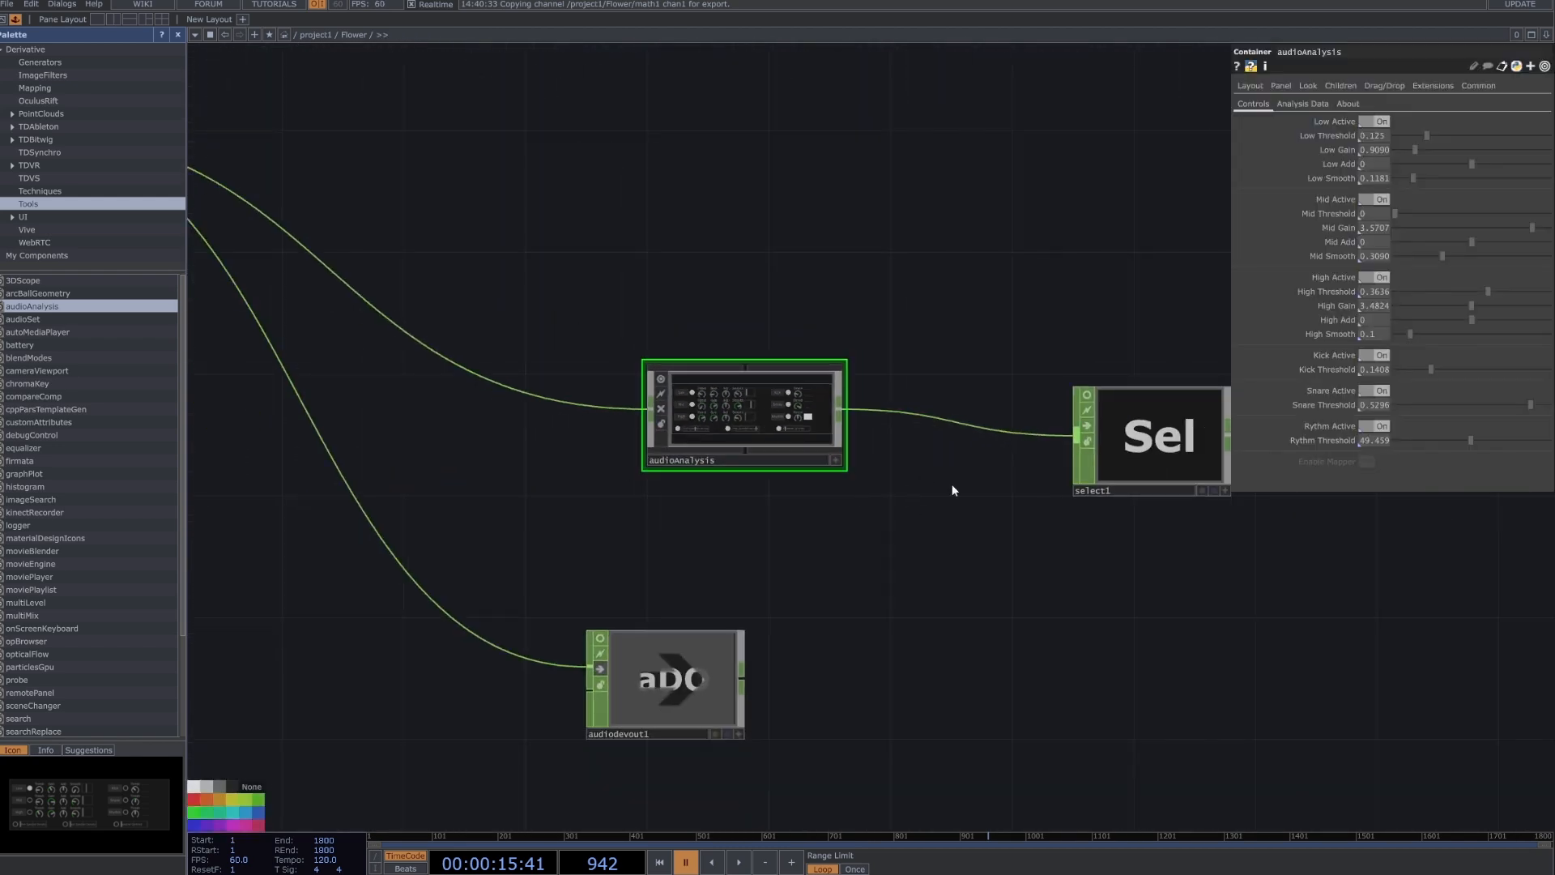
{"action": "left_click", "coordinate": [835, 460]}
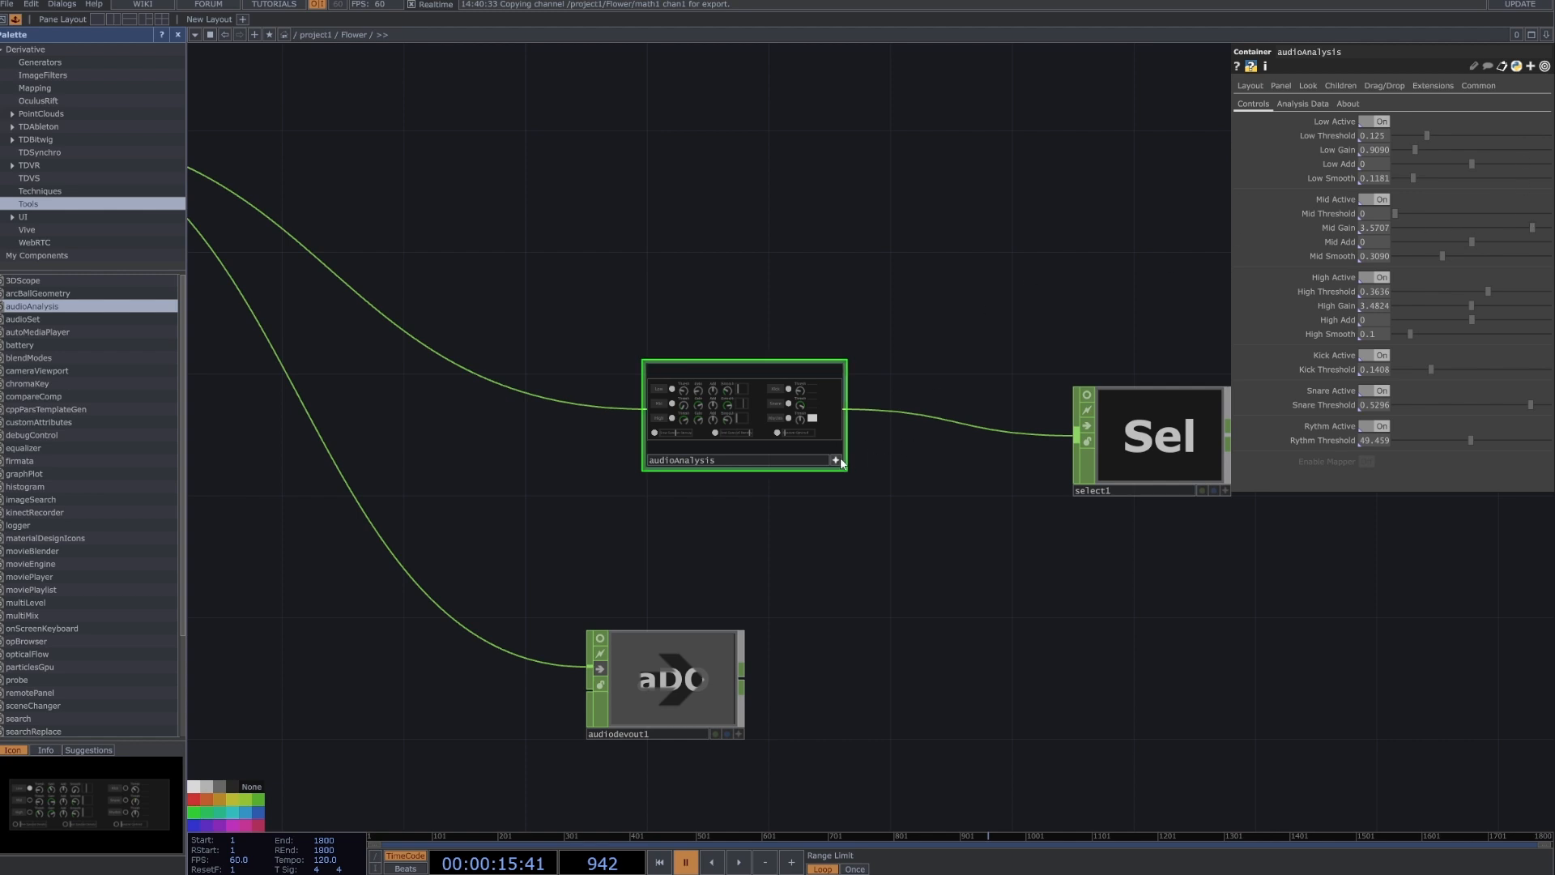
{"action": "key", "text": "h"}
Examine select1's audio analysis channels and speed1's Speed settings.
{"action": "left_click", "coordinate": [727, 483]}
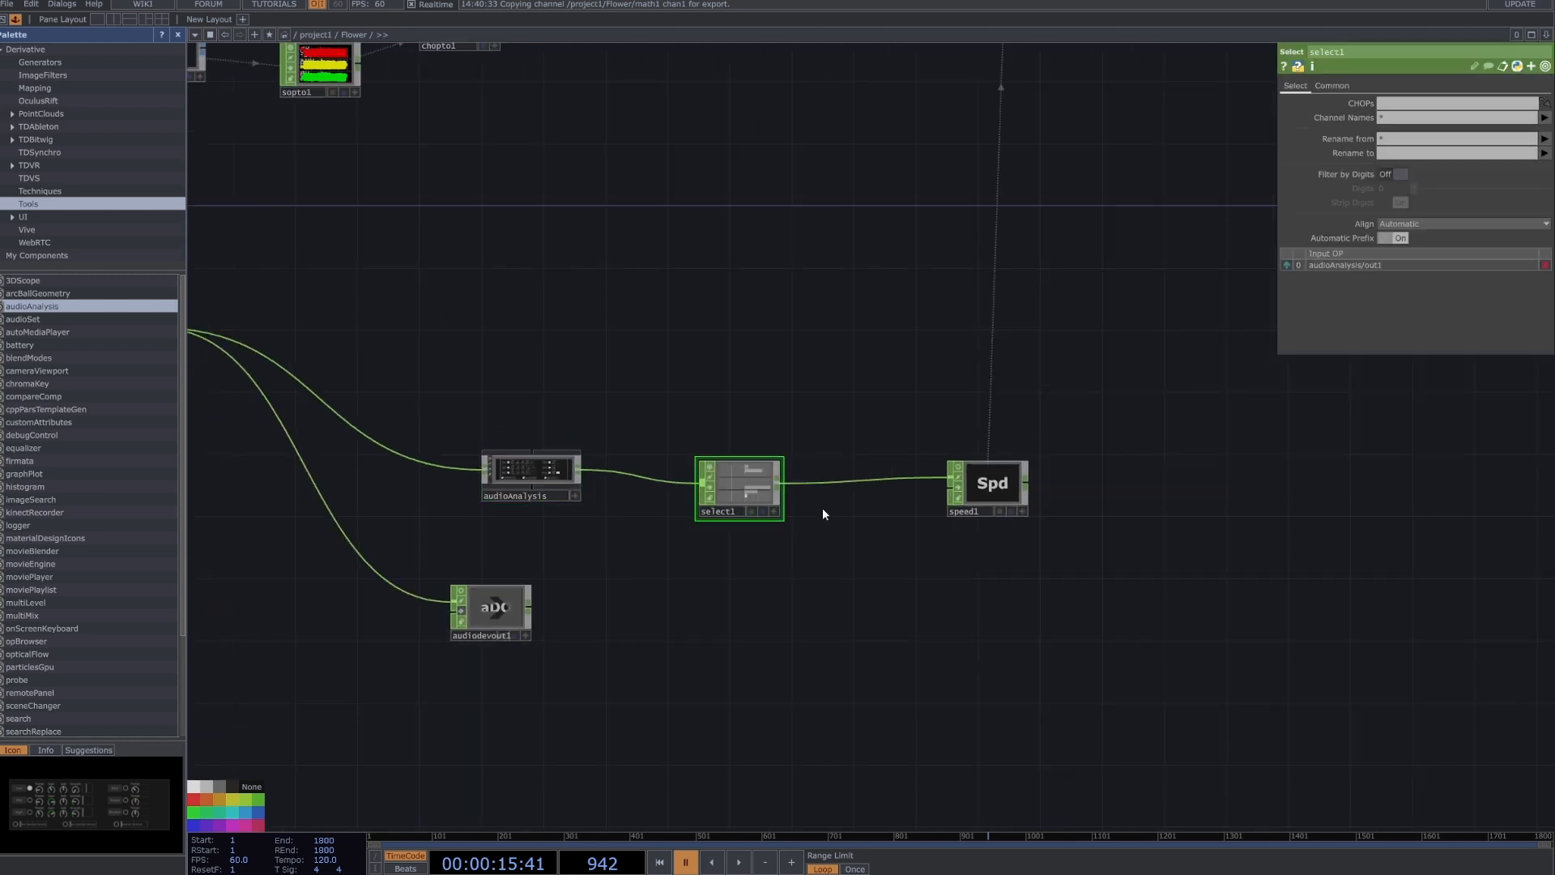
{"action": "scroll", "coordinate": [749, 490], "scroll_direction": "up", "scroll_amount": 5}
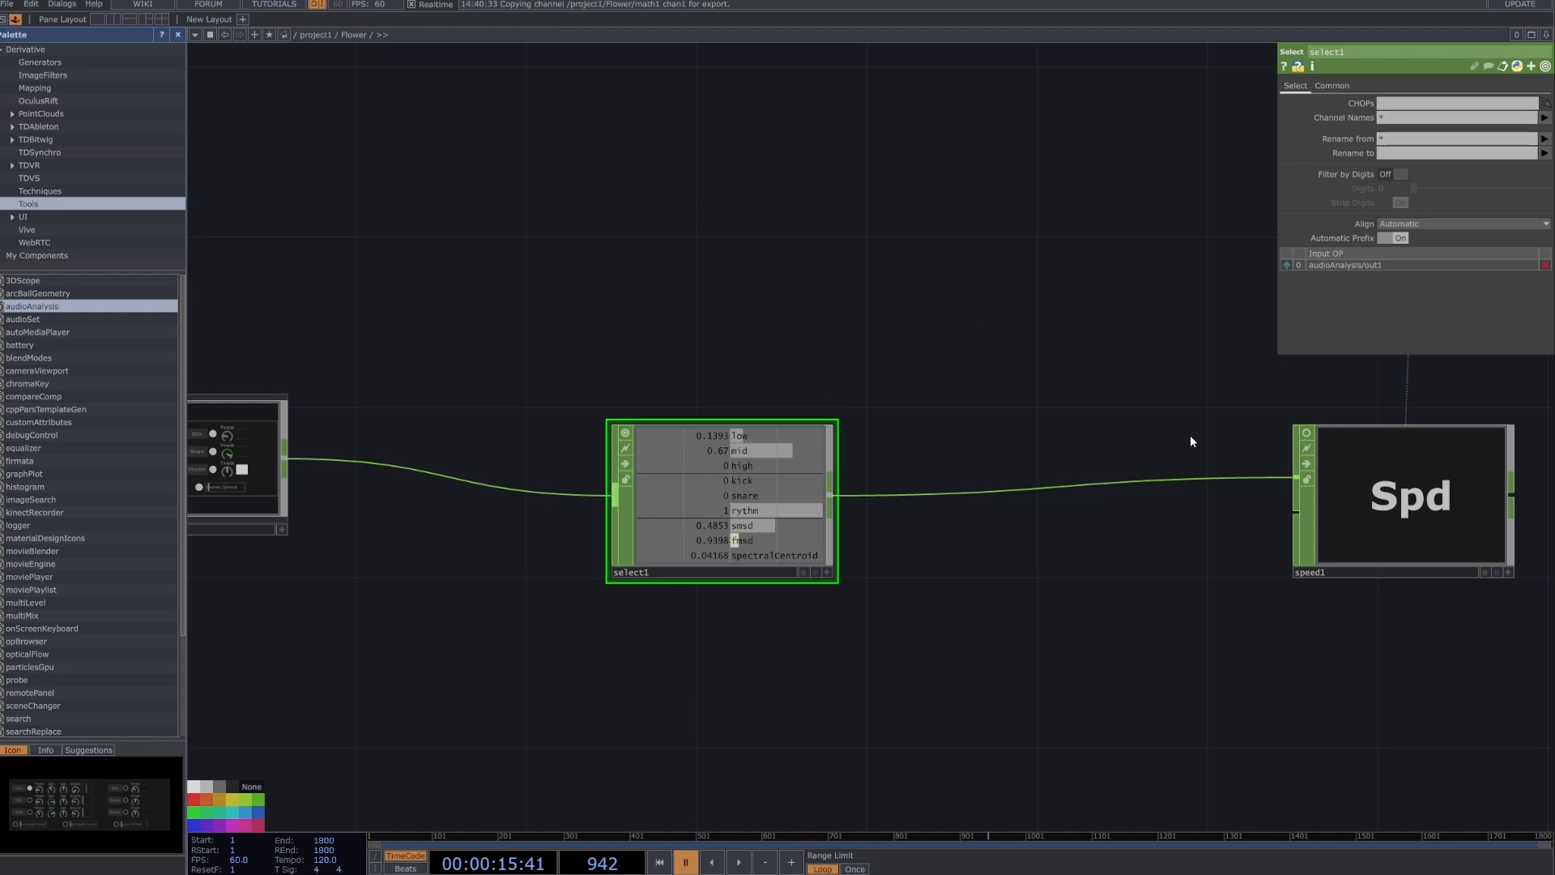
{"action": "left_click_drag", "start_coordinate": [1189, 436], "coordinate": [845, 401]}
{"action": "left_click", "coordinate": [1098, 440]}
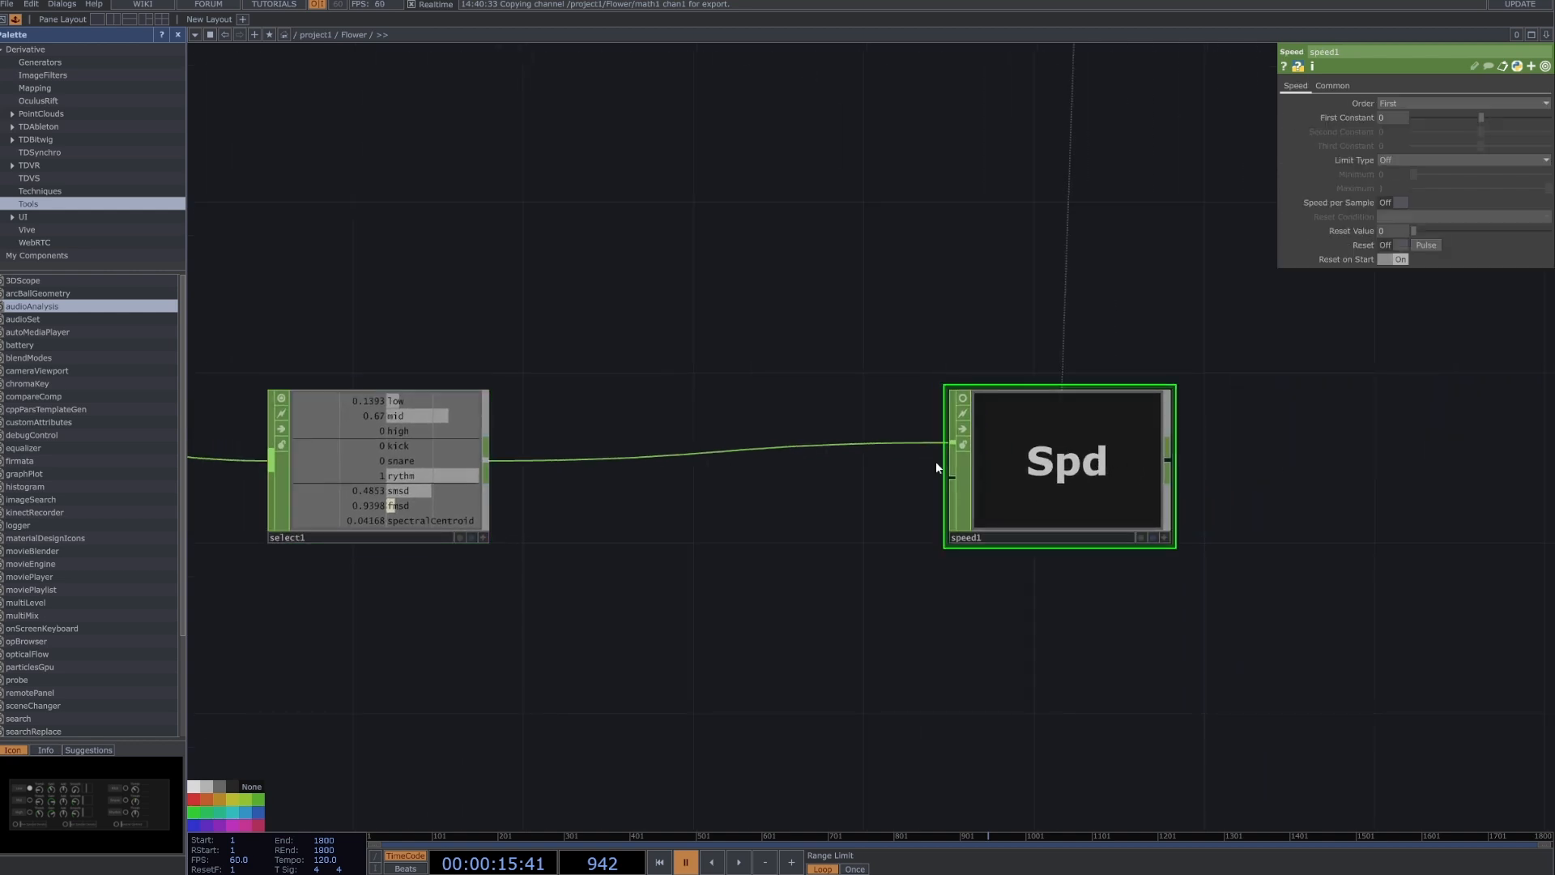
{"action": "scroll", "coordinate": [935, 460], "scroll_direction": "down", "scroll_amount": 8}
{"action": "left_click_drag", "start_coordinate": [853, 276], "coordinate": [895, 388]}
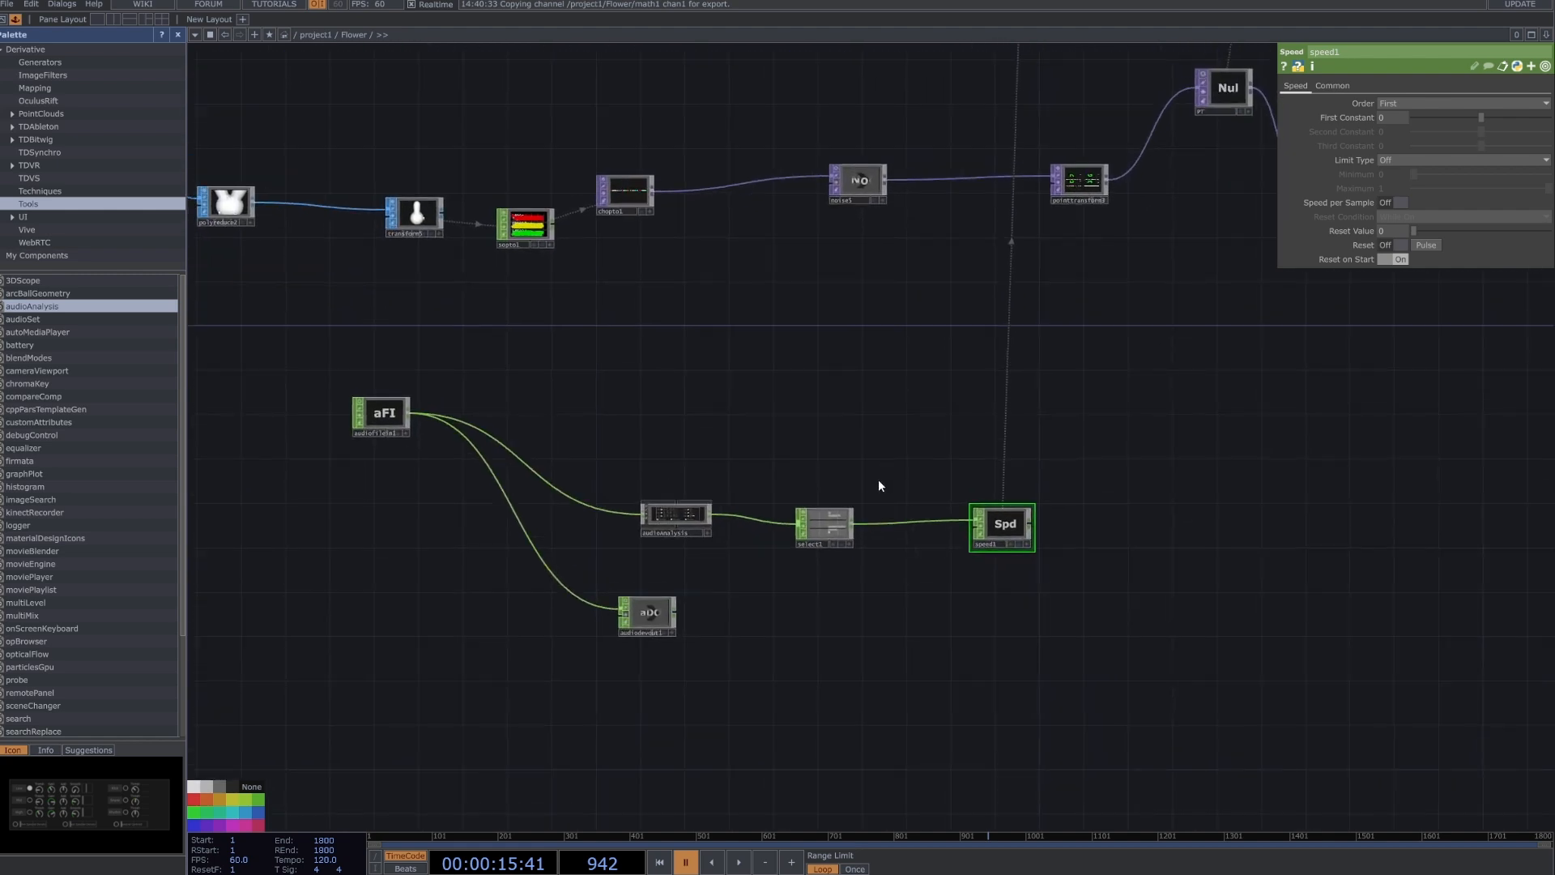
Turn off the bypass on noise5 and review its Noise settings, including the Harmonic Gain expression.
{"action": "left_click", "coordinate": [856, 187]}
{"action": "scroll", "coordinate": [791, 234], "scroll_direction": "down", "scroll_amount": 5}
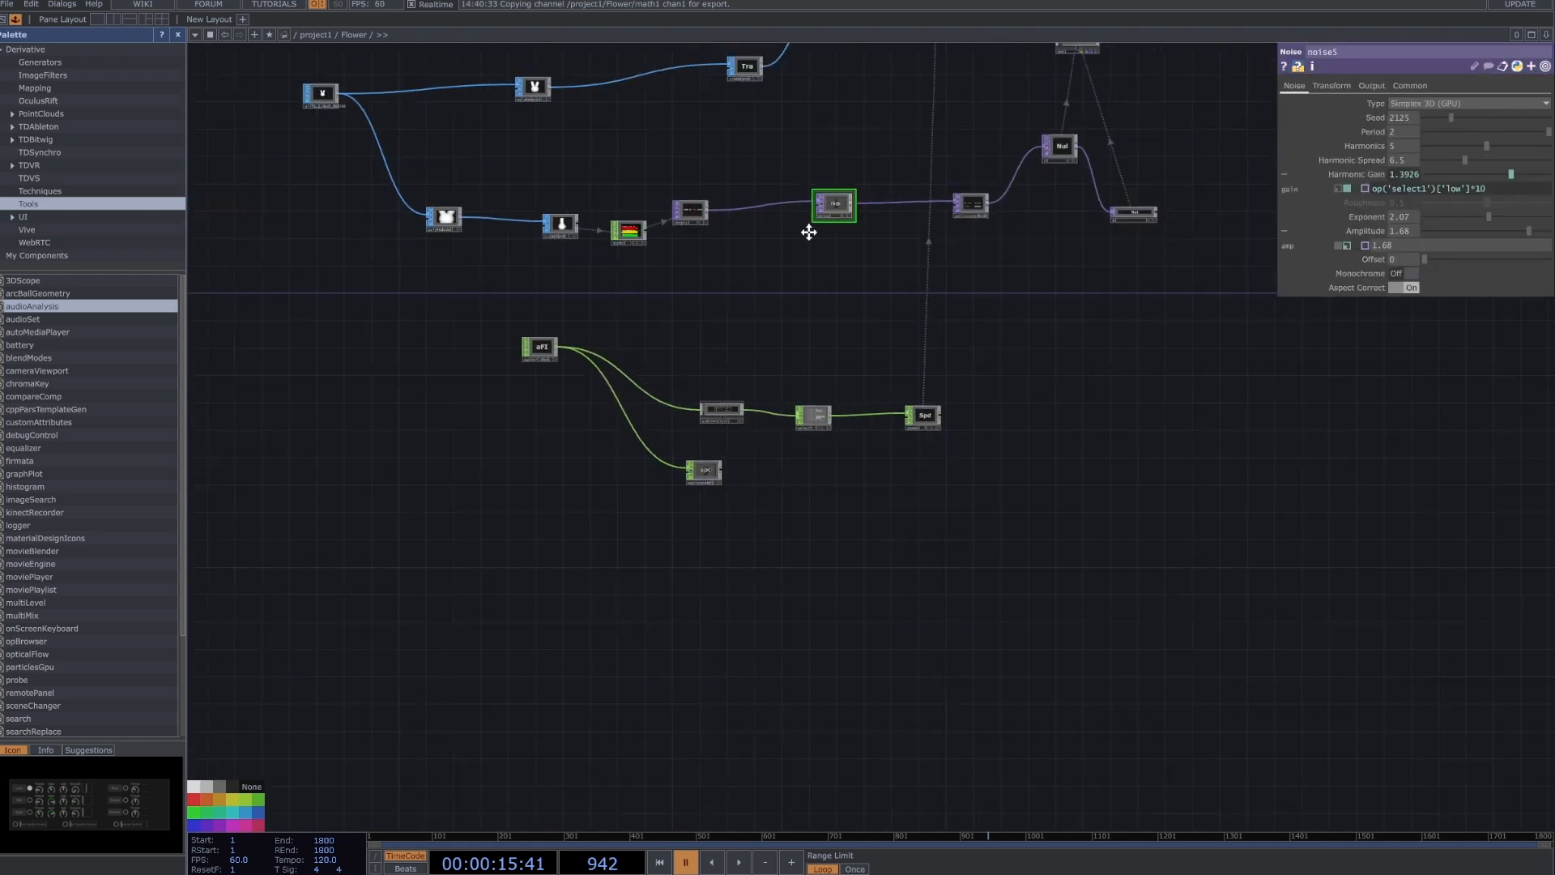
{"action": "scroll", "coordinate": [875, 283], "scroll_direction": "up", "scroll_amount": 5}
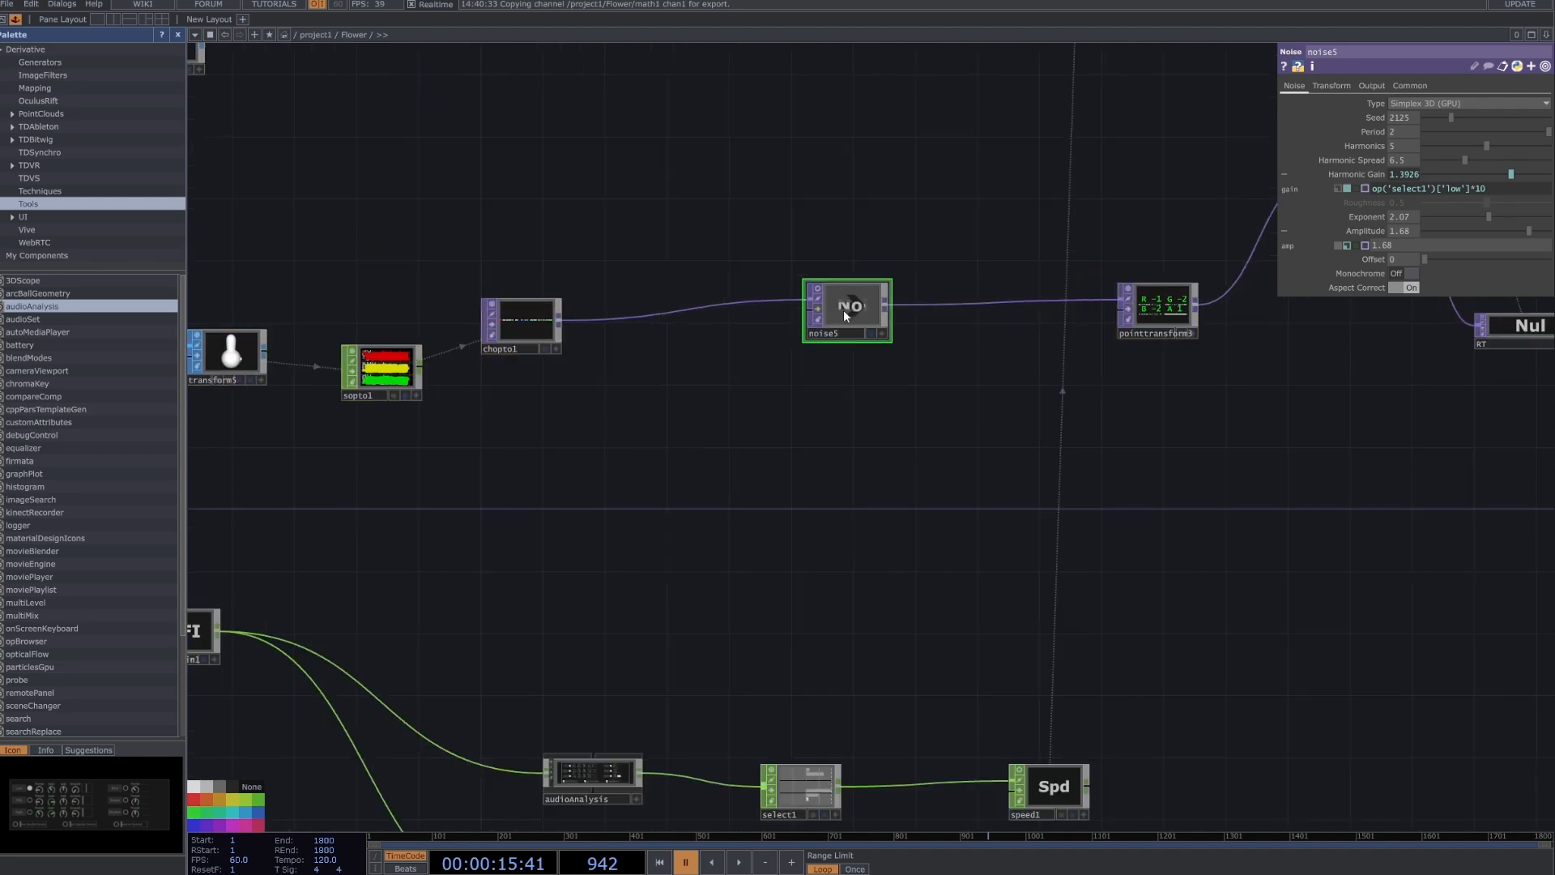
{"action": "left_click", "coordinate": [819, 309]}
{"action": "left_click_drag", "start_coordinate": [883, 391], "coordinate": [871, 341]}
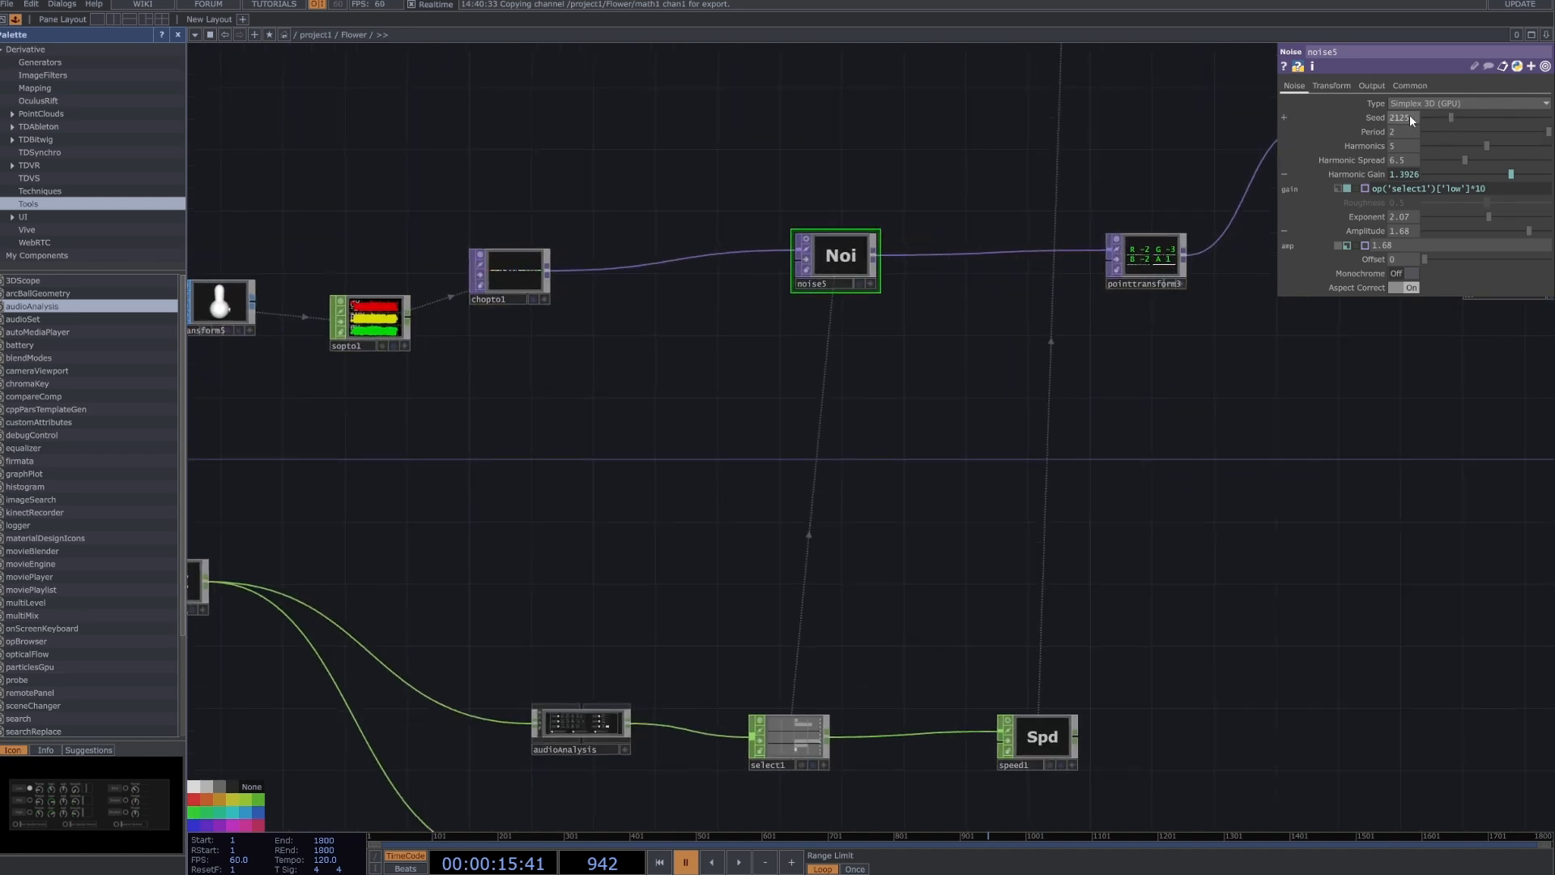
Display the bunny render behind the network and try noise5's Harmonic Gain at 2 and 0.97.
{"action": "scroll", "coordinate": [1004, 324], "scroll_direction": "down", "scroll_amount": 5}
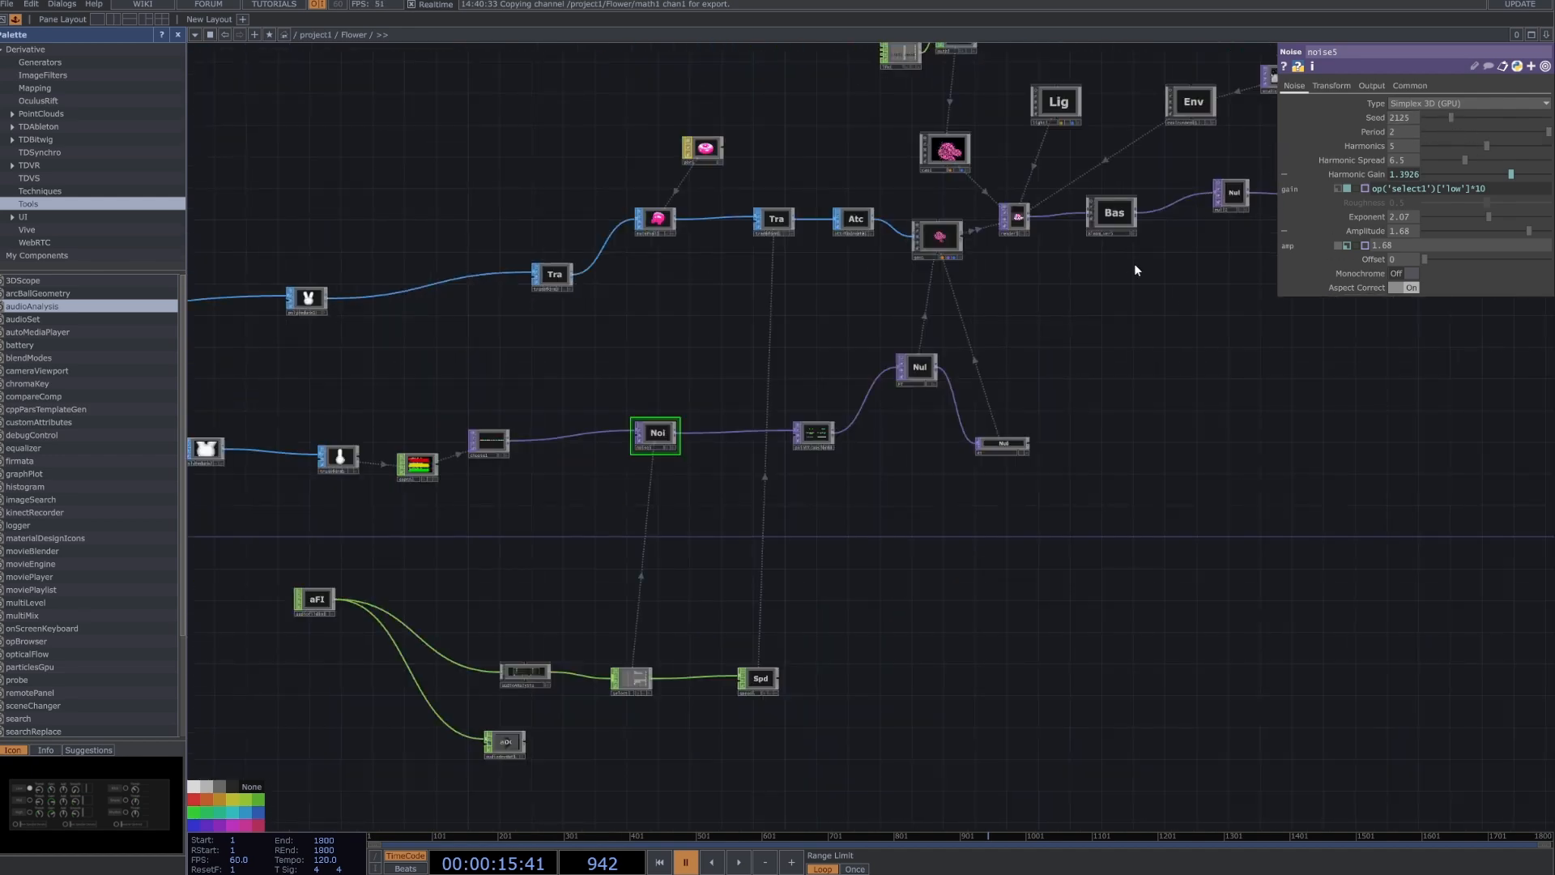
{"action": "left_click_drag", "start_coordinate": [992, 230], "coordinate": [963, 246]}
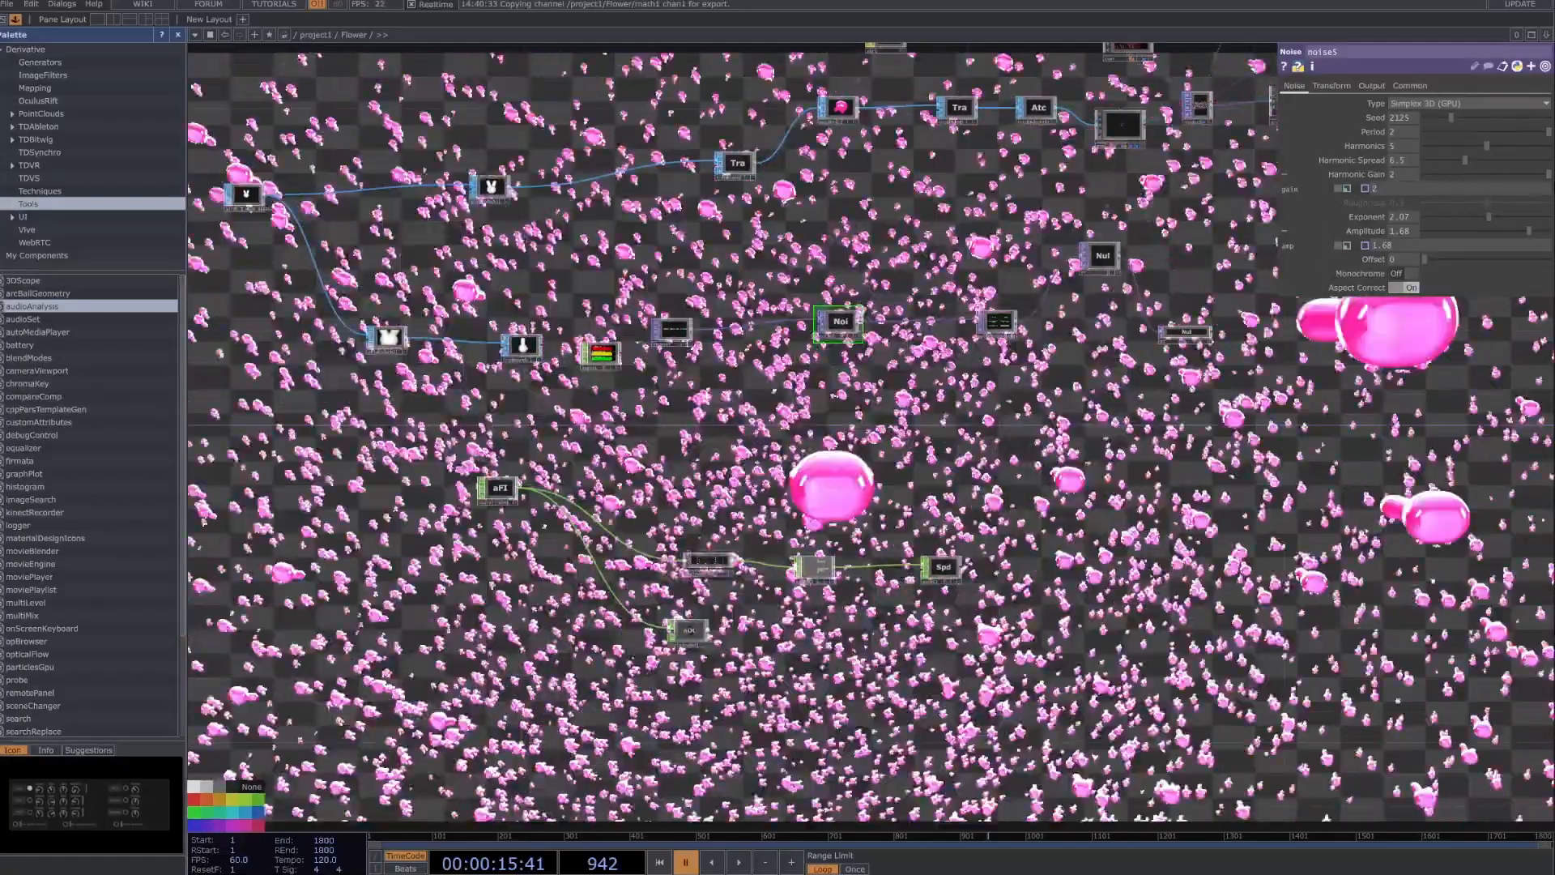
{"action": "scroll", "coordinate": [737, 525], "scroll_direction": "up", "scroll_amount": 2}
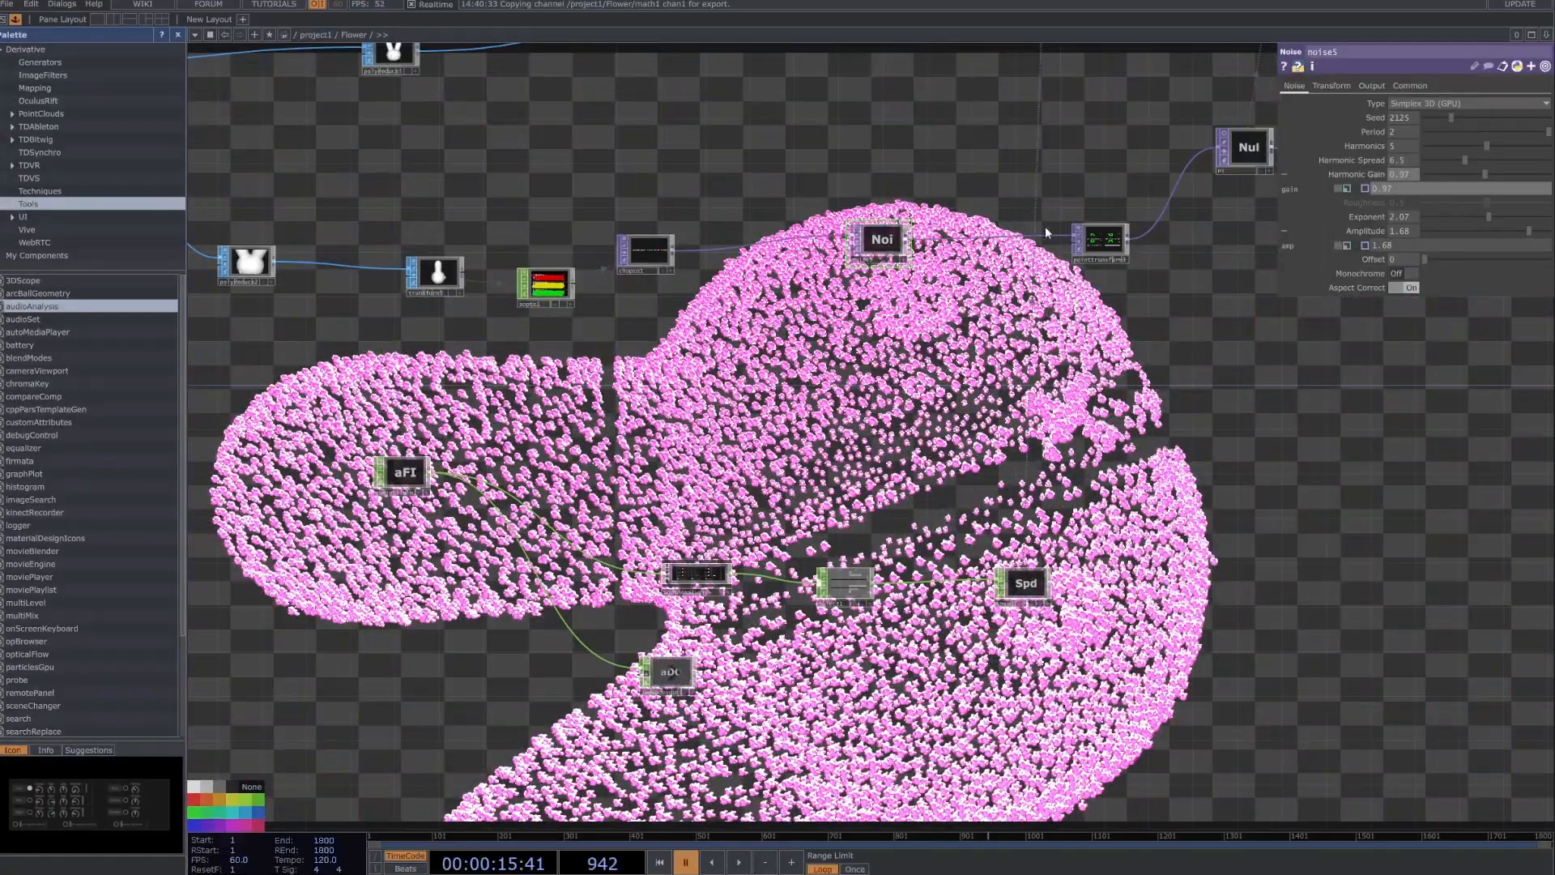
Reference select1's low channel in noise5's Harmonic Gain as op('select1')['low']*10, using select1's active viewer and deactivating it once done.
{"action": "scroll", "coordinate": [1231, 231], "scroll_direction": "up", "scroll_amount": 2}
{"action": "scroll", "coordinate": [671, 719], "scroll_direction": "up", "scroll_amount": 4}
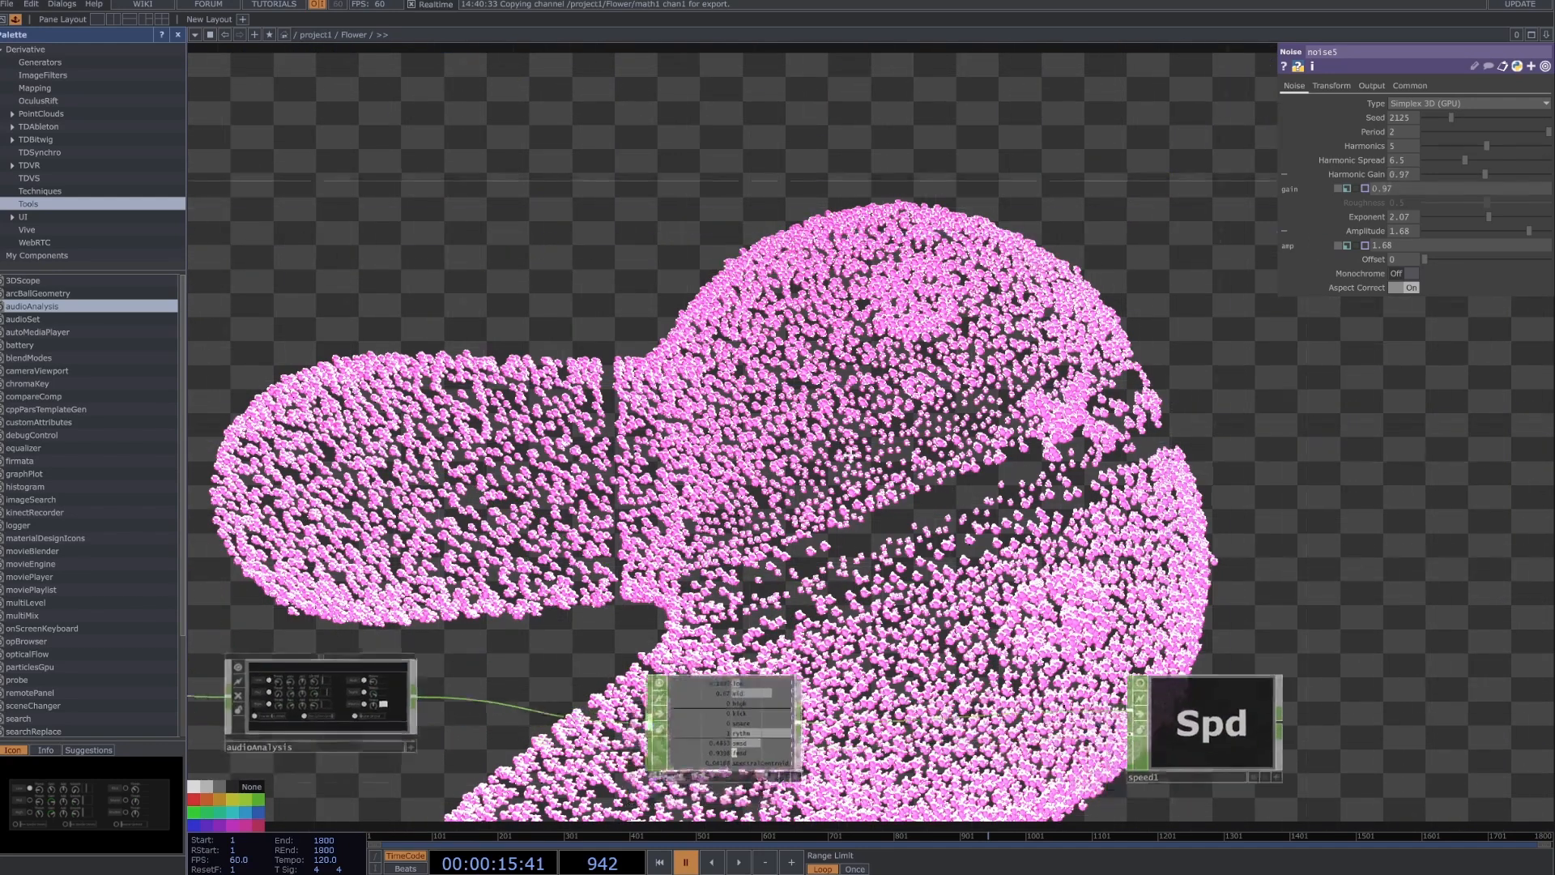
{"action": "left_click_drag", "start_coordinate": [788, 782], "coordinate": [930, 557]}
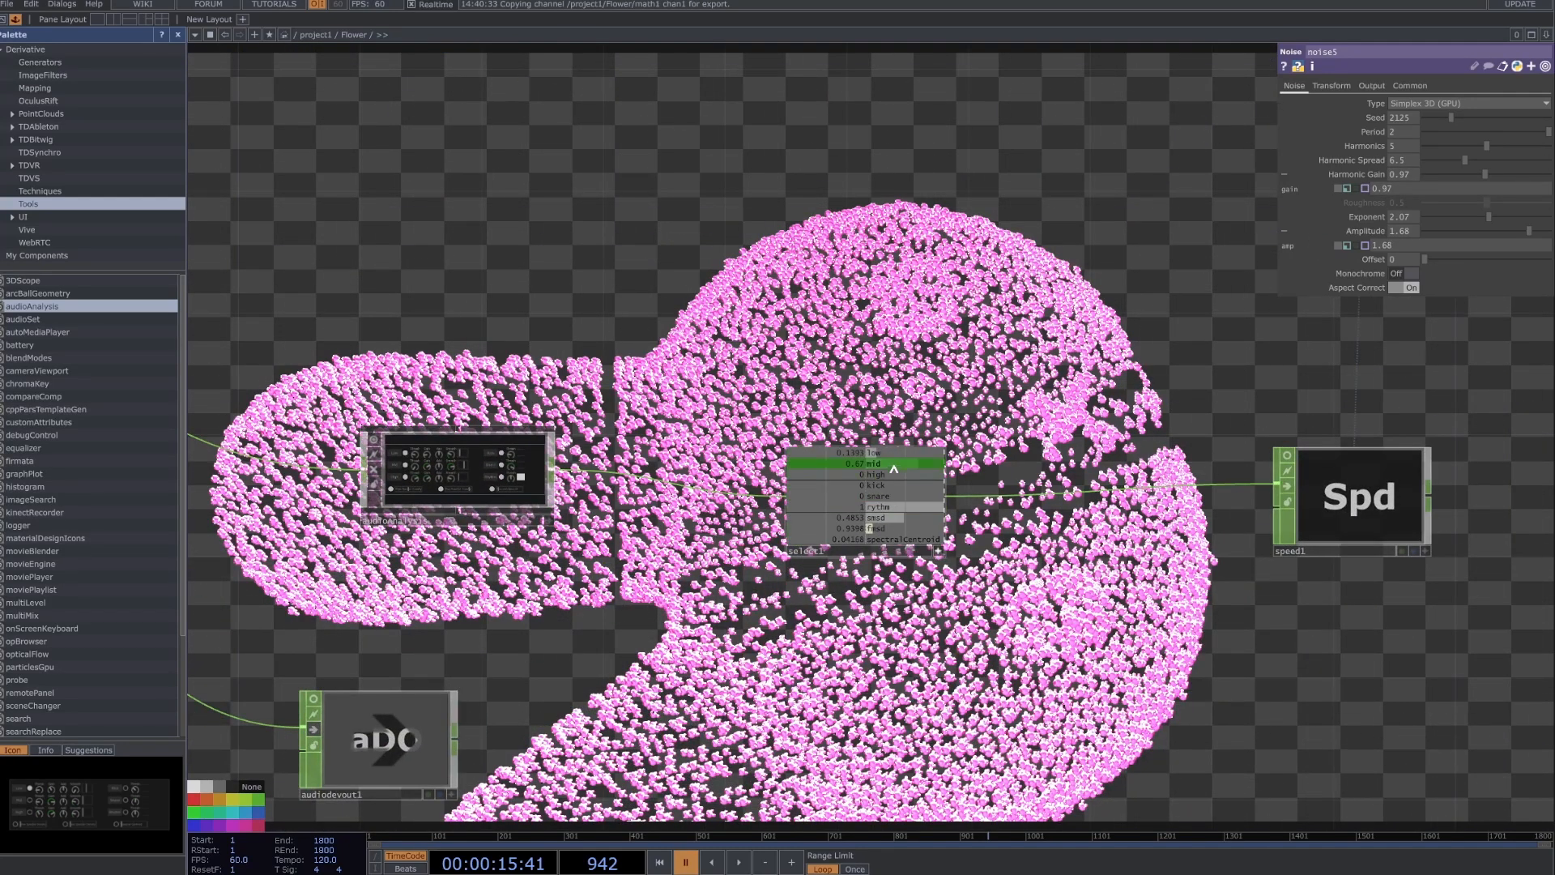
{"action": "left_click", "coordinate": [938, 551]}
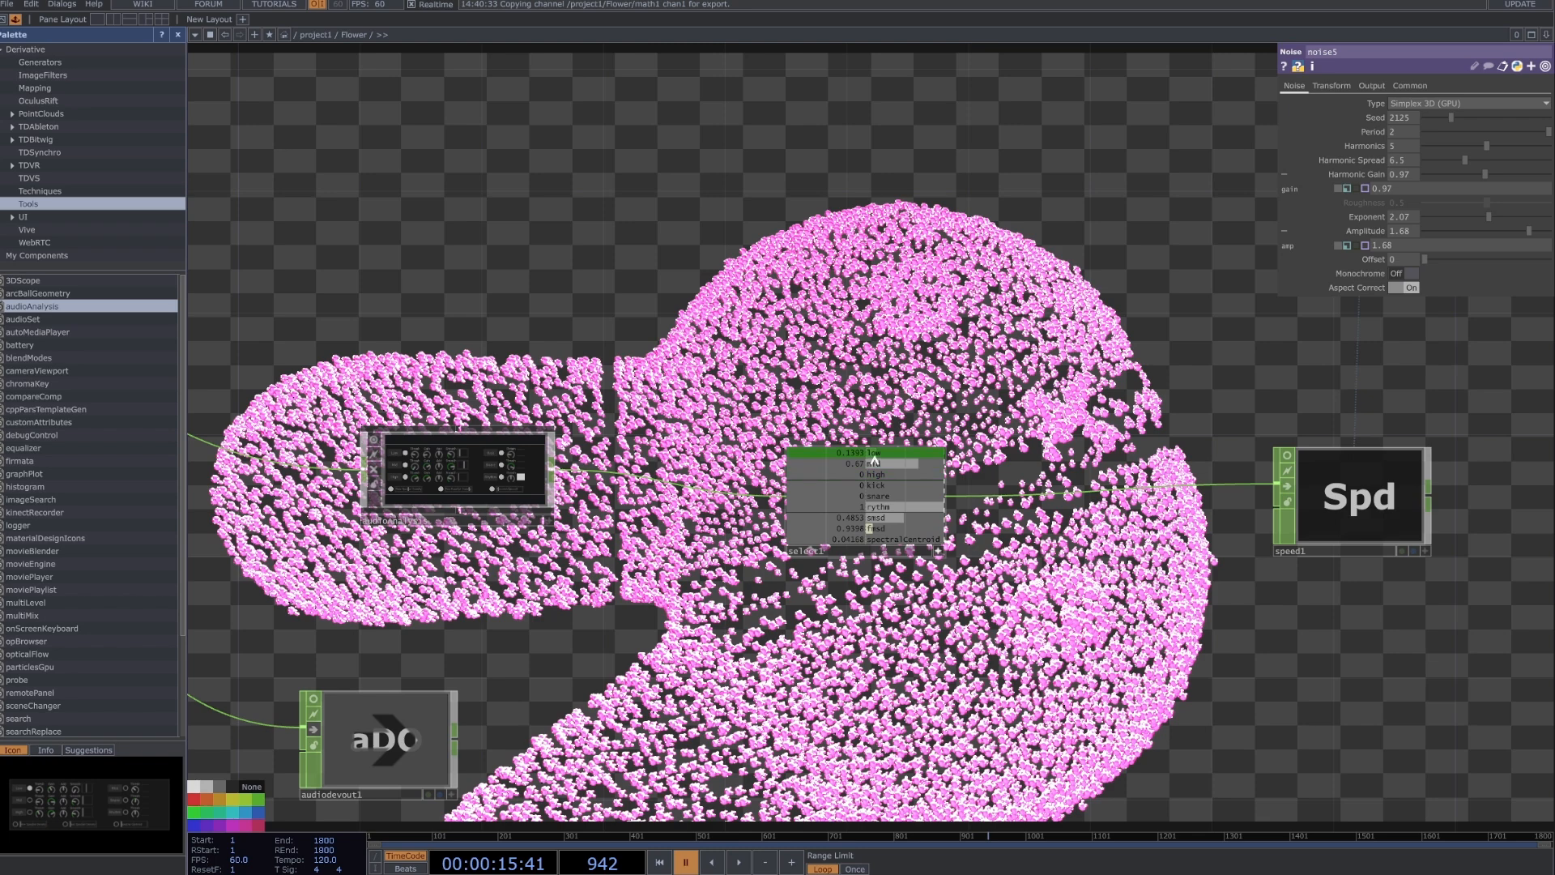
{"action": "left_click_drag", "start_coordinate": [874, 453], "coordinate": [1426, 180]}
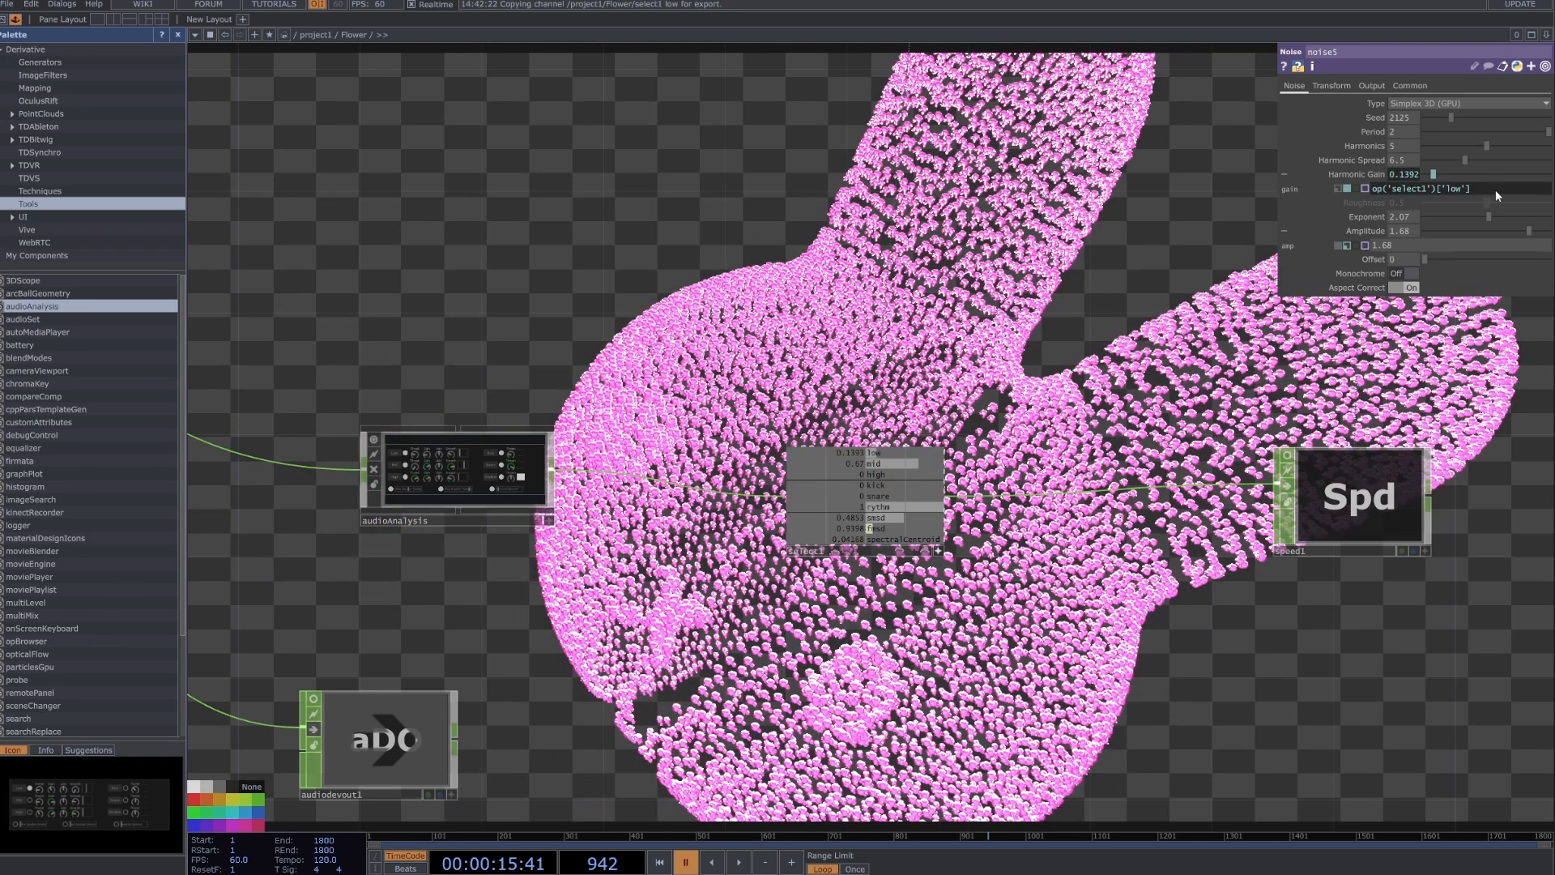
{"action": "type", "text": "0"}
{"action": "key", "text": "Return"}
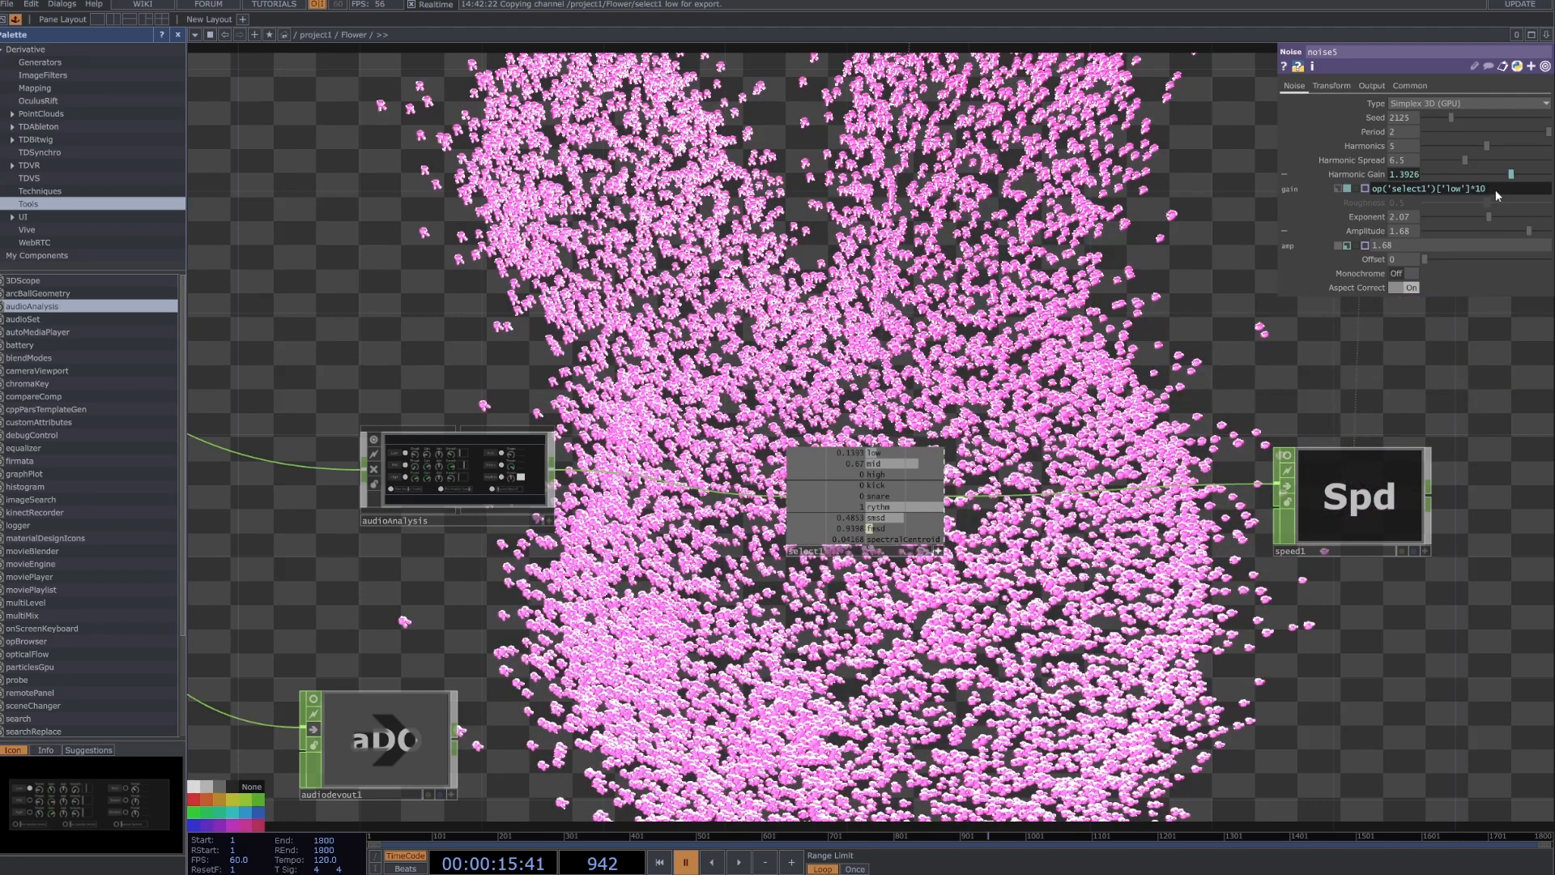
{"action": "left_click", "coordinate": [940, 551]}
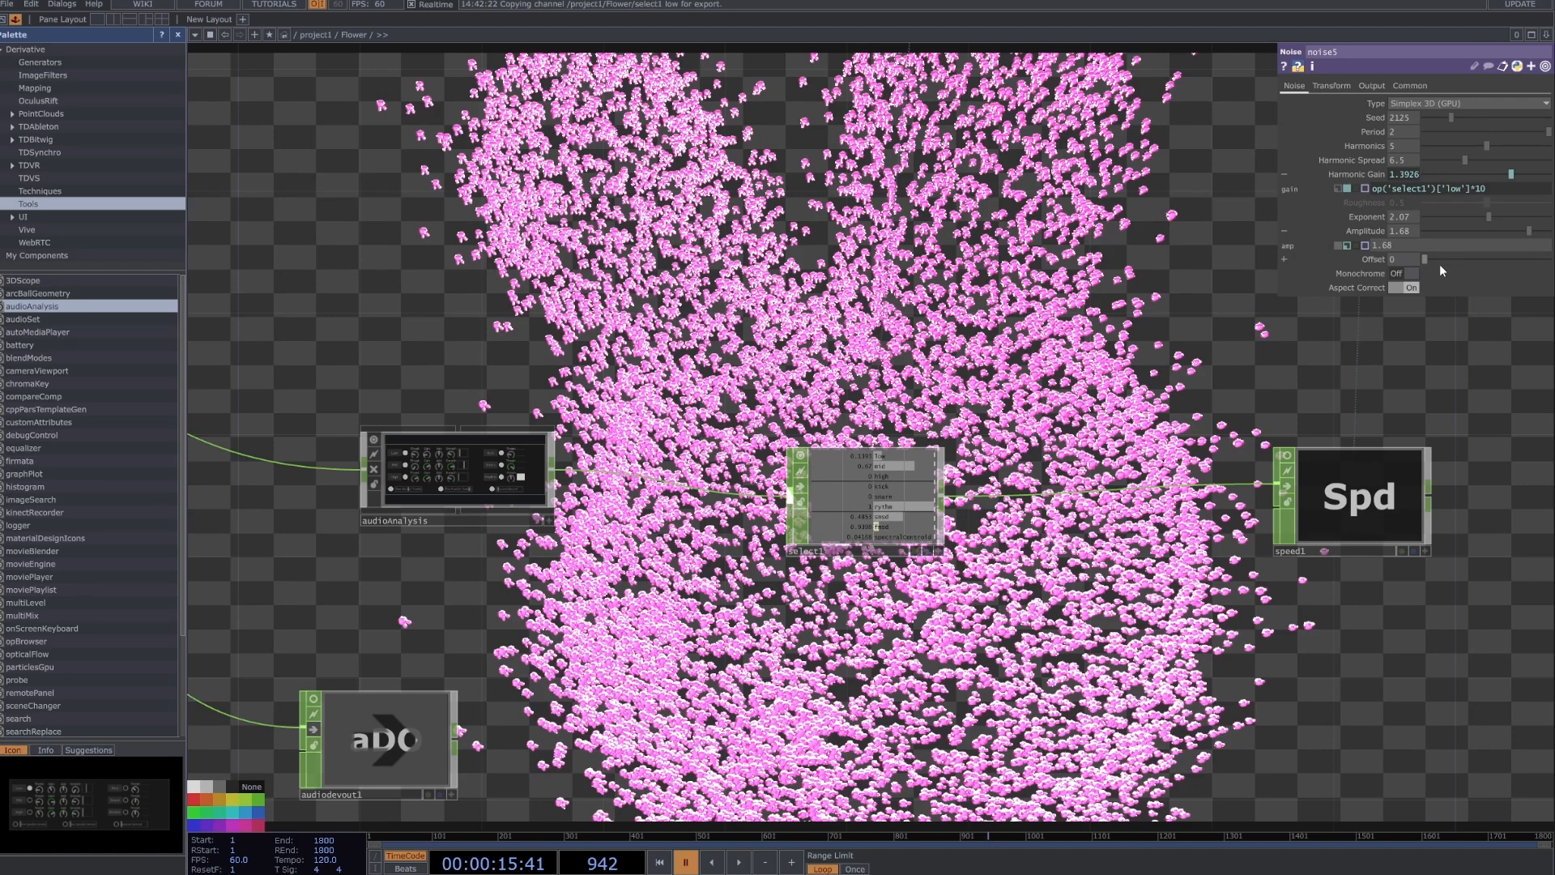
Try noise5's Offset, Monochrome on and Harmonic Spread at 19.3, and undo the Harmonic Spread change.
{"action": "mouse_move", "coordinate": [1426, 259]}
{"action": "left_mouse_down"}
{"action": "mouse_move", "coordinate": [1500, 261]}
{"action": "mouse_move", "coordinate": [1402, 267]}
{"action": "mouse_move", "coordinate": [1514, 260]}
{"action": "mouse_move", "coordinate": [1399, 267]}
{"action": "left_mouse_up"}
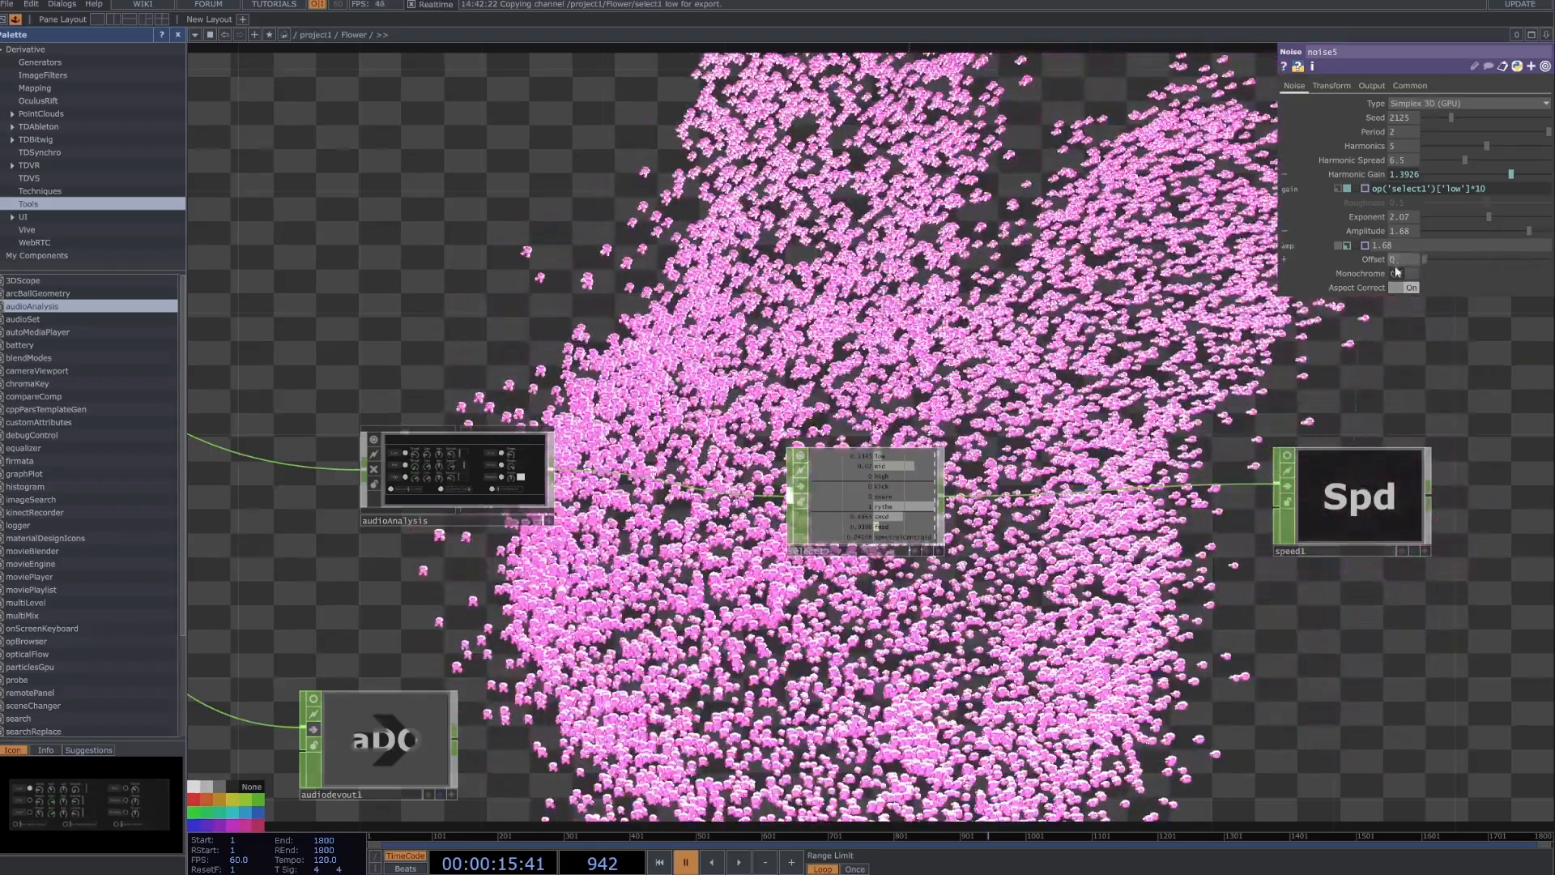
{"action": "left_click", "coordinate": [1412, 288]}
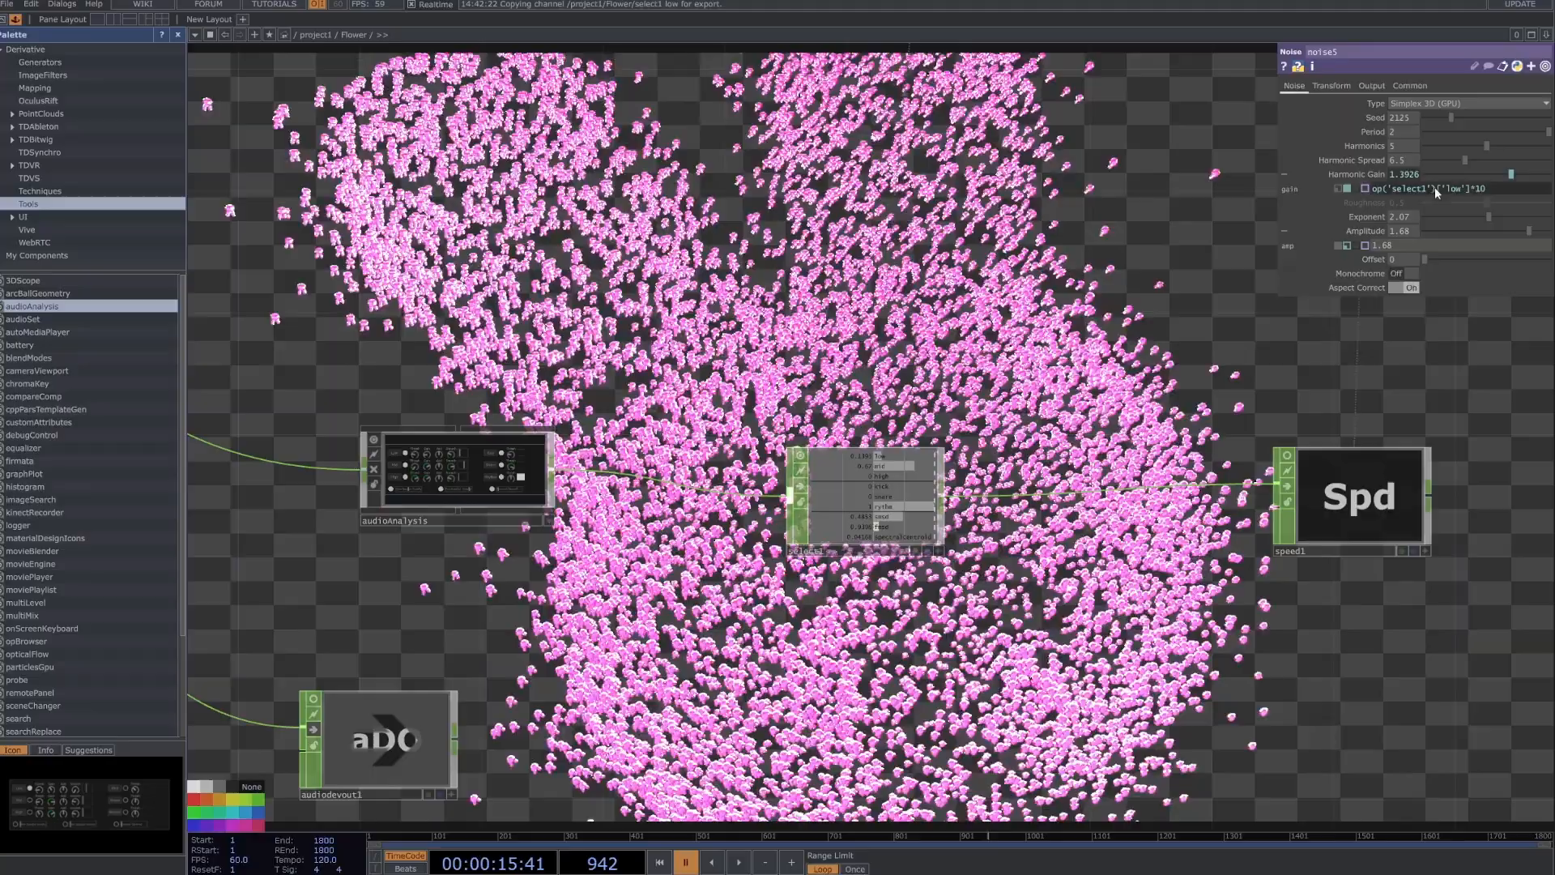
{"action": "left_click_drag", "start_coordinate": [1463, 160], "coordinate": [1548, 162]}
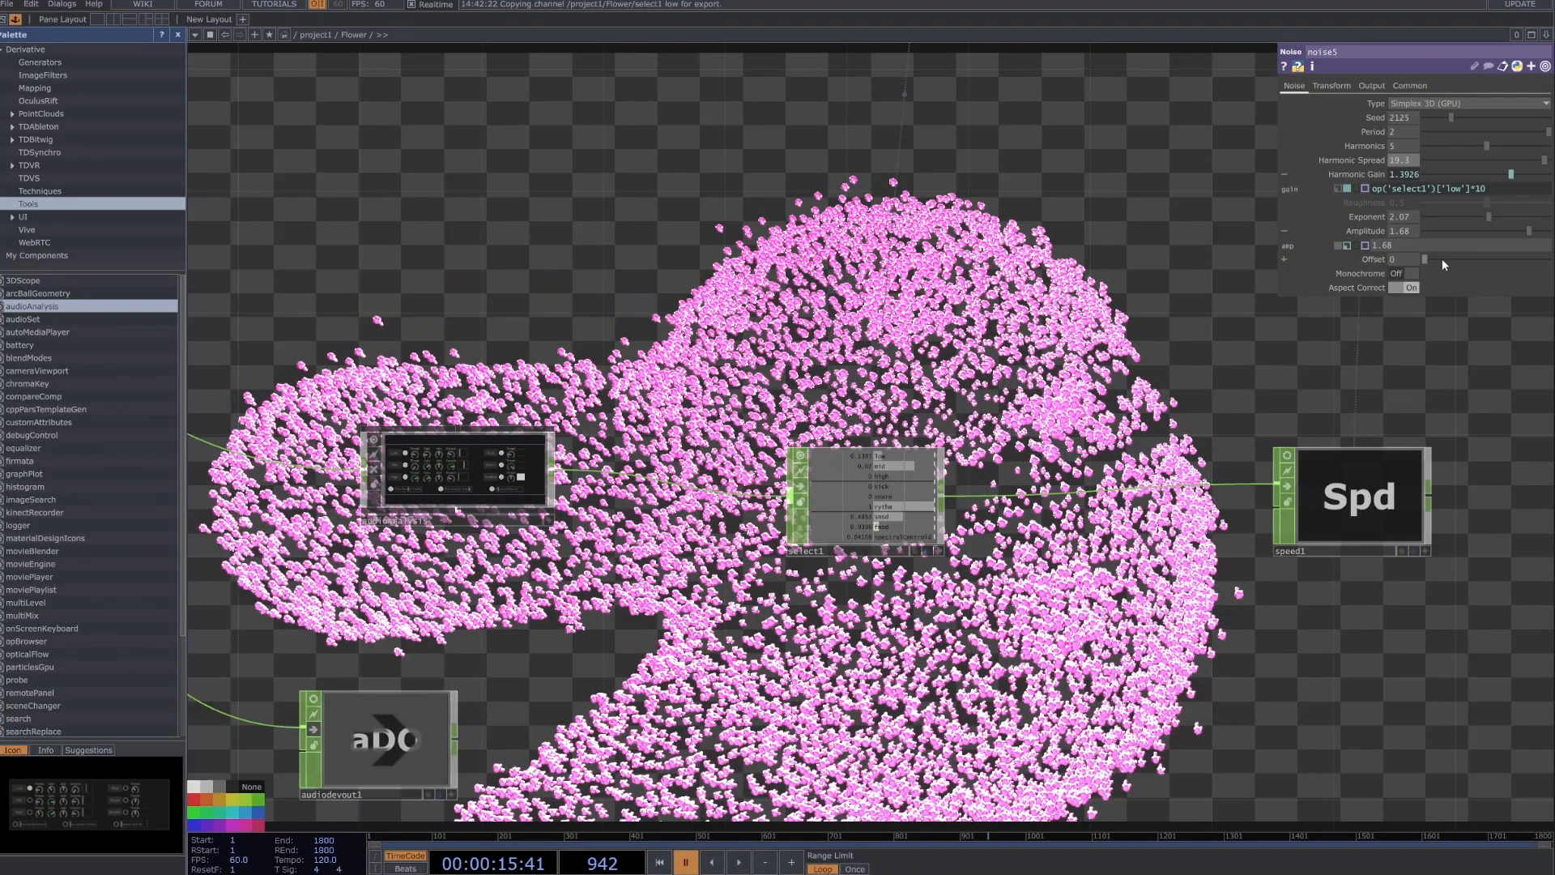
{"action": "key", "text": "ctrl+z"}
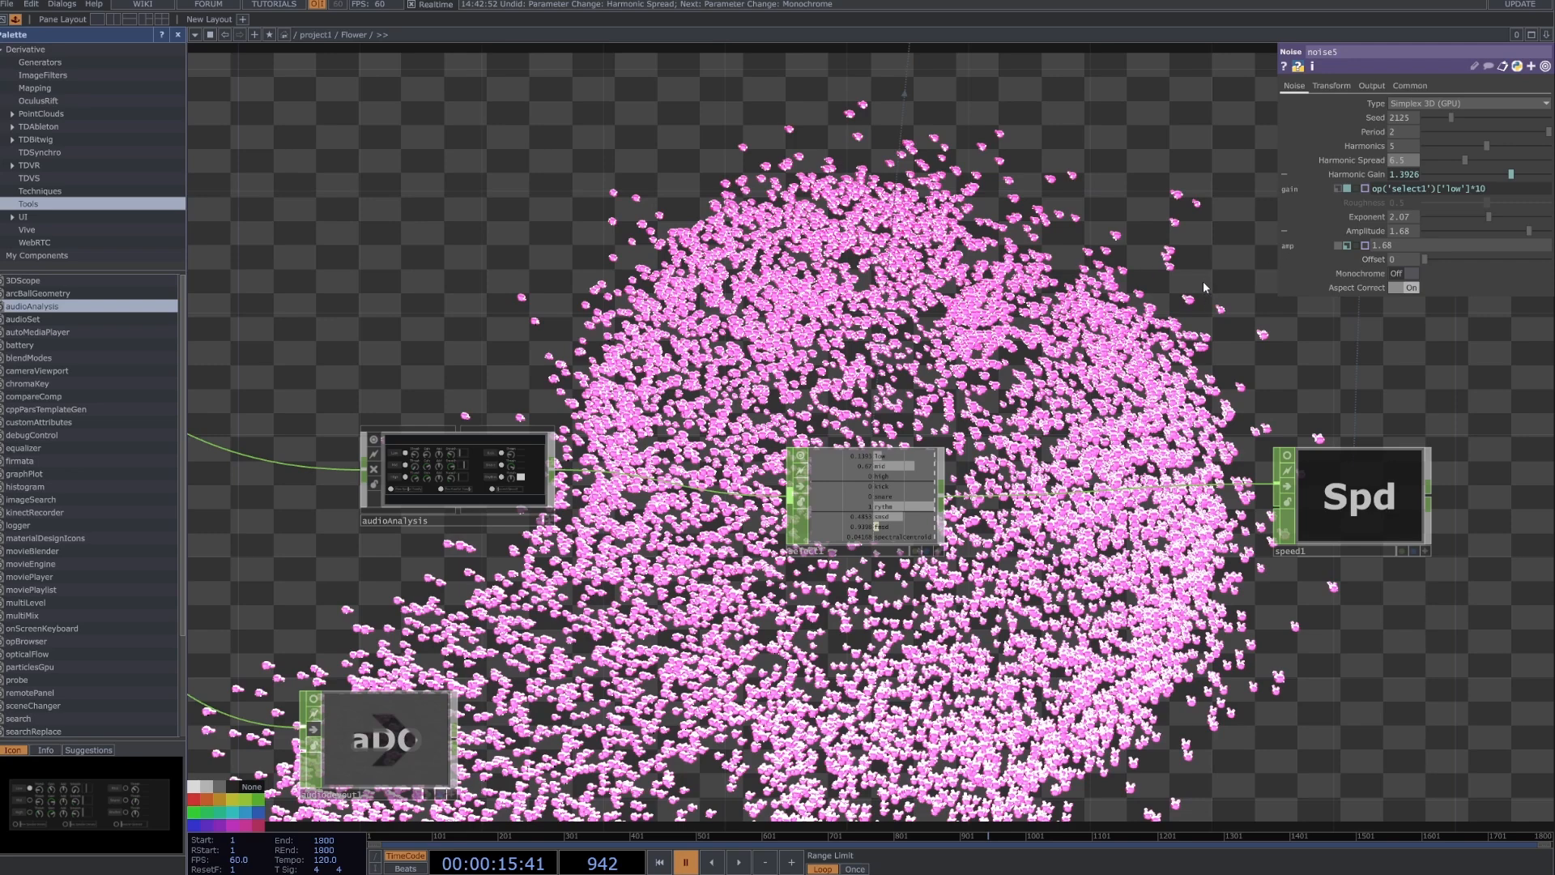
Set noise5's Exponent to 1.97 and Amplitude to 1.03, and play the timeline briefly to check the bunny's deformation.
{"action": "scroll", "coordinate": [1205, 282], "scroll_direction": "down", "scroll_amount": 3}
{"action": "left_click_drag", "start_coordinate": [1205, 282], "coordinate": [1034, 365]}
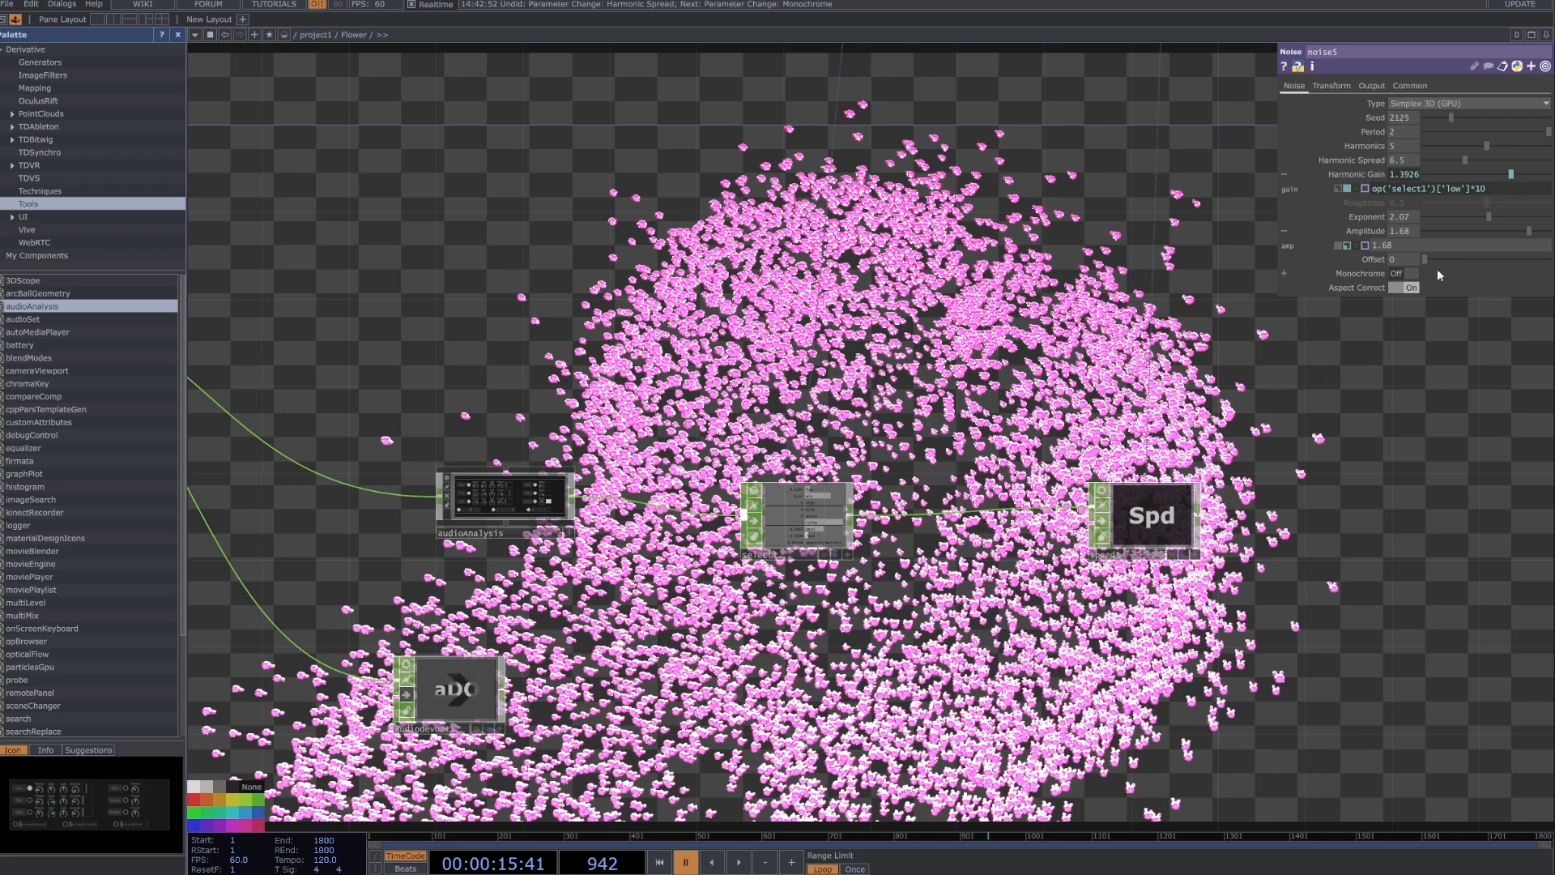
{"action": "mouse_move", "coordinate": [1491, 219]}
{"action": "left_mouse_down"}
{"action": "mouse_move", "coordinate": [1460, 221]}
{"action": "mouse_move", "coordinate": [1505, 230]}
{"action": "mouse_move", "coordinate": [1434, 227]}
{"action": "mouse_move", "coordinate": [1493, 220]}
{"action": "mouse_move", "coordinate": [1484, 256]}
{"action": "mouse_move", "coordinate": [1490, 232]}
{"action": "mouse_move", "coordinate": [1464, 231]}
{"action": "mouse_move", "coordinate": [1499, 231]}
{"action": "mouse_move", "coordinate": [1474, 231]}
{"action": "mouse_move", "coordinate": [1491, 222]}
{"action": "left_mouse_up"}
{"action": "scroll", "coordinate": [1053, 391], "scroll_direction": "down", "scroll_amount": 5}
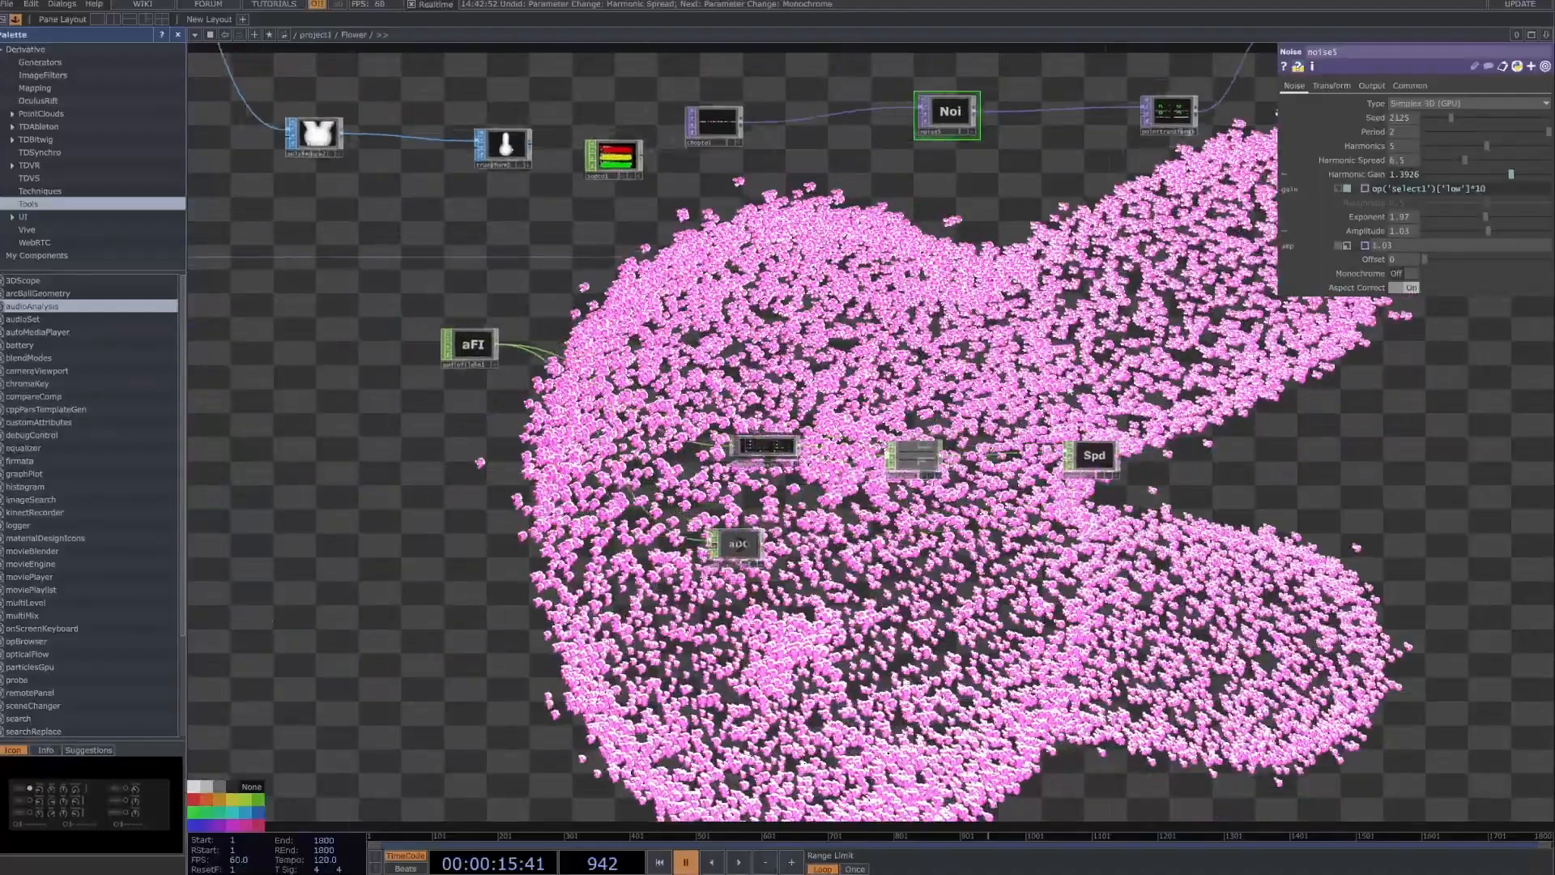
{"action": "left_click_drag", "start_coordinate": [1068, 391], "coordinate": [1032, 407]}
{"action": "key", "text": "space"}
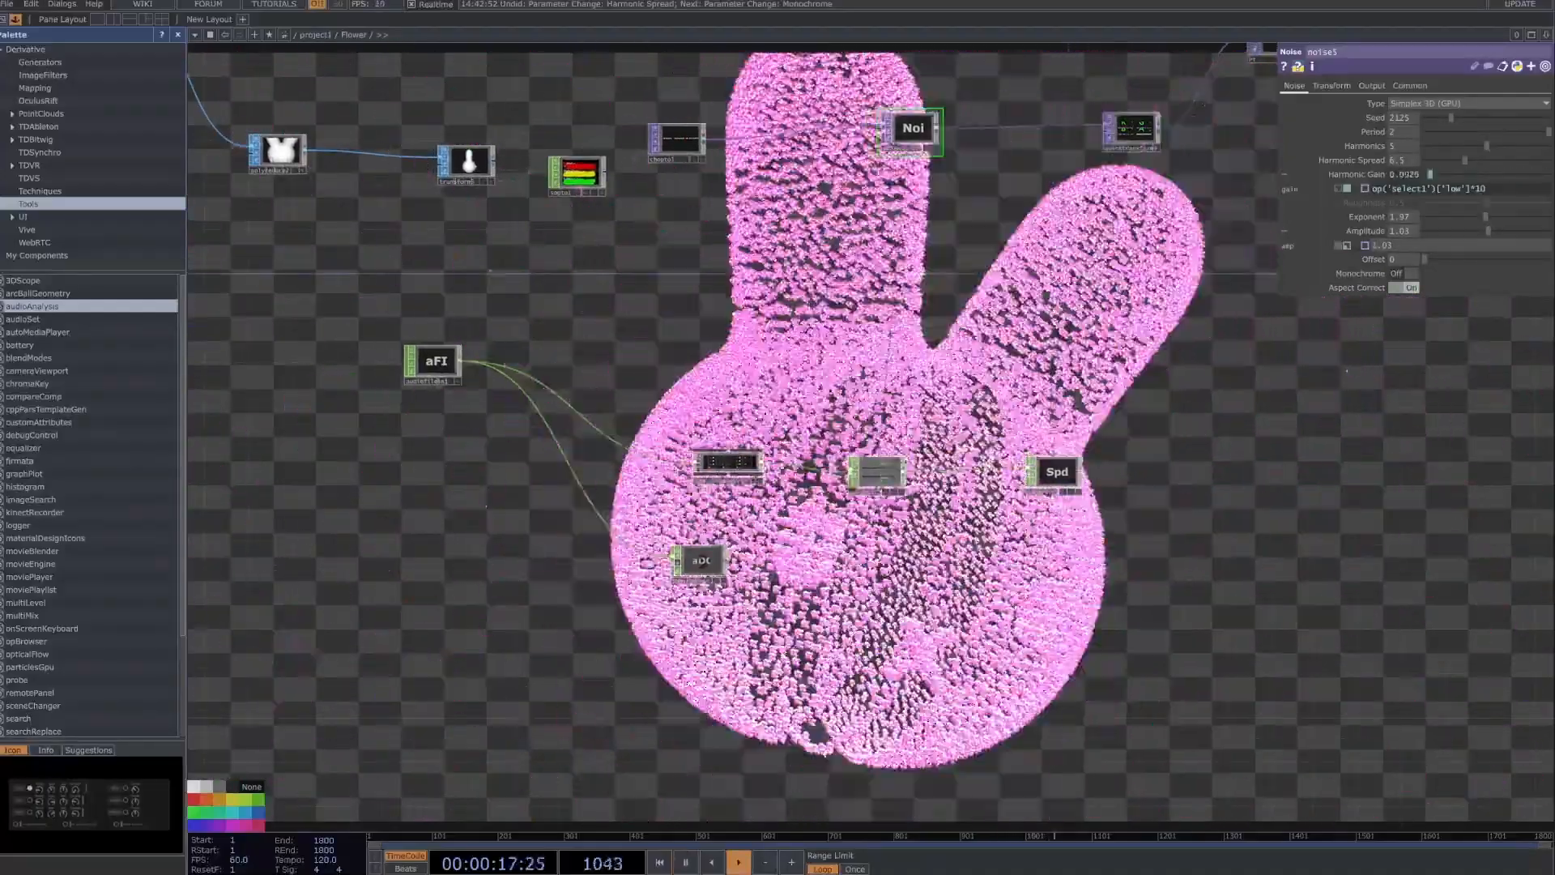
{"action": "key", "text": "space"}
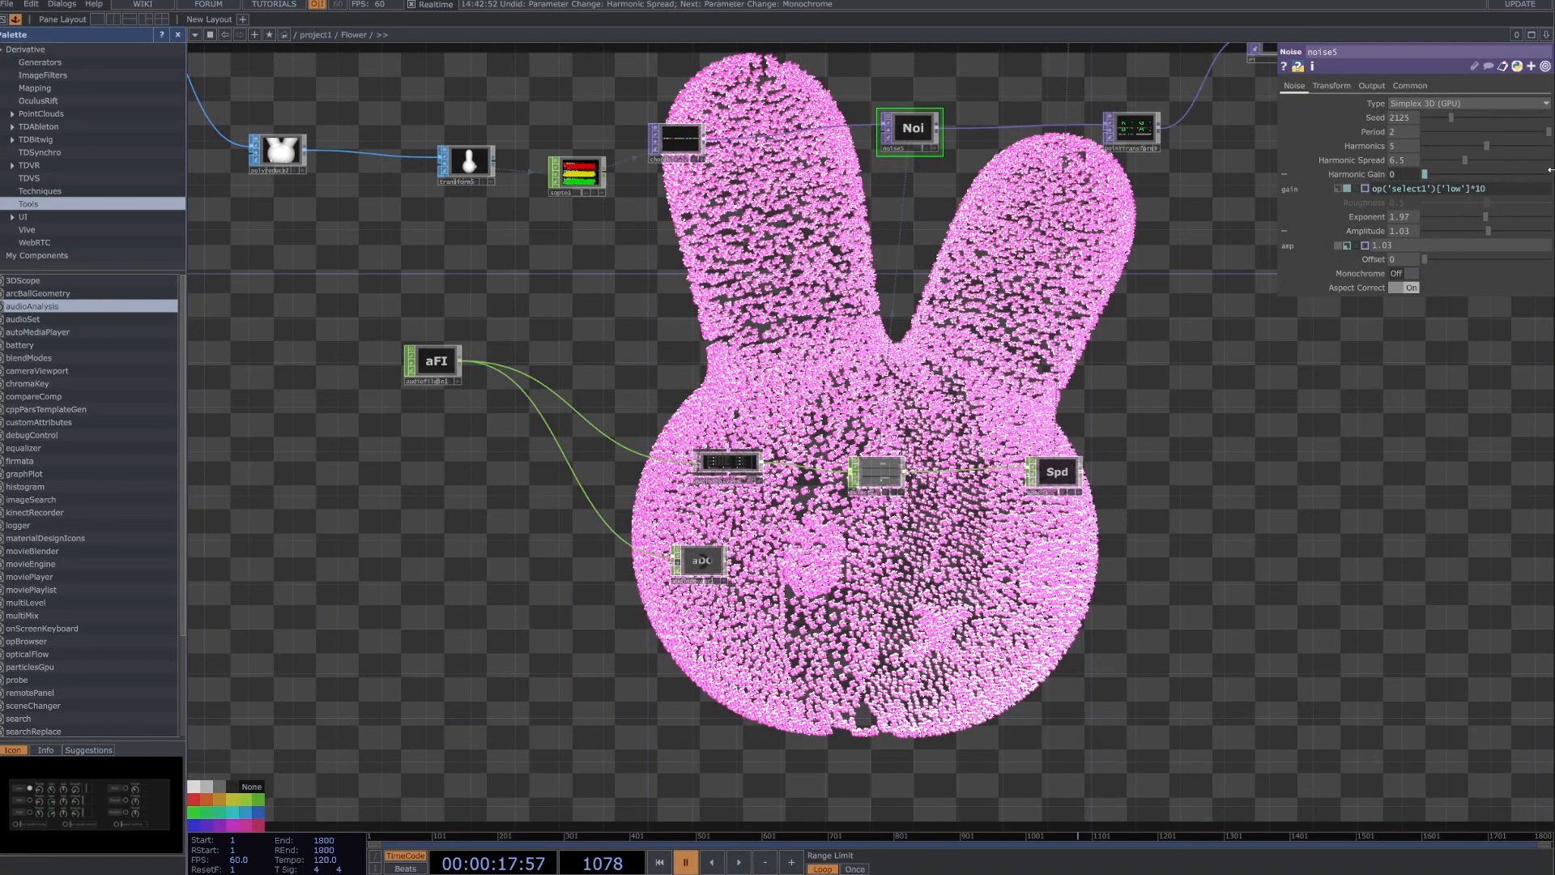
Show the parameters of speed1 at the end of the audio analysis chain.
{"action": "left_click_drag", "start_coordinate": [1184, 235], "coordinate": [1138, 333]}
{"action": "scroll", "coordinate": [1120, 361], "scroll_direction": "down", "scroll_amount": 3}
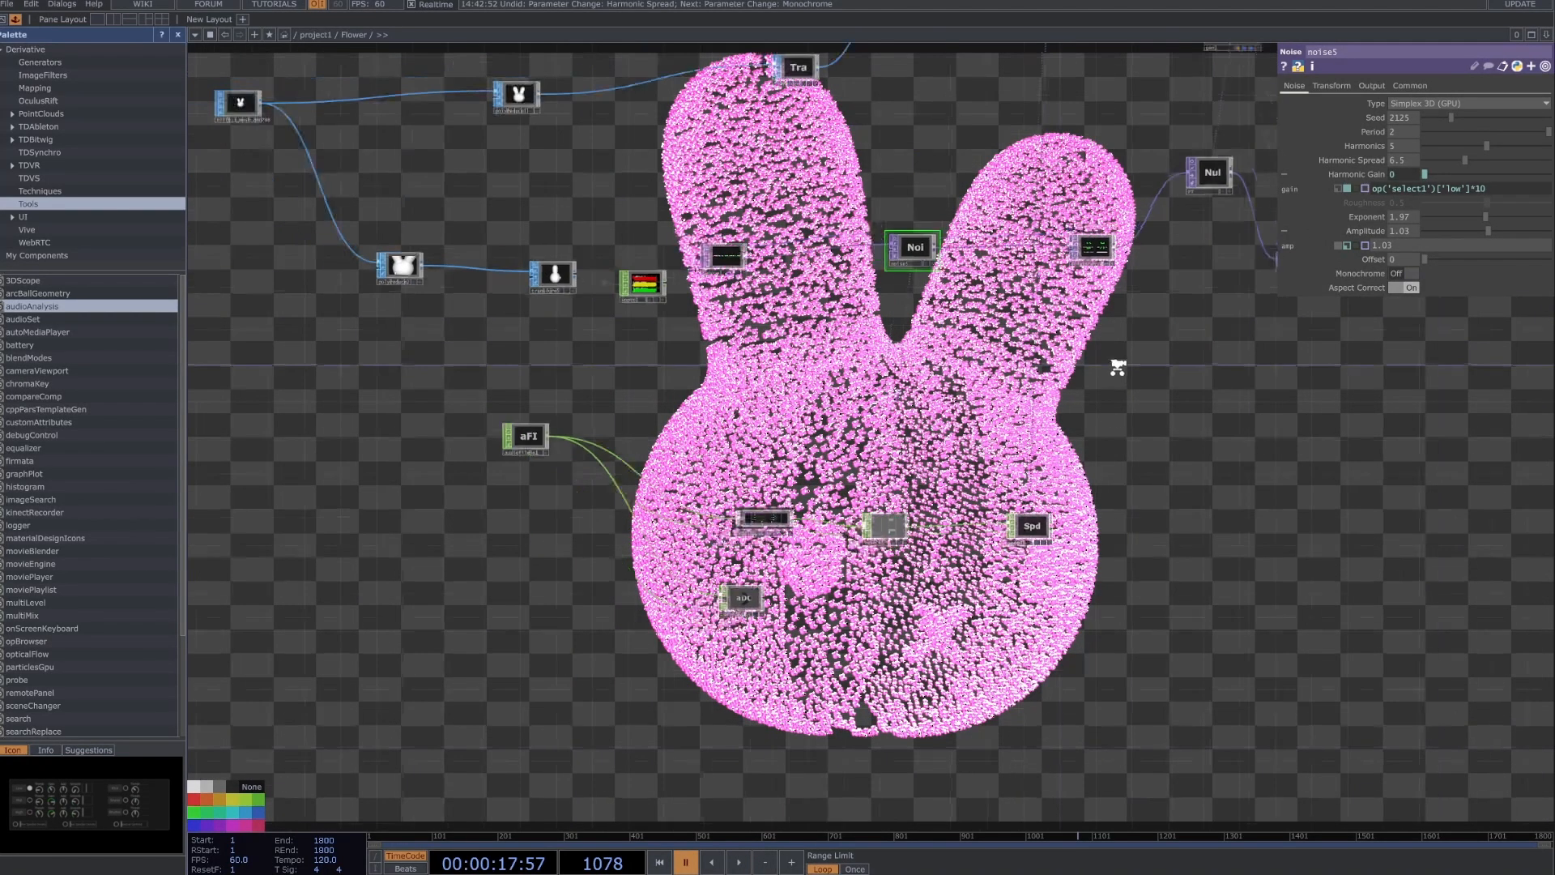
{"action": "scroll", "coordinate": [1063, 486], "scroll_direction": "up", "scroll_amount": 5}
{"action": "left_click", "coordinate": [1059, 447]}
{"action": "left_click_drag", "start_coordinate": [1010, 459], "coordinate": [939, 630]}
{"action": "scroll", "coordinate": [938, 630], "scroll_direction": "down", "scroll_amount": 4}
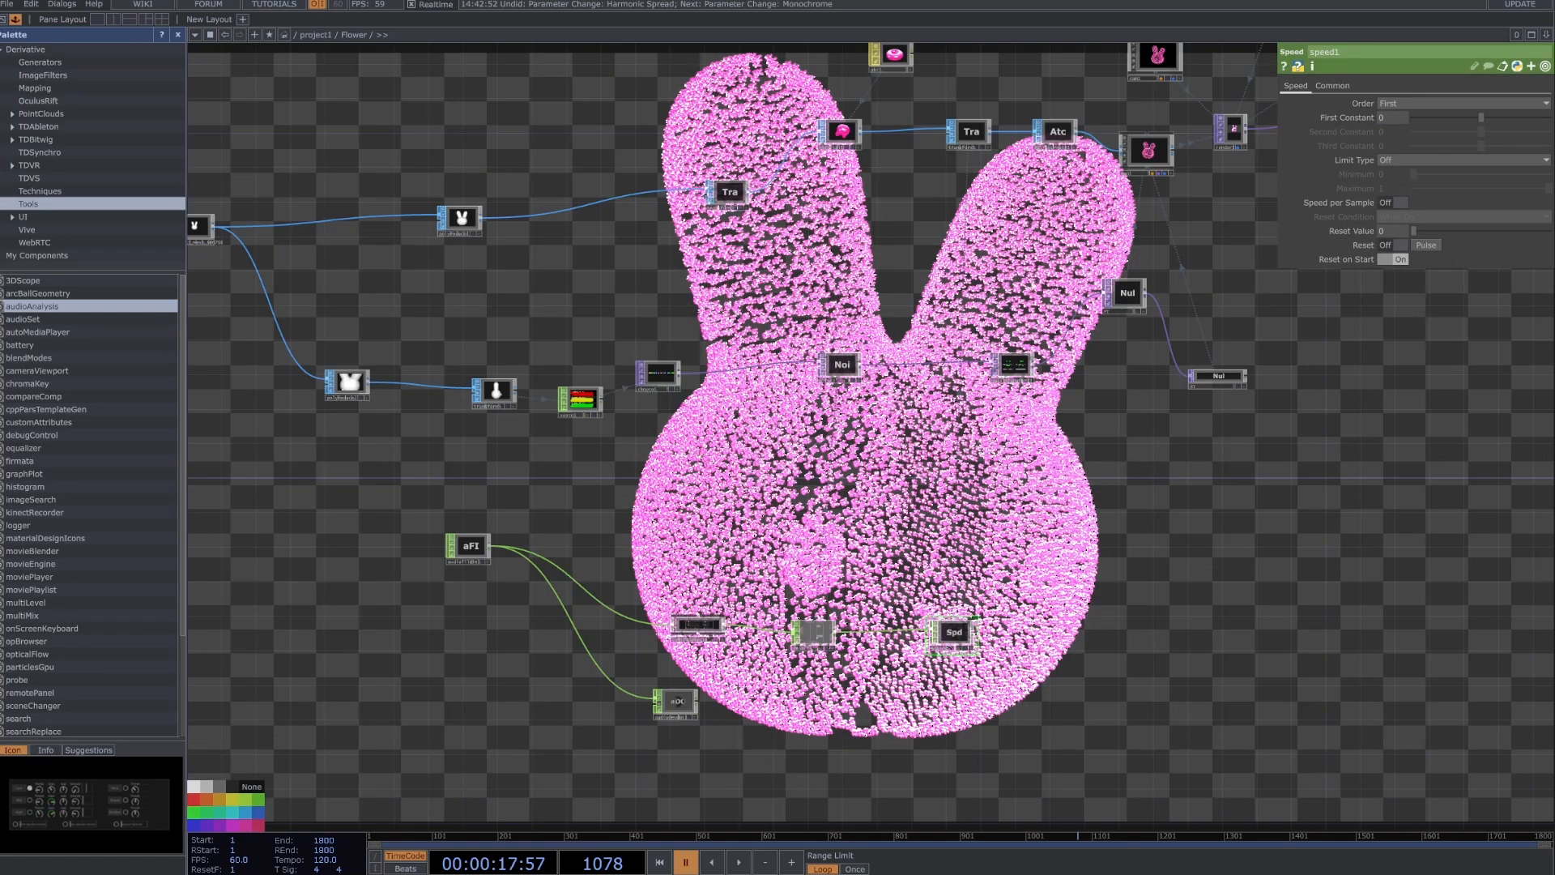
Set transform1's Rotate Y expression to op('speed1')['fmsd']*30, copied from its Rotate X expression.
{"action": "left_click_drag", "start_coordinate": [997, 203], "coordinate": [995, 256]}
{"action": "scroll", "coordinate": [995, 256], "scroll_direction": "down", "scroll_amount": 1}
{"action": "scroll", "coordinate": [976, 192], "scroll_direction": "up", "scroll_amount": 5}
{"action": "left_click", "coordinate": [941, 293]}
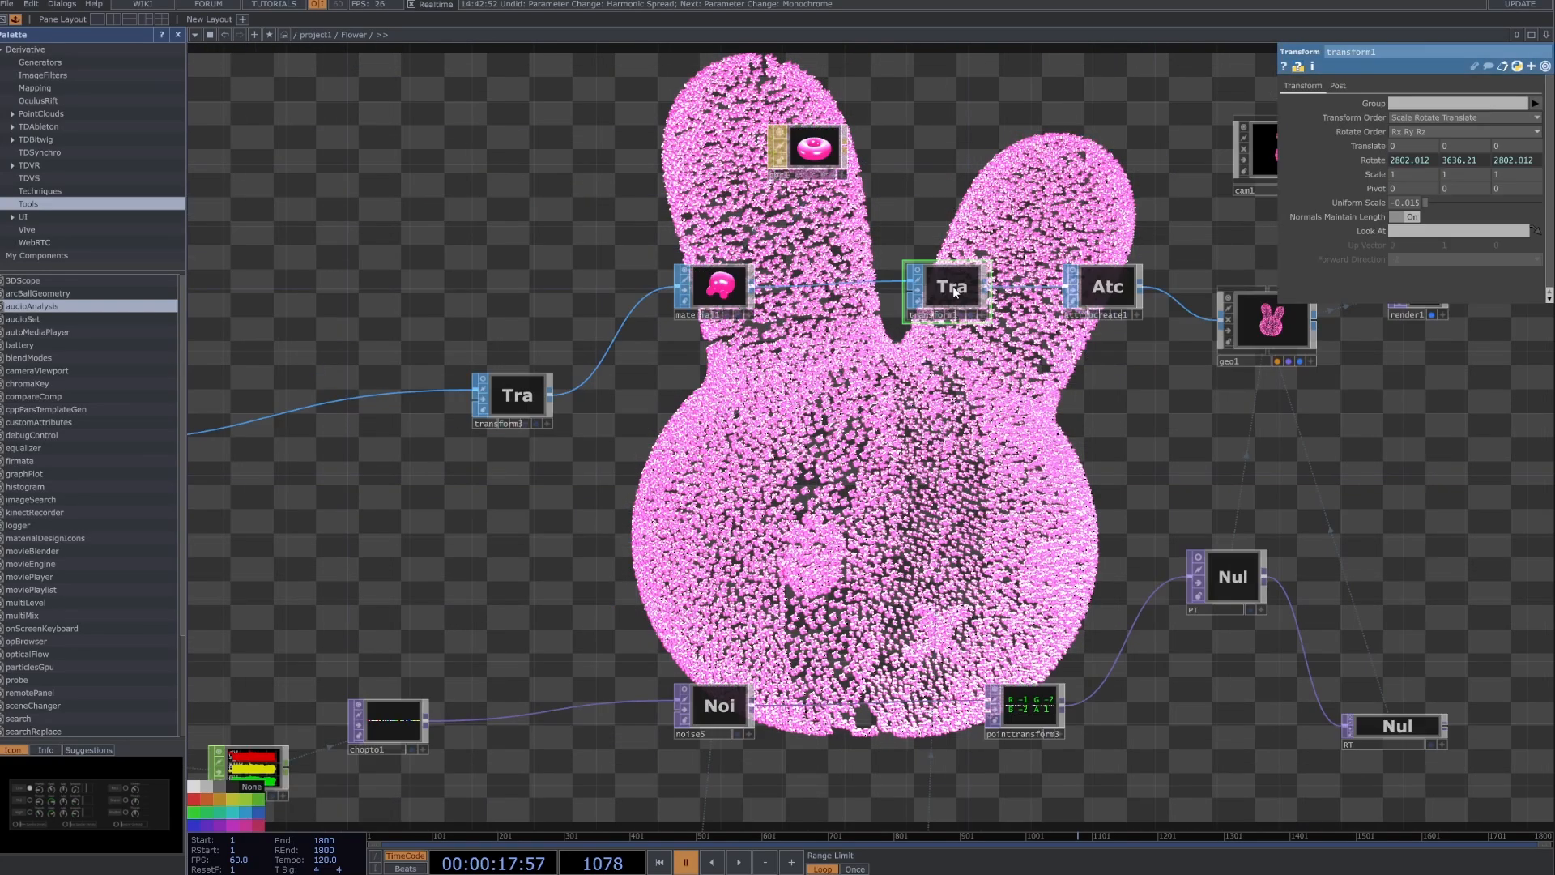
{"action": "left_click", "coordinate": [1375, 160]}
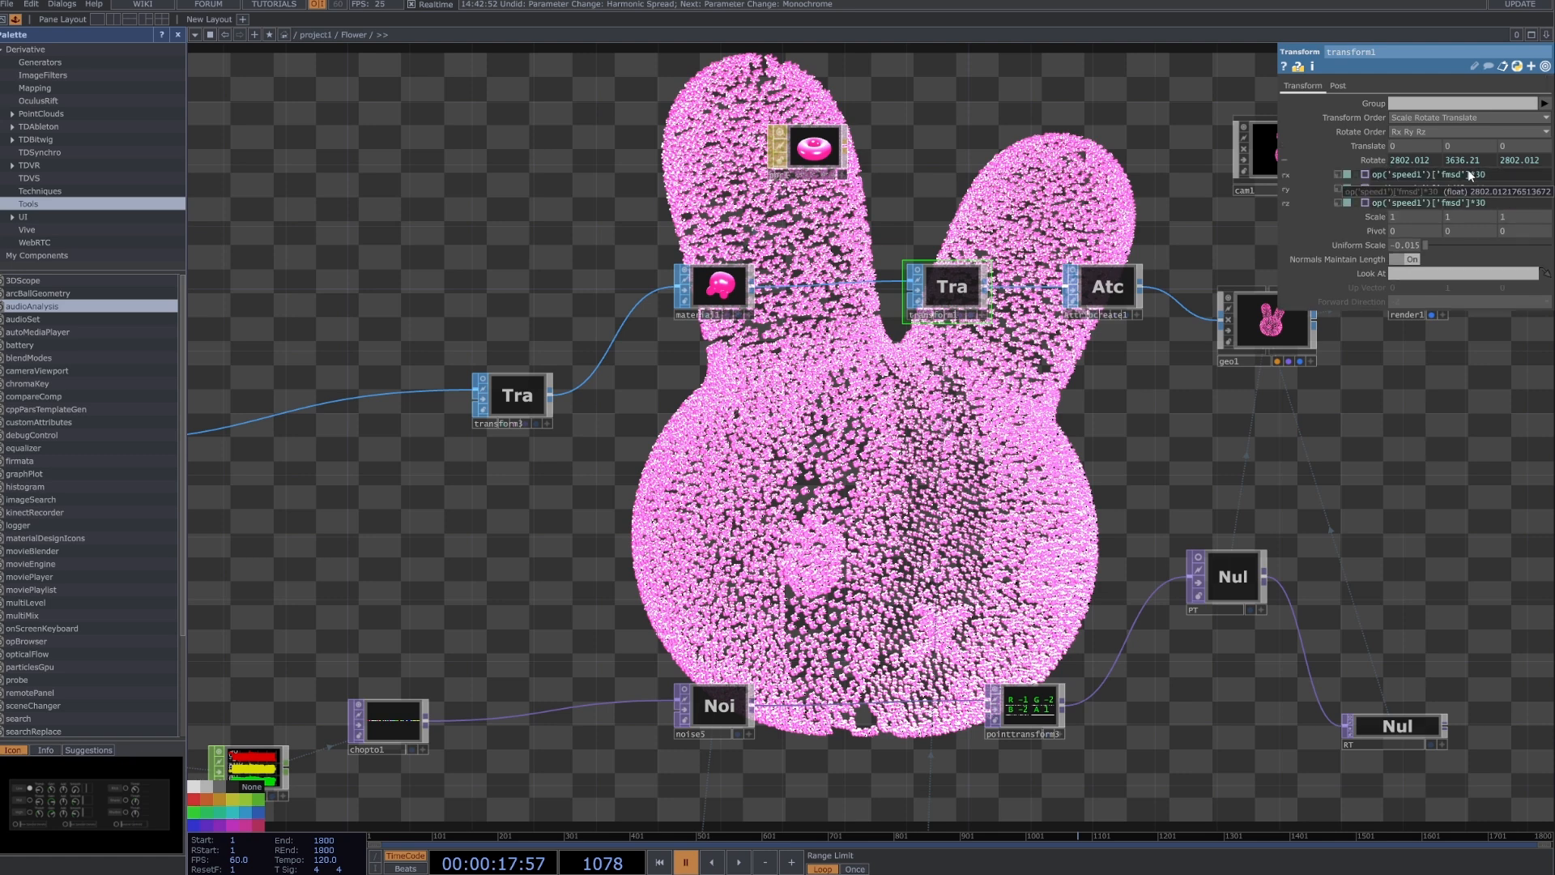
{"action": "left_click_drag", "start_coordinate": [1469, 172], "coordinate": [1350, 177]}
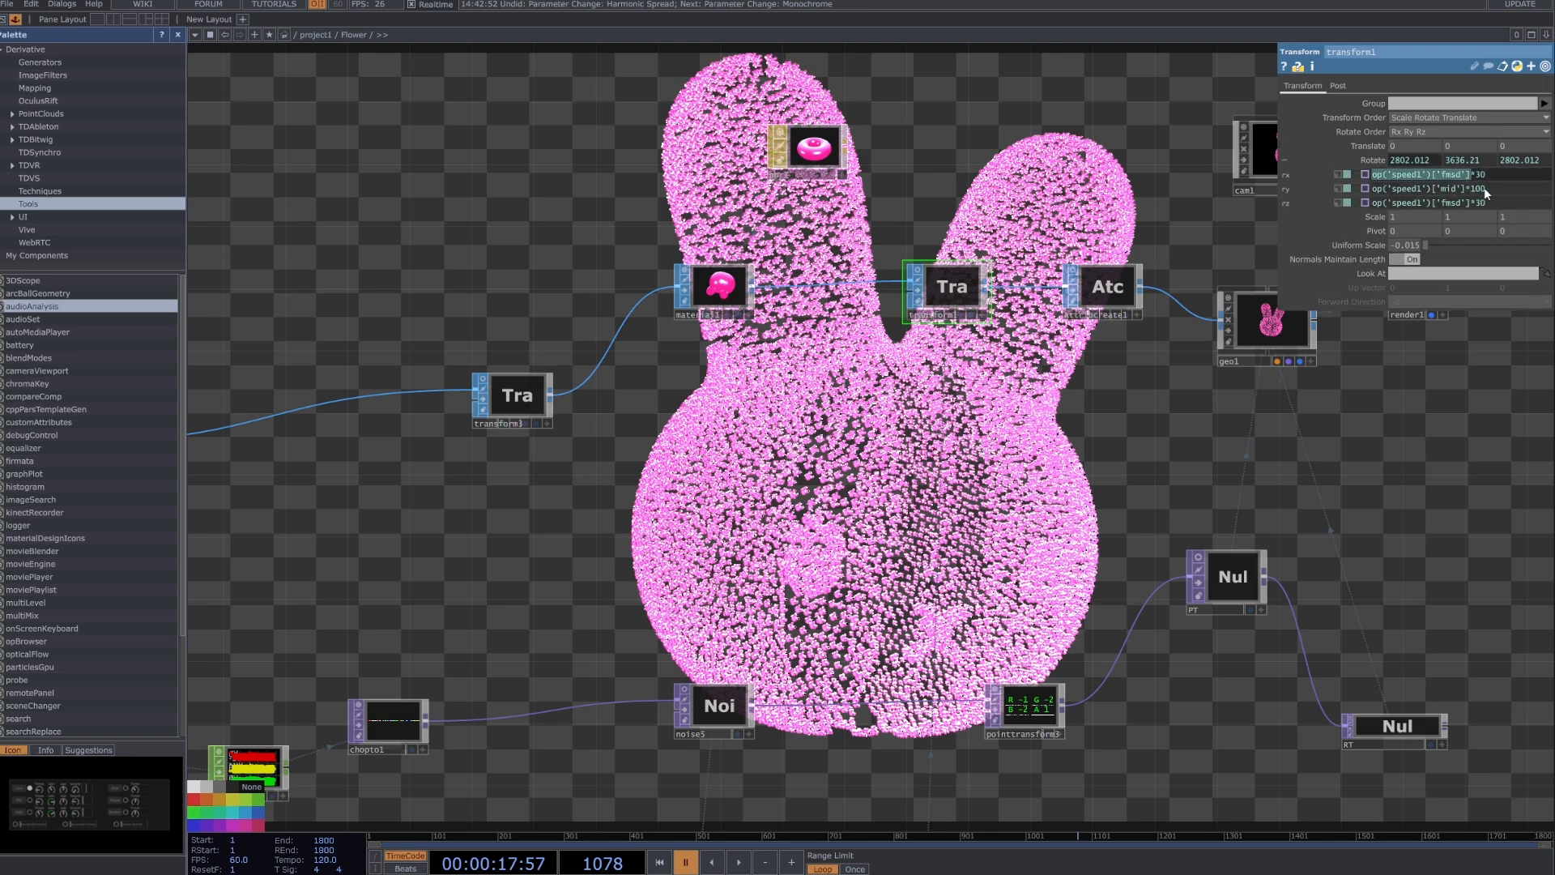
{"action": "left_click_drag", "start_coordinate": [1487, 176], "coordinate": [1439, 188]}
{"action": "type", "text": "op('speed1')['fmsd']*30"}
{"action": "key", "text": "Return"}
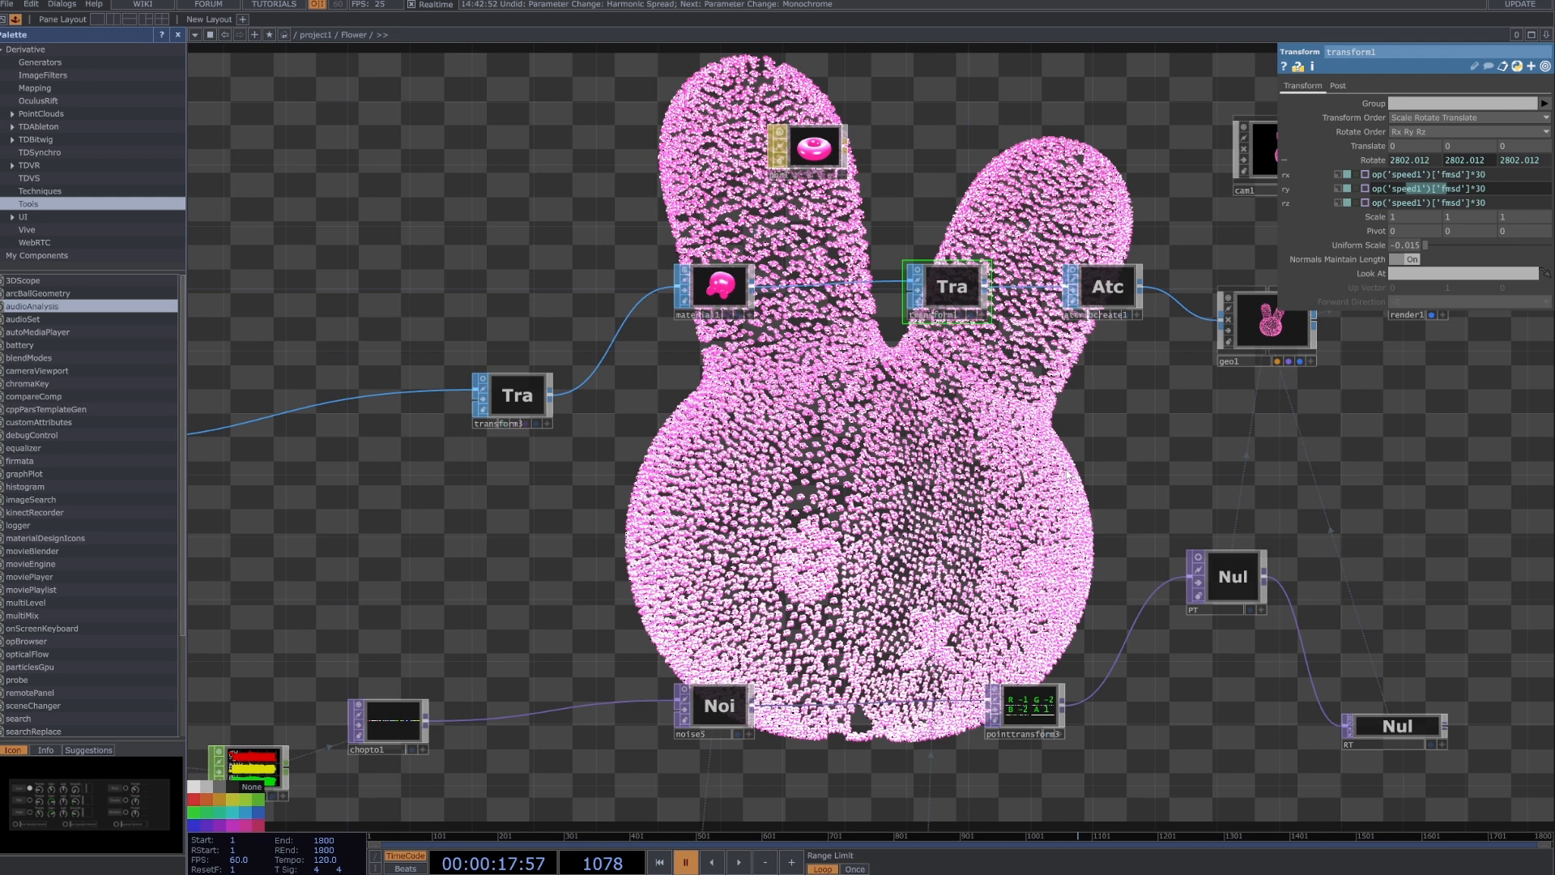
Examine transform1's geometry preview and the multiplier in its Rotate X expression.
{"action": "scroll", "coordinate": [948, 240], "scroll_direction": "up", "scroll_amount": 5}
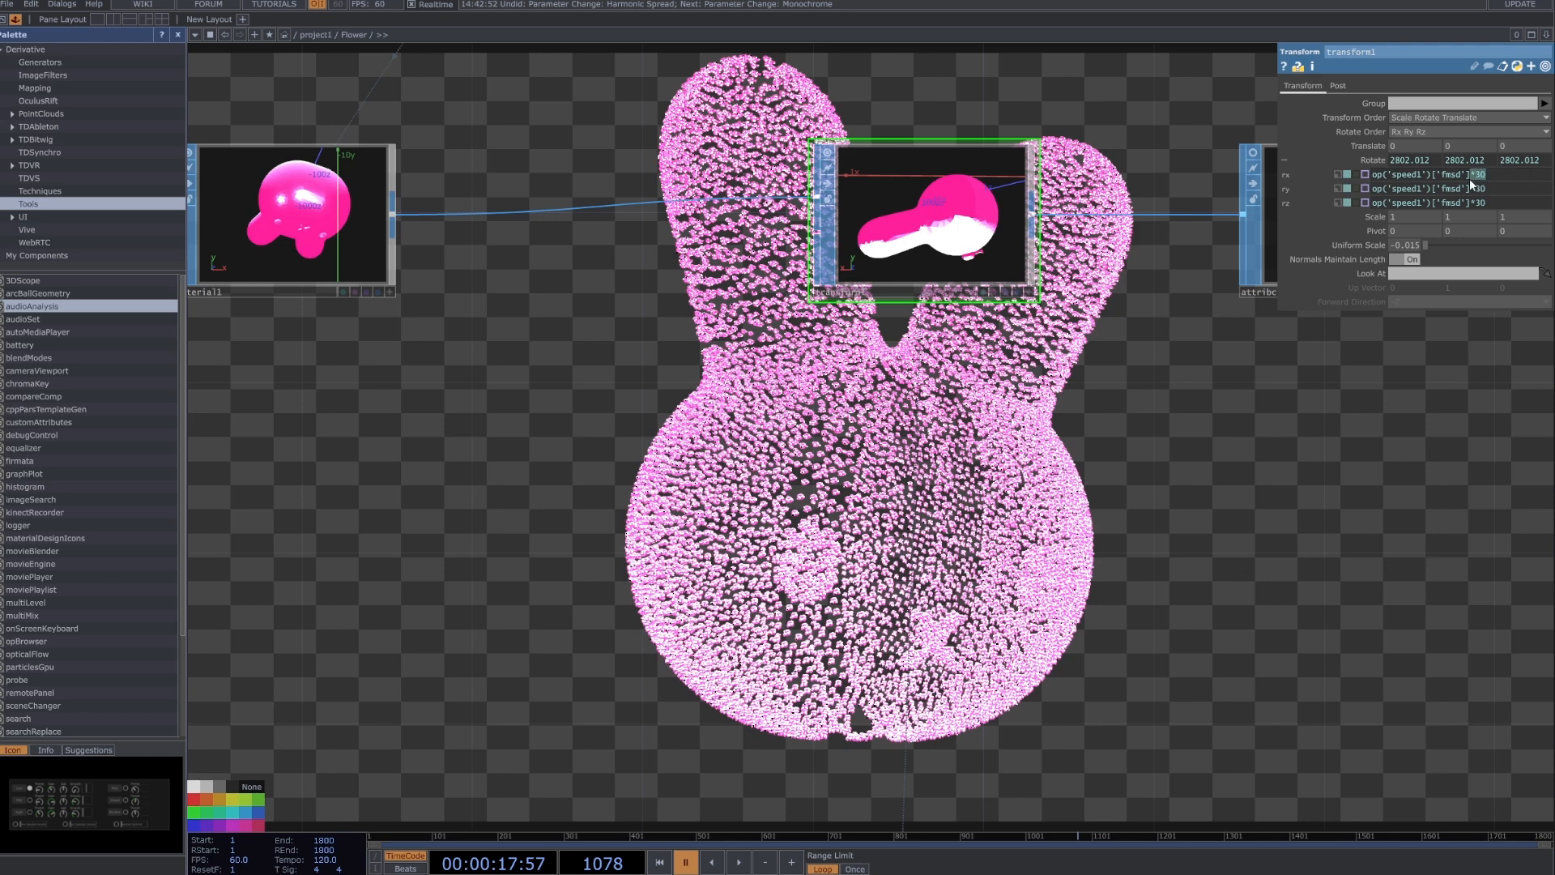
{"action": "double_click", "coordinate": [1496, 174]}
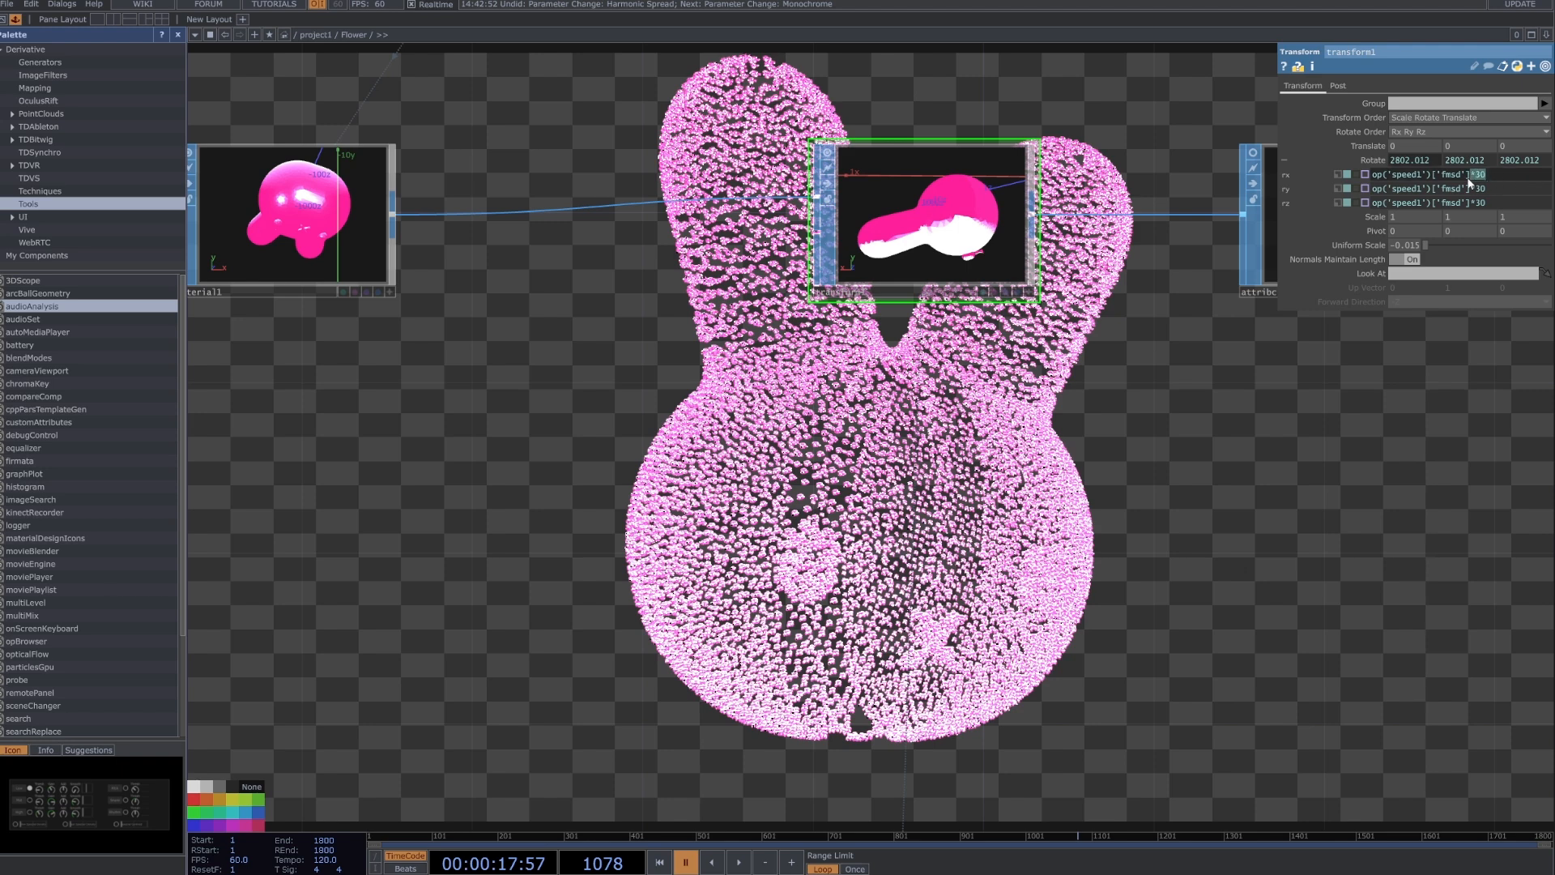
{"action": "scroll", "coordinate": [1180, 410], "scroll_direction": "down", "scroll_amount": 5}
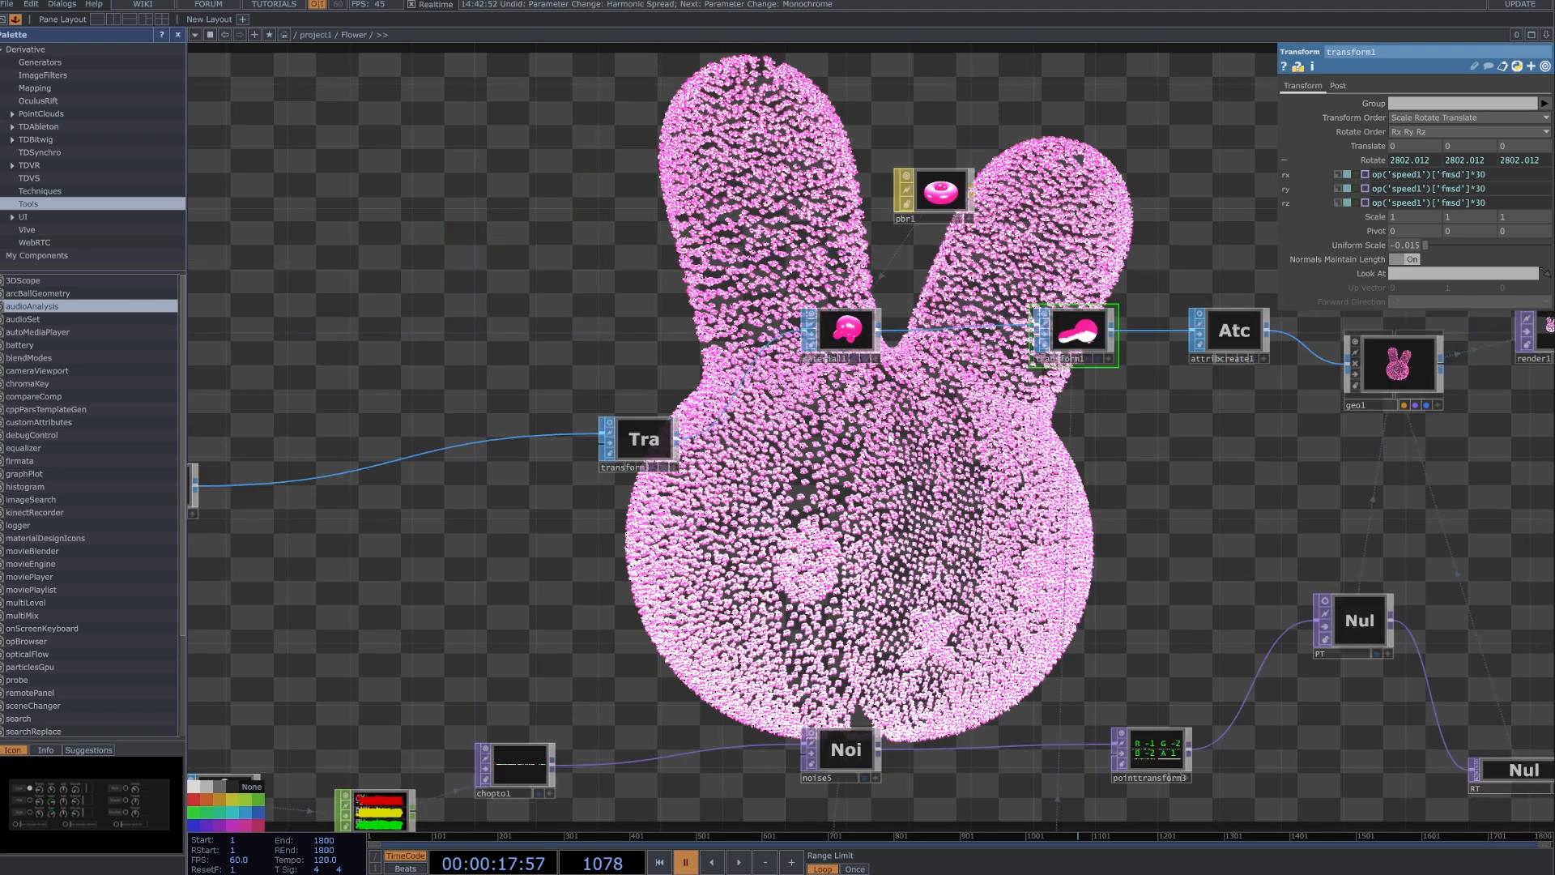
Follow the network from transform1 to the render and output nodes and hide the bunny render behind the network.
{"action": "left_click_drag", "start_coordinate": [1296, 519], "coordinate": [860, 418]}
{"action": "scroll", "coordinate": [861, 418], "scroll_direction": "down", "scroll_amount": 3}
{"action": "left_click_drag", "start_coordinate": [1267, 551], "coordinate": [1075, 287]}
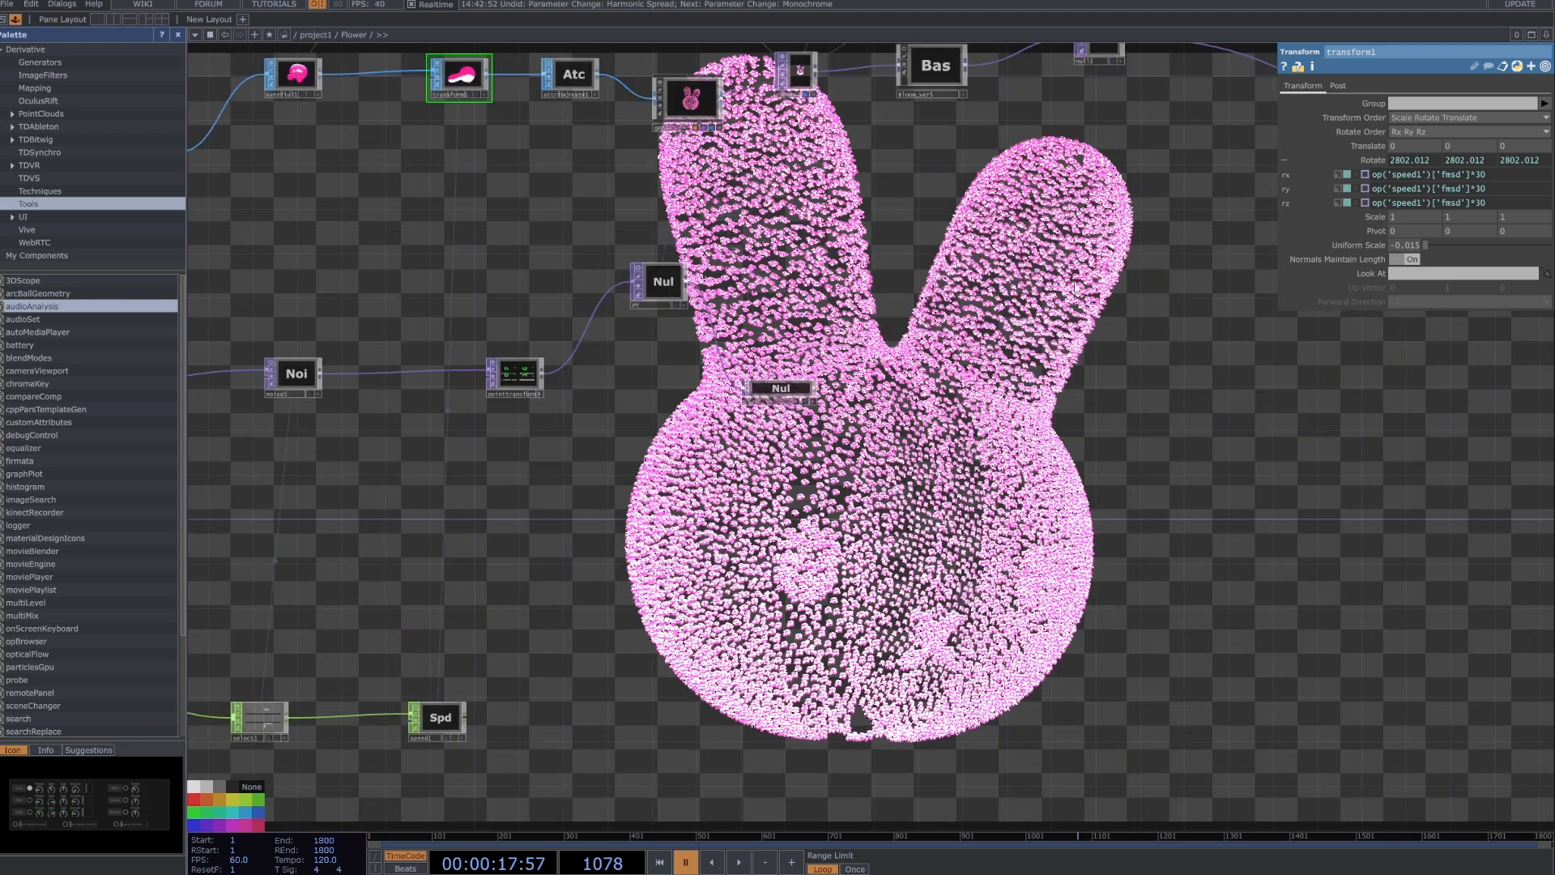
{"action": "scroll", "coordinate": [1154, 343], "scroll_direction": "down", "scroll_amount": 2}
{"action": "left_click_drag", "start_coordinate": [1236, 388], "coordinate": [952, 380]}
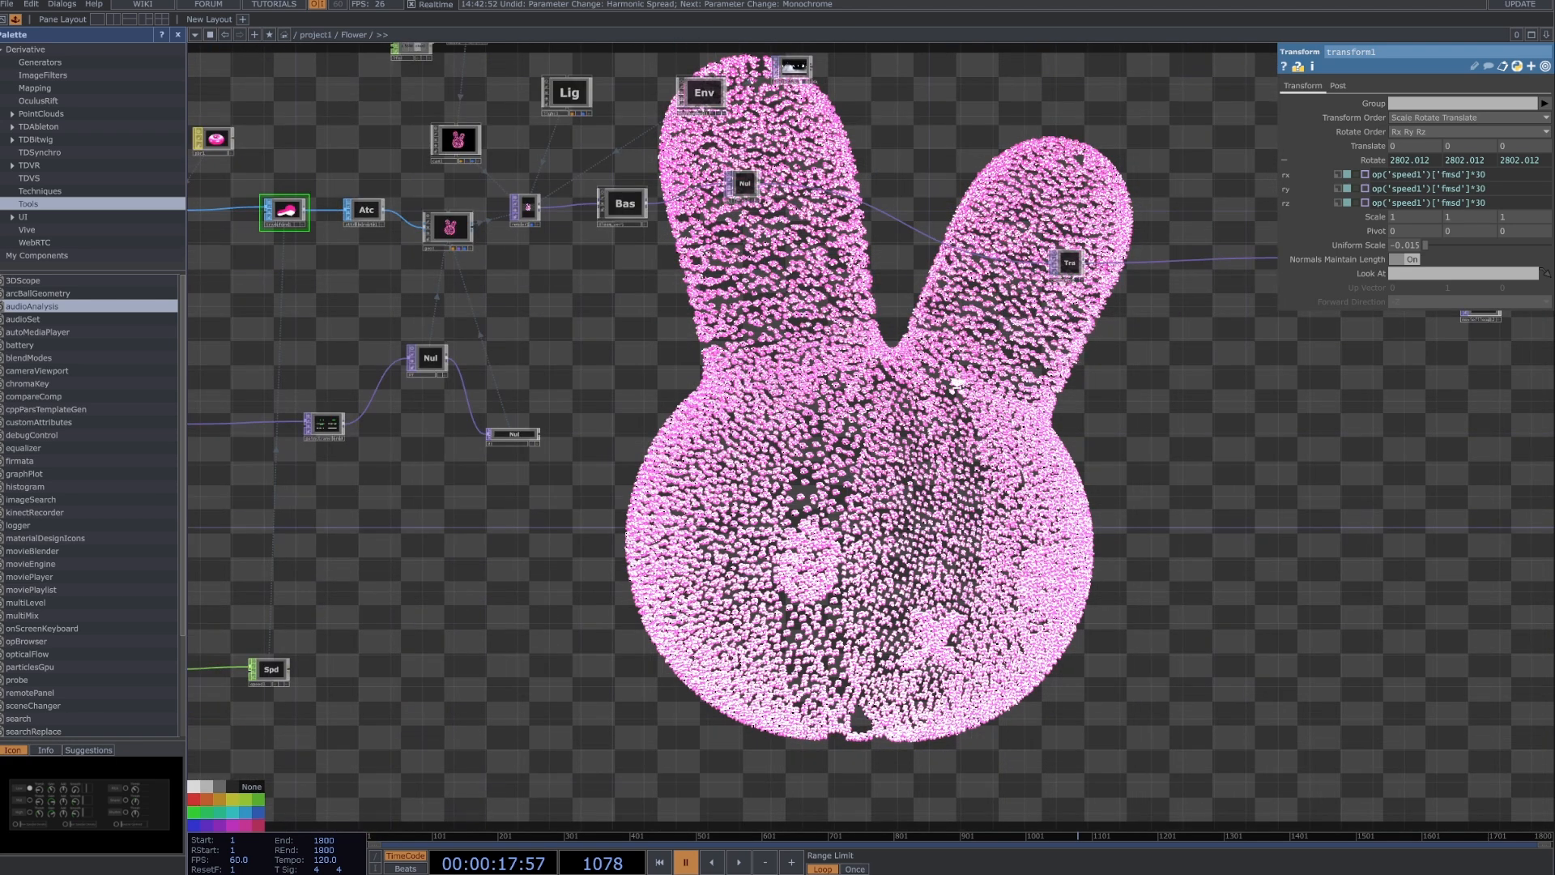
{"action": "scroll", "coordinate": [1227, 343], "scroll_direction": "down", "scroll_amount": 2}
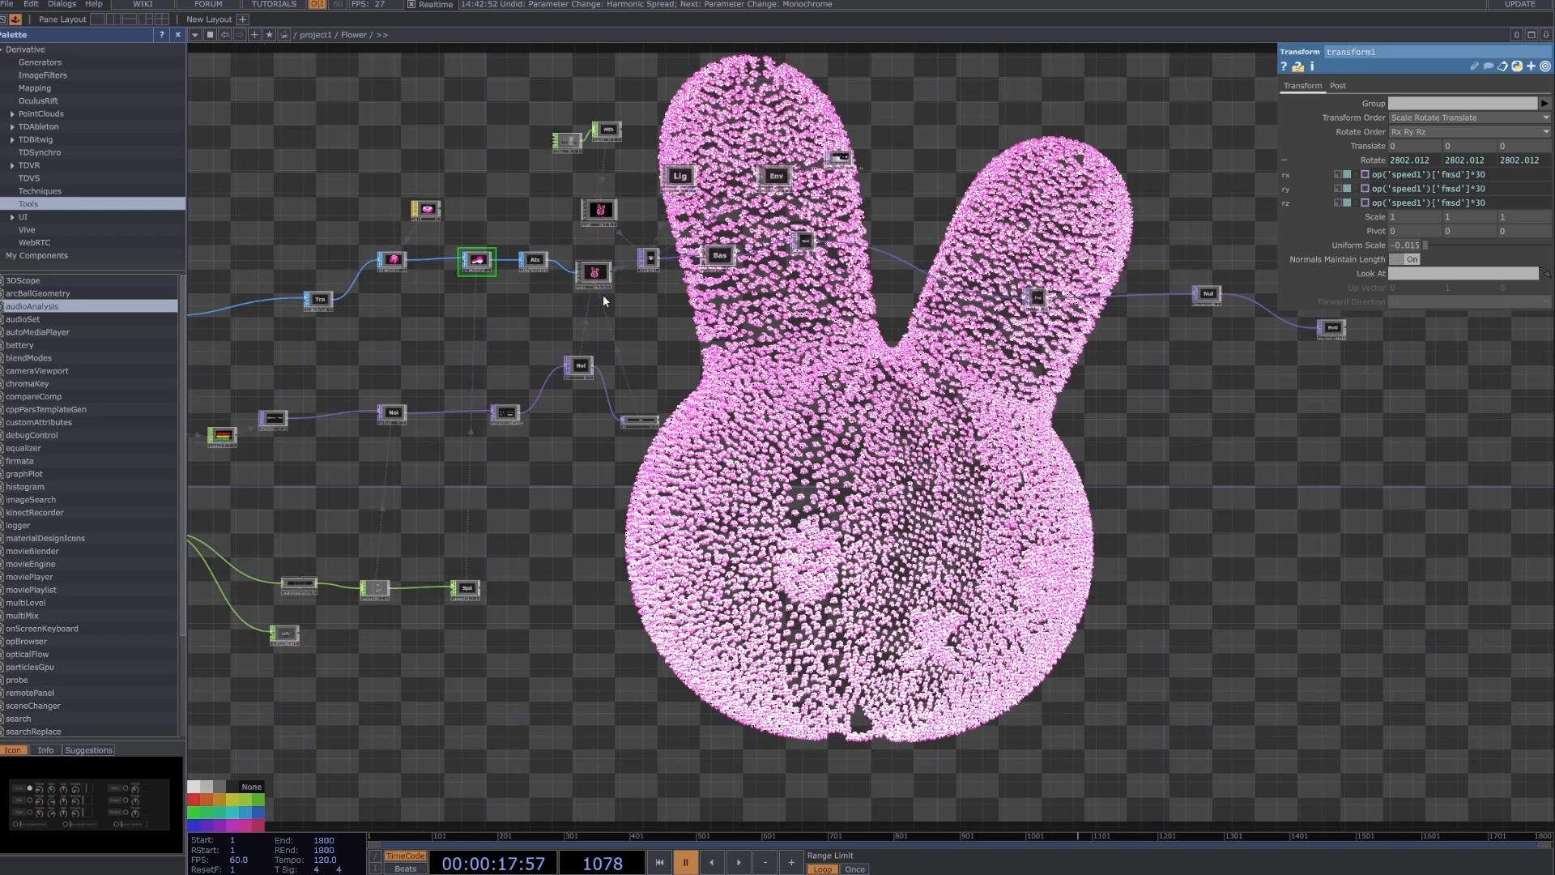
{"action": "scroll", "coordinate": [603, 297], "scroll_direction": "up", "scroll_amount": 6}
{"action": "left_click_drag", "start_coordinate": [832, 416], "coordinate": [806, 421]}
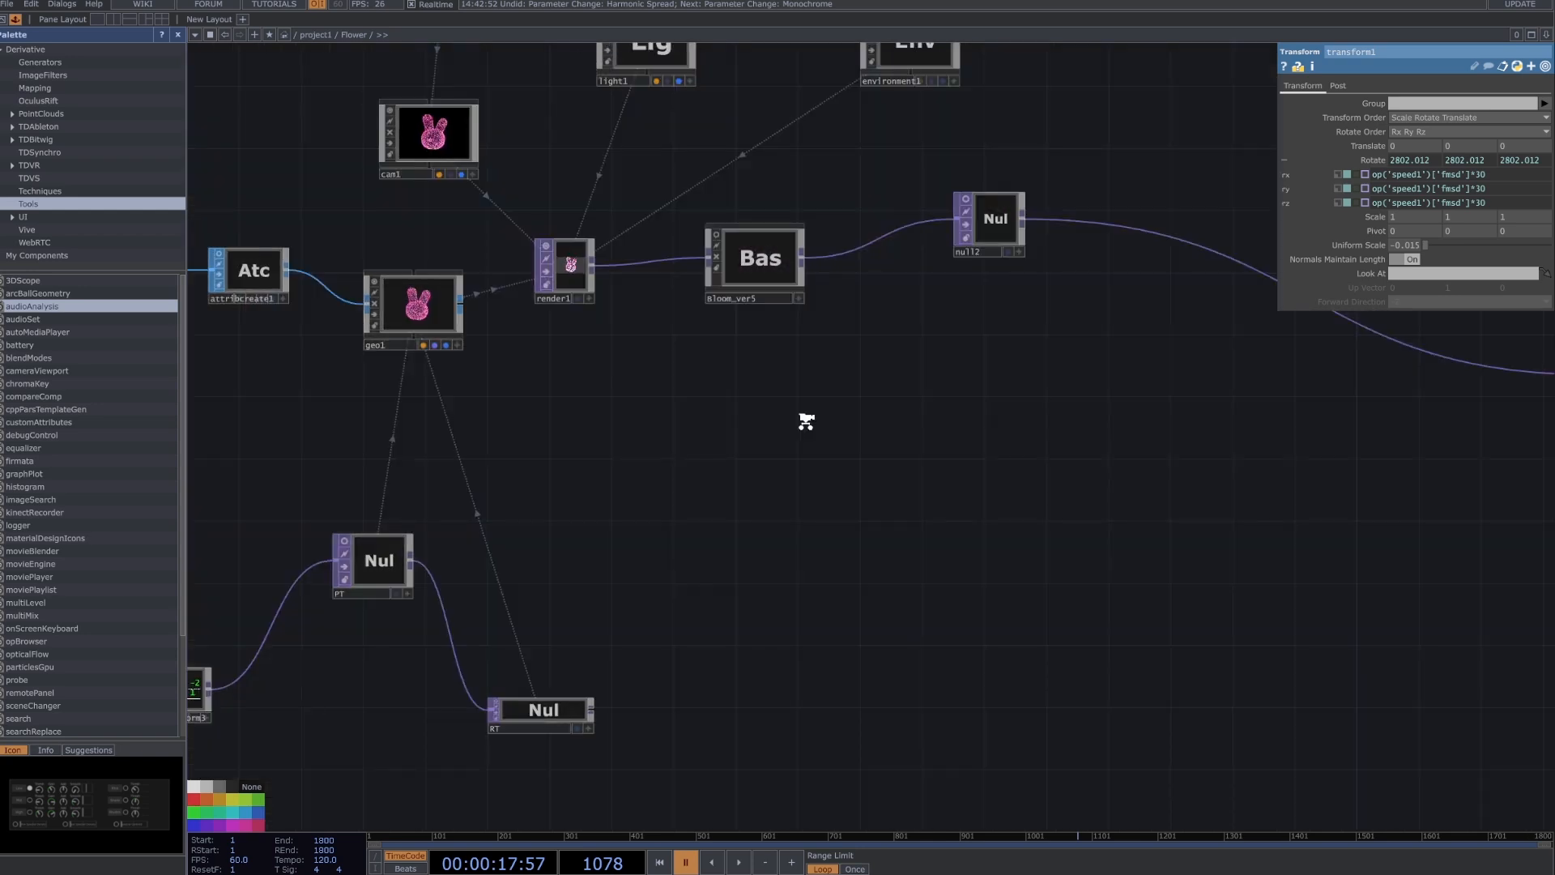
Review the chain from geo1, cam1 and the lights through render1 and bloom to the final output.
{"action": "scroll", "coordinate": [810, 417], "scroll_direction": "down", "scroll_amount": 2}
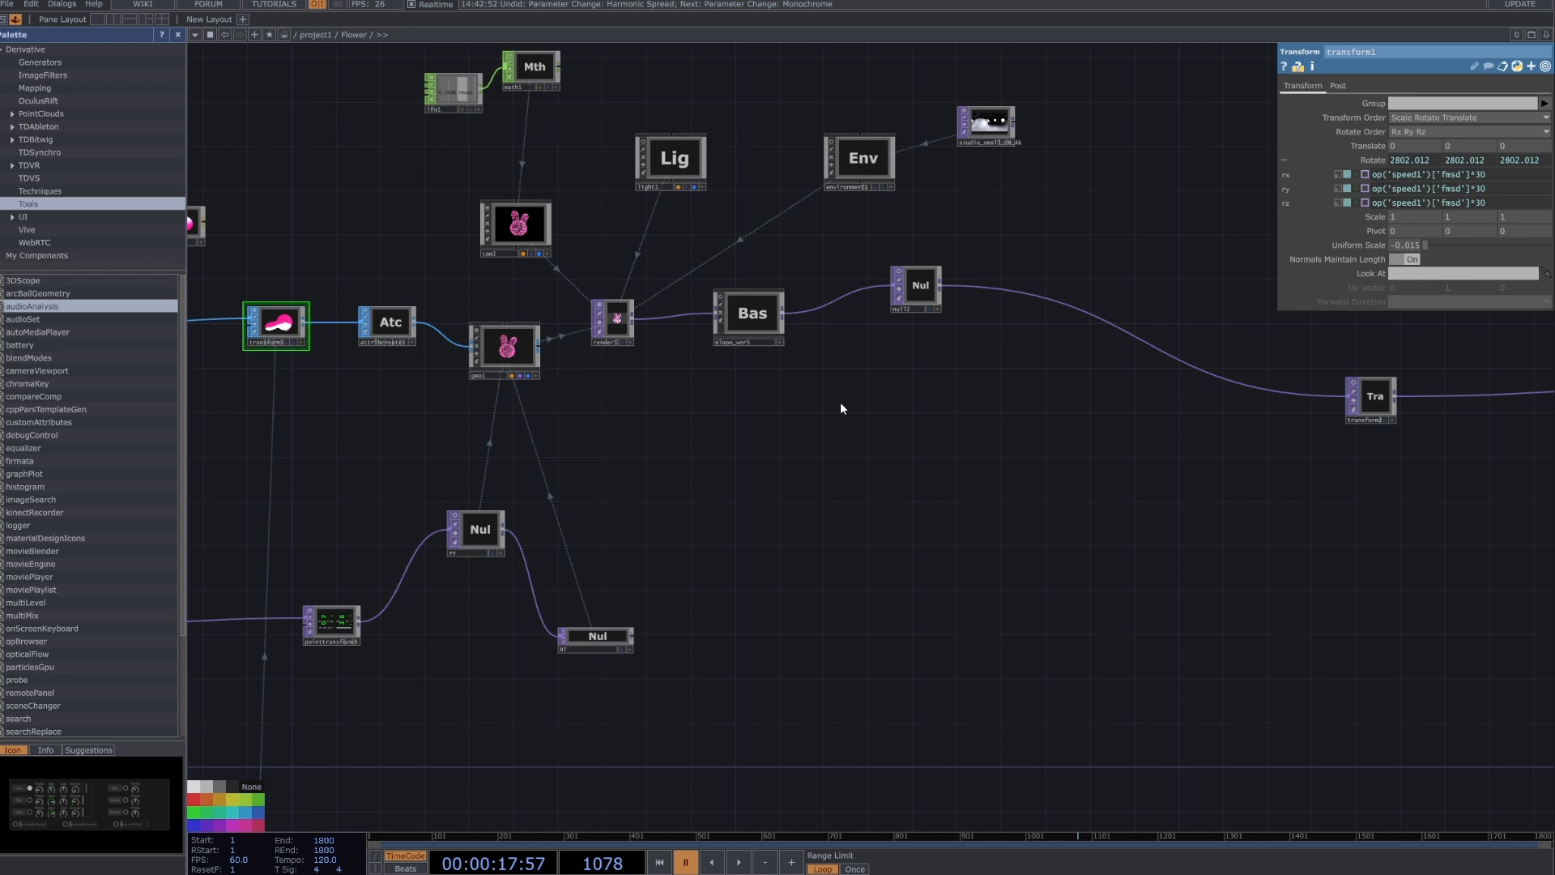
{"action": "scroll", "coordinate": [924, 467], "scroll_direction": "down", "scroll_amount": 2}
{"action": "left_click_drag", "start_coordinate": [1176, 442], "coordinate": [976, 413]}
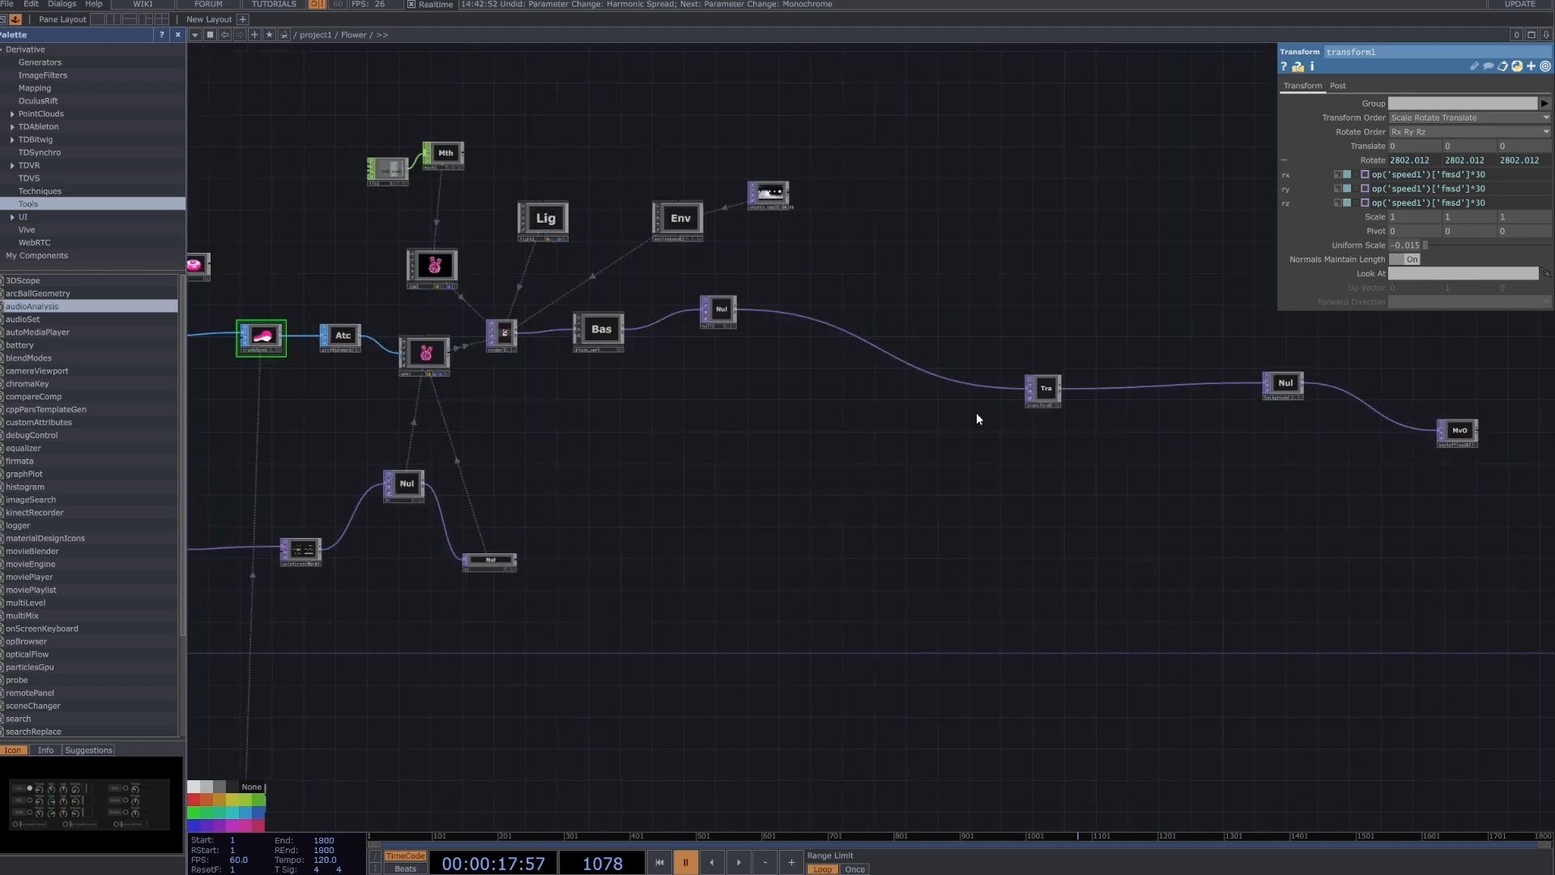
{"action": "scroll", "coordinate": [497, 308], "scroll_direction": "up", "scroll_amount": 1}
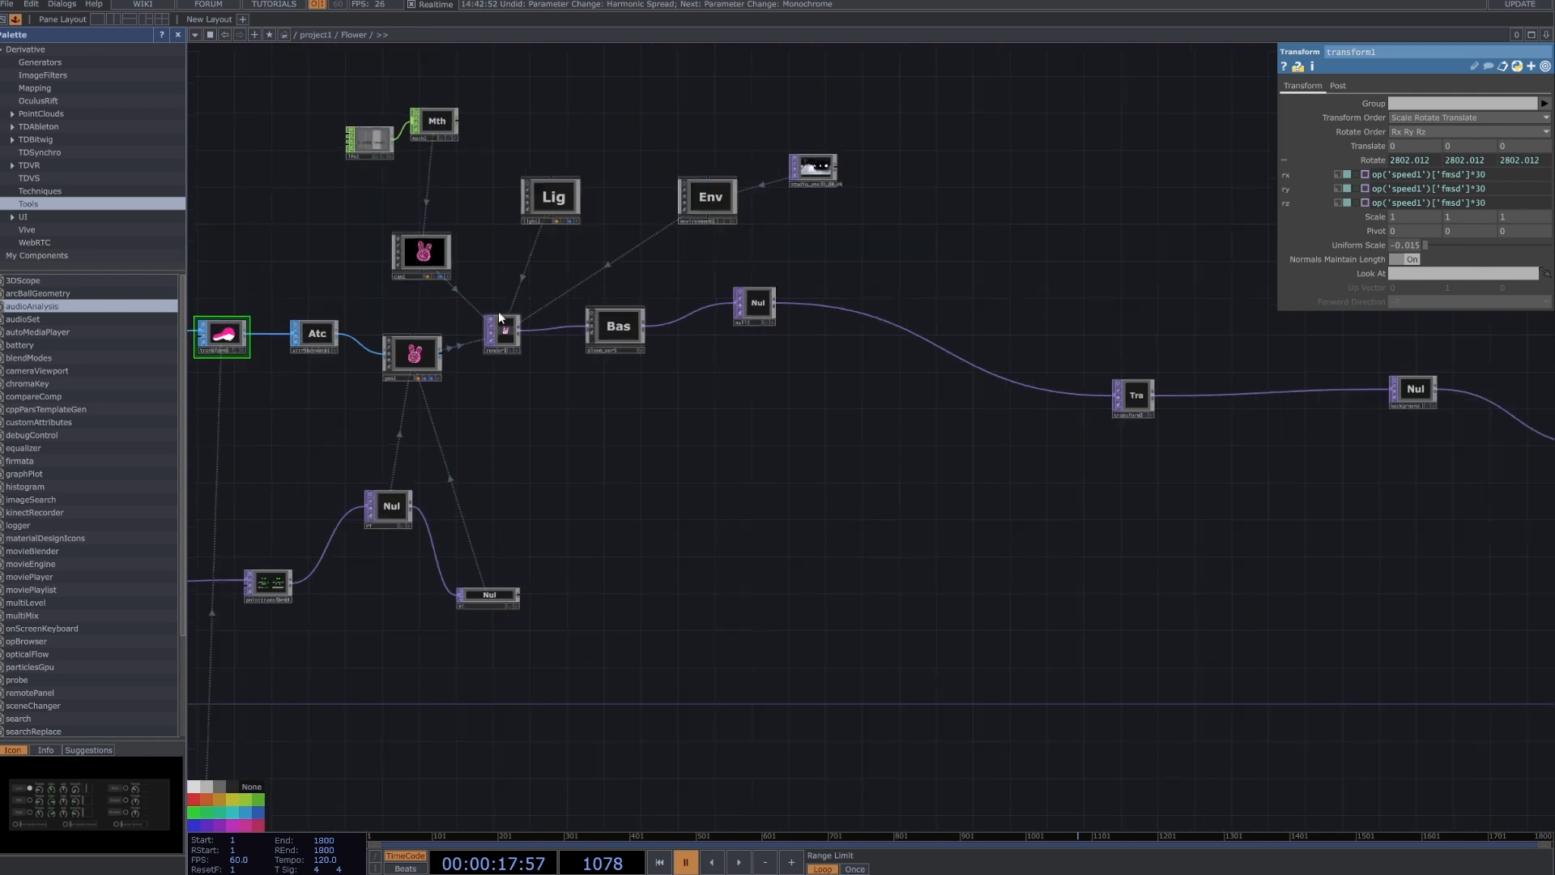
{"action": "scroll", "coordinate": [498, 311], "scroll_direction": "up", "scroll_amount": 1}
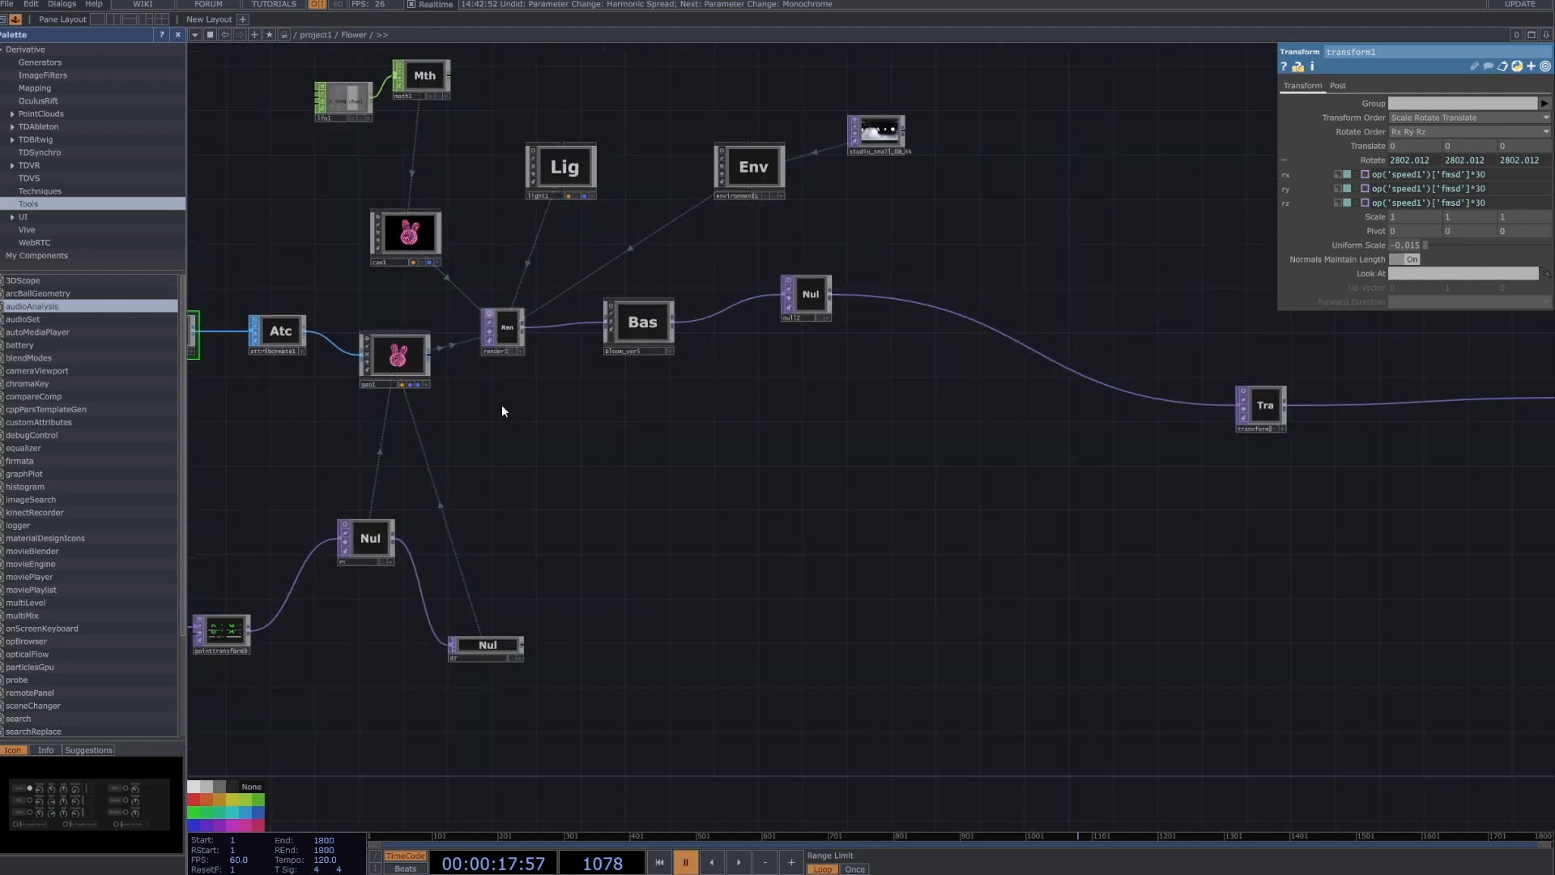